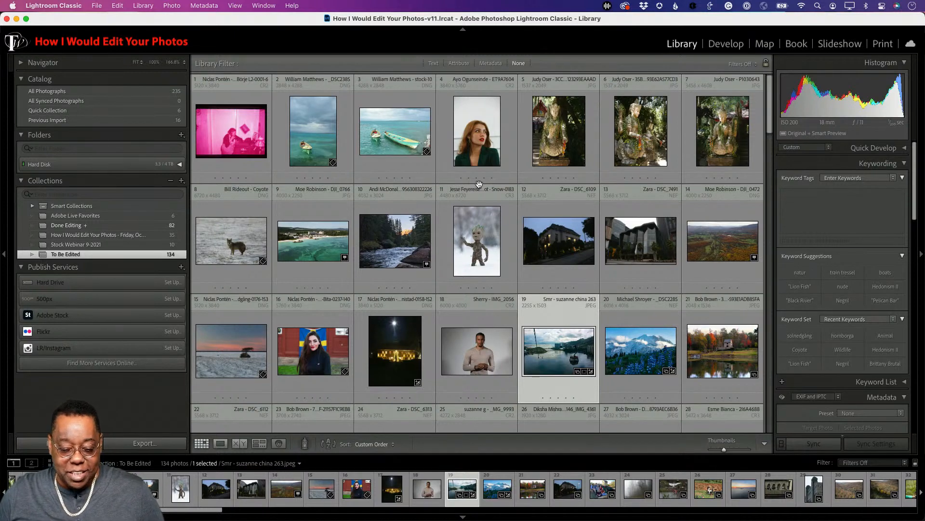
Step: Open the first photo, the magenta slide scan, in Loupe view and turn off its info overlay
left_click(238, 146)
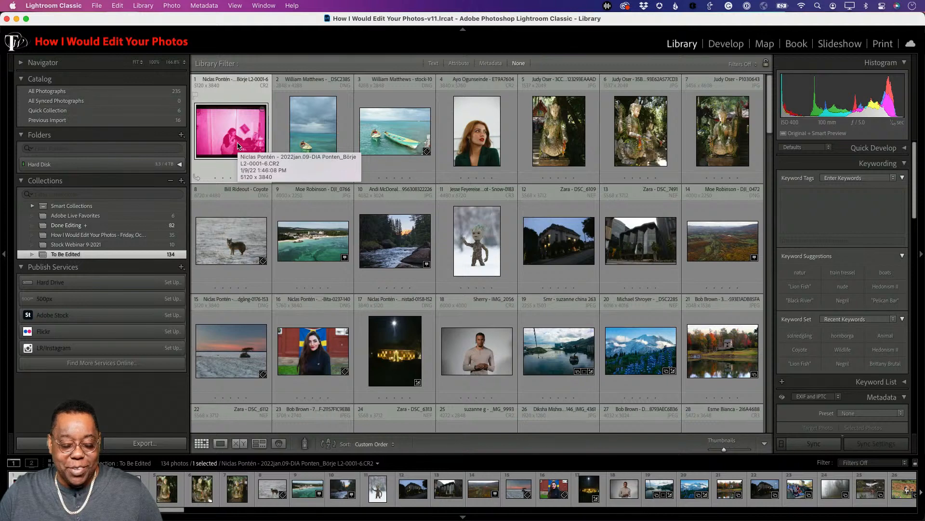
double_click(237, 145)
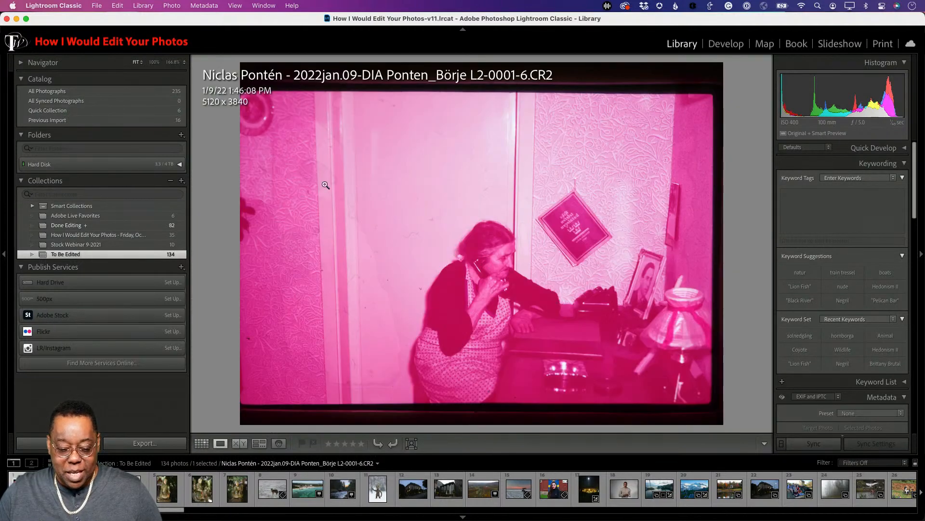
left_click(171, 5)
mouse_move(149, 7)
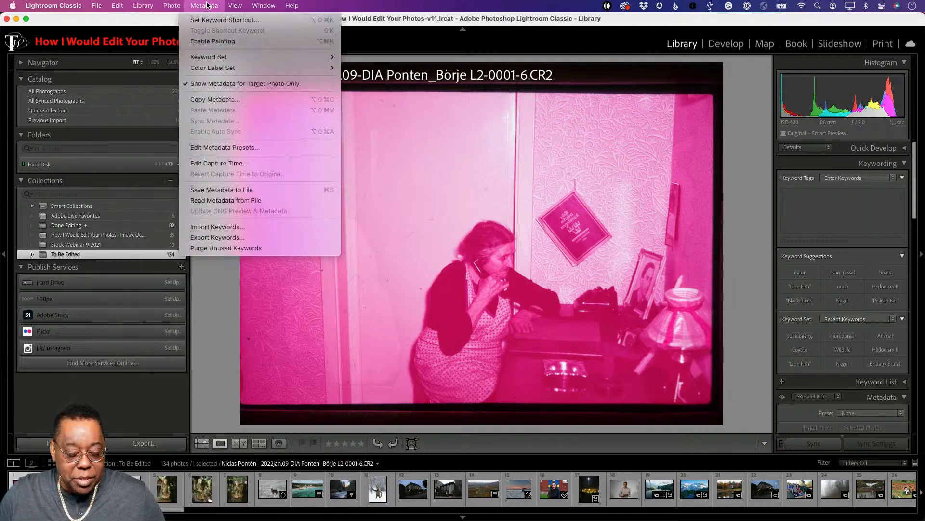
mouse_move(236, 7)
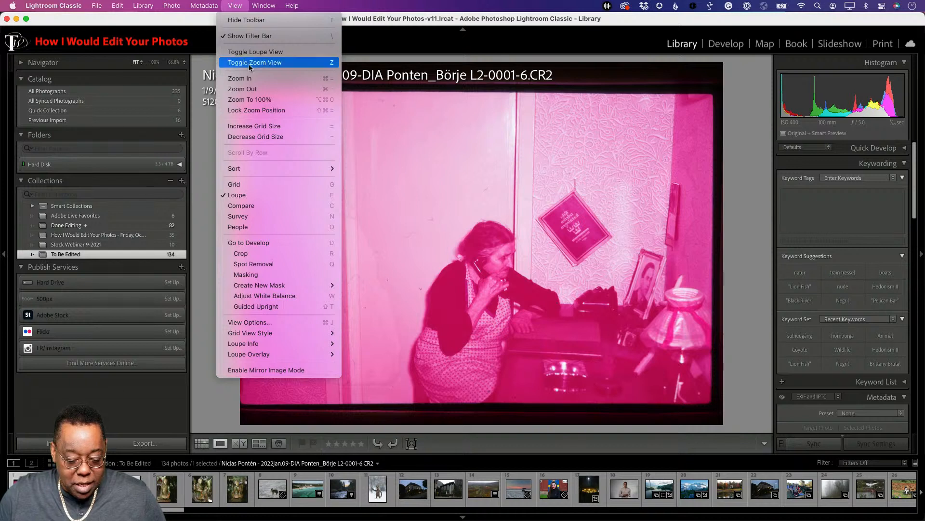
mouse_move(259, 356)
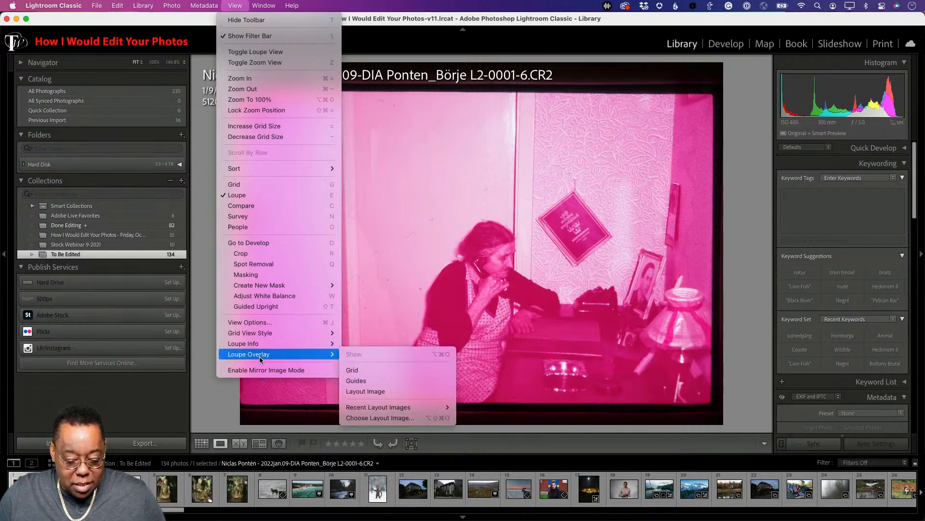
mouse_move(282, 344)
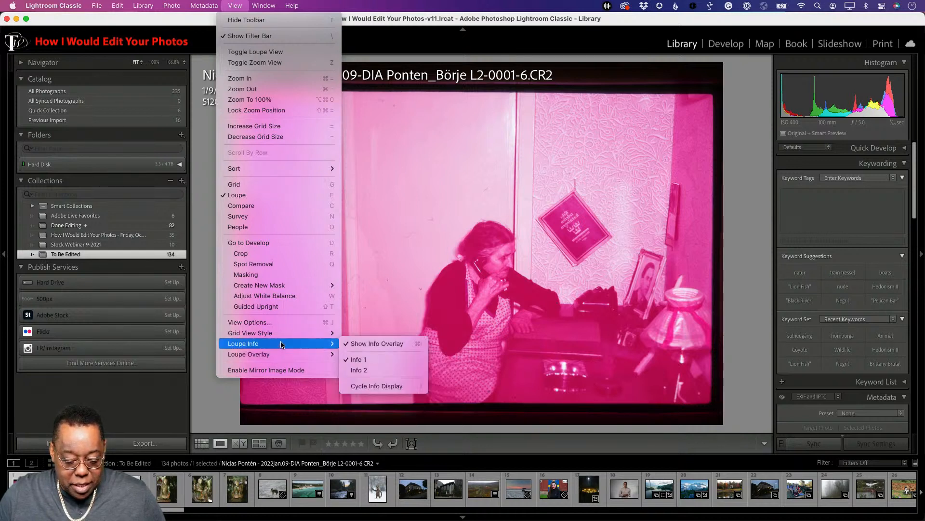
left_click(365, 344)
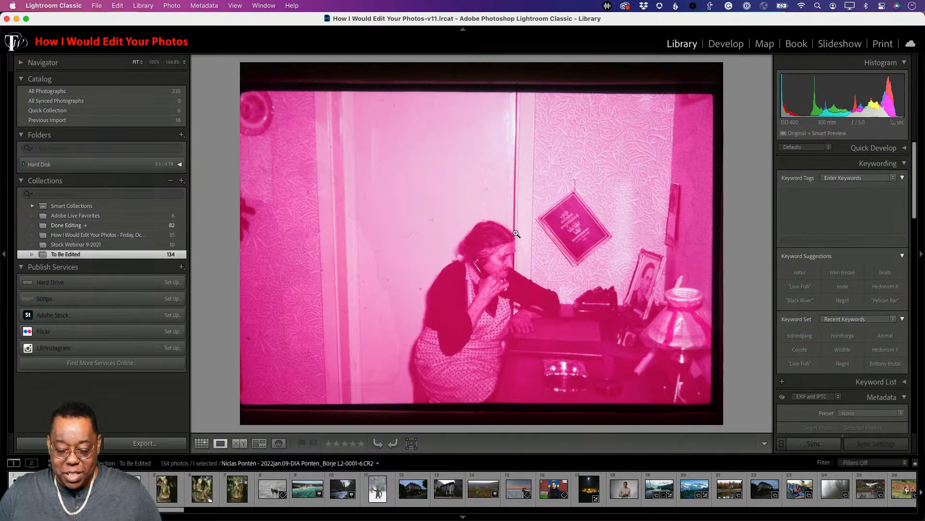
Step: Inspect the mirrored lettering on the wall sign up close and flip the photo horizontally
left_click(577, 229)
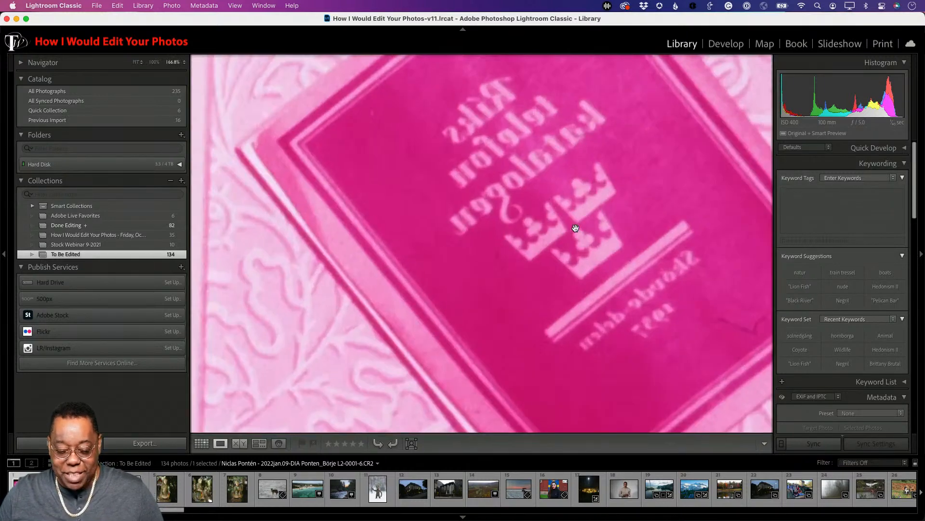
left_click(603, 242)
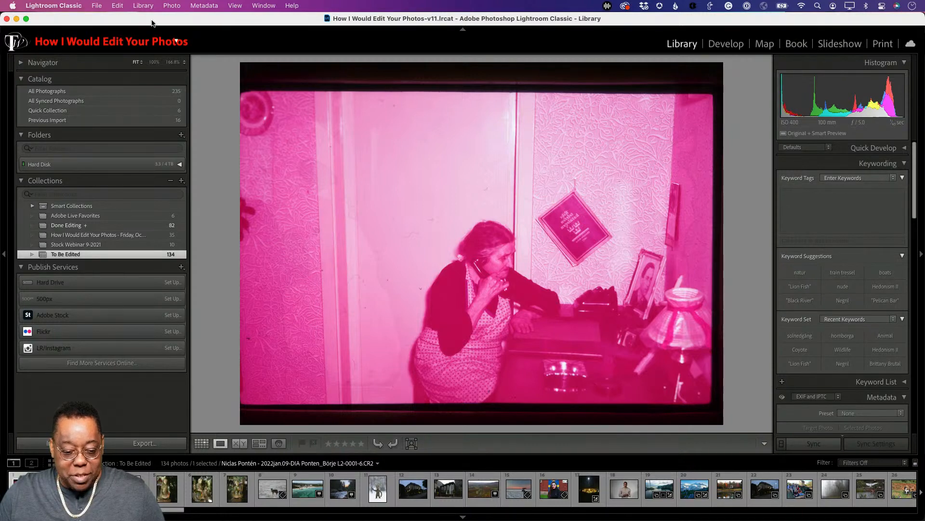
left_click(172, 6)
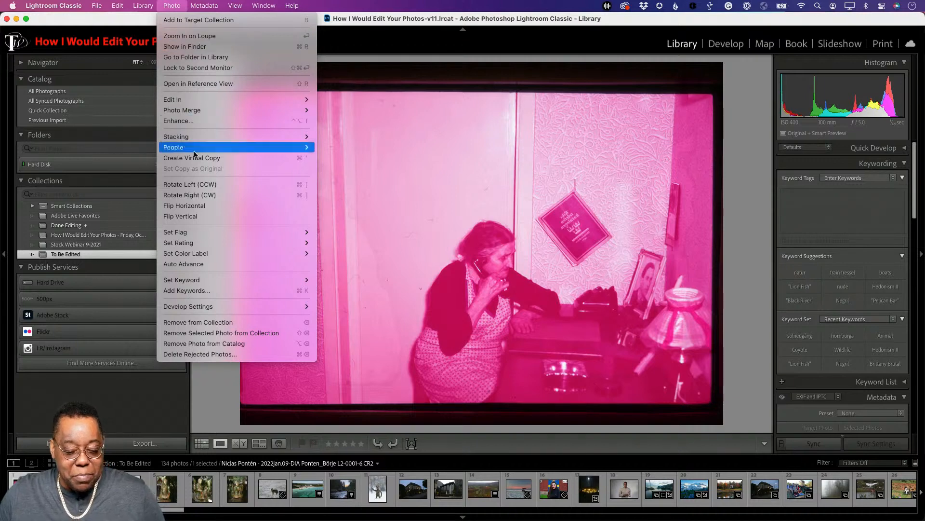
left_click(198, 206)
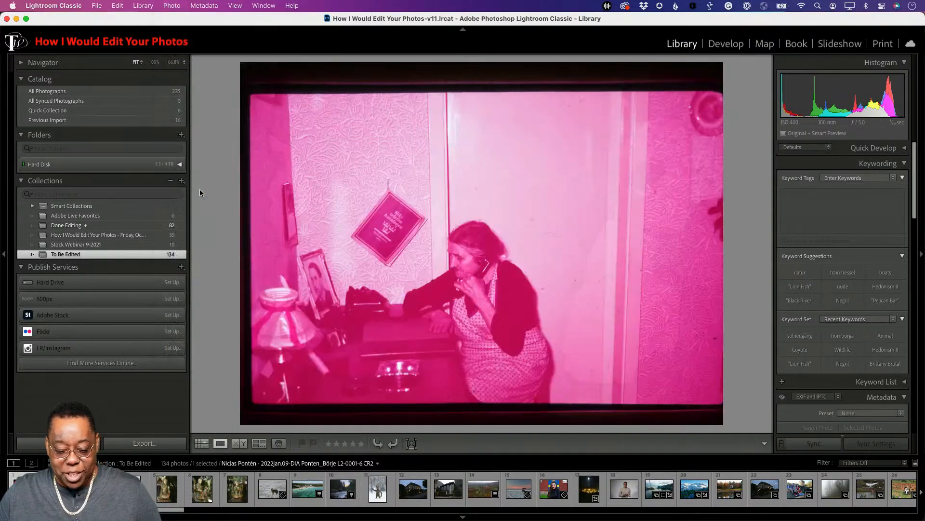
left_click(397, 223)
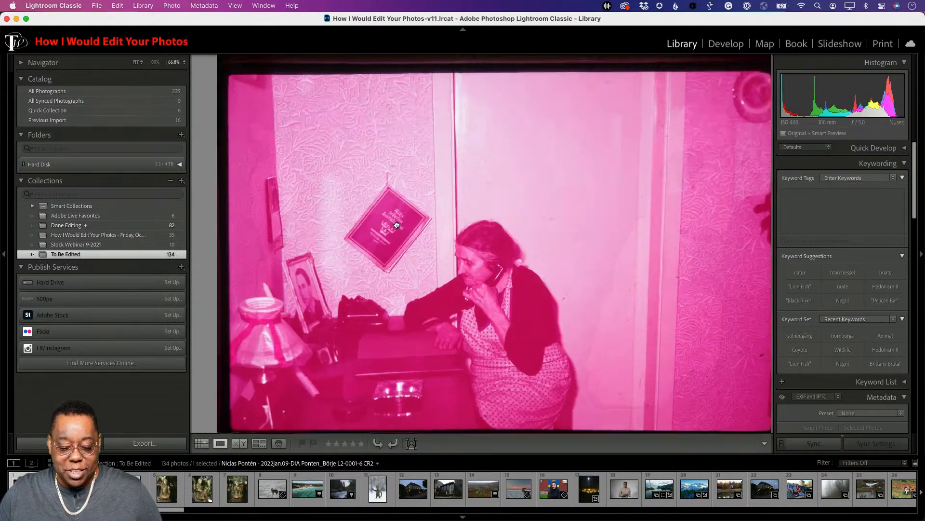
left_click(397, 224)
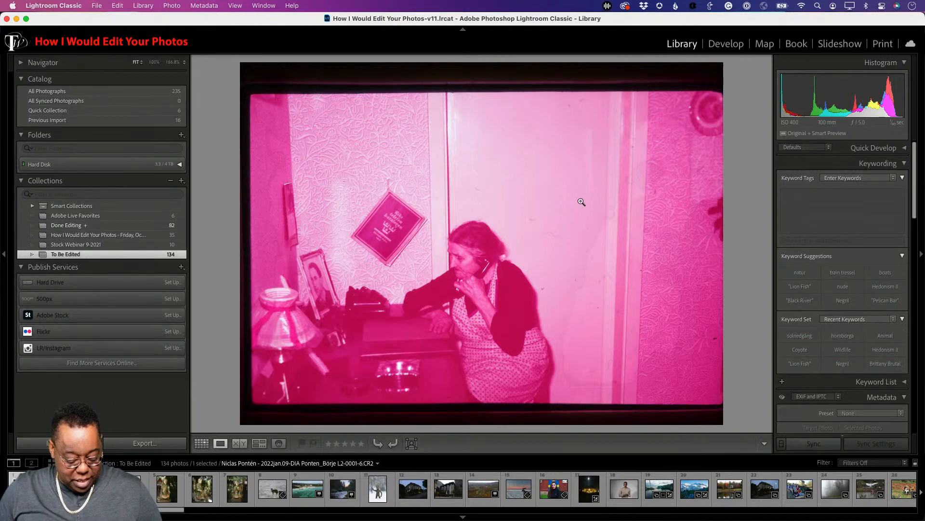
Step: Crop the photo to the image area, cutting off the black slide borders at its edges
key("r")
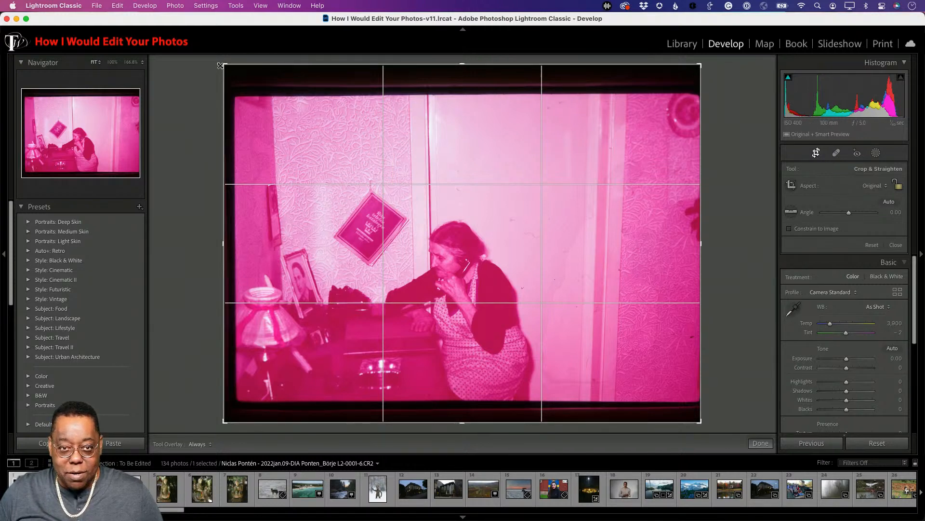
left_click_drag(223, 65, 227, 82)
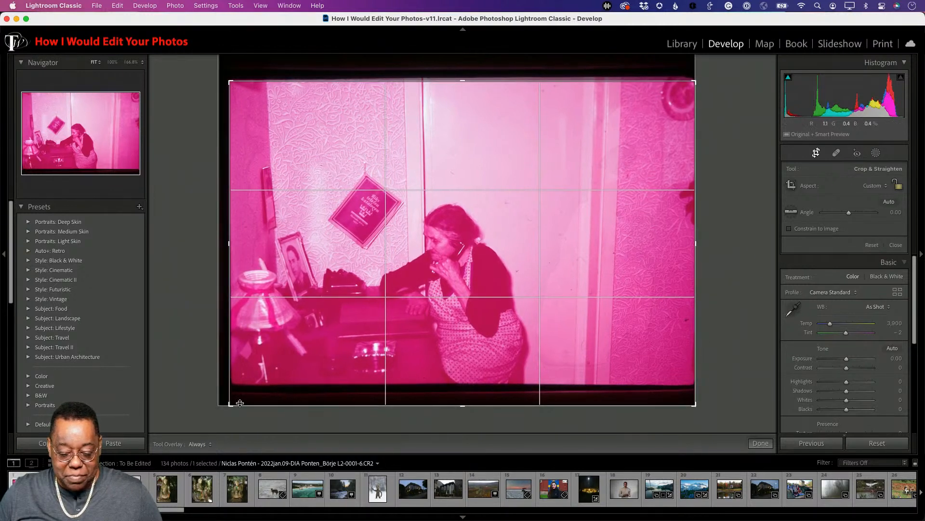
left_click_drag(463, 406, 465, 394)
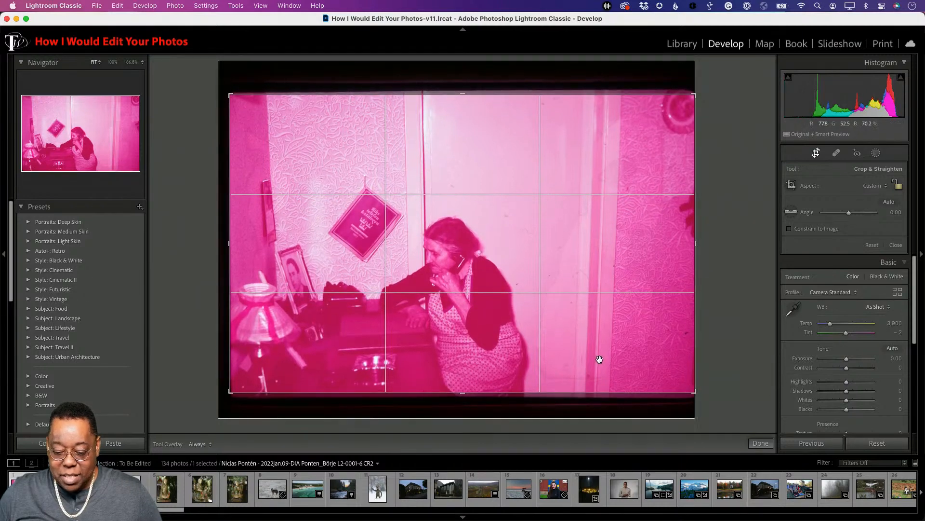
key("Return")
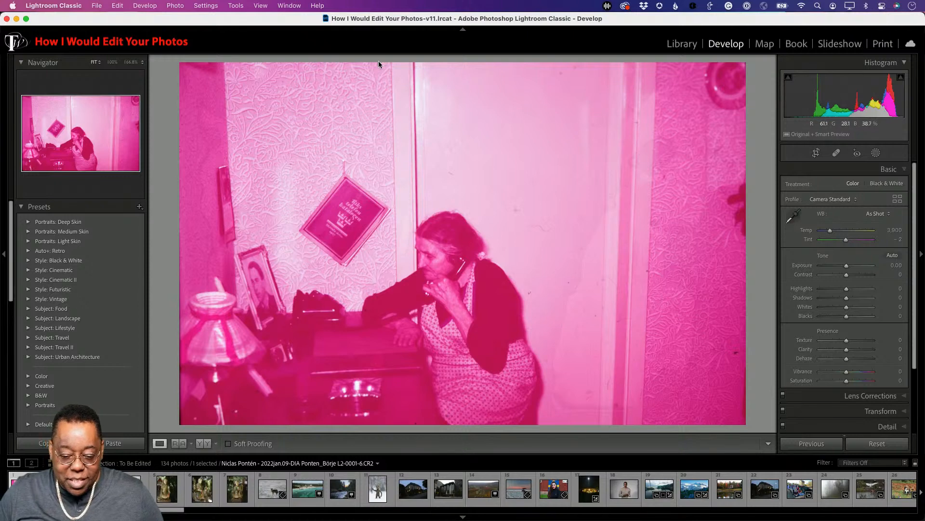
Step: Straighten the crop to an angle of -1.27 and trim the photo's left edge slightly
key("r")
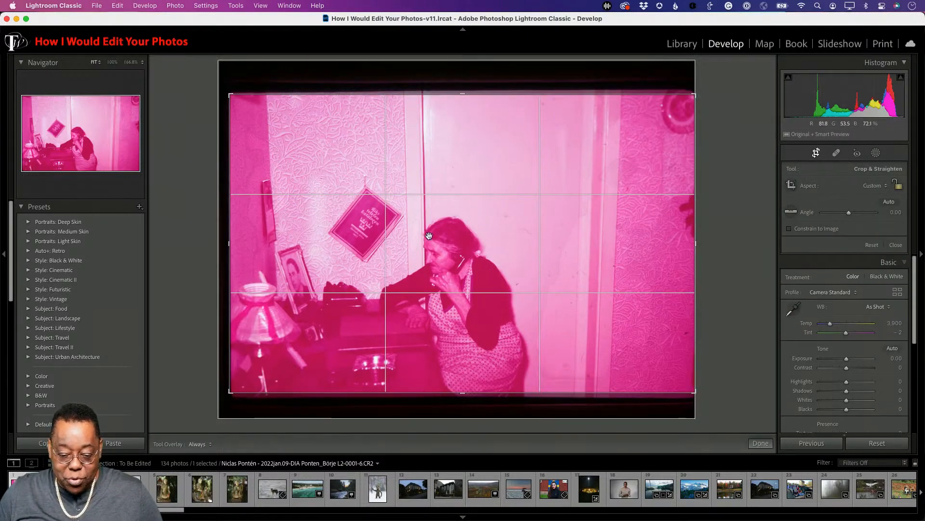
left_click_drag(705, 88, 707, 96)
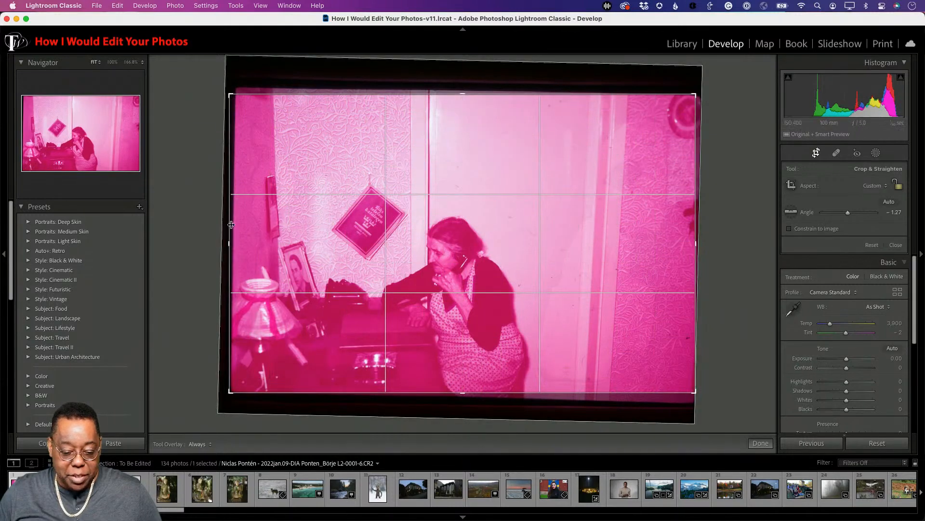
left_click_drag(229, 245, 232, 245)
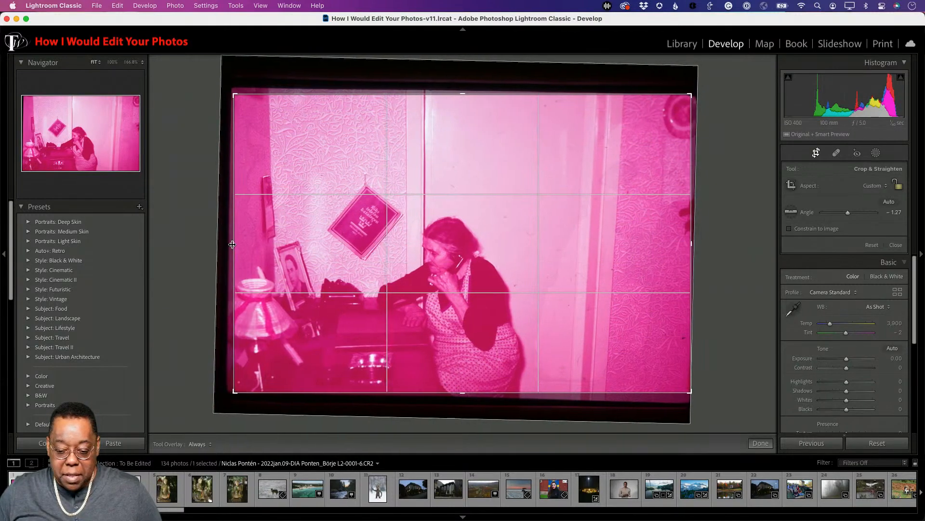
key("Return")
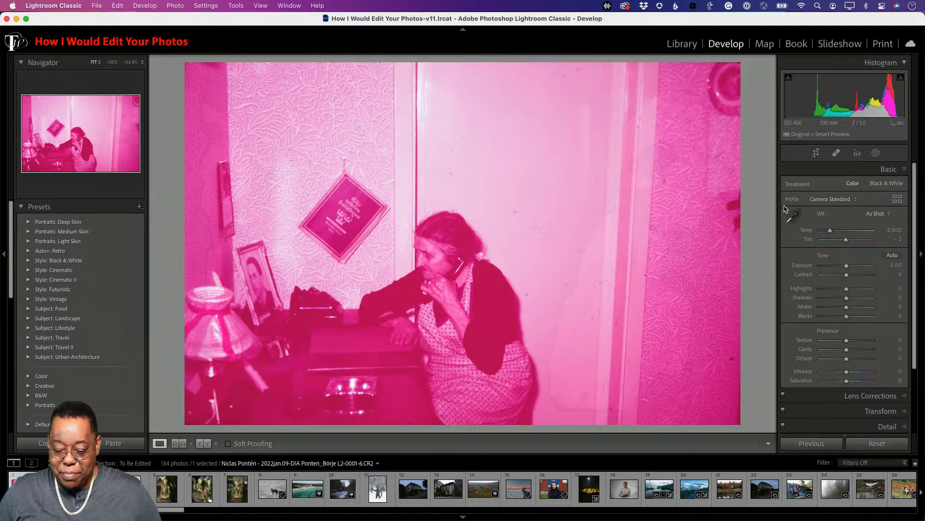
Step: Try a white balance sample beside the desk's silver dish and a green midtone grade at H 126, S 17, then undo both
left_click(792, 217)
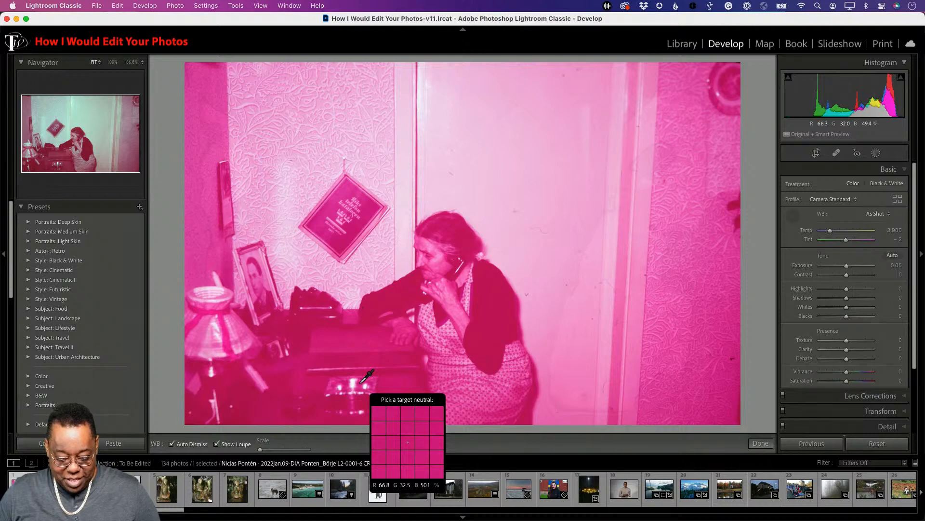
left_click(365, 377)
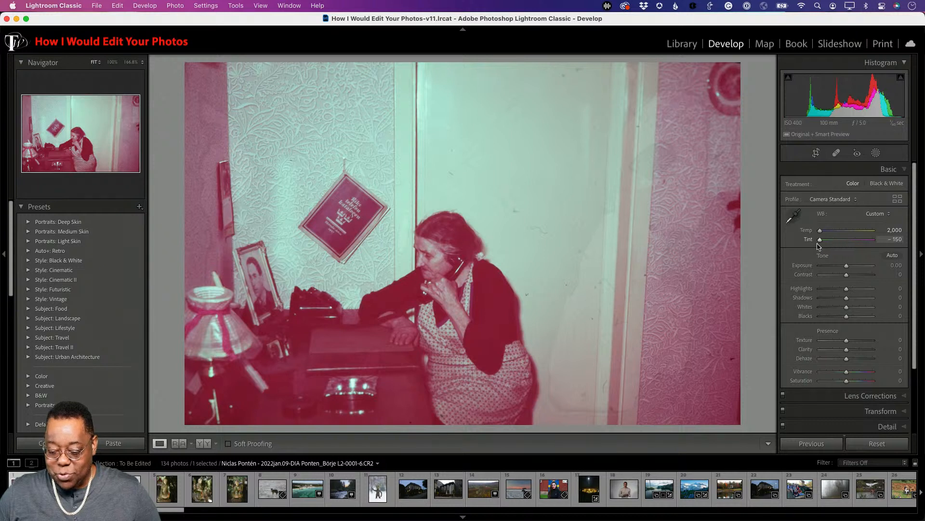
scroll(829, 293, "down", 5)
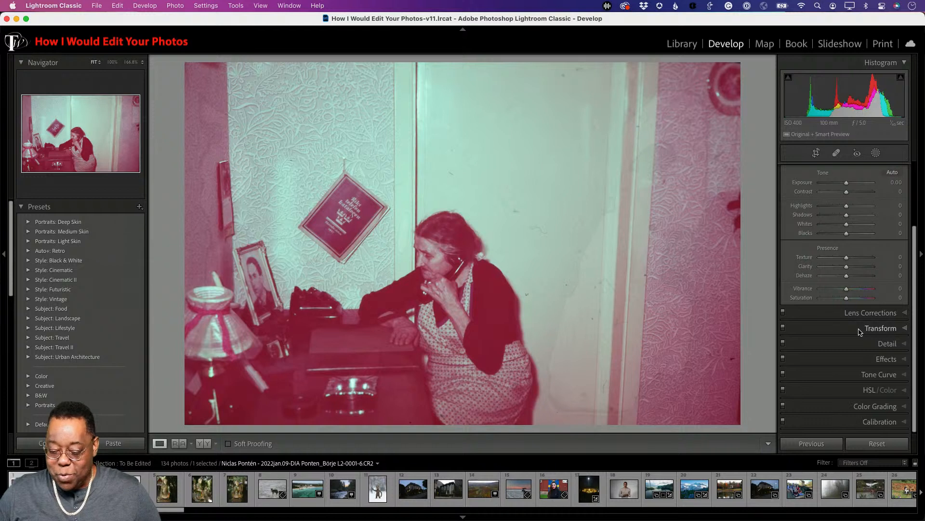
left_click(878, 406)
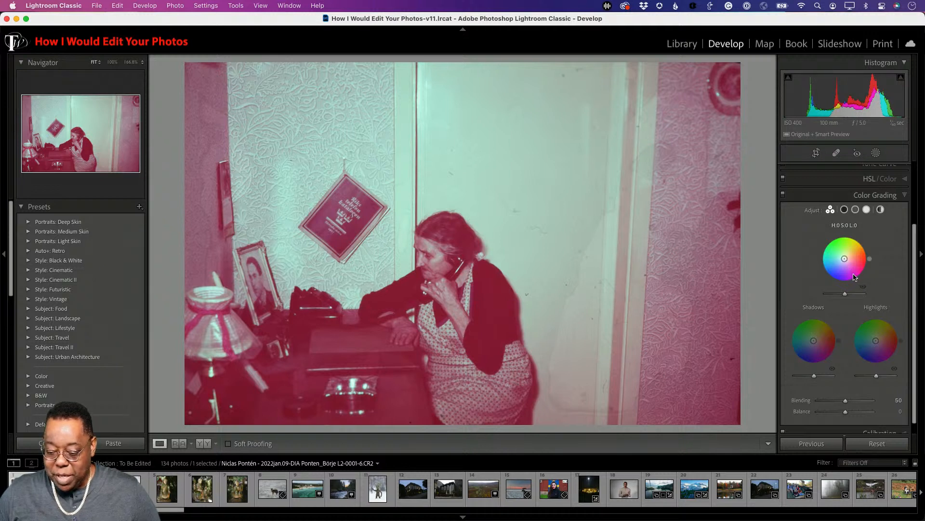
left_click_drag(845, 260, 843, 256)
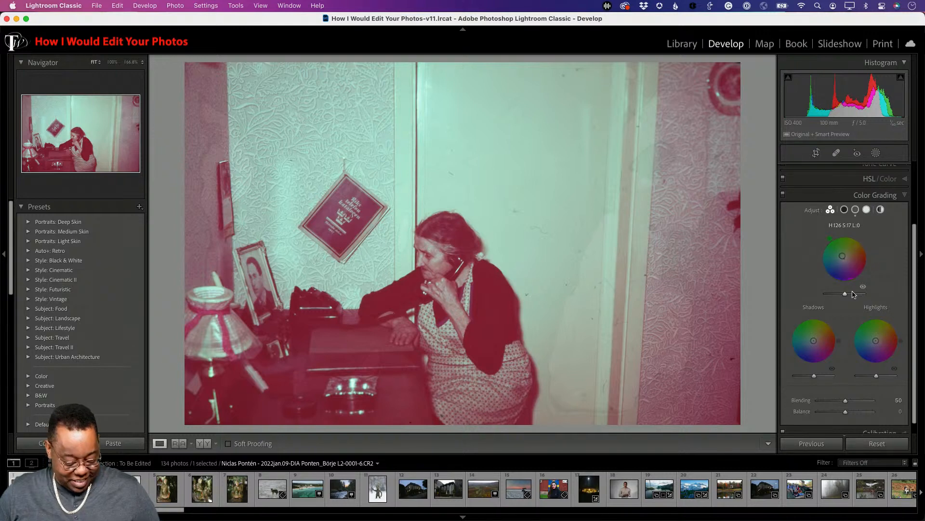
key("super+z")
key("super+z")
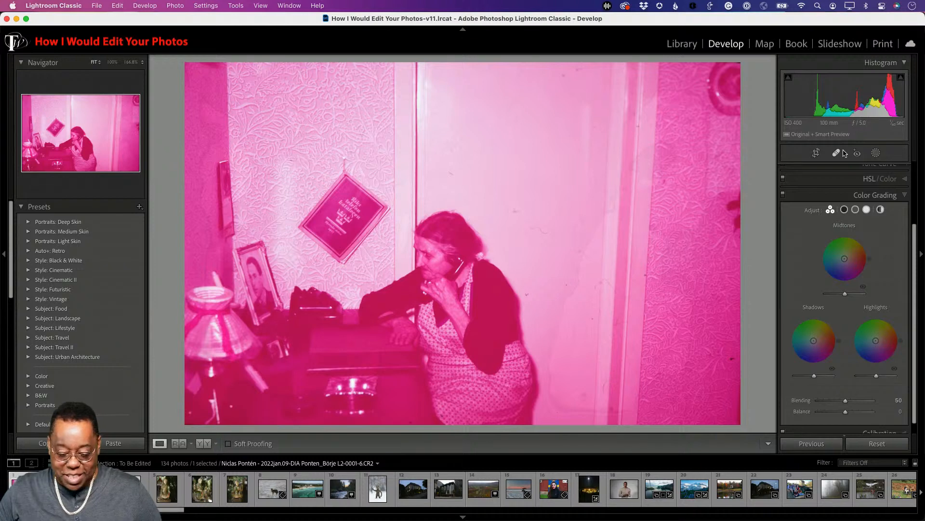
Step: Set the photo's Basic profile to Adobe Portrait
scroll(888, 175, "up", 5)
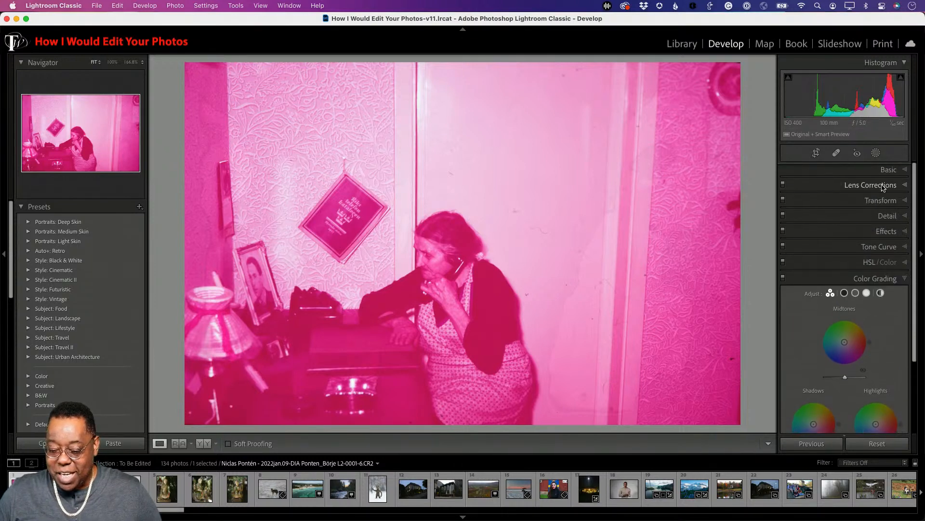
left_click(888, 170)
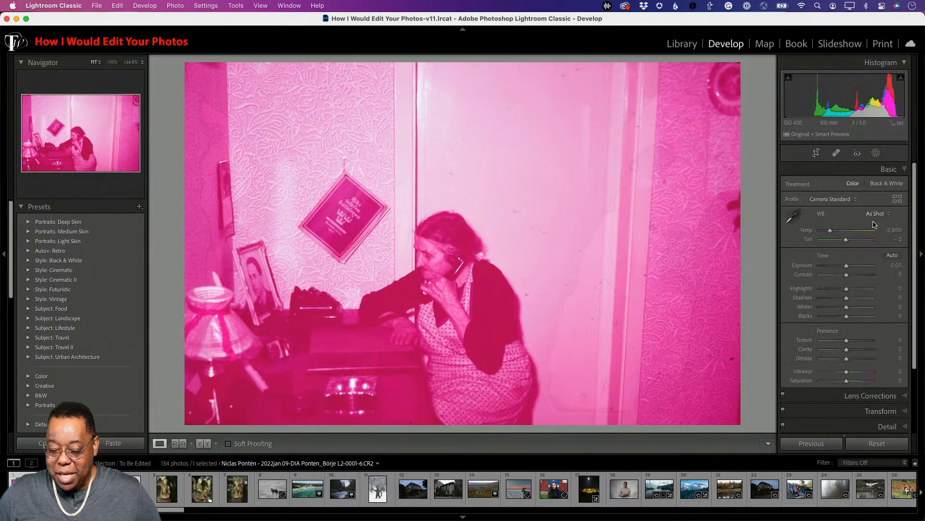
left_click(841, 200)
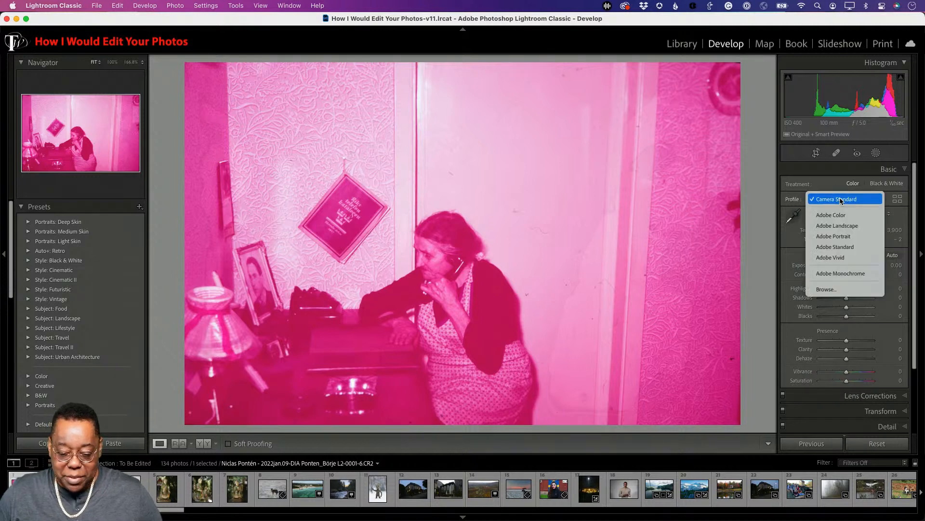
left_click(856, 237)
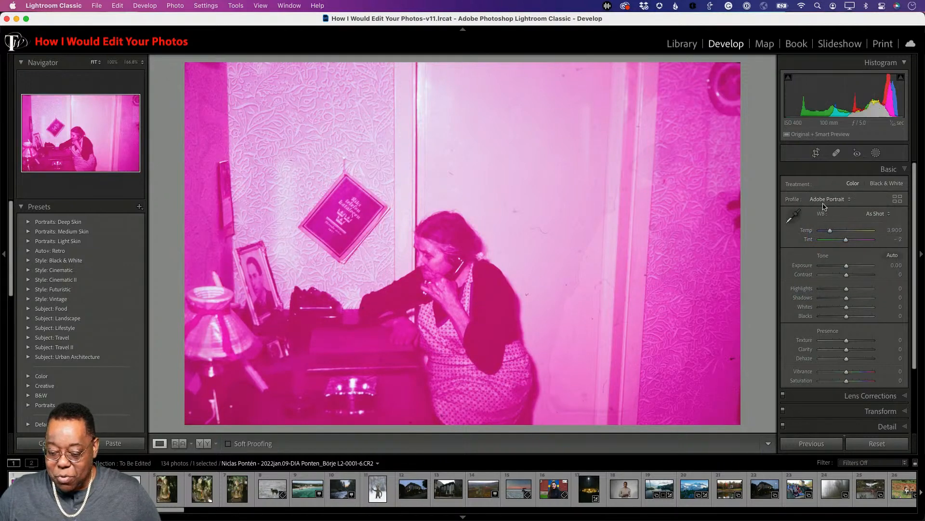
Step: Compare the profiles in the B&W group of the profile browser and apply B&W 11 to the photo
left_click(898, 200)
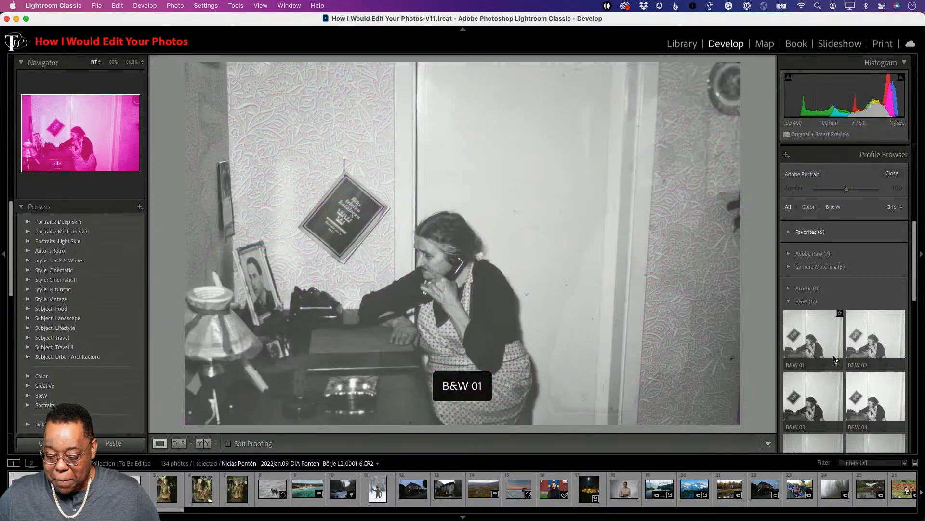
scroll(834, 355, "down", 3)
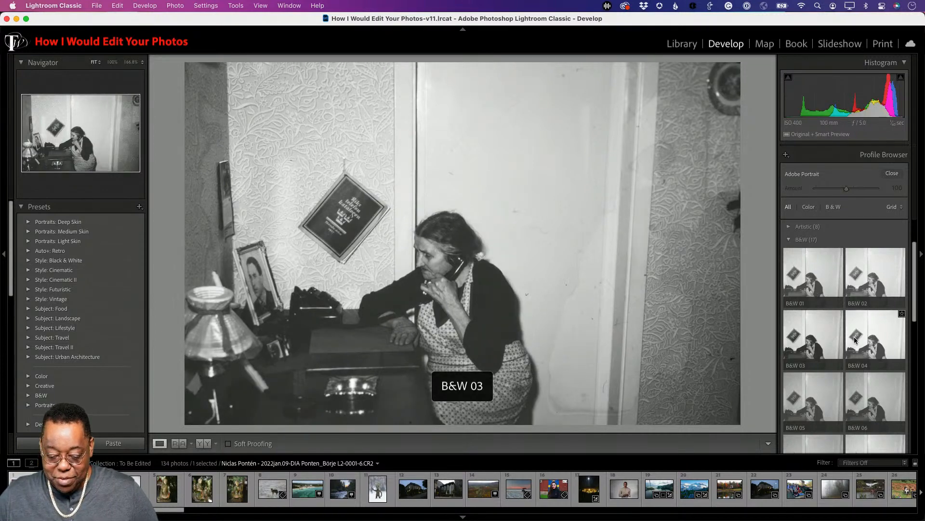
scroll(856, 349, "down", 2)
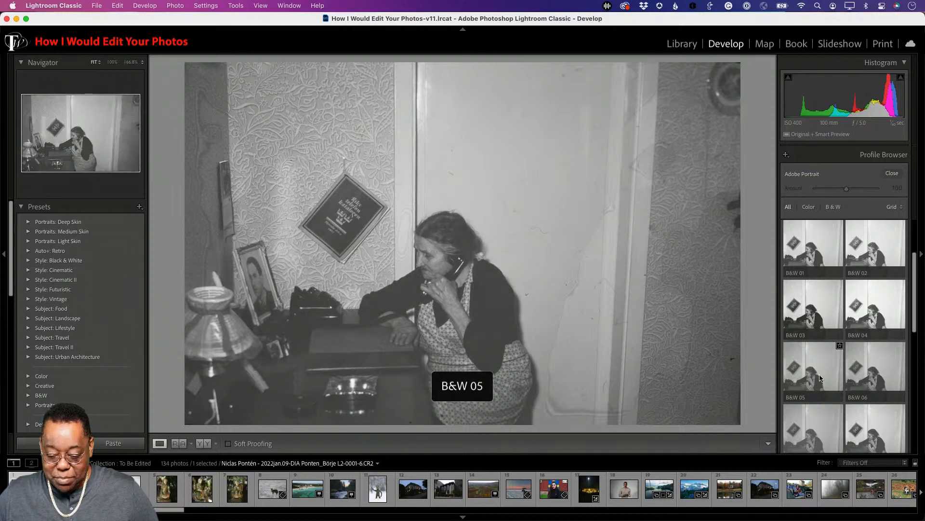
scroll(878, 379, "down", 4)
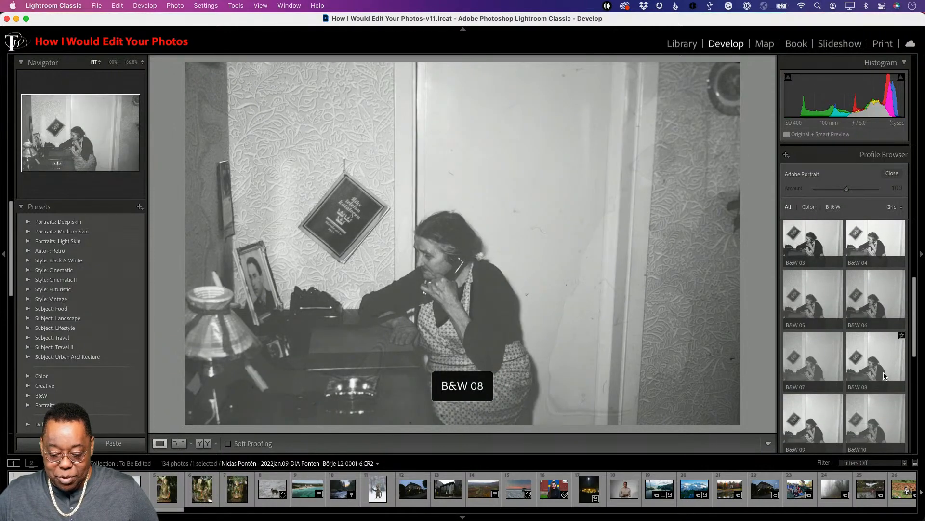
scroll(882, 374, "down", 5)
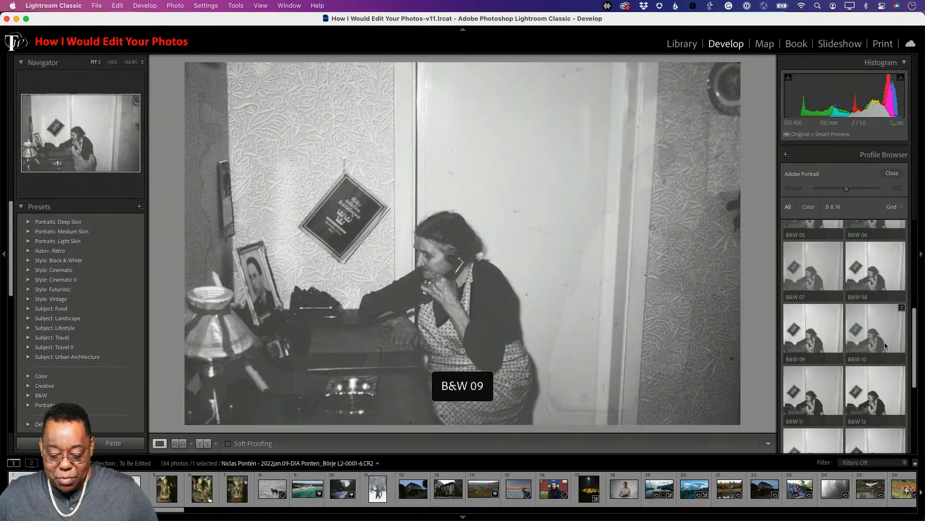
scroll(804, 340, "down", 6)
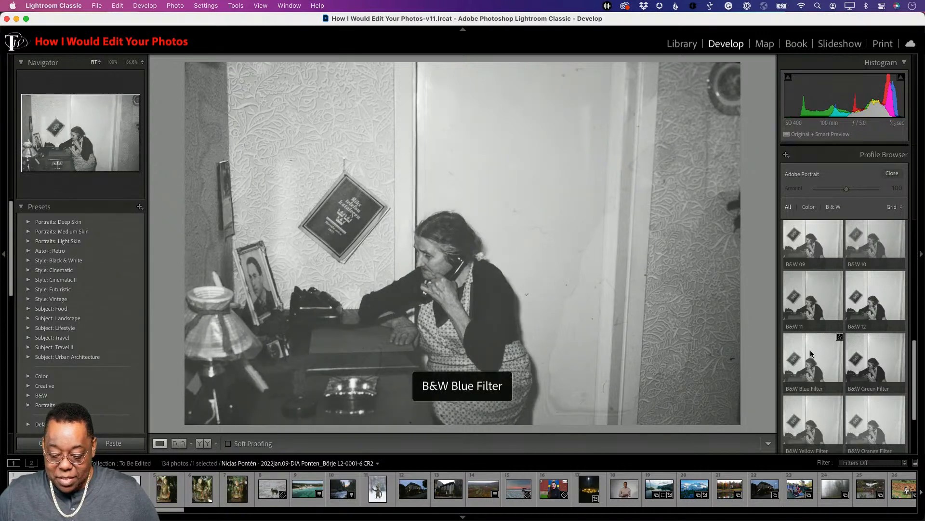
scroll(812, 390, "down", 2)
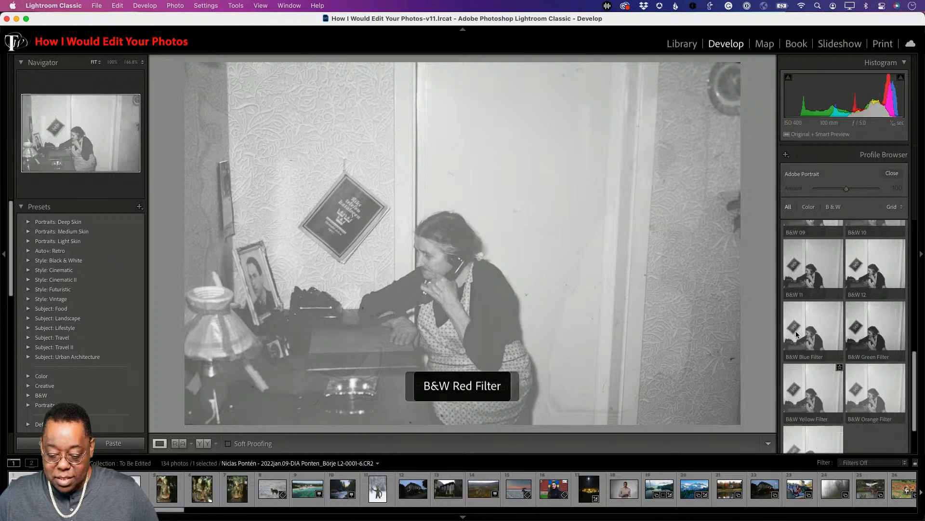
scroll(802, 321, "up", 4)
scroll(809, 307, "up", 5)
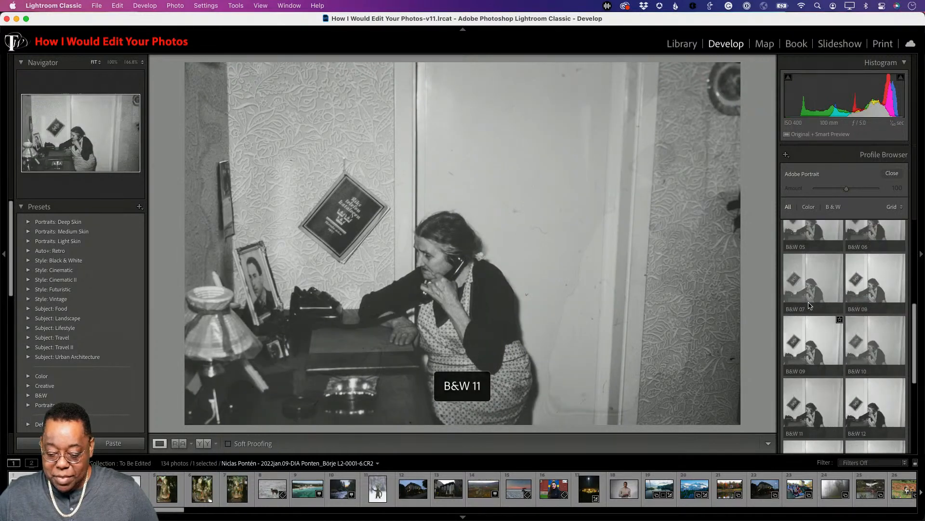
scroll(809, 306, "up", 5)
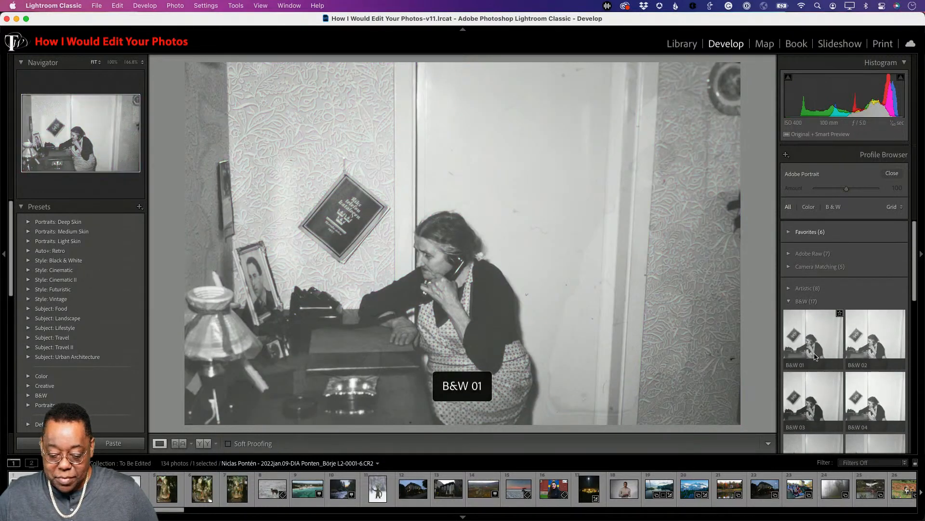
scroll(814, 357, "down", 8)
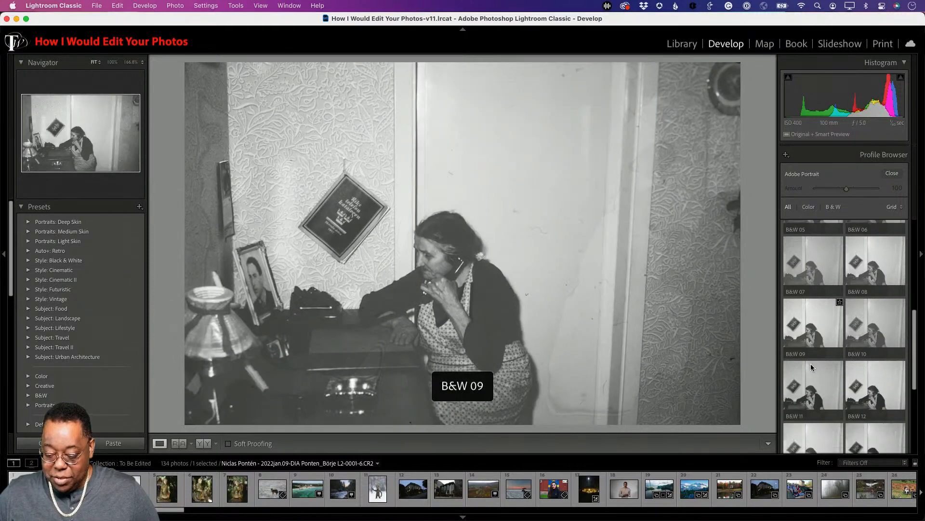
scroll(812, 367, "down", 2)
left_click(812, 336)
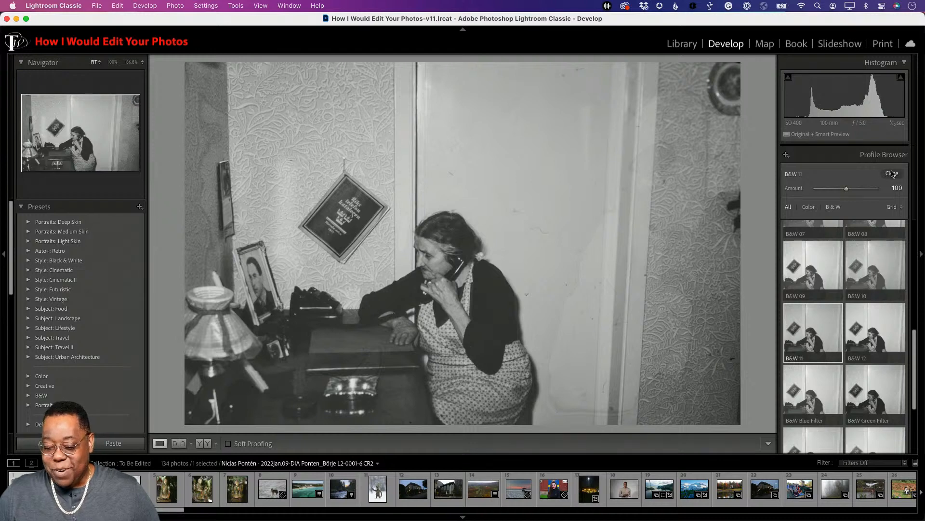
left_click(891, 174)
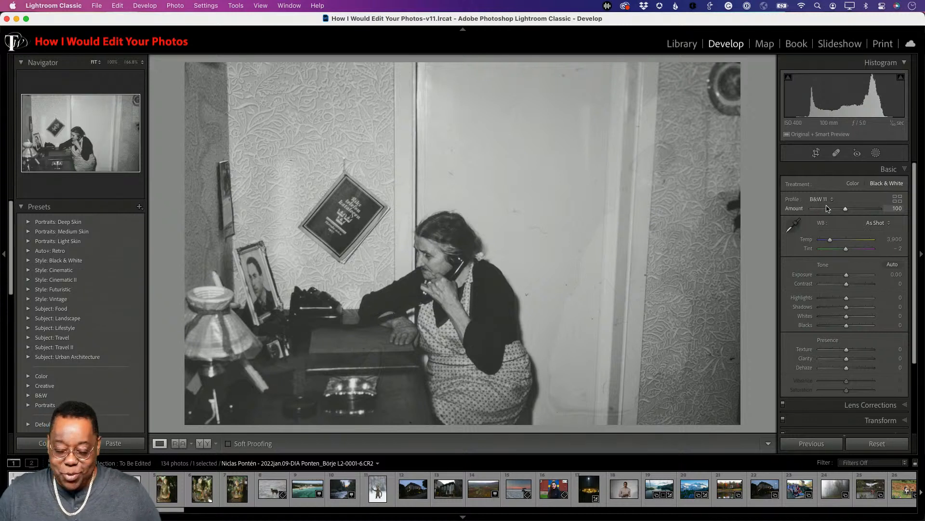
Step: Apply the automatic tone settings to the photo and set Exposure to -0.20
left_click(892, 265)
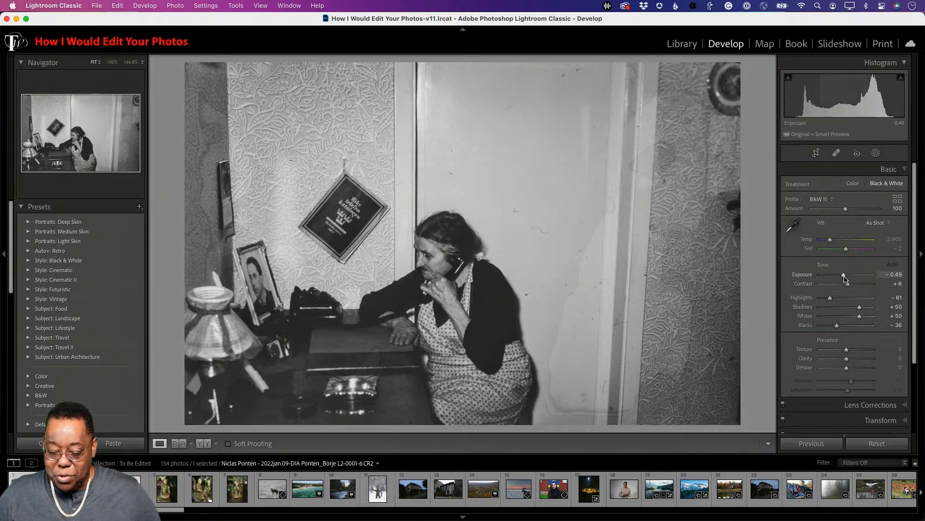
left_click_drag(844, 278, 847, 278)
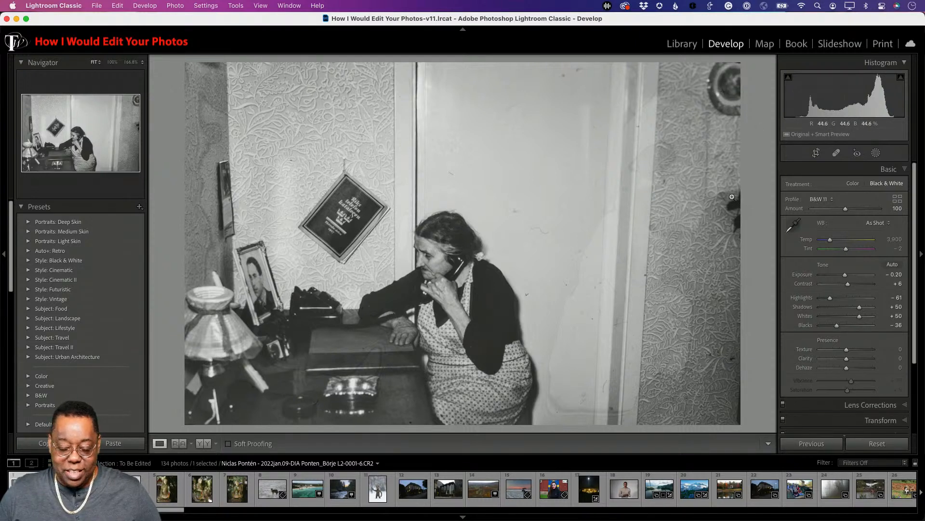
Step: Crop off the photo's right part just beyond the woman, making the frame roughly square
key("r")
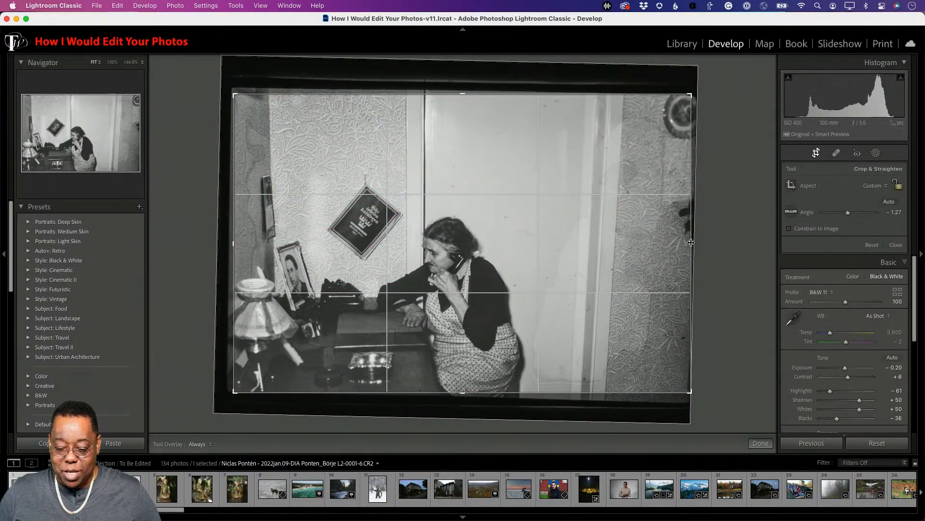
left_click_drag(690, 239, 611, 245)
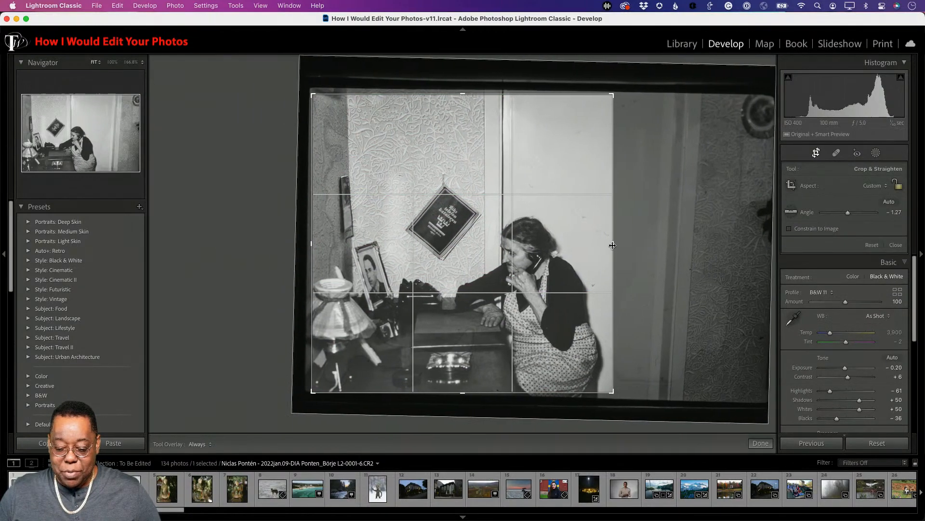
key("Return")
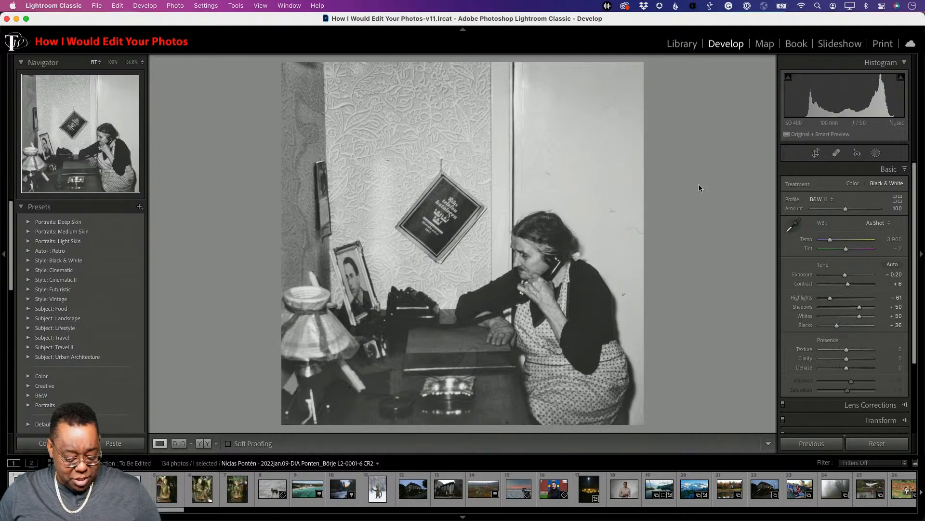
Step: Open the photo in Photoshop and colorize it with the Colorize neural filter, Profile None, output as a new layer
key("g")
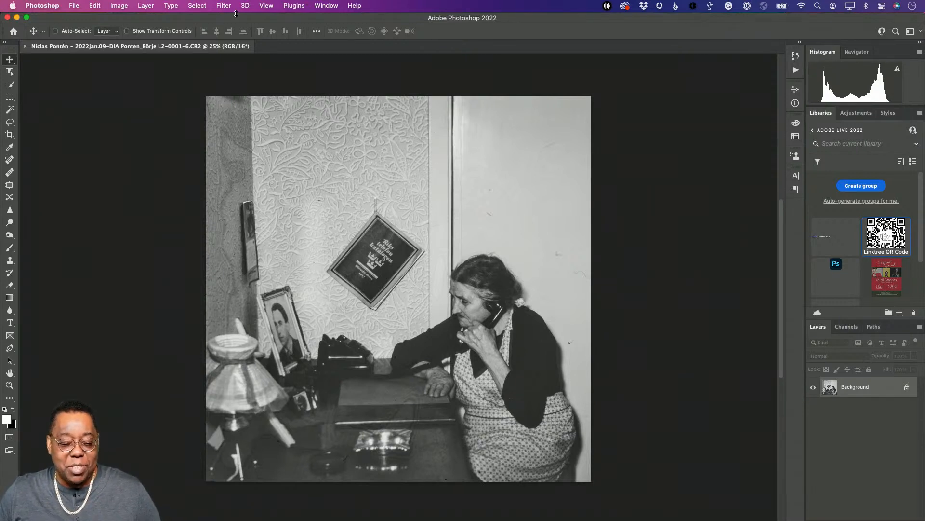
left_click(222, 6)
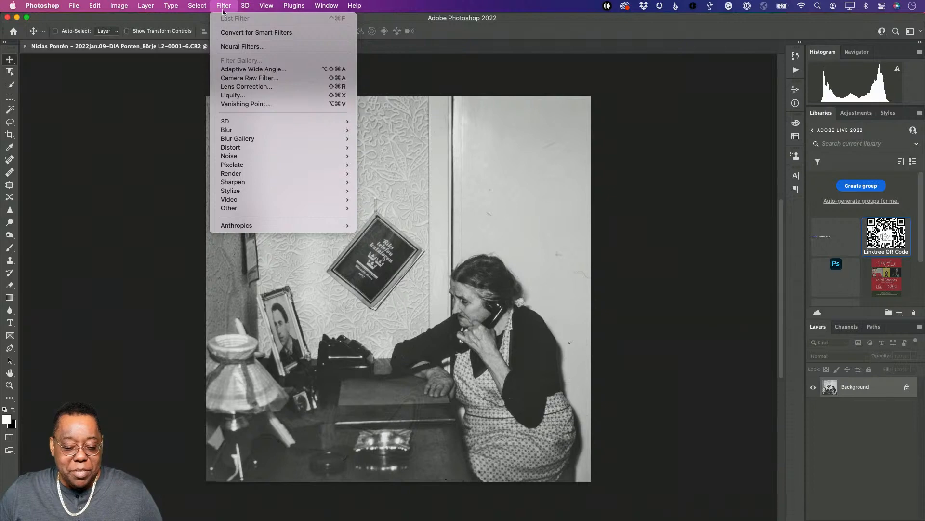
left_click(288, 47)
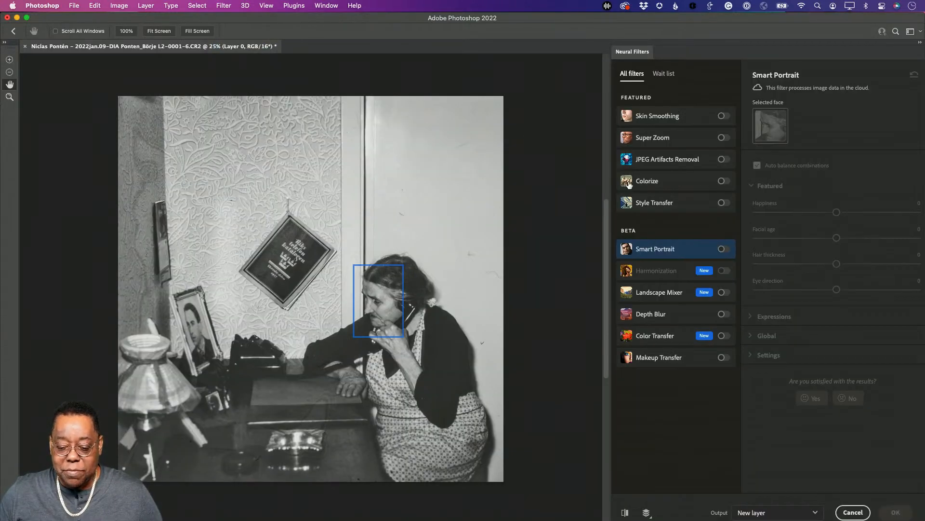
left_click(721, 181)
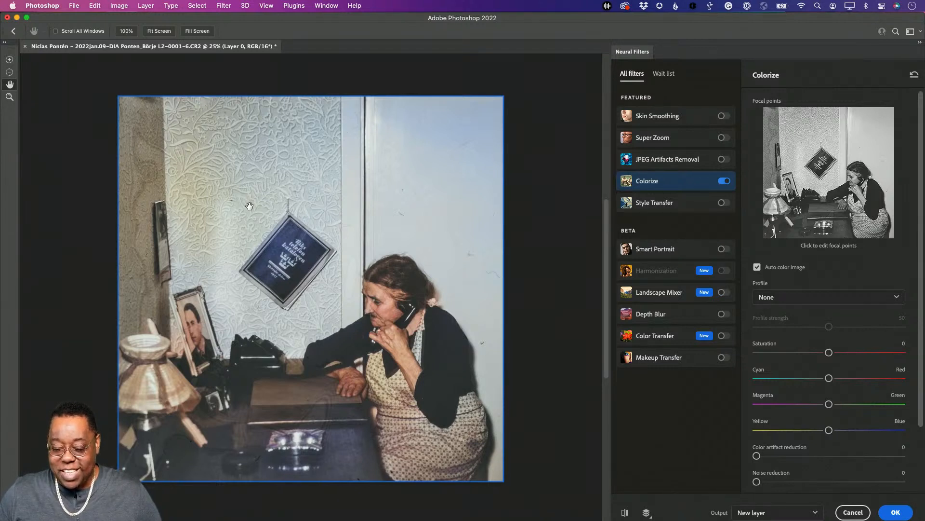
left_click_drag(438, 265, 279, 265)
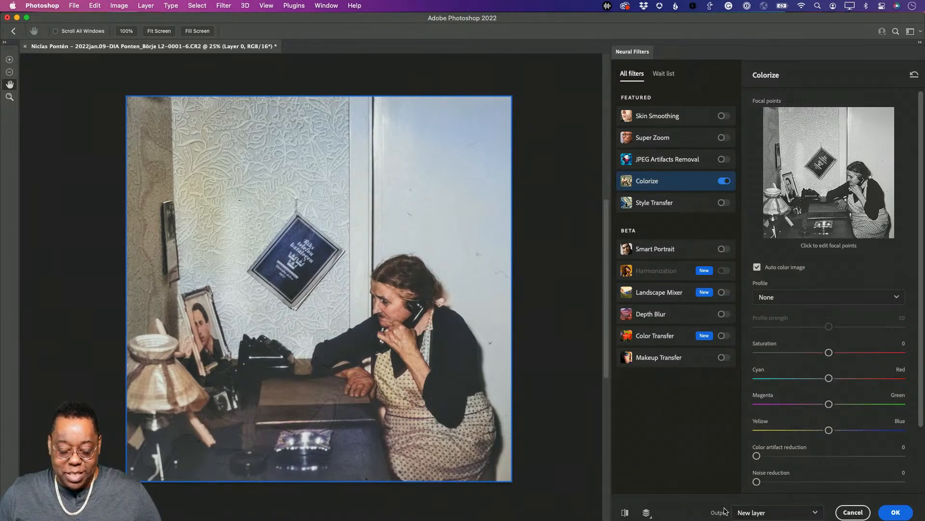
left_click(896, 513)
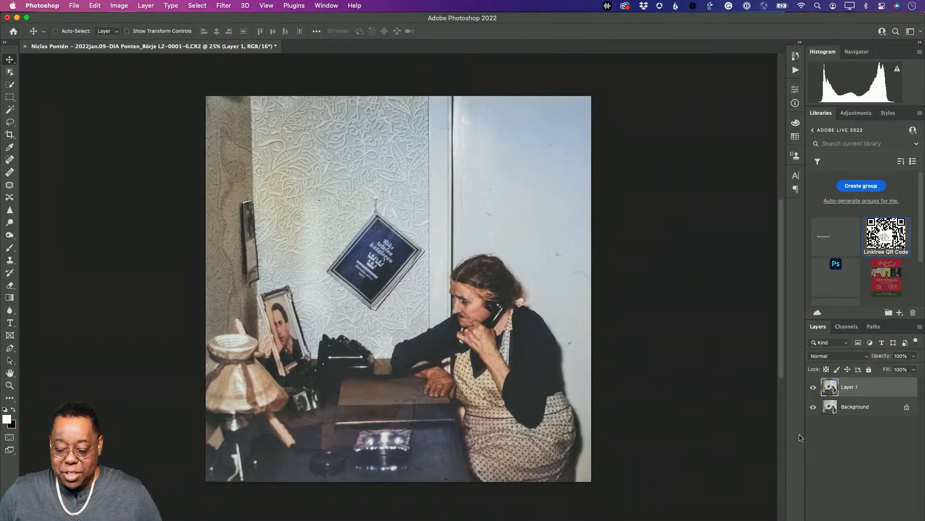
Step: Compare the photo with and without the colorized layer by toggling that layer's visibility
left_click(814, 388)
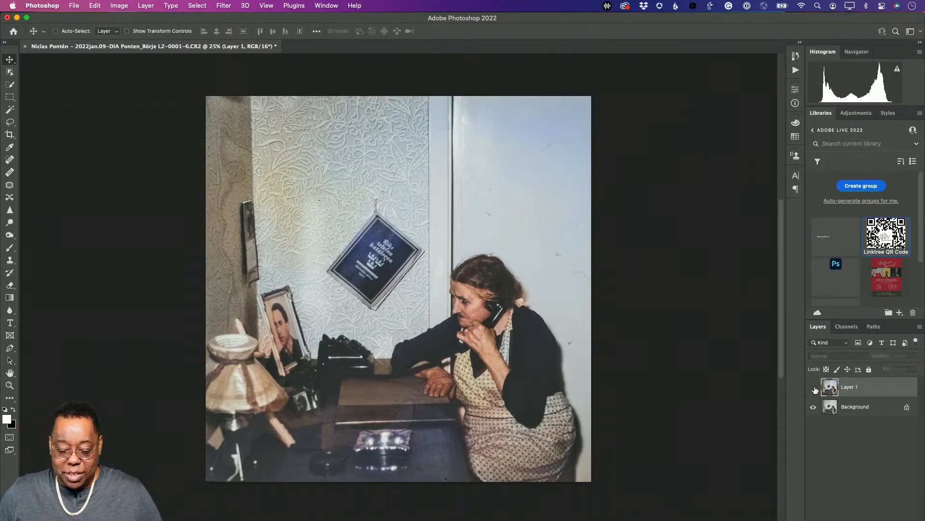
left_click(813, 387)
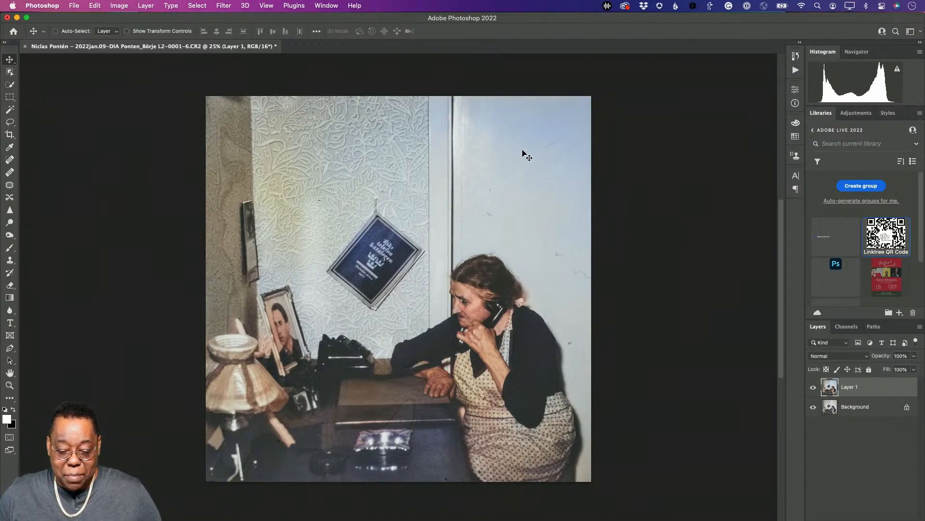
left_click(813, 387)
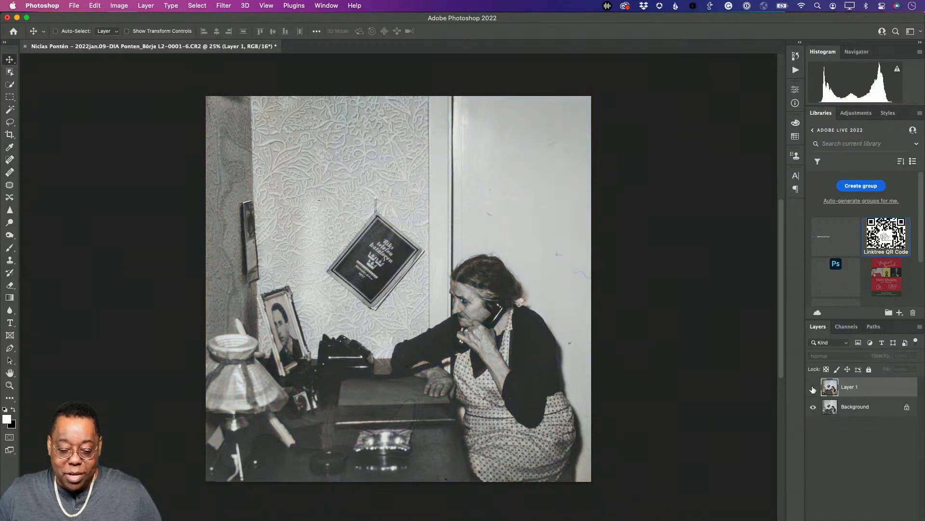
left_click(813, 387)
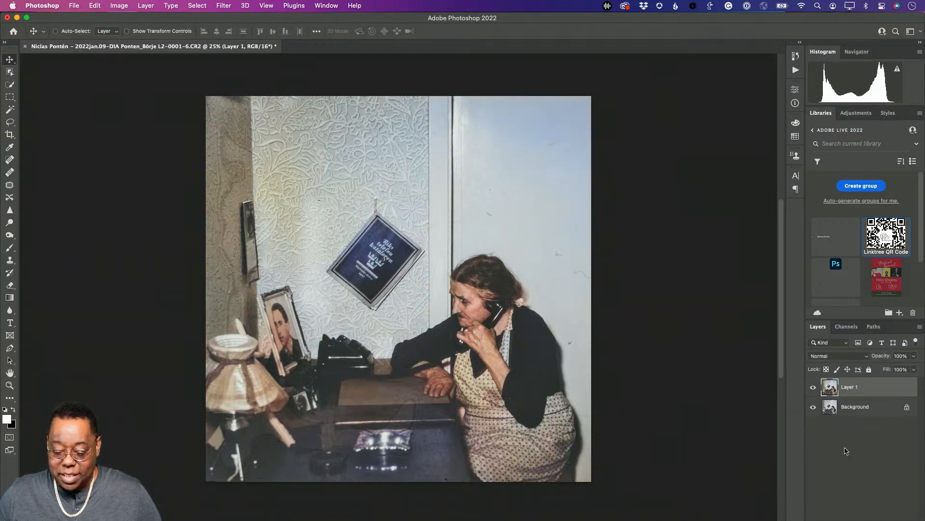
Step: Add a white layer mask to the colorized layer
left_click(26, 17)
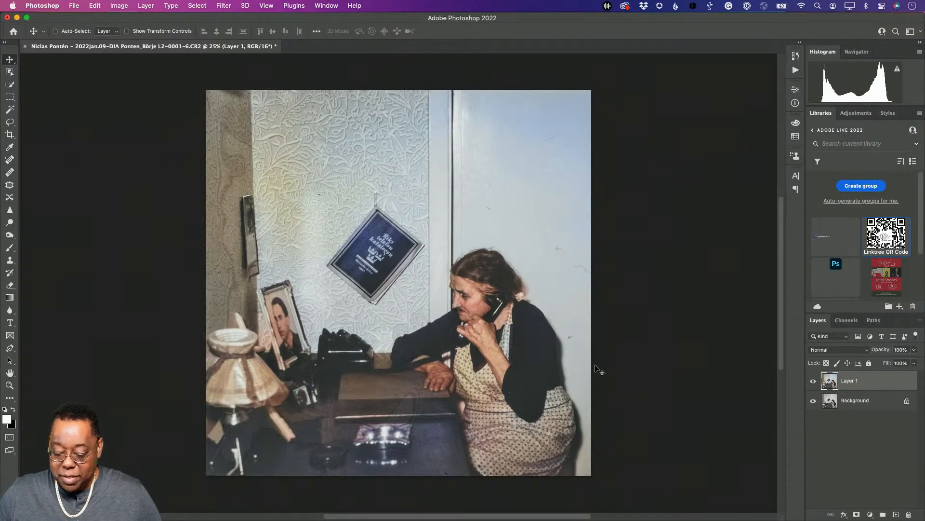
left_click(856, 514)
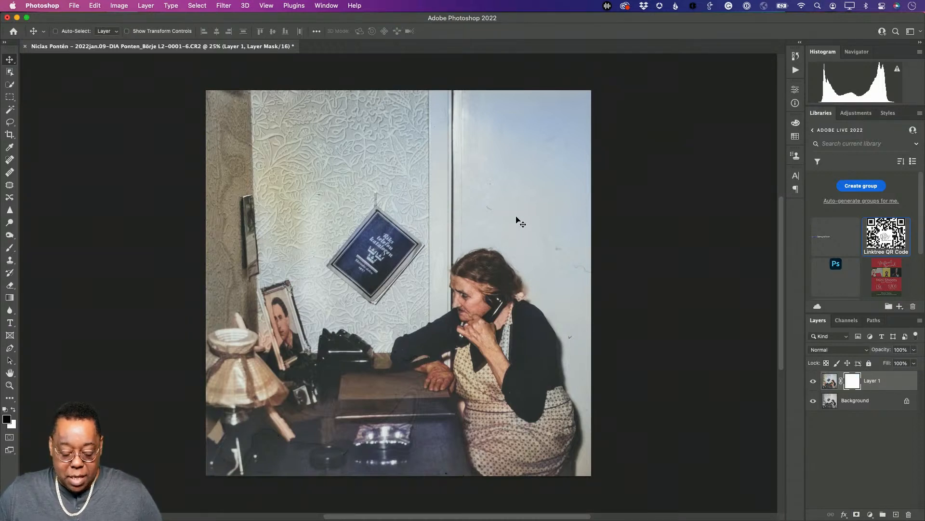
Step: Paint black on the colorized layer's mask with a size 300 brush over the white wallpaper, door and door frame to remove their colour casts
key("b")
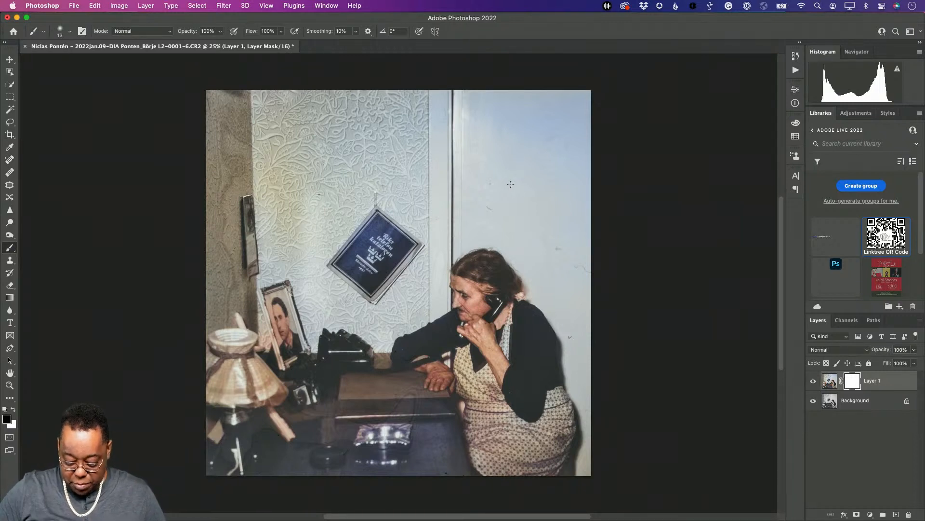
key("bracketright")
key("bracketright")
key("bracketright")
key("bracketright")
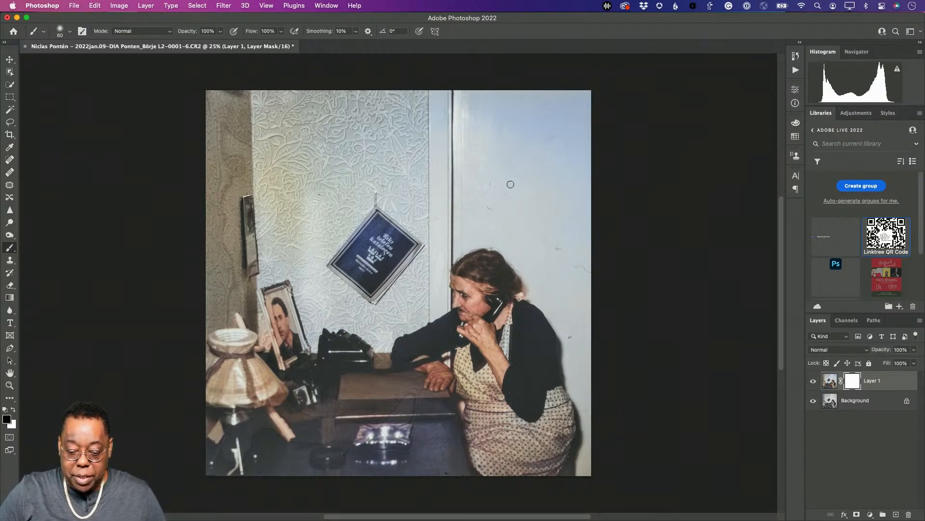
key("bracketright")
key("bracketright")
key("bracketright")
key("bracketright")
key("bracketright")
key("bracketright")
key("bracketright")
key("bracketright")
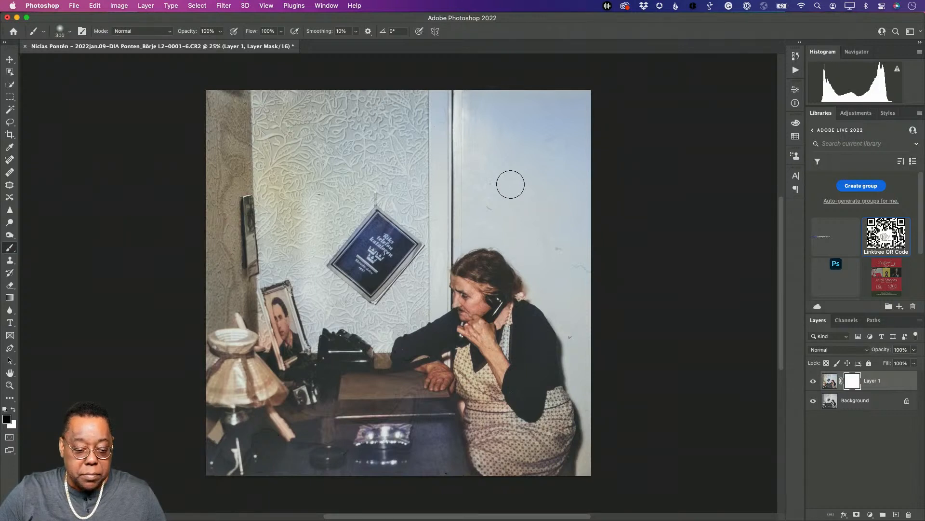
mouse_move(518, 123)
left_mouse_down()
mouse_move(501, 135)
mouse_move(465, 124)
mouse_move(556, 115)
mouse_move(492, 105)
left_mouse_up()
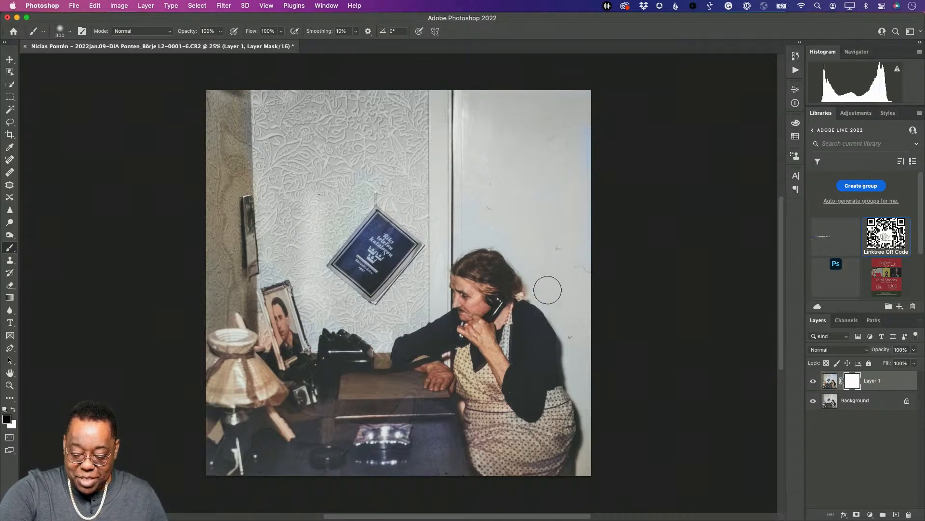
mouse_move(578, 346)
left_mouse_down()
mouse_move(593, 388)
mouse_move(570, 241)
left_mouse_up()
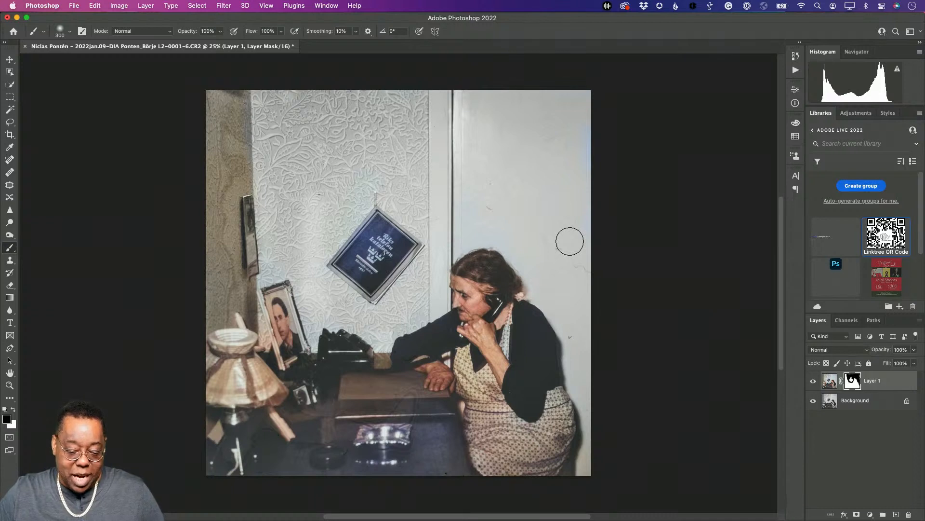
mouse_move(235, 128)
left_mouse_down()
mouse_move(235, 148)
mouse_move(238, 120)
mouse_move(219, 108)
left_mouse_up()
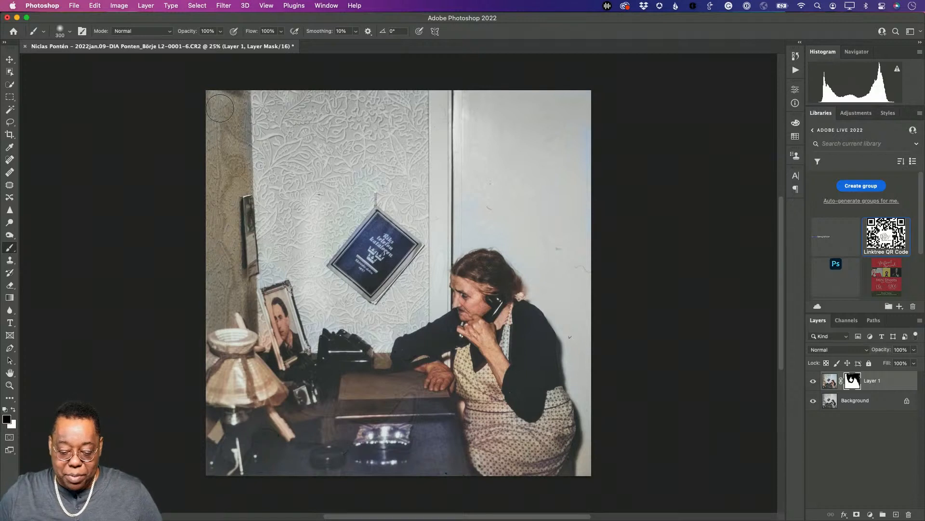
left_click_drag(220, 108, 274, 107)
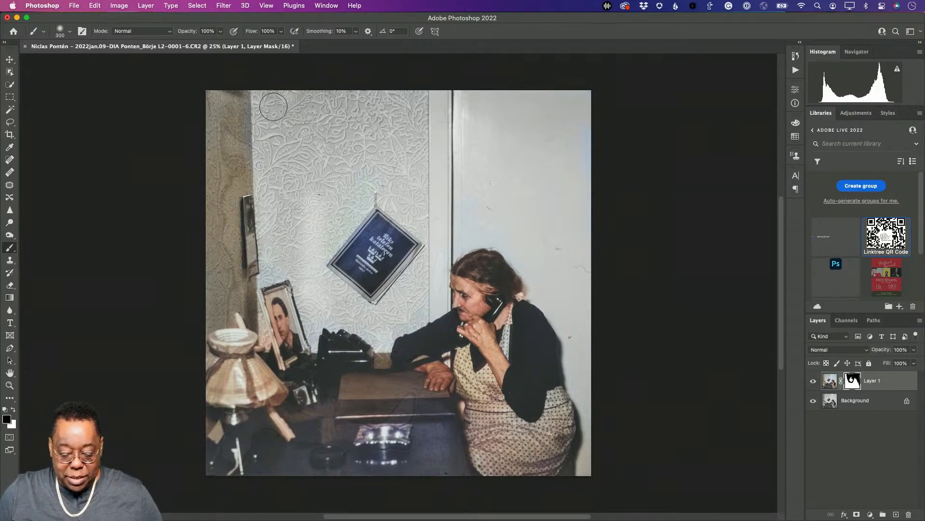
mouse_move(273, 106)
left_mouse_down()
mouse_move(230, 99)
mouse_move(255, 106)
mouse_move(242, 138)
mouse_move(253, 150)
mouse_move(233, 172)
mouse_move(333, 191)
mouse_move(324, 187)
mouse_move(465, 268)
left_mouse_up()
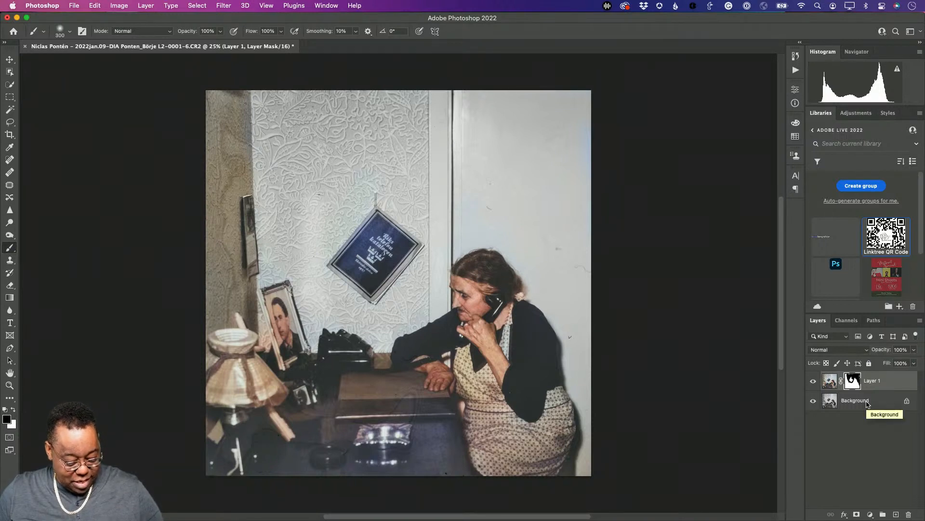
Step: Stamp all visible layers into a new layer named "working layer" and hide the two layers beneath it
key("super+alt+shift+e")
key("x")
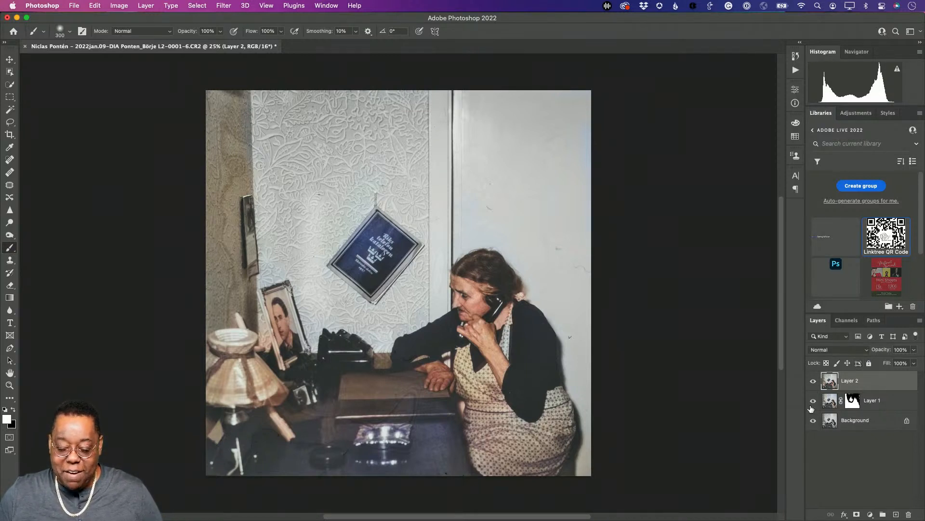
double_click(848, 380)
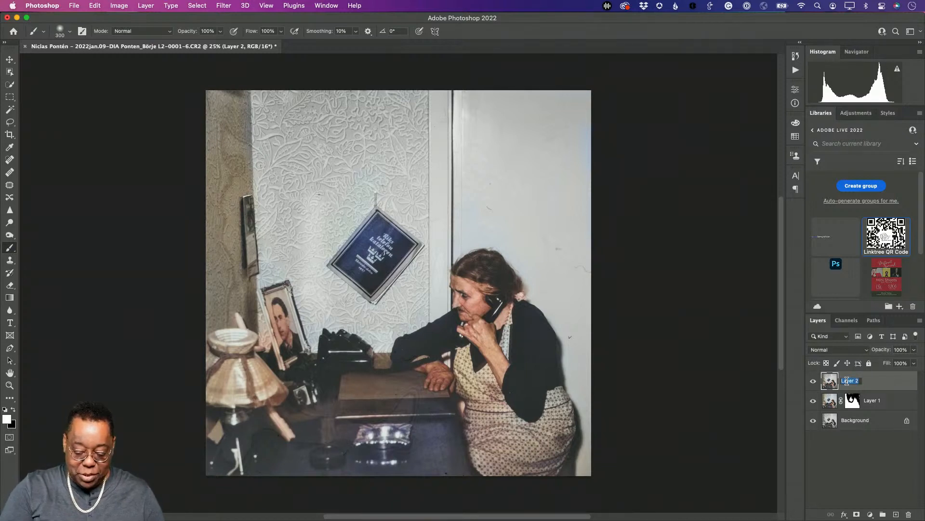
type("working layer")
key("Return")
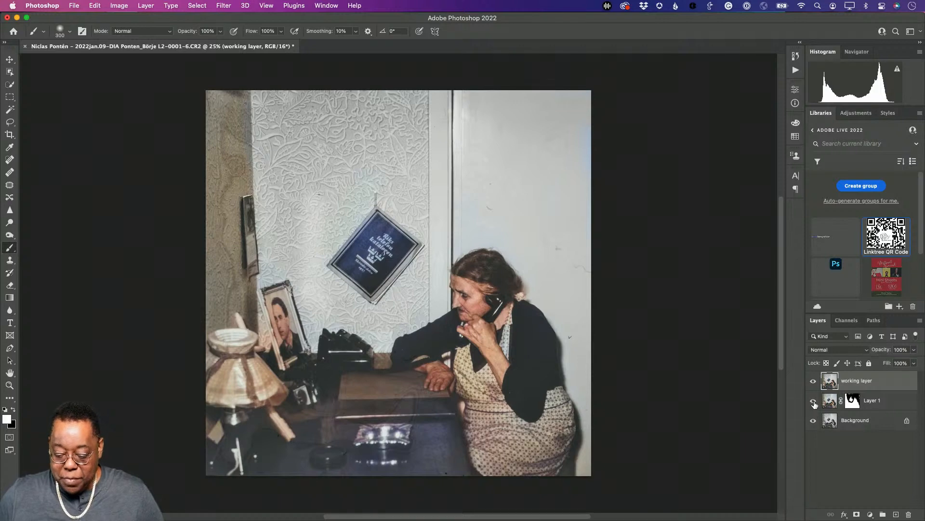
left_click_drag(813, 401, 813, 421)
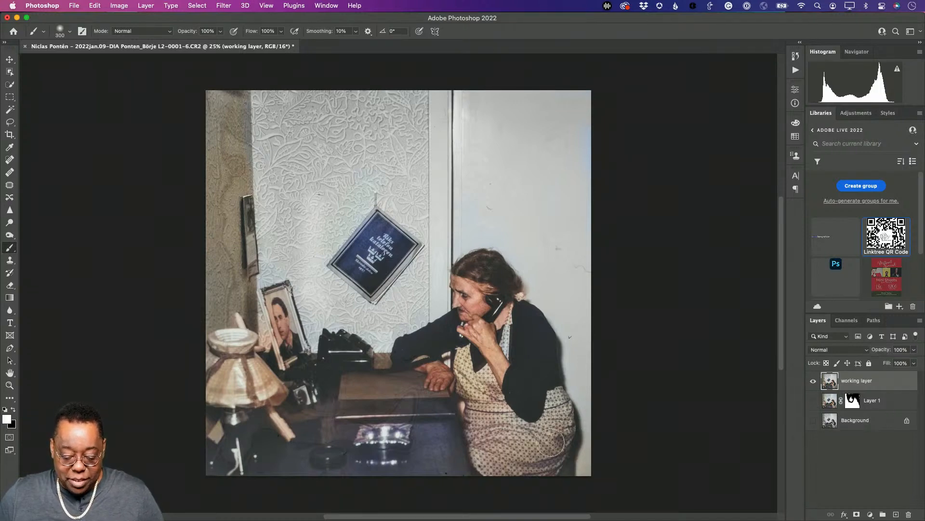
Step: Patch out the blemish on the brown desk surface beside the woman's resting hand with clean texture from the same surface
key("z")
left_click_drag(392, 398, 457, 419)
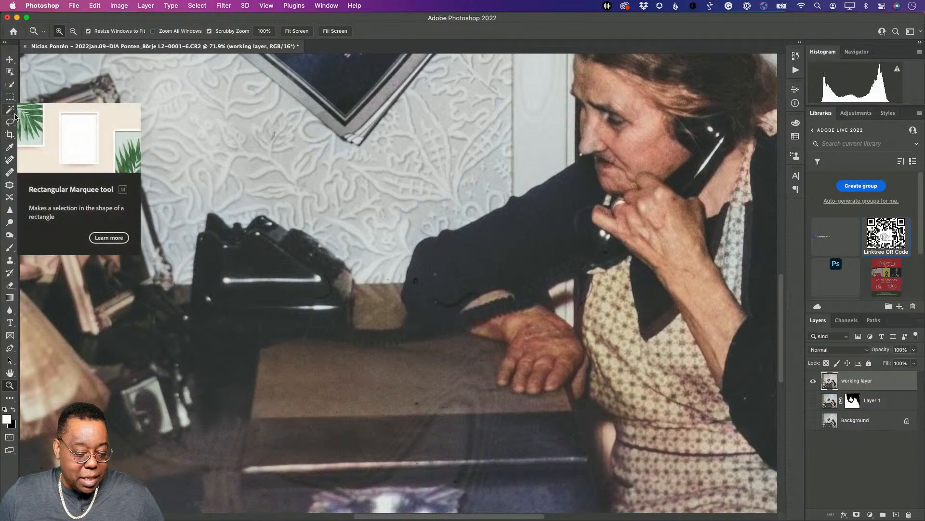
left_click(8, 186)
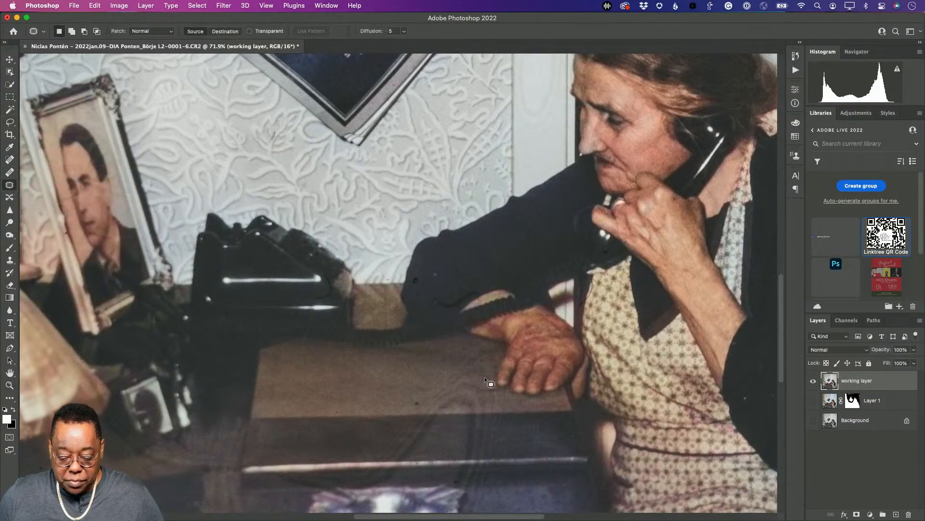
mouse_move(421, 387)
left_mouse_down()
mouse_move(414, 406)
mouse_move(481, 409)
mouse_move(490, 384)
mouse_move(499, 390)
mouse_move(482, 356)
left_mouse_up()
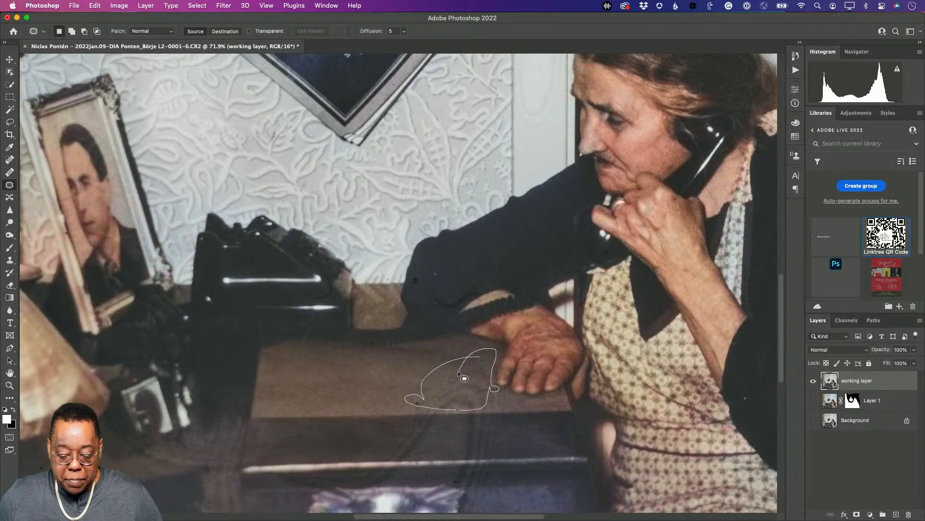
left_click_drag(454, 387, 347, 392)
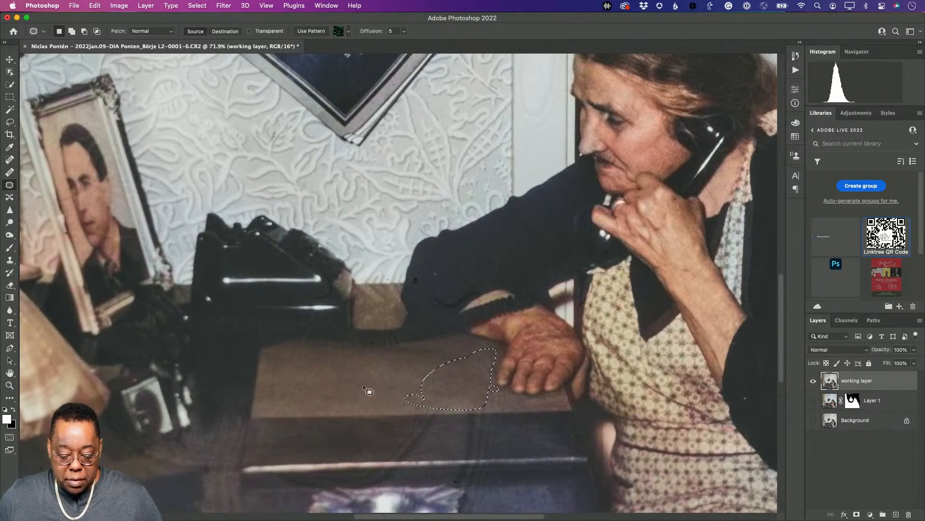
key("super+d")
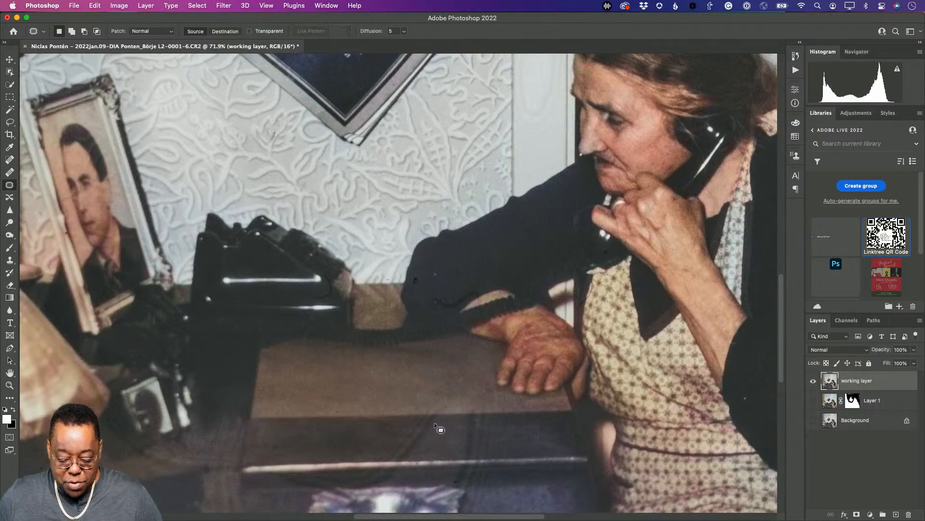
Step: Patch out the two curved stains crossing the lower edge of the brown surface and the dark strip below it
mouse_move(435, 402)
left_mouse_down()
mouse_move(411, 401)
mouse_move(372, 453)
left_mouse_up()
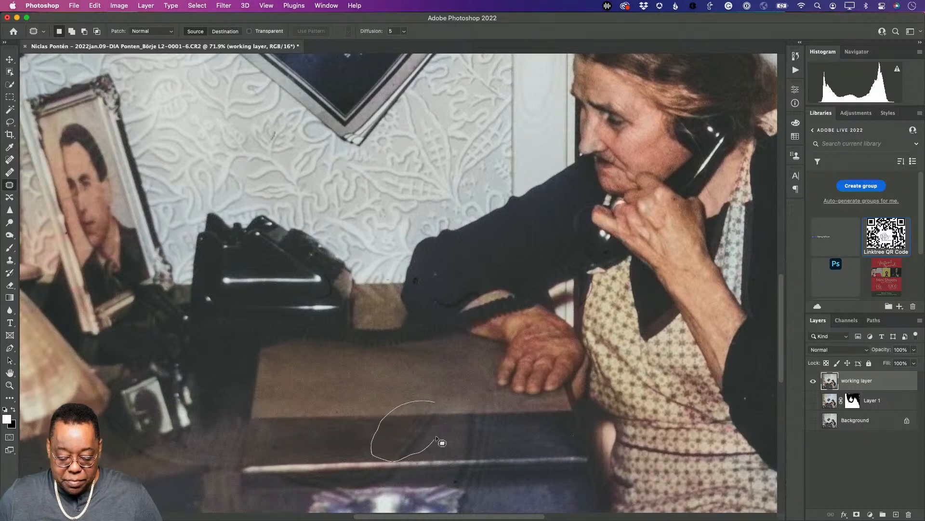
left_click_drag(442, 402, 344, 424)
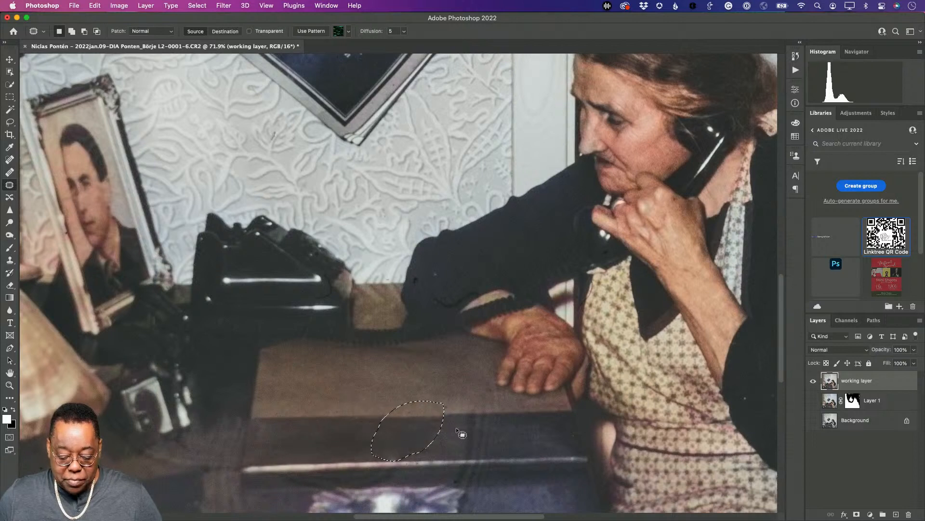
key("super+d")
left_click_drag(506, 401, 436, 409)
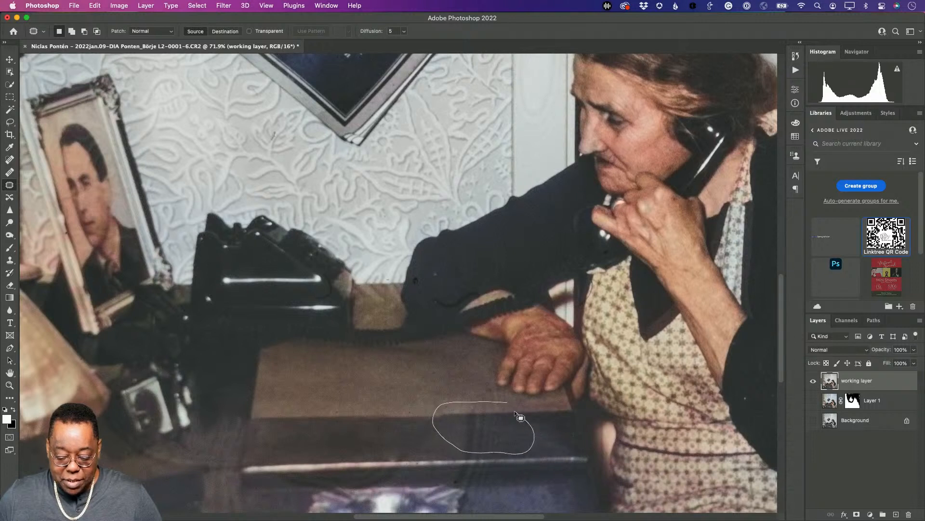
mouse_move(477, 394)
left_mouse_down()
mouse_move(440, 409)
mouse_move(436, 426)
mouse_move(354, 439)
left_mouse_up()
key("super+d")
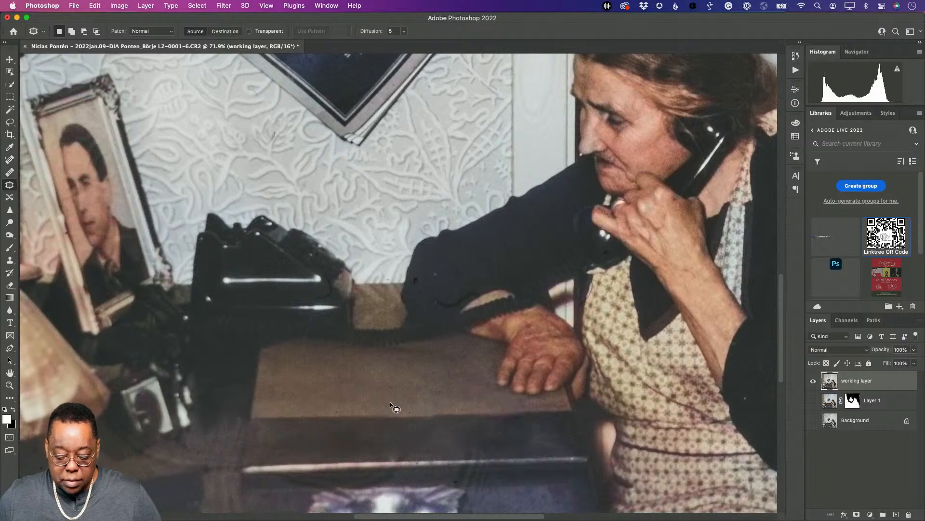
Step: Patch out the two flaws along the bright horizontal desk edge above the shiny metal object, using clean stretches of that edge
scroll(472, 463, "down", 3)
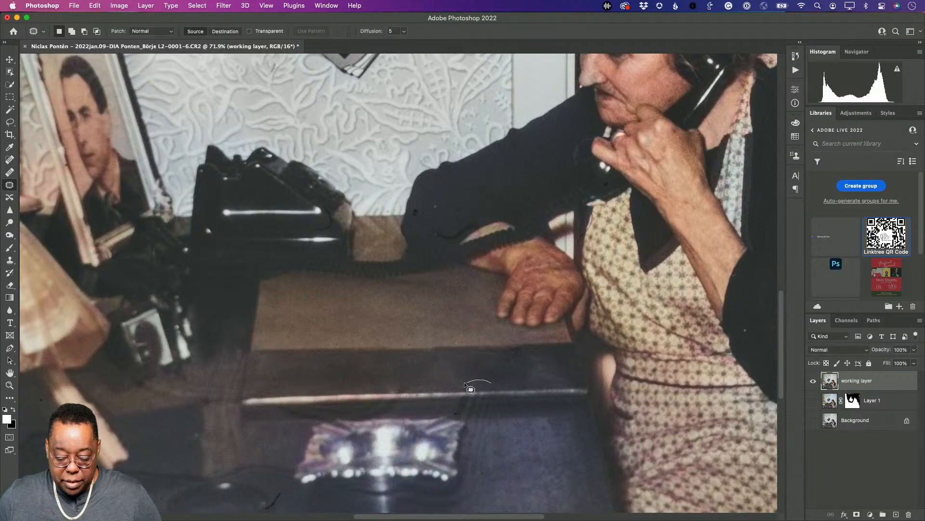
mouse_move(449, 414)
left_mouse_down()
mouse_move(486, 422)
mouse_move(497, 391)
mouse_move(491, 379)
mouse_move(507, 402)
mouse_move(544, 404)
left_mouse_up()
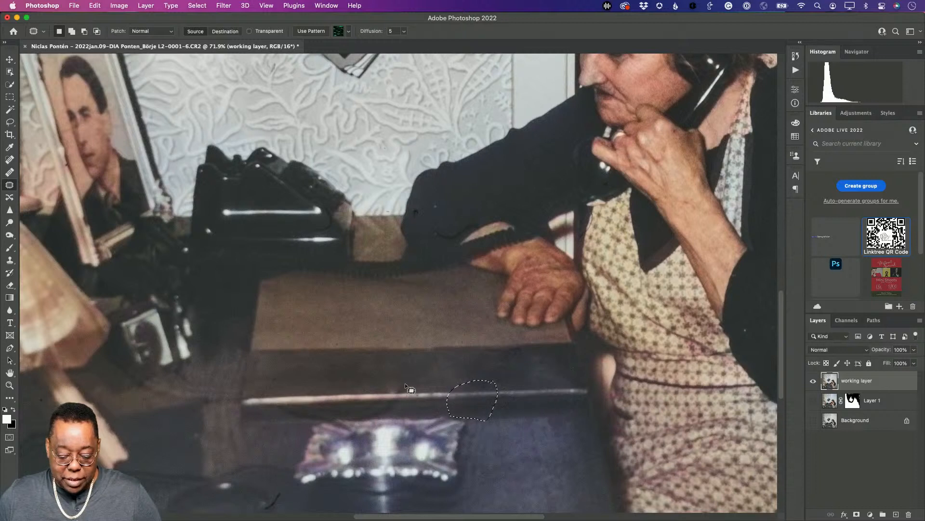
key("super+d")
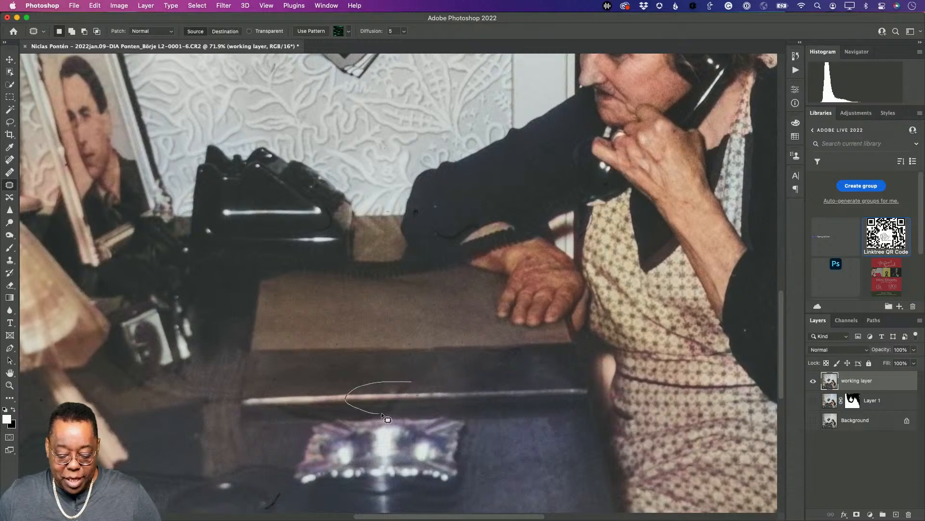
mouse_move(425, 396)
left_mouse_down()
mouse_move(403, 398)
mouse_move(477, 386)
mouse_move(476, 398)
left_mouse_up()
key("ctrl+d")
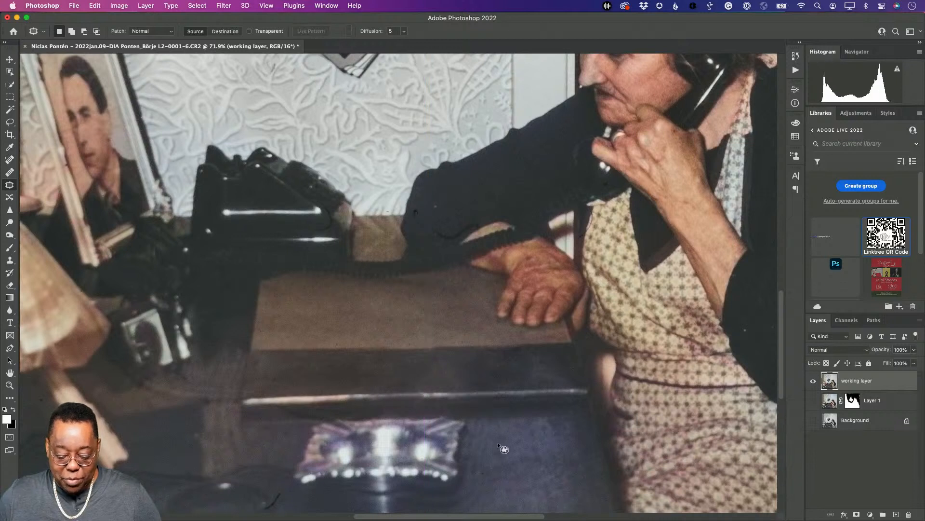
Step: Patch out the dark spot at the photo's bottom edge, on the desk beside the woman's apron
scroll(504, 438, "down", 3)
scroll(504, 438, "down", 4)
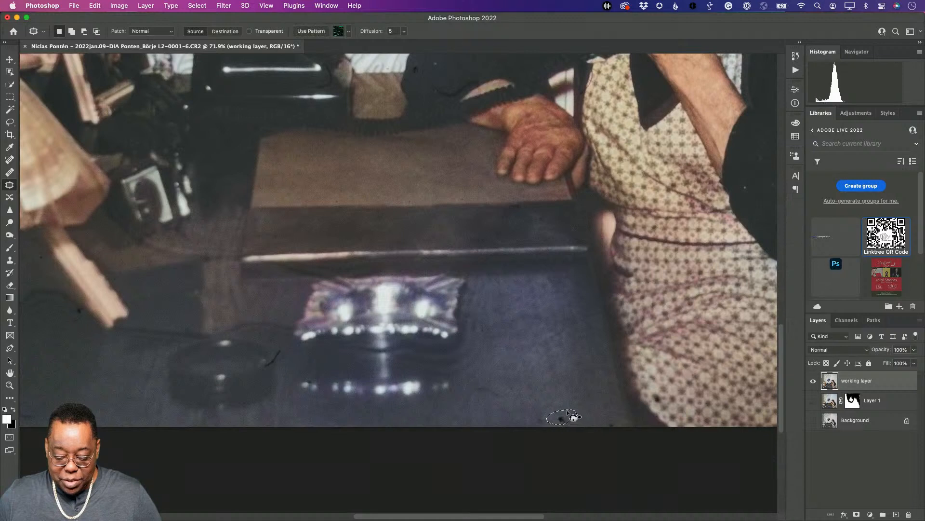
left_click_drag(563, 417, 552, 355)
key("ctrl+d")
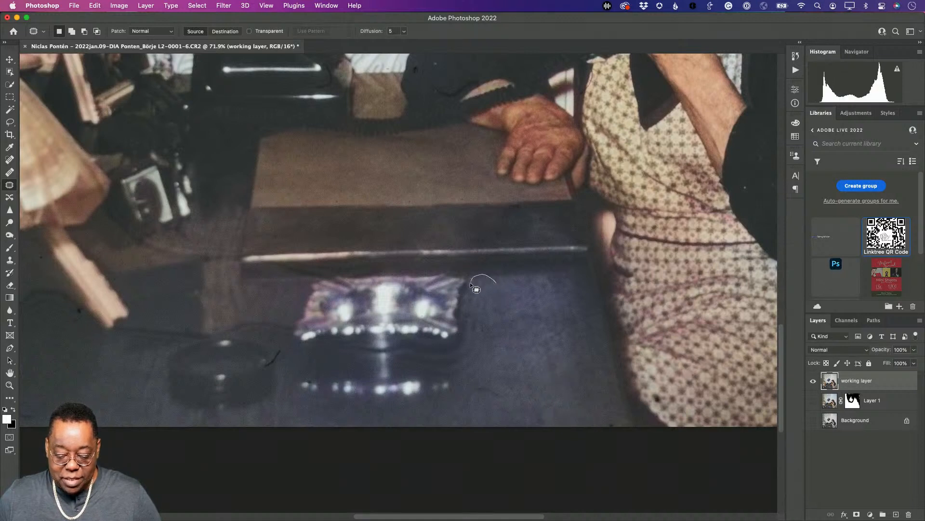
Step: Patch out the marks on the desk beside the shiny metal object and the black scratch next to the round dark dish
left_click_drag(470, 284, 466, 326)
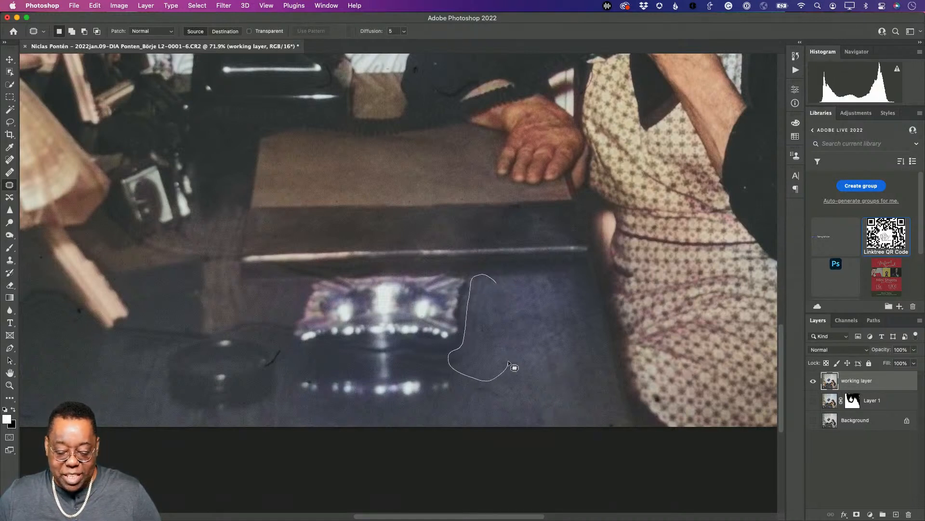
left_click_drag(508, 360, 528, 357)
key("ctrl+d")
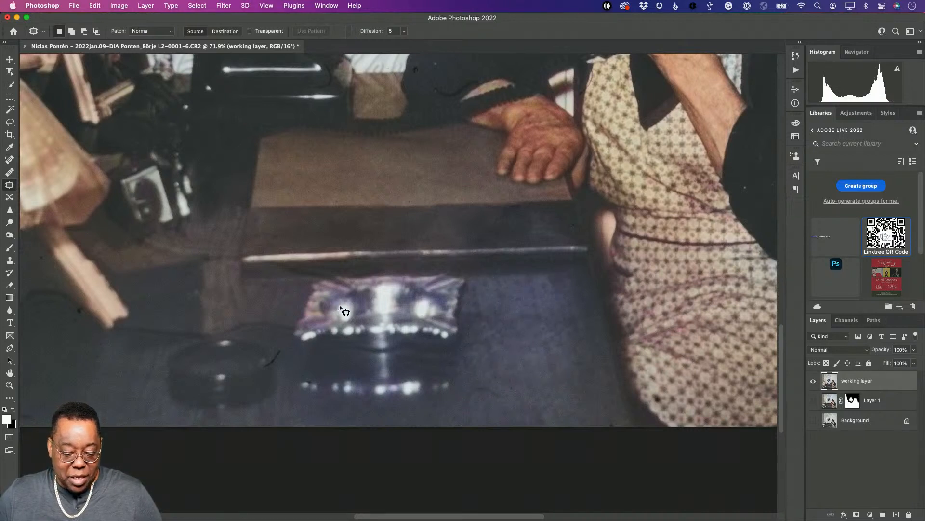
mouse_move(276, 356)
left_mouse_down()
mouse_move(265, 370)
mouse_move(285, 384)
mouse_move(282, 349)
left_mouse_up()
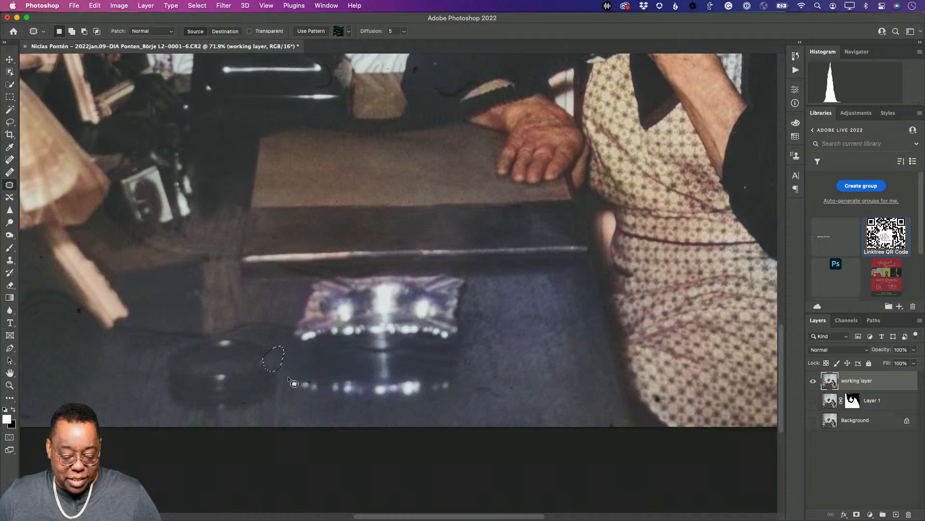
key("super+d")
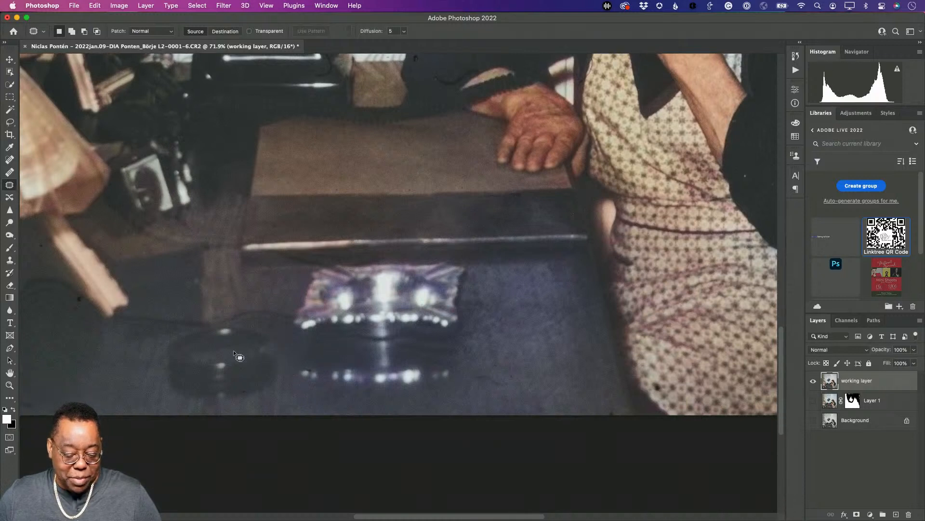
Step: Patch out the curved dark stain on the desk between the lamp base and the picture frame's wooden leg
scroll(240, 352, "left", 5)
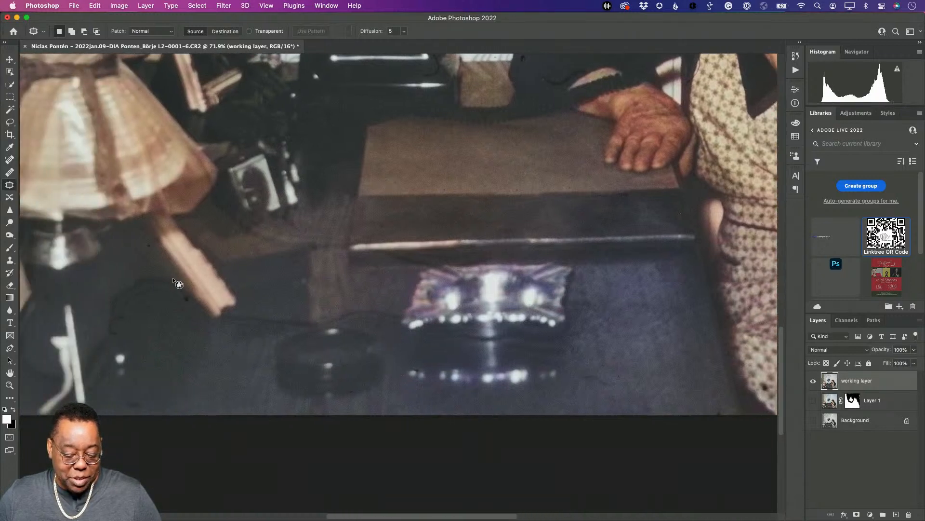
left_click_drag(135, 276, 91, 303)
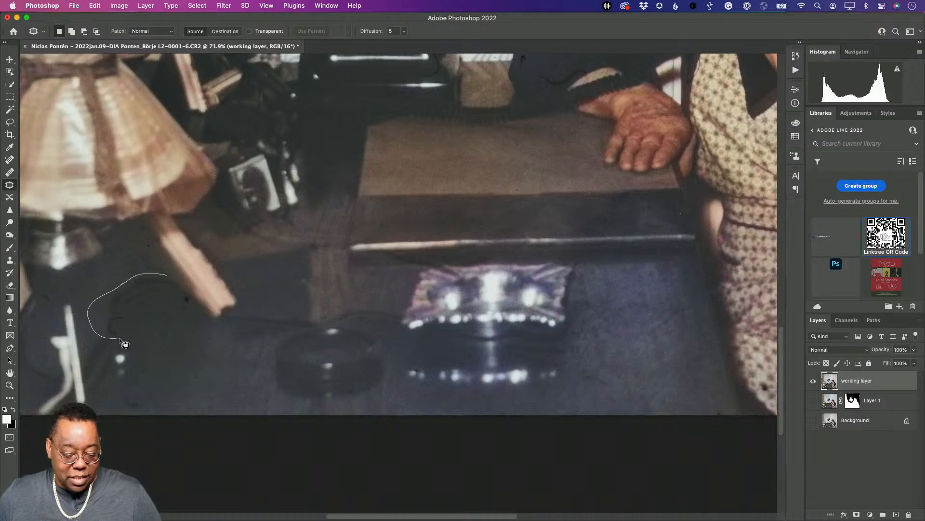
left_click_drag(187, 299, 166, 278)
left_click_drag(148, 308, 197, 372)
key("cmd+d")
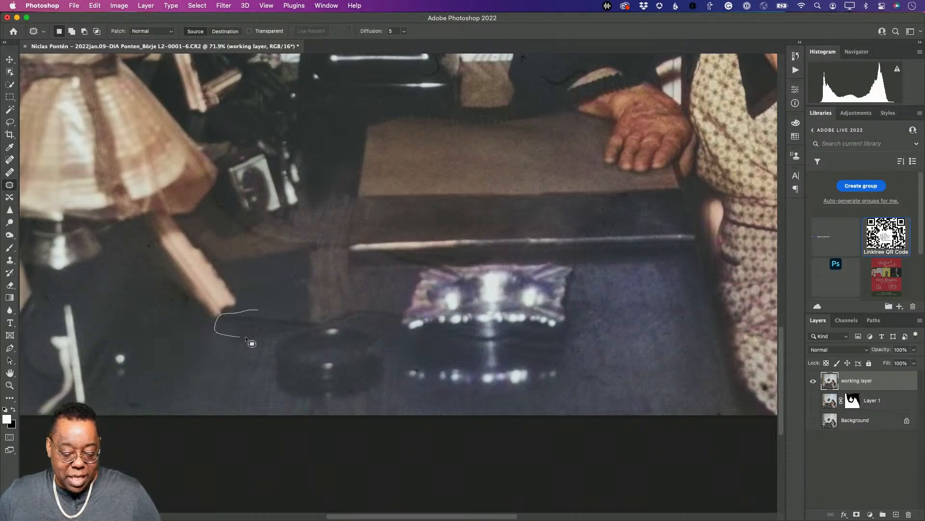
Step: Patch out the dark line on the desk running from the foot of the wooden leg towards the round dark dish
left_click_drag(291, 314, 287, 310)
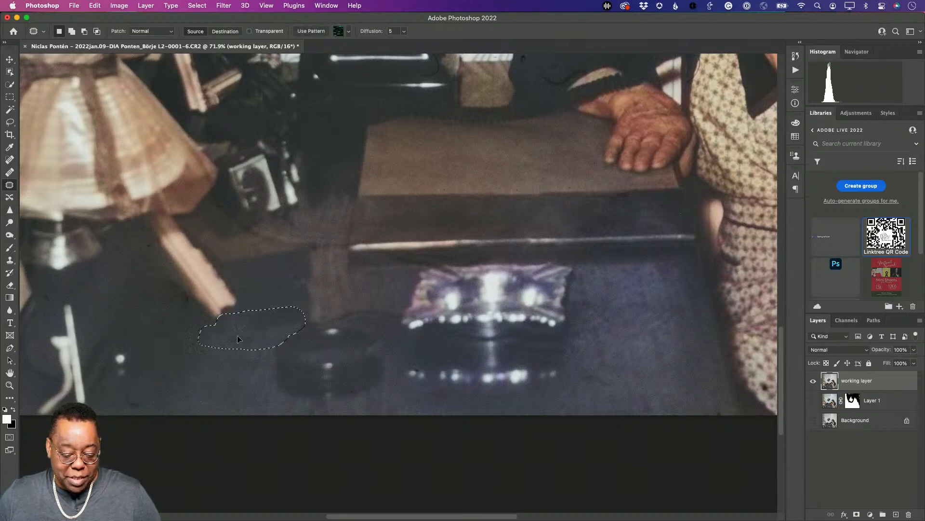
left_click_drag(237, 334, 210, 358)
key("cmd+d")
Step: Patch out the dark mark along the photo's upper edge on the wood-grained panel, using clean panel texture below it
scroll(114, 342, "up", 15)
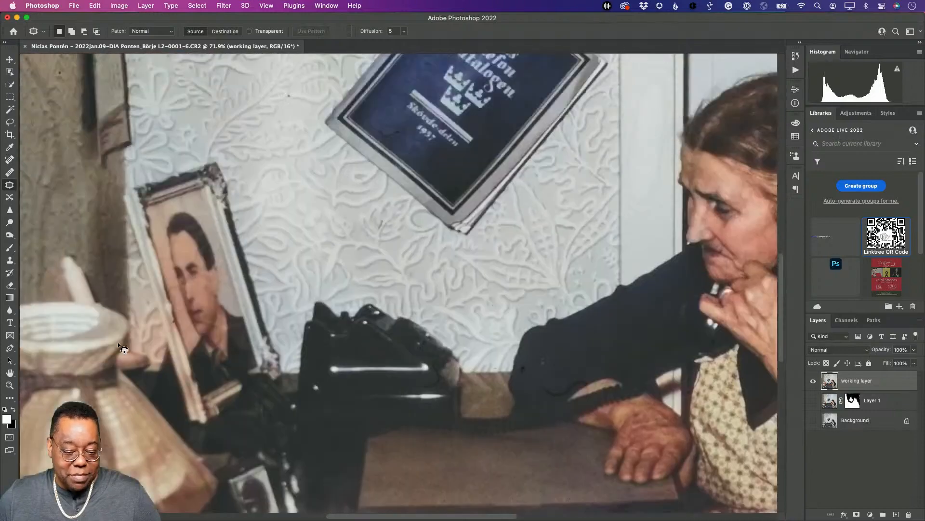
scroll(133, 340, "left", 5)
scroll(149, 341, "up", 5)
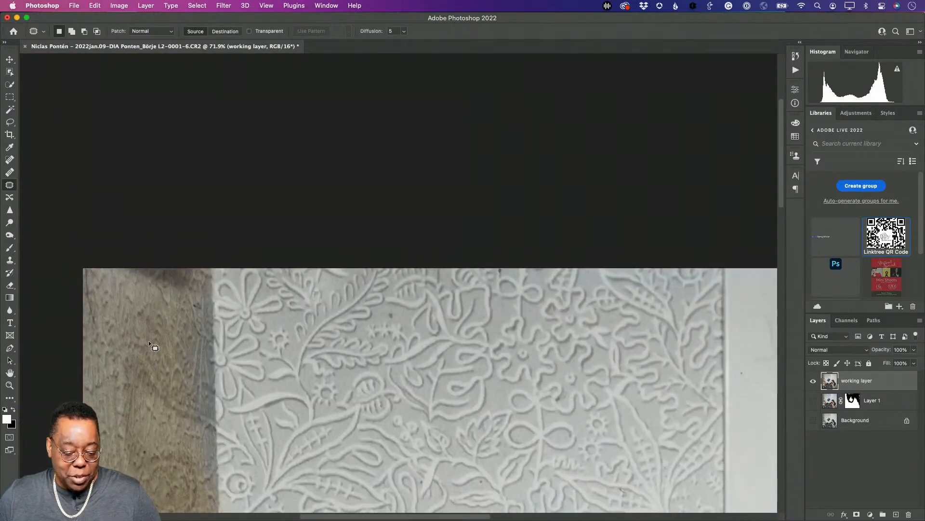
mouse_move(198, 273)
left_mouse_down()
mouse_move(161, 259)
mouse_move(112, 260)
left_mouse_up()
mouse_move(192, 302)
left_mouse_down()
mouse_move(199, 275)
mouse_move(175, 293)
mouse_move(163, 325)
left_mouse_up()
key("super+d")
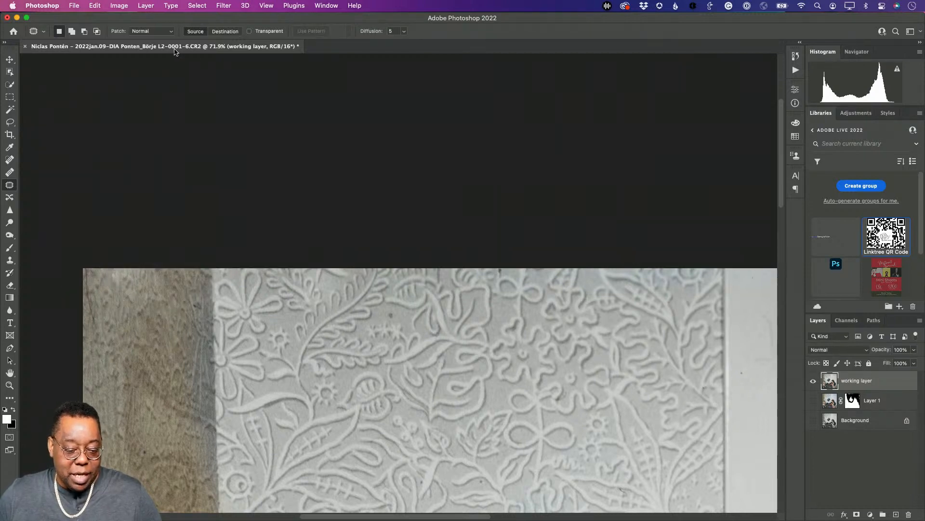
Step: Keep the patch mode at Normal and patch a small blemished area on the upper part of the wood-grained panel
left_click(170, 32)
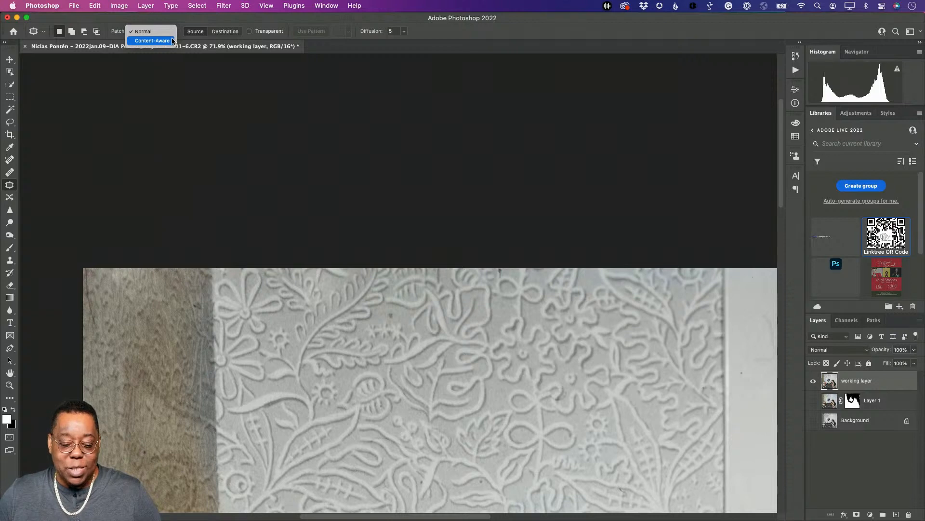
left_click(145, 31)
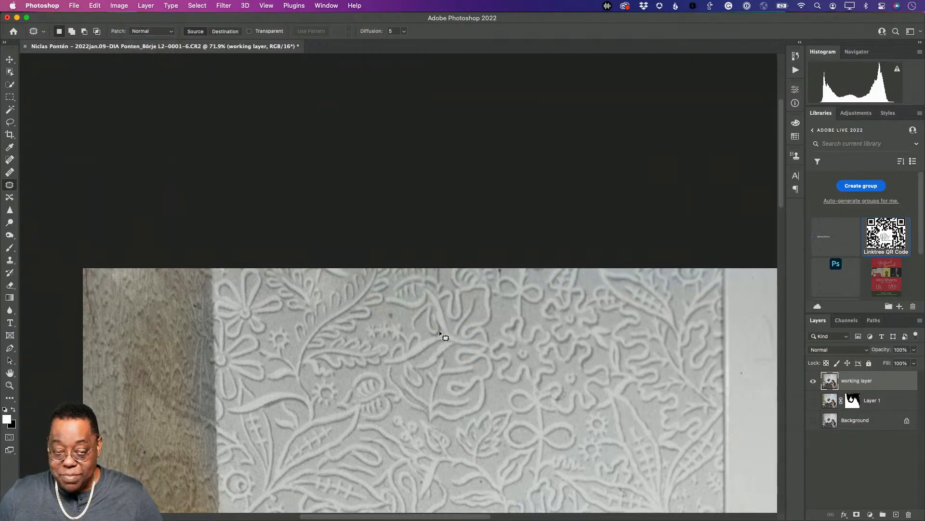
scroll(185, 383, "down", 4)
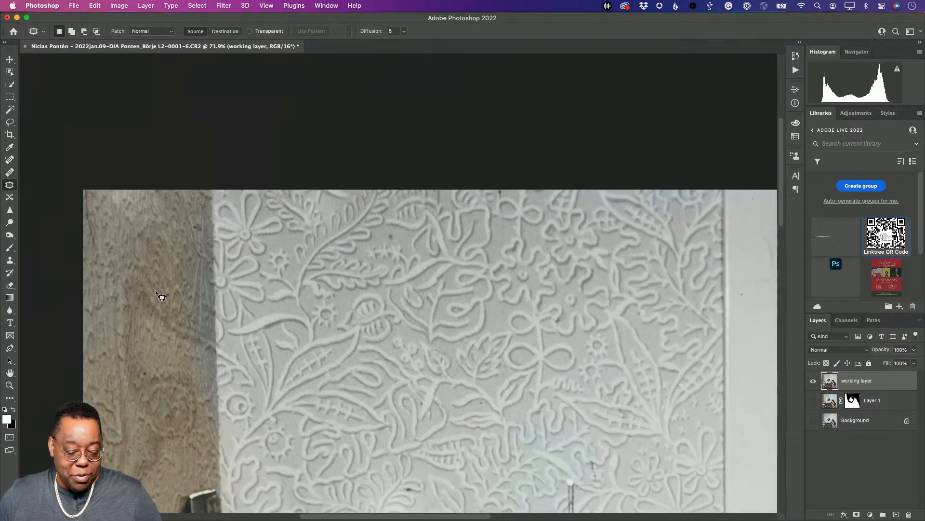
scroll(164, 308, "down", 6)
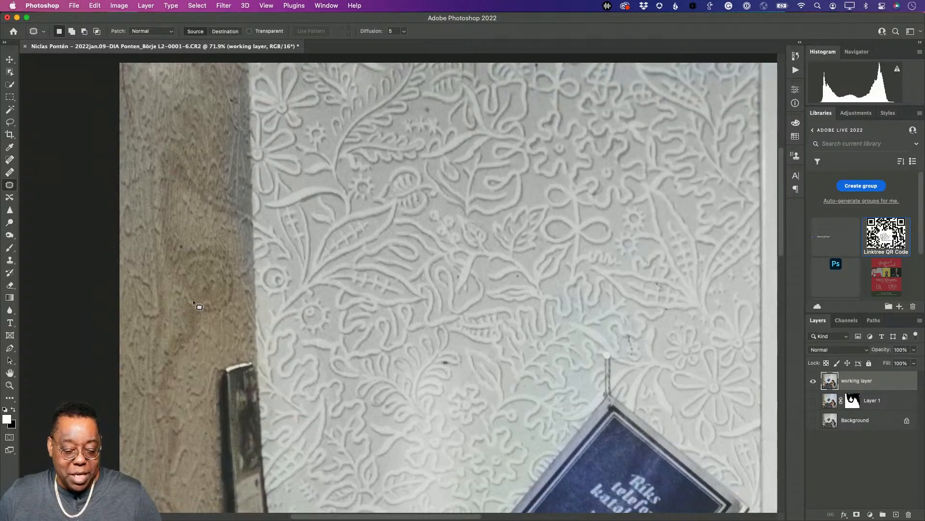
scroll(193, 303, "right", 1)
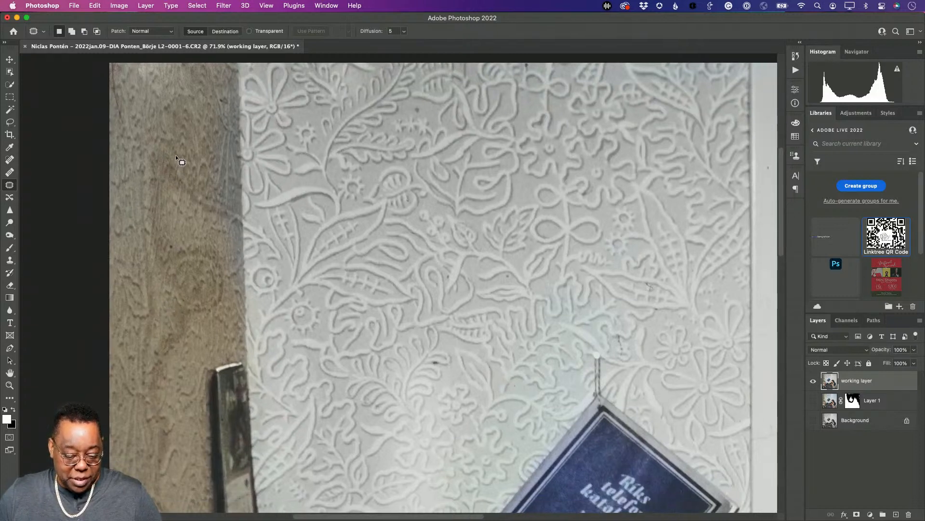
left_click_drag(135, 191, 137, 197)
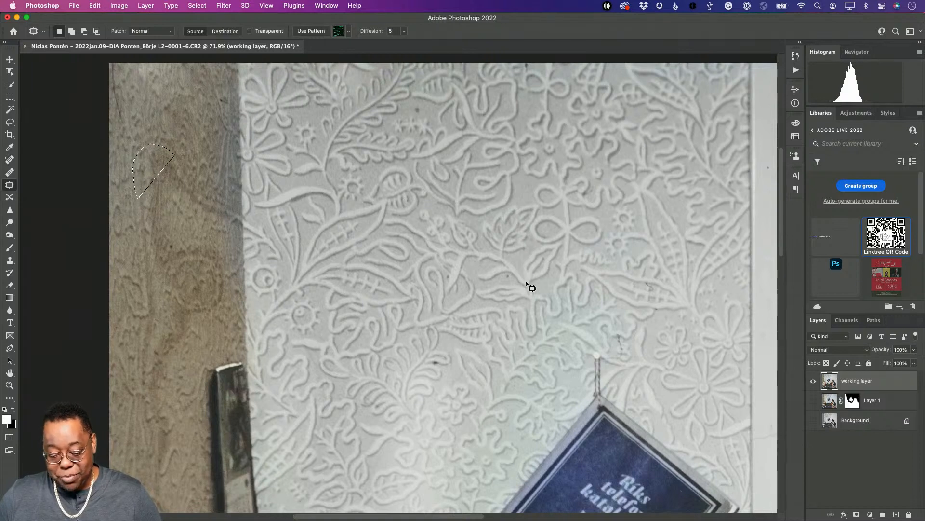
key("super+d")
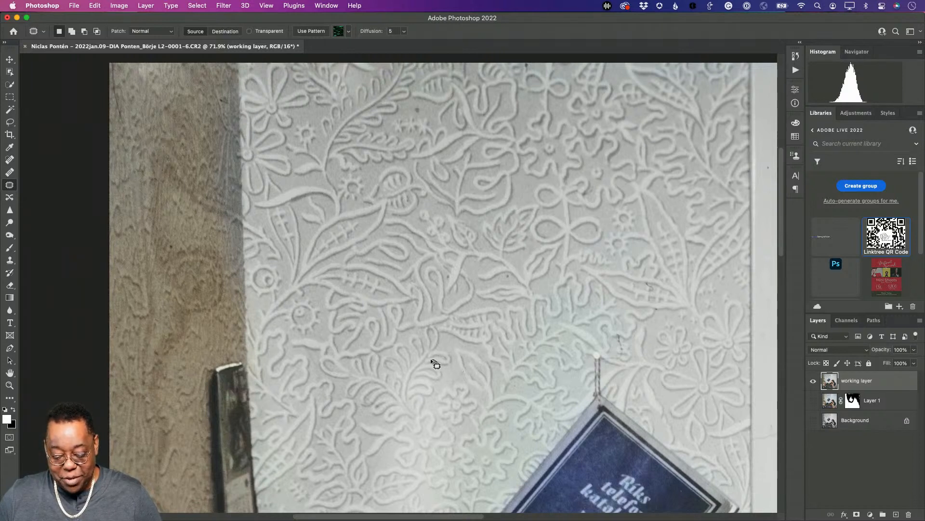
Step: Patch out the small black mark in the middle of the floral wallpaper and the dark marks above the directory's hanging string
mouse_move(437, 361)
left_mouse_down()
mouse_move(428, 363)
mouse_move(442, 364)
left_mouse_up()
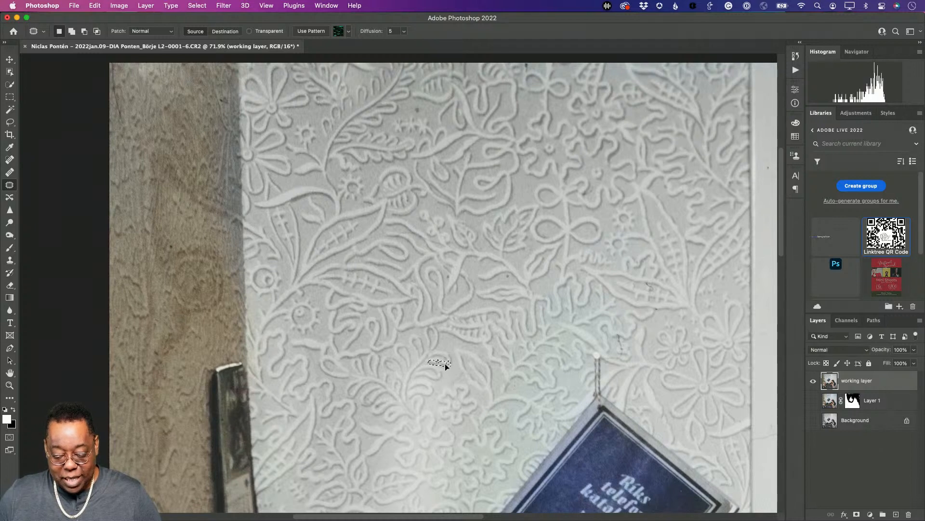
left_click(454, 373)
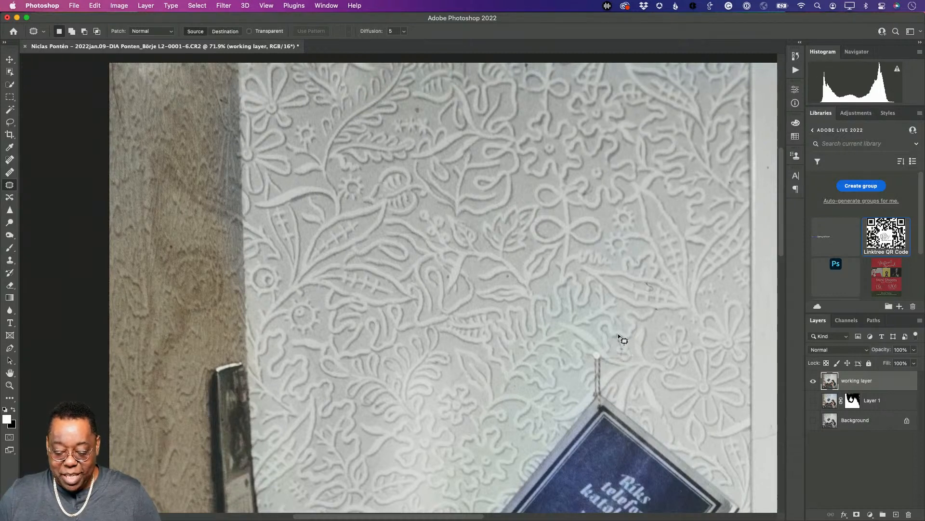
mouse_move(618, 335)
left_mouse_down()
mouse_move(613, 341)
mouse_move(631, 344)
left_mouse_up()
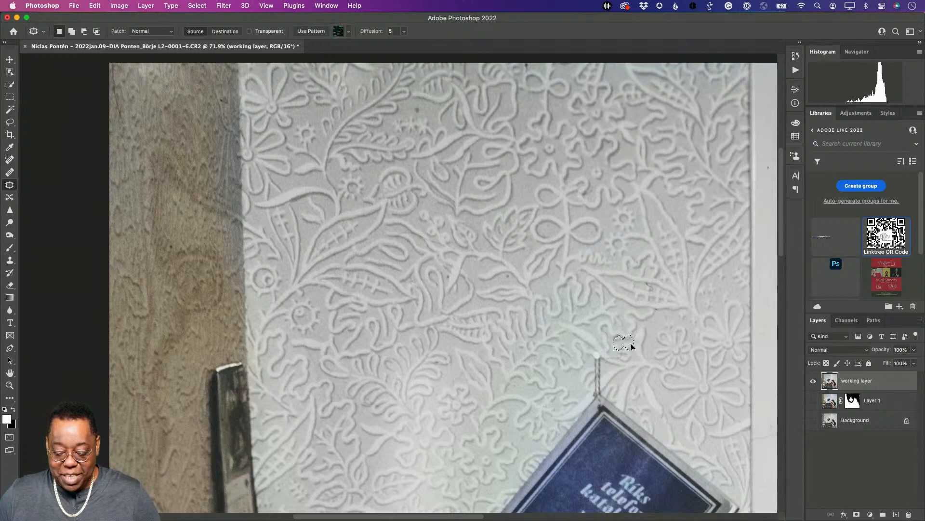
left_click_drag(631, 346, 637, 361)
key("super+d")
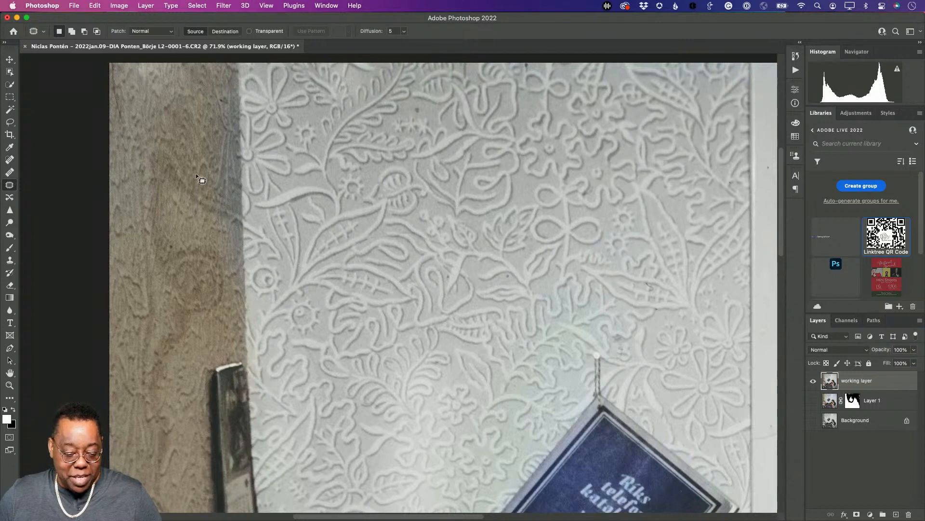
Step: Patch out the diagonal streak and the vertical brown streak on the upper wood-grained panel, using clean grain nearby
left_click_drag(142, 149, 179, 206)
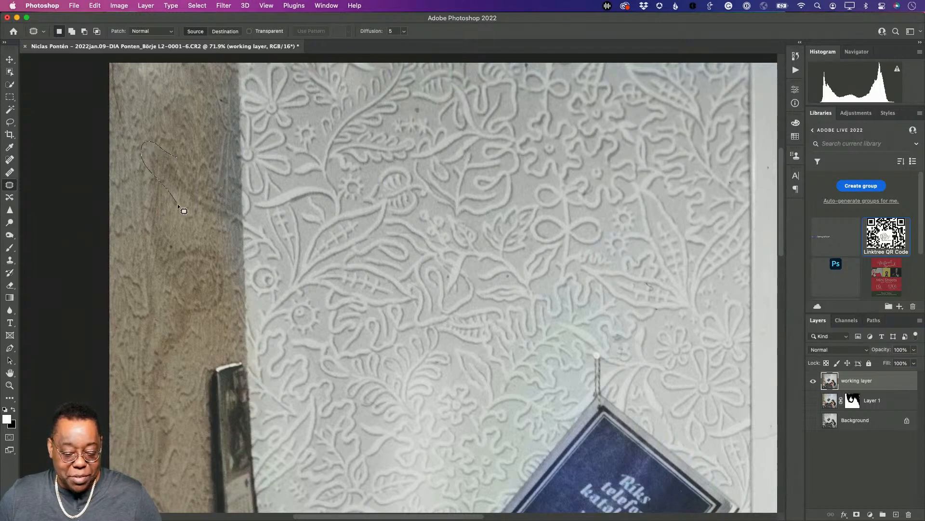
left_click_drag(217, 201, 169, 153)
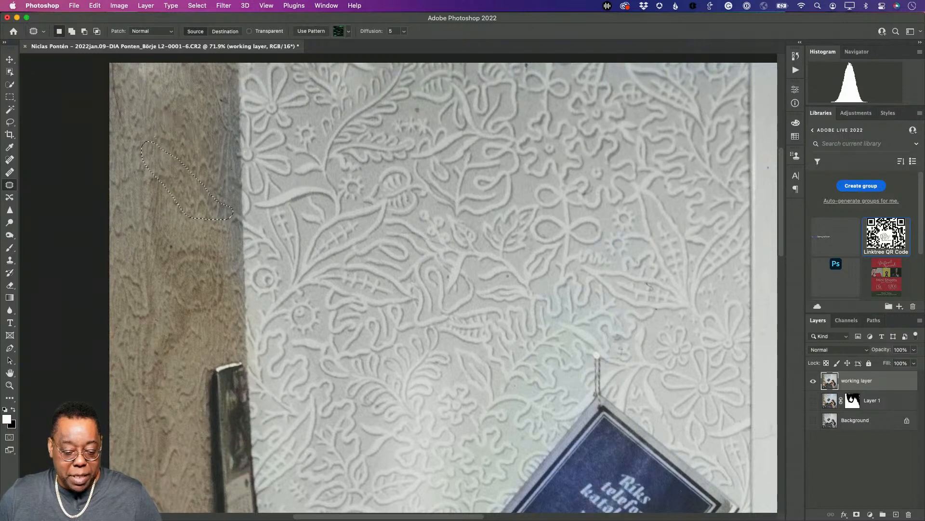
left_click(176, 220)
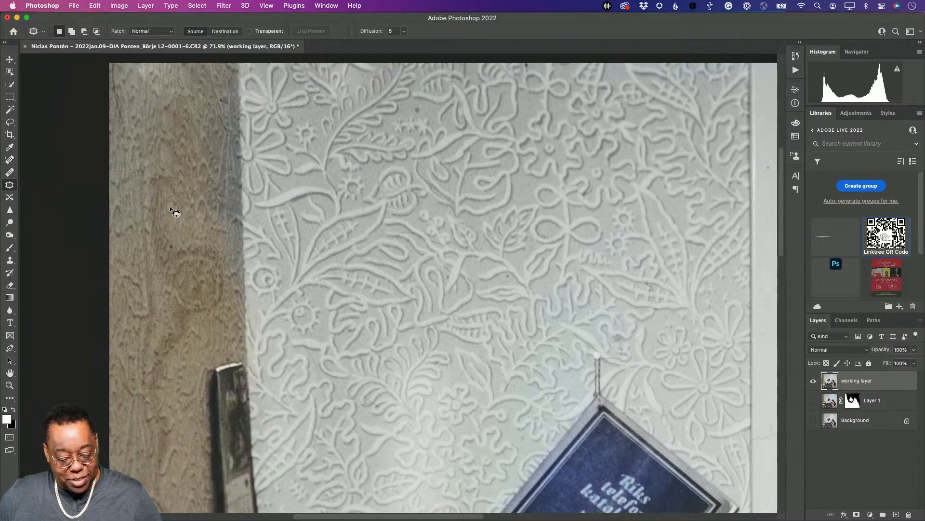
left_click_drag(146, 235, 159, 267)
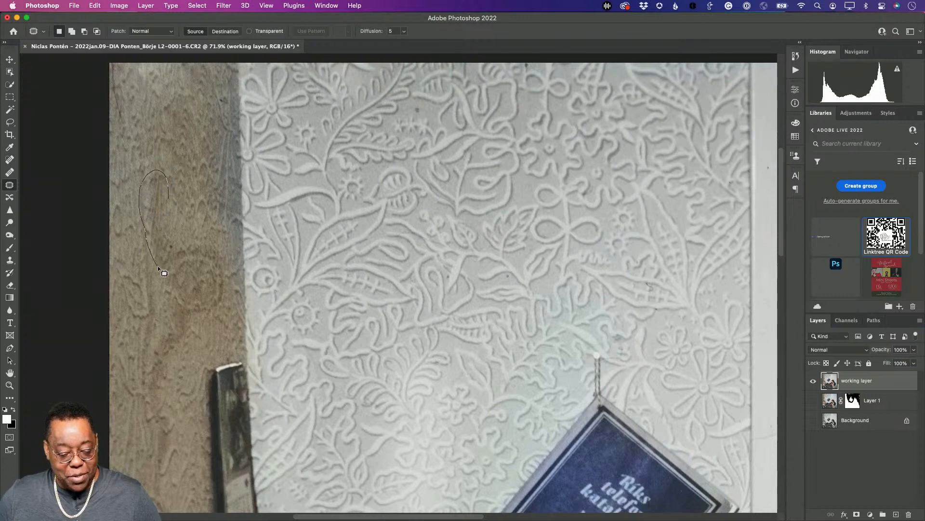
mouse_move(182, 212)
left_mouse_down()
mouse_move(146, 192)
mouse_move(190, 189)
mouse_move(196, 169)
left_mouse_up()
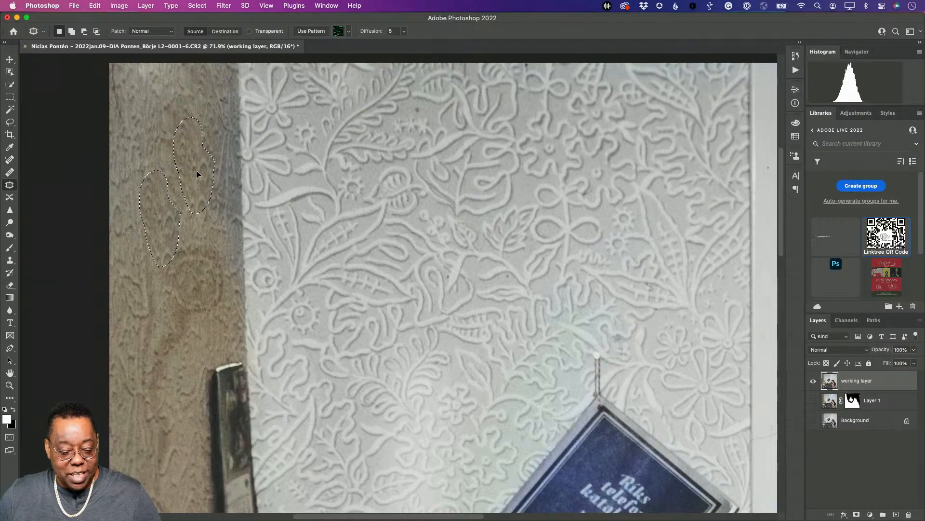
key("super+d")
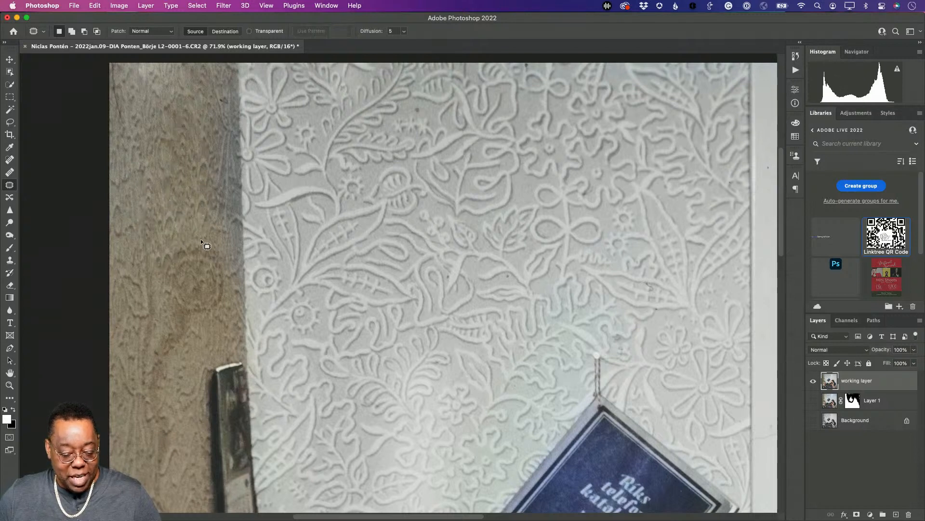
Step: Patch out the round knot-like stain on the wood-grained panel above the narrow dark-edged hanging, using clean grain near the panel's upper end
mouse_move(155, 247)
left_mouse_down()
mouse_move(154, 292)
mouse_move(186, 317)
left_mouse_up()
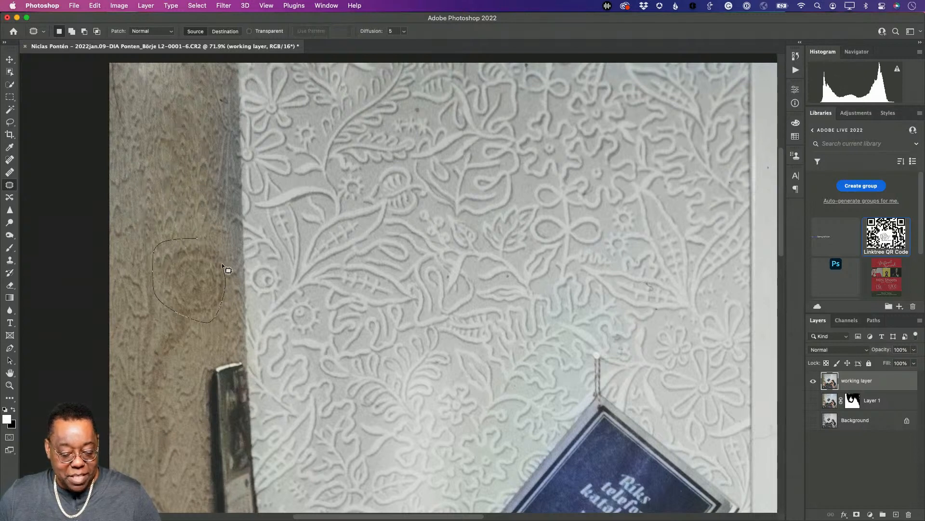
mouse_move(221, 266)
left_mouse_down()
mouse_move(186, 215)
mouse_move(169, 108)
left_mouse_up()
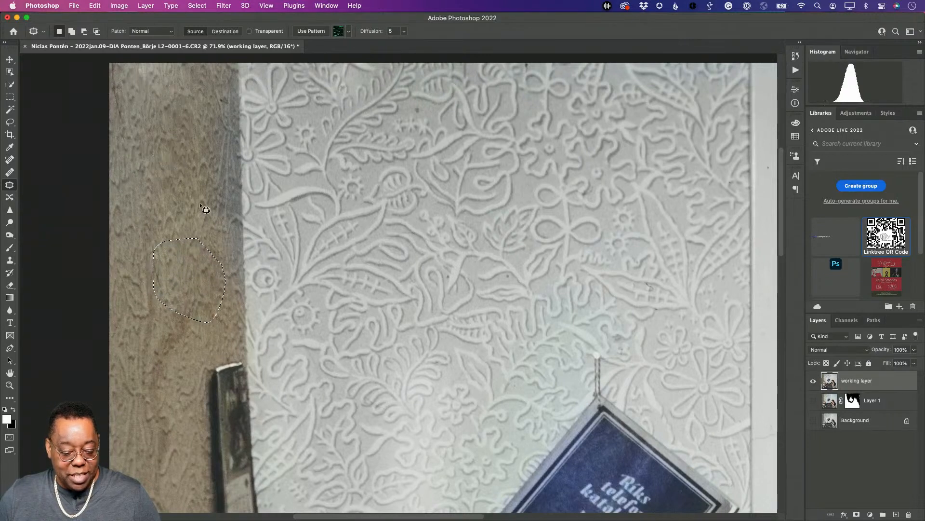
key("super+d")
Step: Patch out the curved brown streak on the wood-grained panel next to the upper end of the narrow hanging
scroll(218, 249, "down", 4)
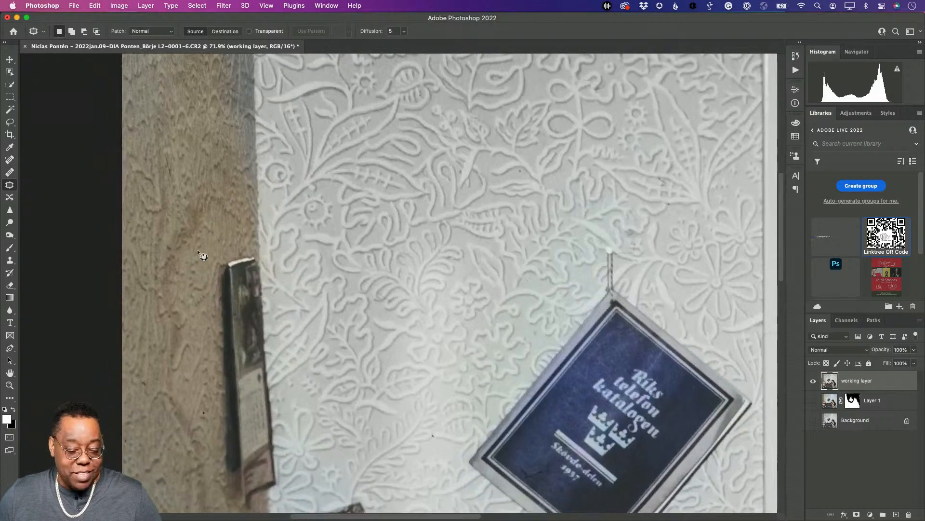
mouse_move(209, 224)
left_mouse_down()
mouse_move(200, 194)
mouse_move(175, 218)
mouse_move(161, 256)
mouse_move(165, 279)
mouse_move(188, 254)
mouse_move(207, 289)
left_mouse_up()
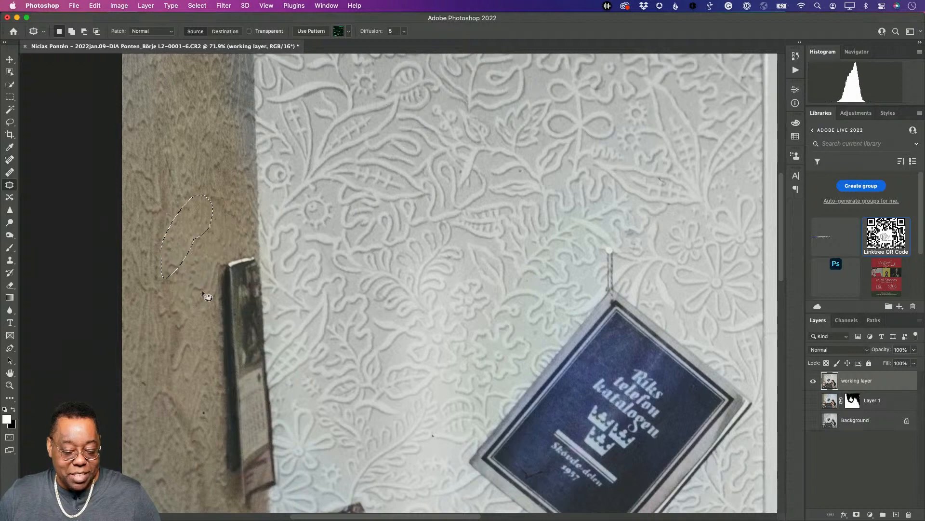
key("super+d")
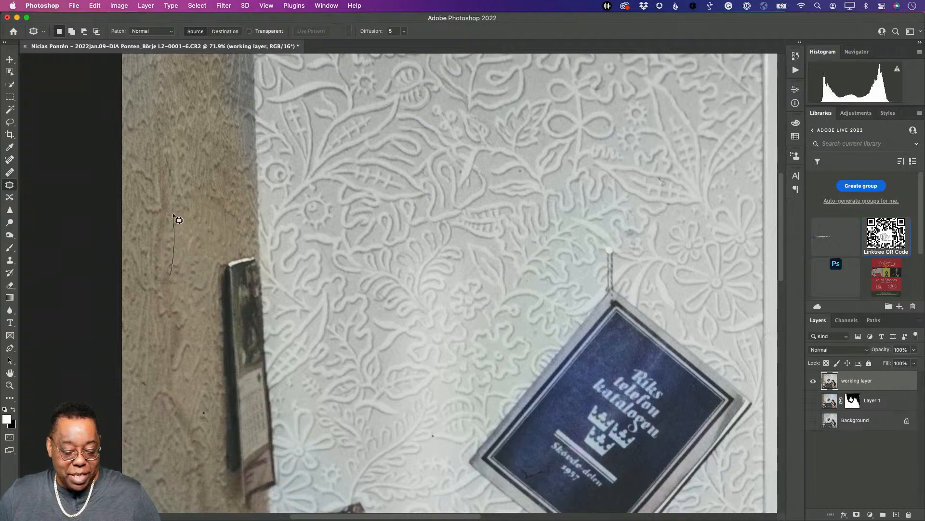
mouse_move(173, 215)
left_mouse_down()
mouse_move(151, 196)
mouse_move(136, 225)
mouse_move(148, 290)
mouse_move(155, 296)
mouse_move(174, 266)
mouse_move(200, 271)
left_mouse_up()
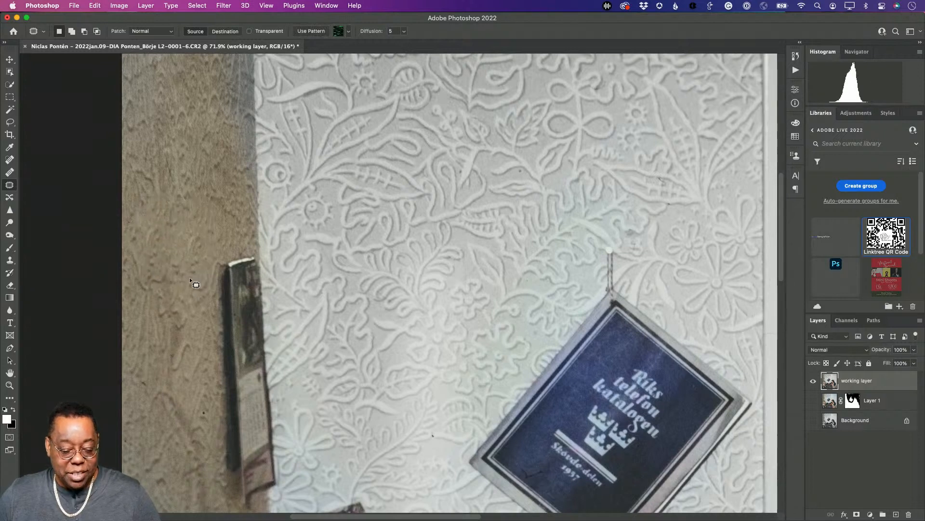
key("super+d")
Step: Patch out the vertical streak near the wood-grained panel's outer side and the thin dark line beside the narrow hanging
mouse_move(146, 114)
left_mouse_down()
mouse_move(151, 201)
mouse_move(167, 180)
left_mouse_up()
left_click_drag(185, 236, 197, 229)
key("super+d")
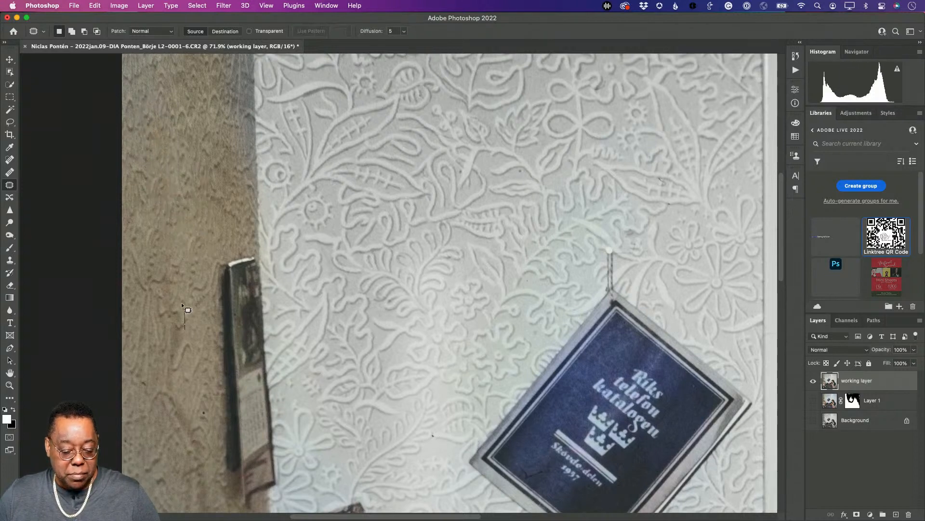
mouse_move(182, 304)
left_mouse_down()
mouse_move(149, 310)
mouse_move(159, 402)
mouse_move(183, 400)
mouse_move(178, 342)
mouse_move(187, 328)
mouse_move(186, 341)
left_mouse_up()
key("super+d")
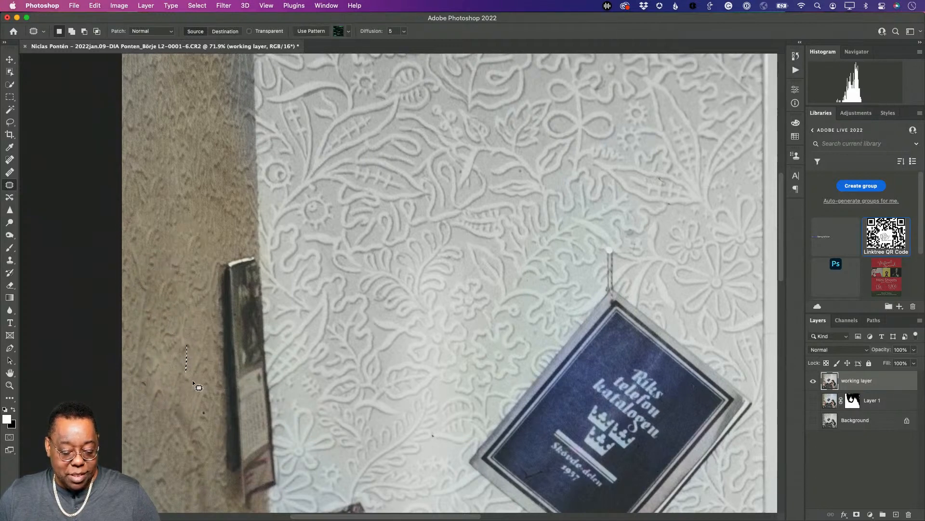
Step: Patch out the long stained strip on the lower wood-grained panel, using the clean texture higher up the panel
scroll(196, 362, "down", 5)
mouse_move(195, 280)
left_mouse_down()
mouse_move(181, 261)
mouse_move(164, 267)
mouse_move(178, 362)
mouse_move(173, 462)
mouse_move(190, 432)
left_mouse_up()
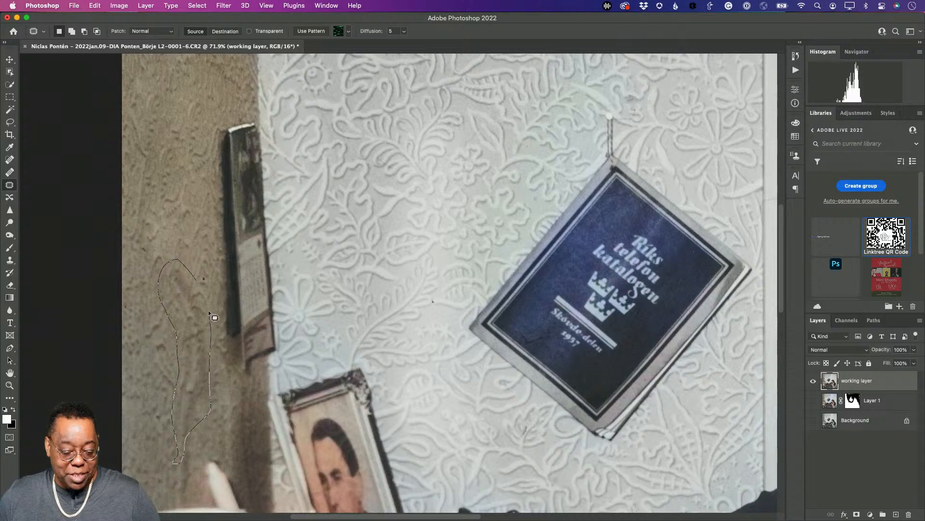
mouse_move(208, 312)
left_mouse_down()
mouse_move(195, 308)
mouse_move(175, 186)
mouse_move(183, 152)
left_mouse_up()
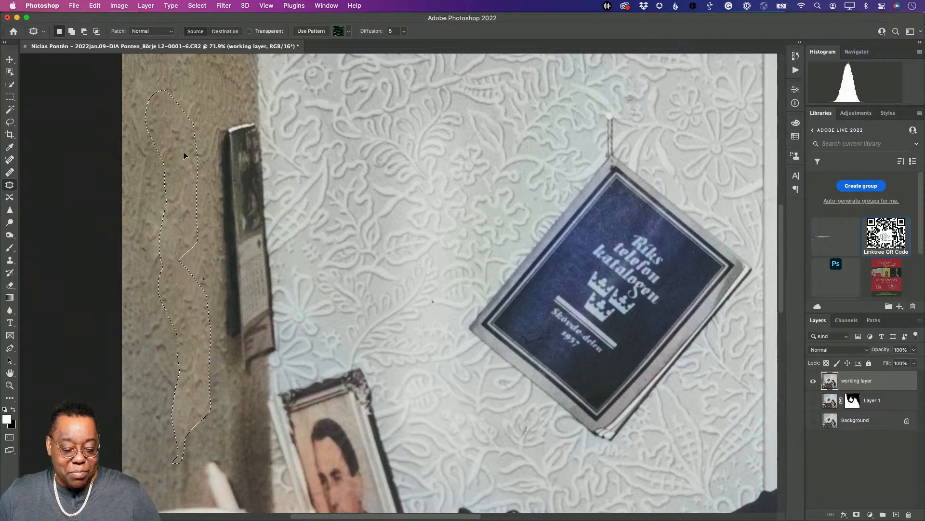
key("super+d")
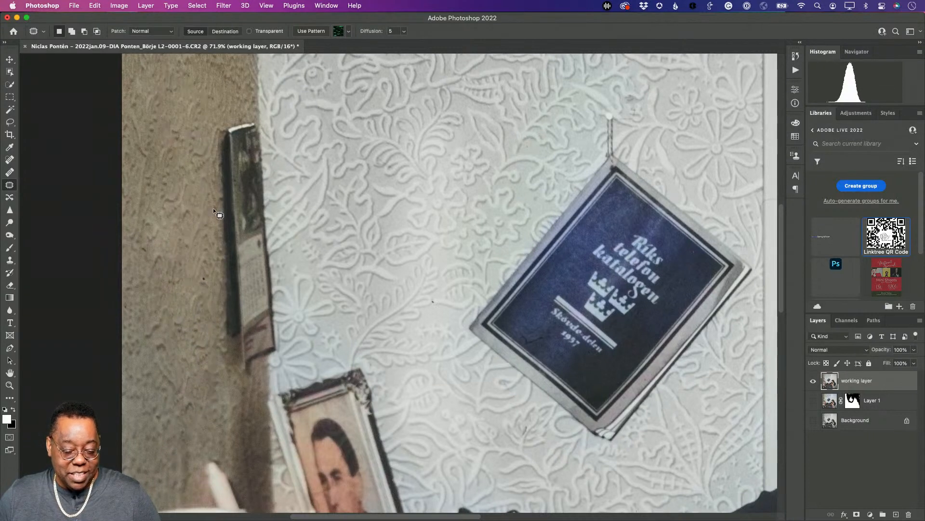
Step: Patch out the blotchy areas on the lower wood-grained panel just above the lamp, using clean texture from the same panel
scroll(181, 429, "down", 3)
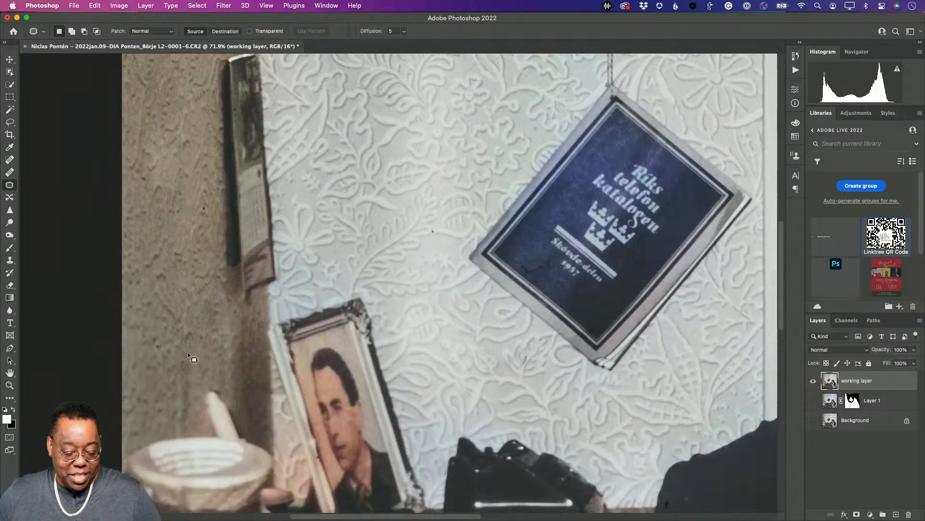
left_click_drag(155, 405, 170, 424)
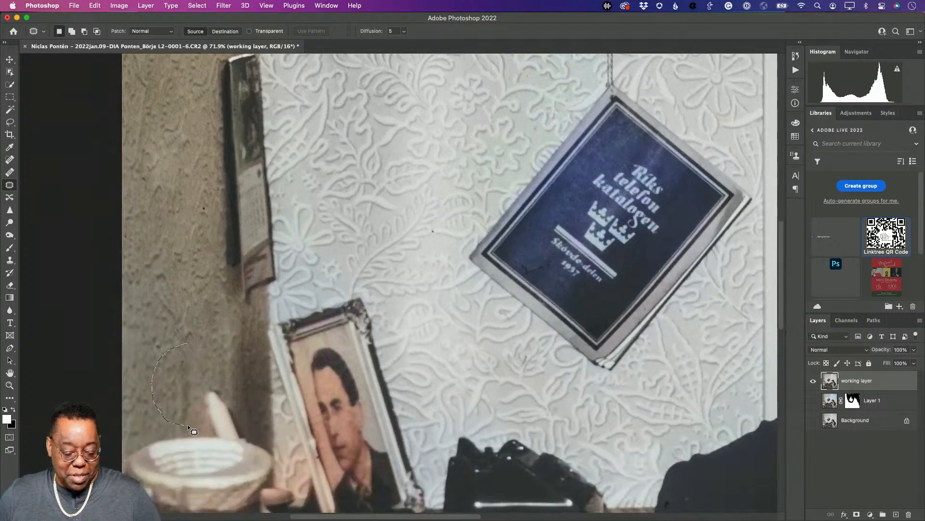
left_click_drag(196, 358, 195, 356)
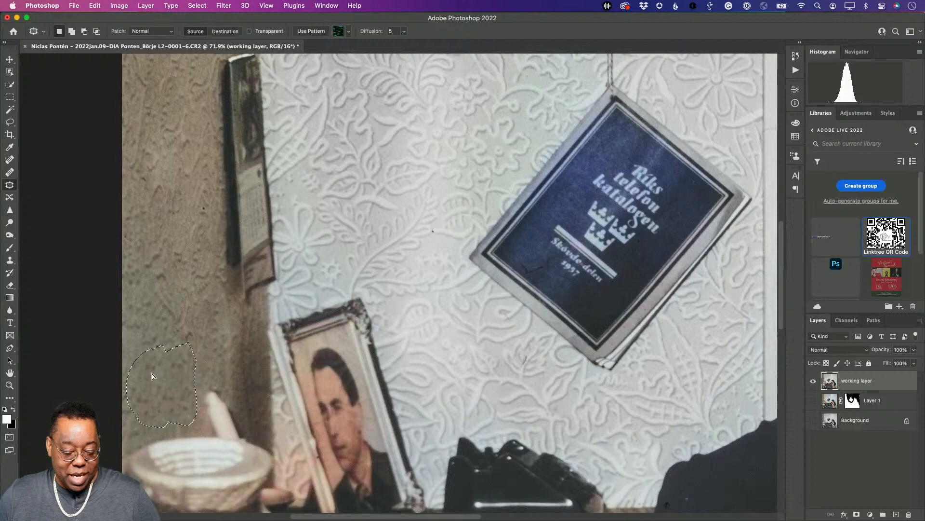
left_click(178, 312)
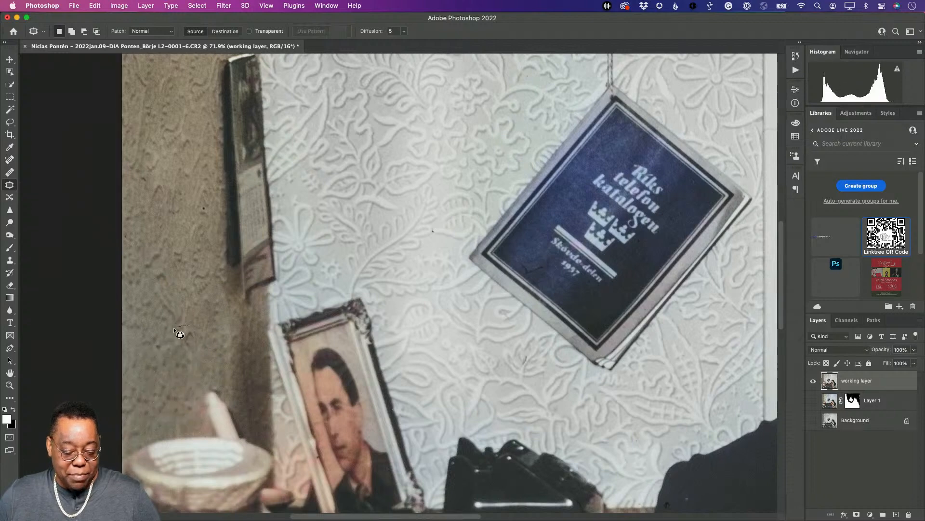
left_click_drag(201, 340, 212, 355)
left_click(192, 306)
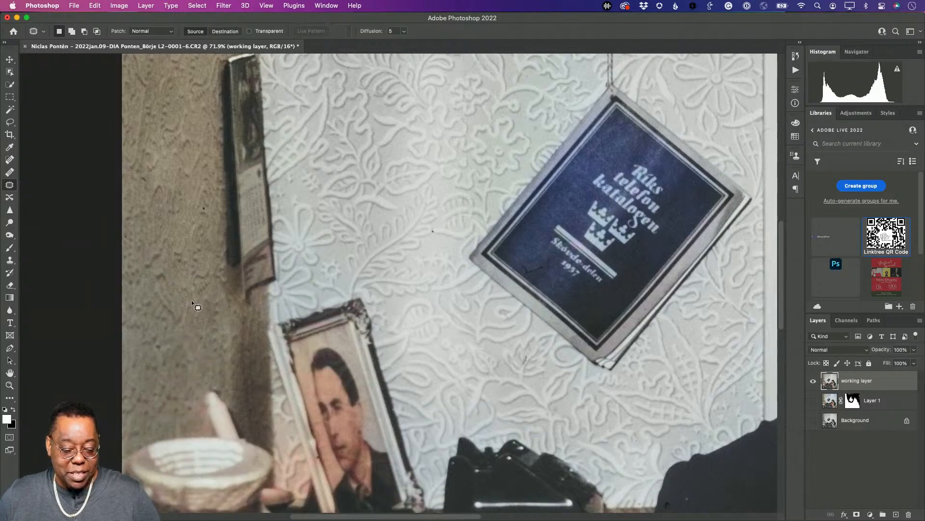
Step: Try to patch the bluish scratched strip along the upper panel's edge beside the wallpaper, using grain from the panel's middle
scroll(192, 307, "up", 10)
scroll(192, 308, "up", 3)
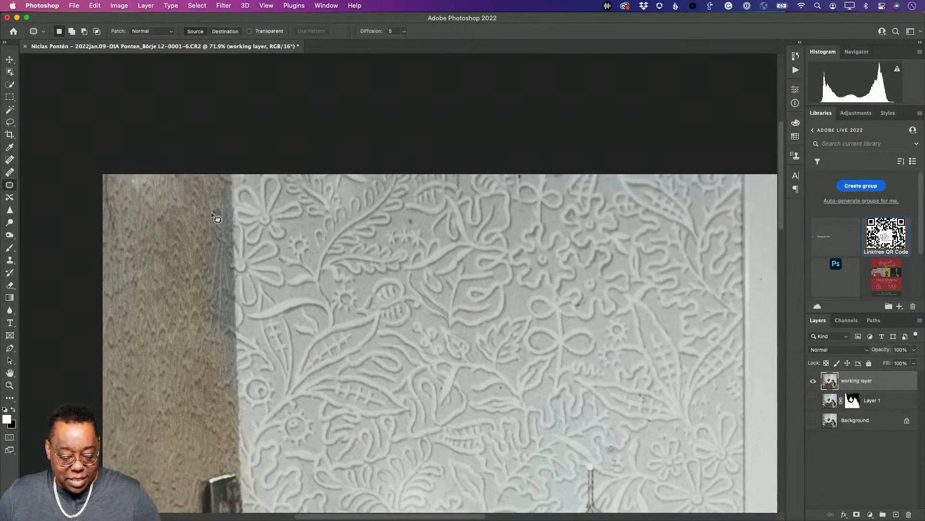
mouse_move(215, 208)
left_mouse_down()
mouse_move(194, 260)
mouse_move(200, 317)
left_mouse_up()
left_click_drag(221, 356, 230, 312)
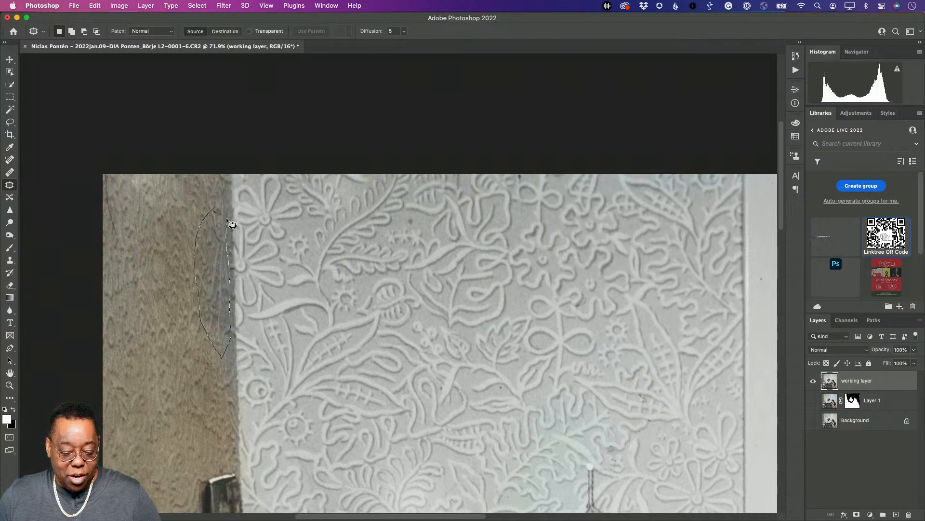
left_click_drag(227, 218, 217, 201)
mouse_move(205, 243)
left_mouse_down()
mouse_move(200, 256)
mouse_move(151, 282)
left_mouse_up()
key("super+d")
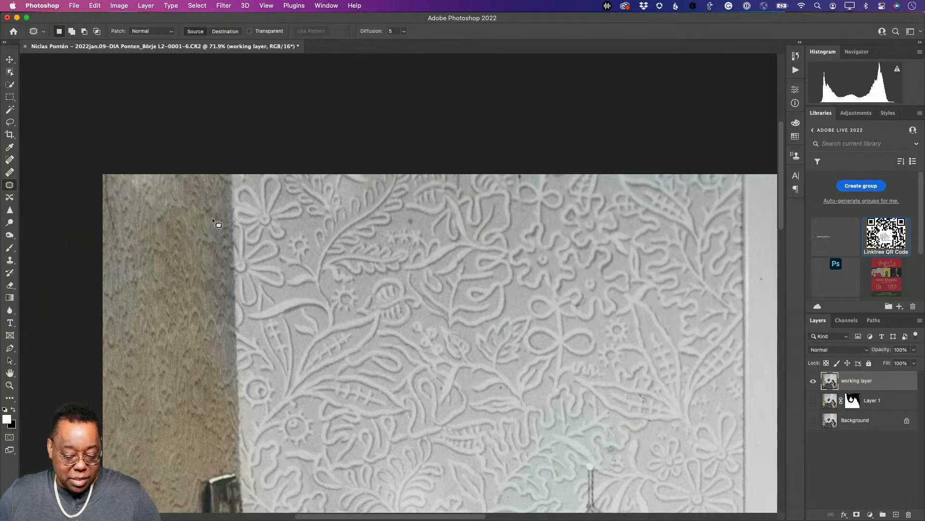
mouse_move(193, 322)
left_mouse_down()
mouse_move(202, 342)
mouse_move(232, 332)
left_mouse_up()
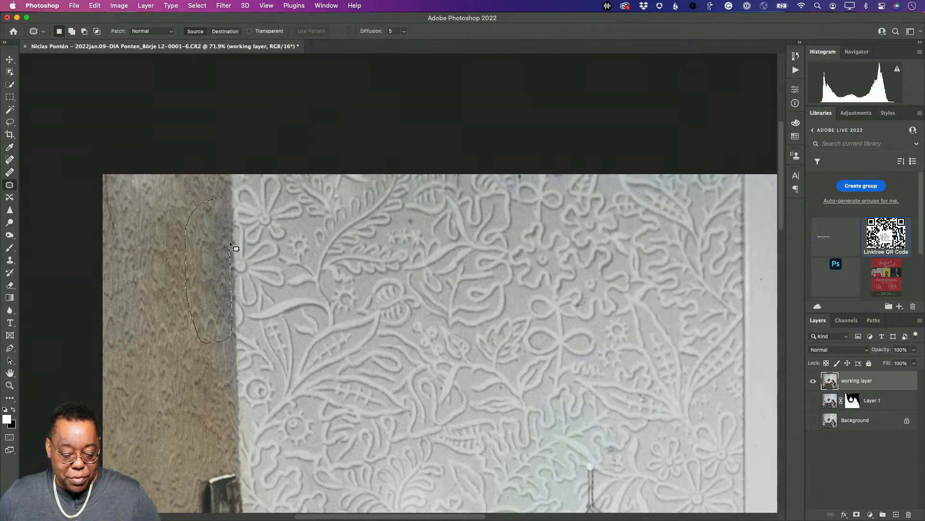
left_click_drag(227, 197, 229, 198)
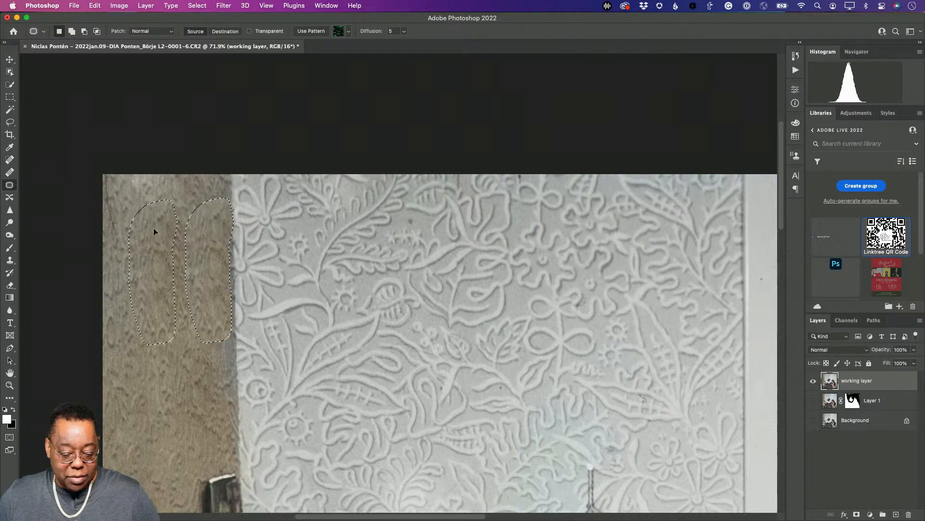
left_click(154, 264)
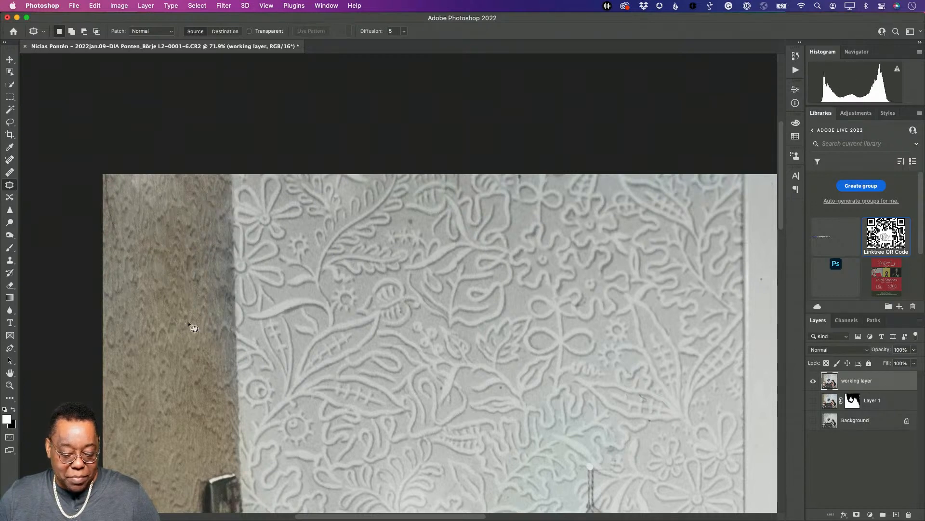
Step: Undo the patches made on the bluish scratched strip beside the wallpaper
key("super+z")
key("super+z")
key("super+z")
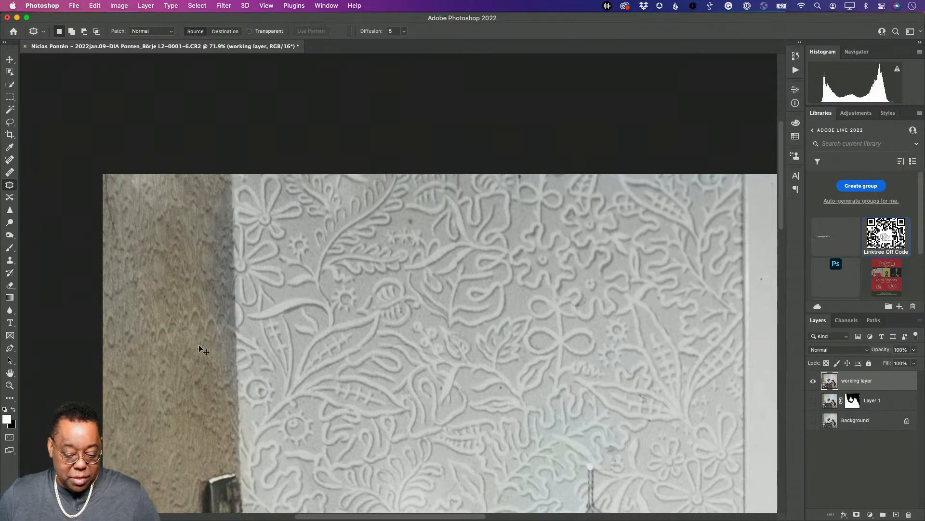
key("super+z")
key("super+z")
key("super+z")
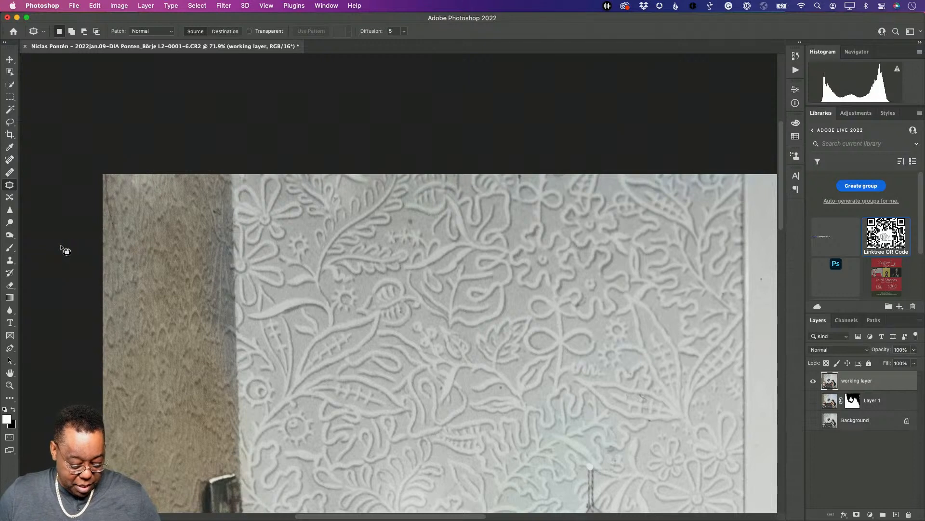
Step: Set up the Brush with a grey-brown sampled from the upper wood-grained panel and the Color blending mode
key("b")
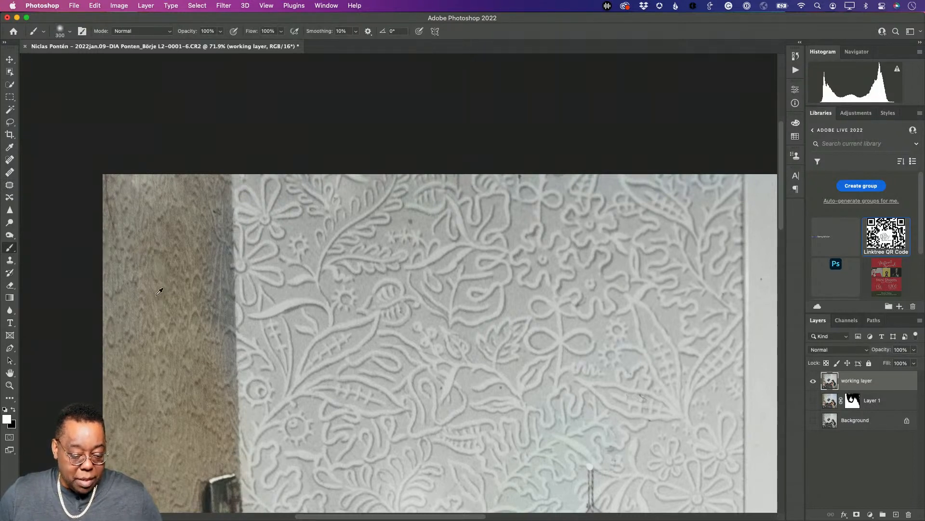
left_click(144, 271, "alt")
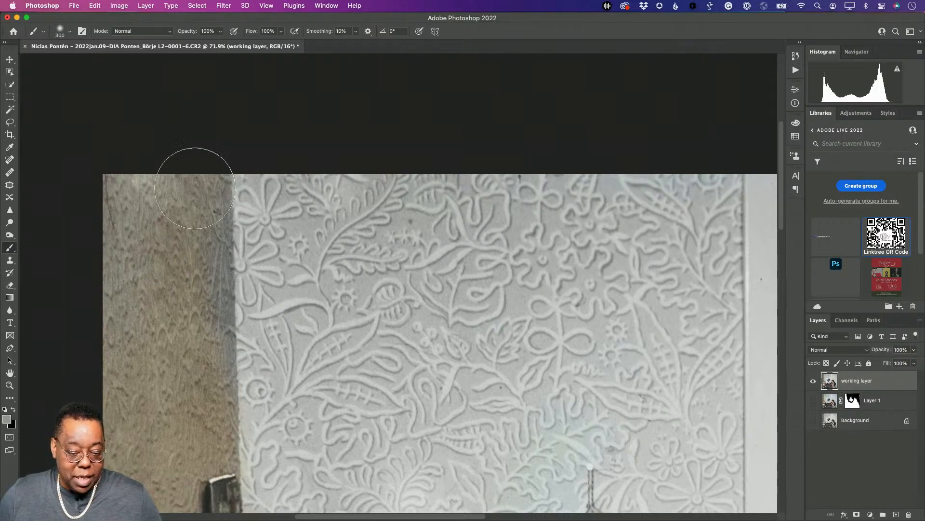
left_click(151, 32)
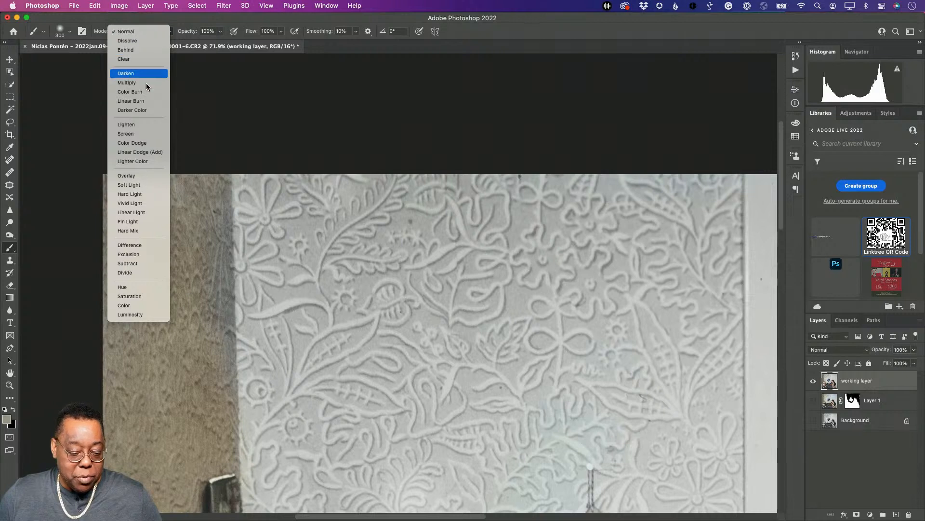
left_click(167, 305)
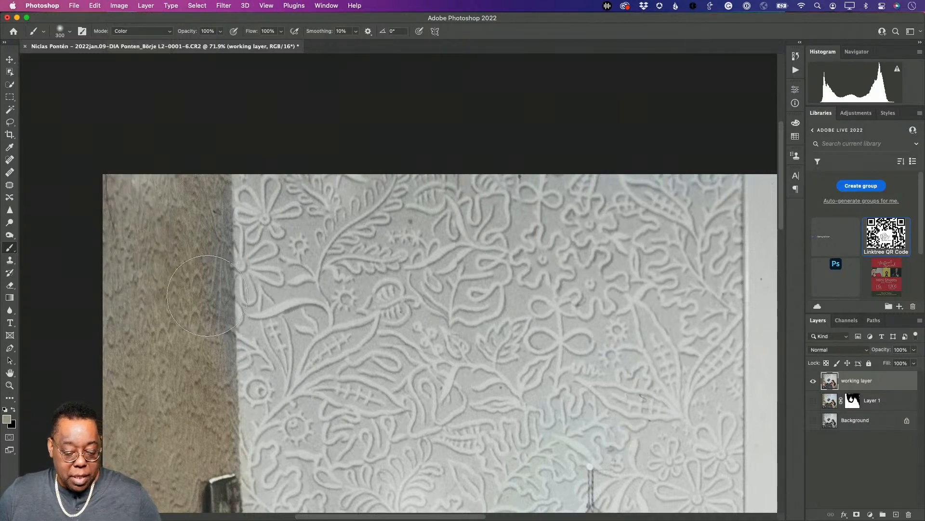
Step: Reduce the brush size to 100 and paint the sampled colour over the bluish strip along the upper panel's edge
key("bracketleft")
key("bracketleft")
key("bracketleft")
key("bracketleft")
key("bracketleft")
key("bracketleft")
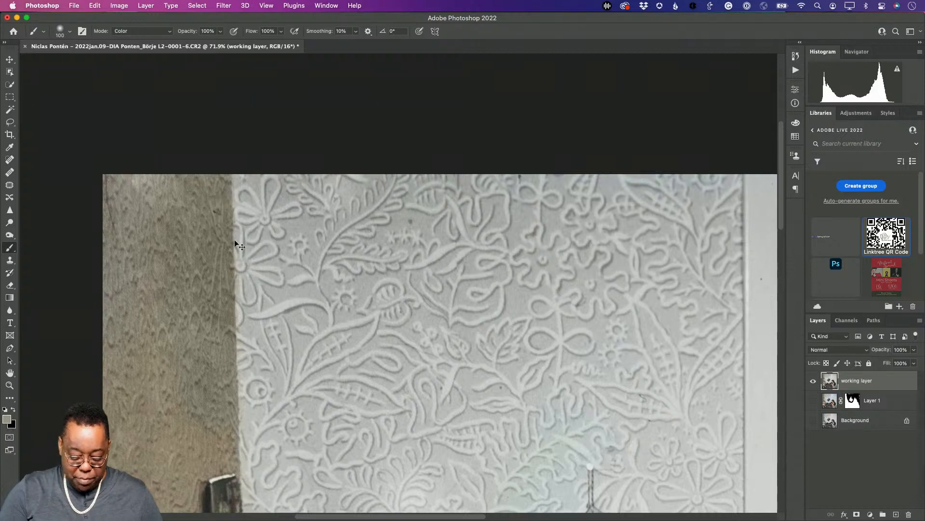
Step: Sample the lower panel's colour and brush over the dark strip between the narrow hanging and the picture frame in Lighten mode
key("super+0")
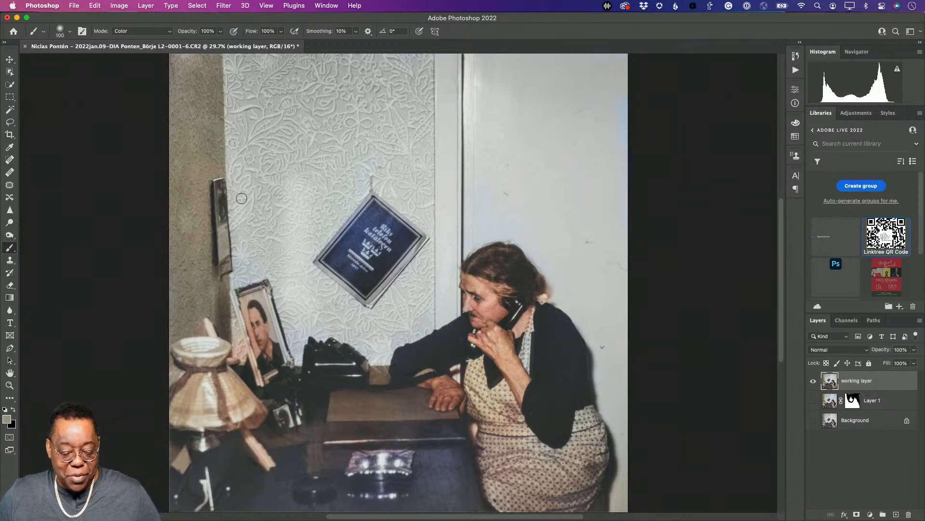
left_click(206, 292, "alt")
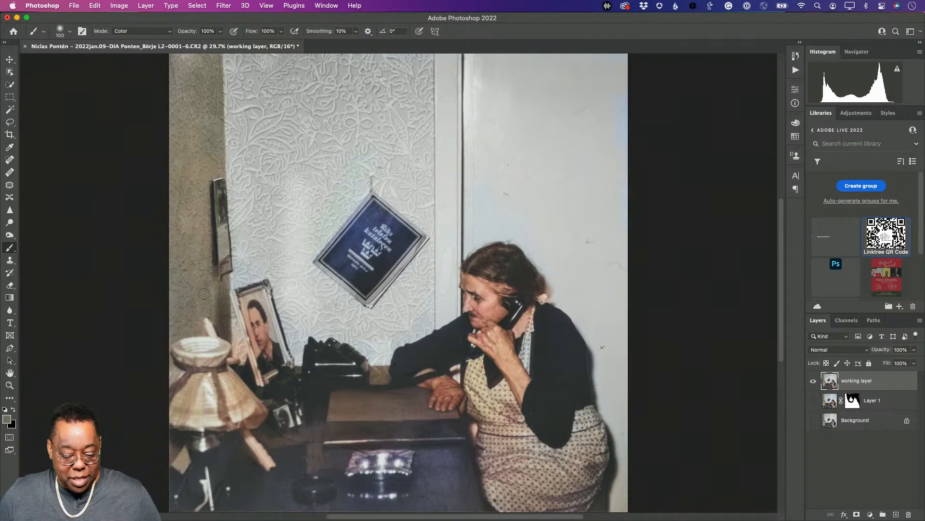
left_click(168, 33)
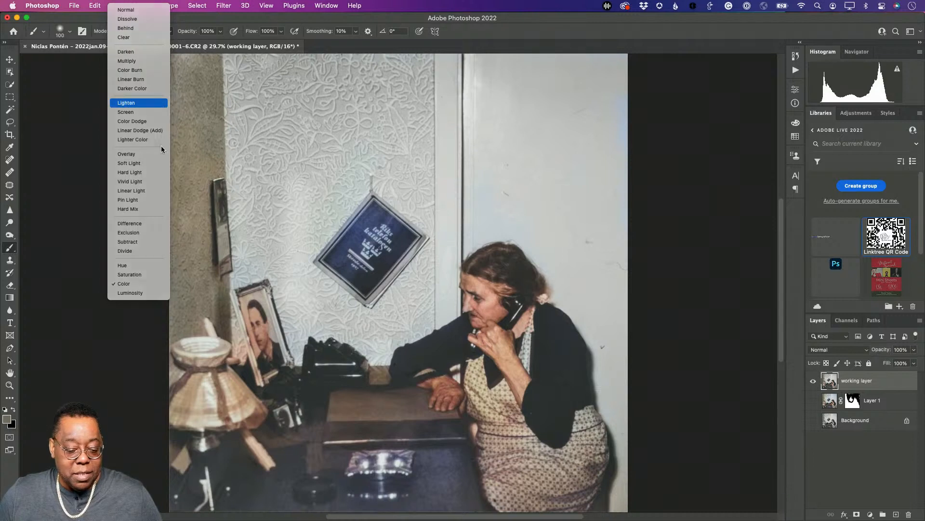
left_click(145, 102)
mouse_move(220, 288)
left_mouse_down()
mouse_move(220, 312)
mouse_move(218, 291)
mouse_move(224, 328)
left_mouse_up()
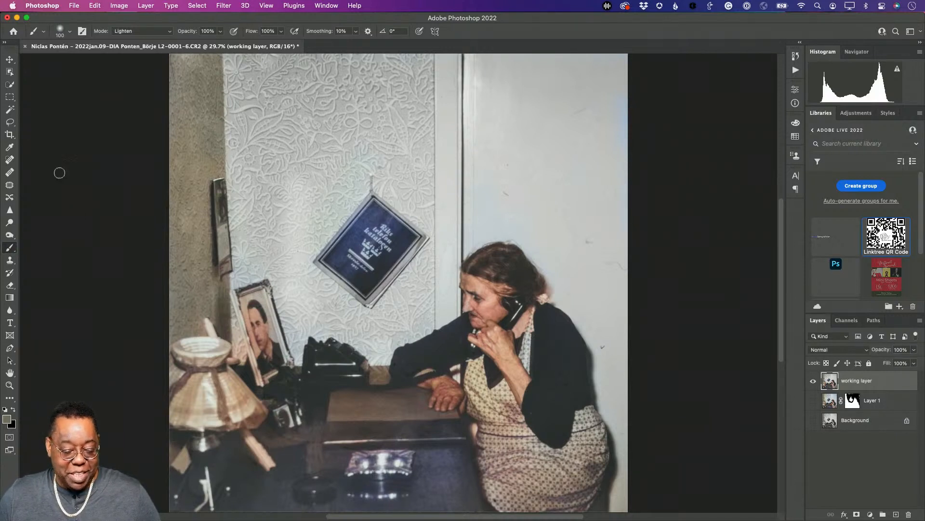
Step: Patch the dark strip between the narrow hanging, the picture frame and the lamp, using clean texture from the neighbouring panel
left_click(10, 185)
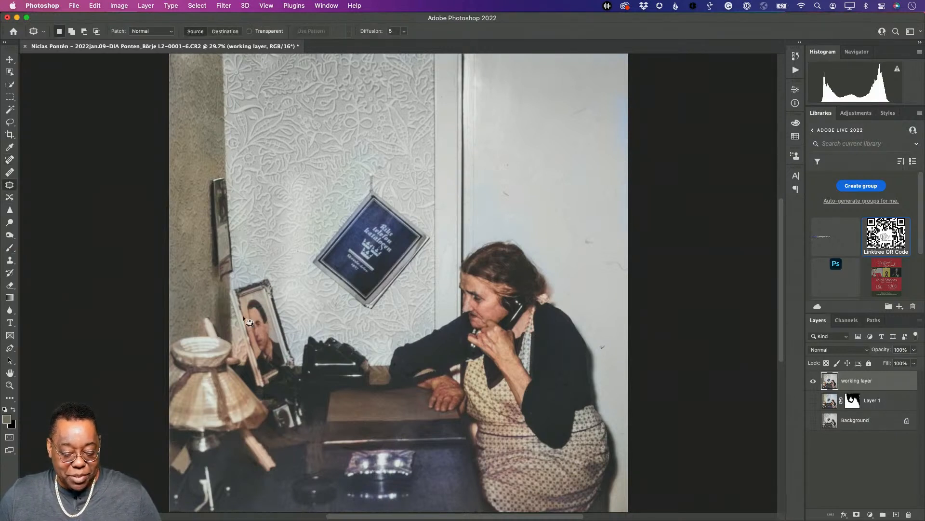
left_click_drag(224, 284, 212, 310)
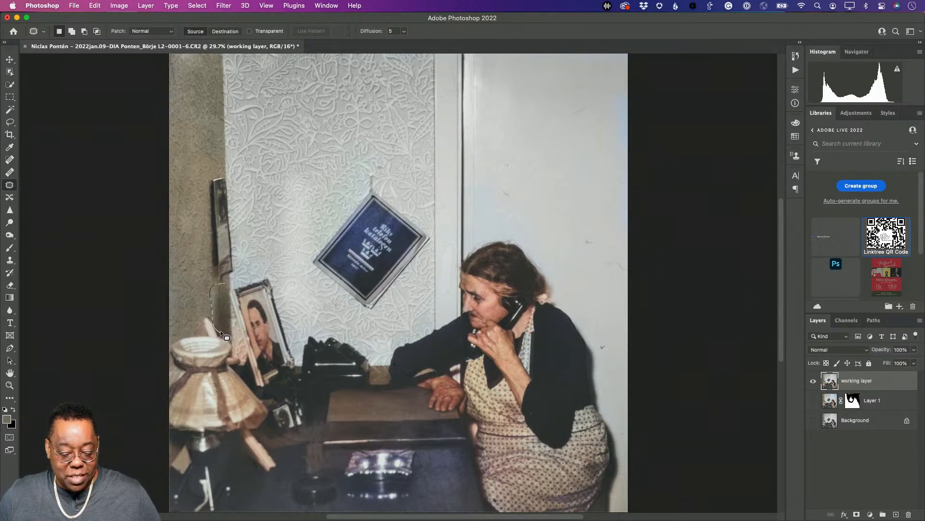
left_click_drag(228, 289, 194, 274)
key("super+d")
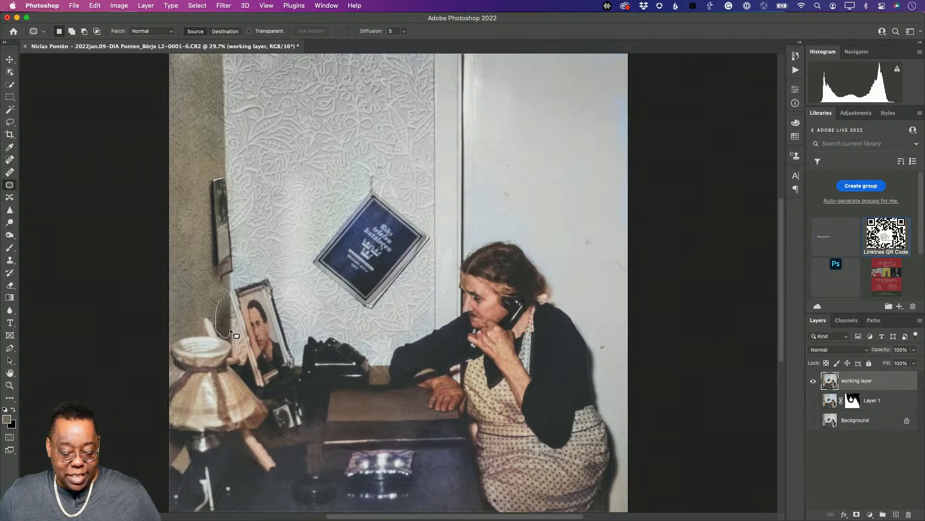
left_click_drag(230, 298, 192, 273)
key("super+d")
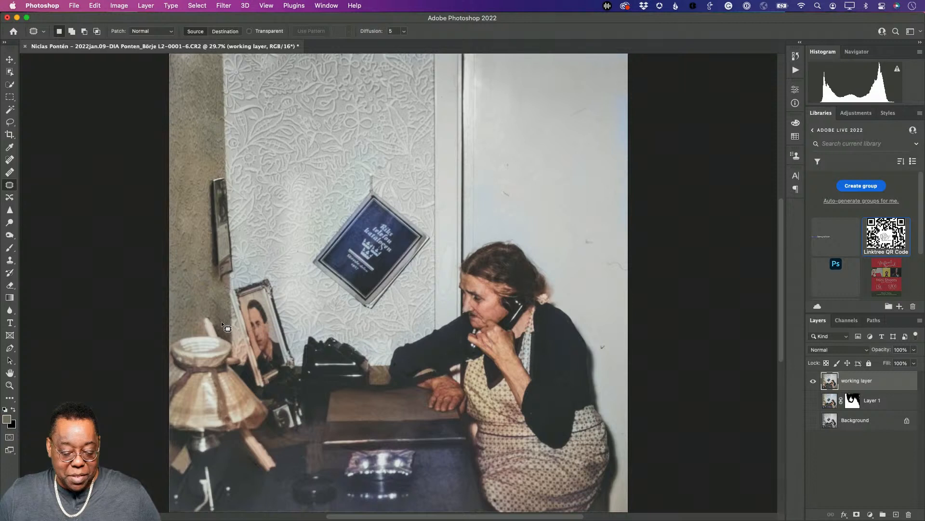
mouse_move(215, 324)
left_mouse_down()
mouse_move(227, 332)
mouse_move(210, 285)
left_mouse_up()
key("super+d")
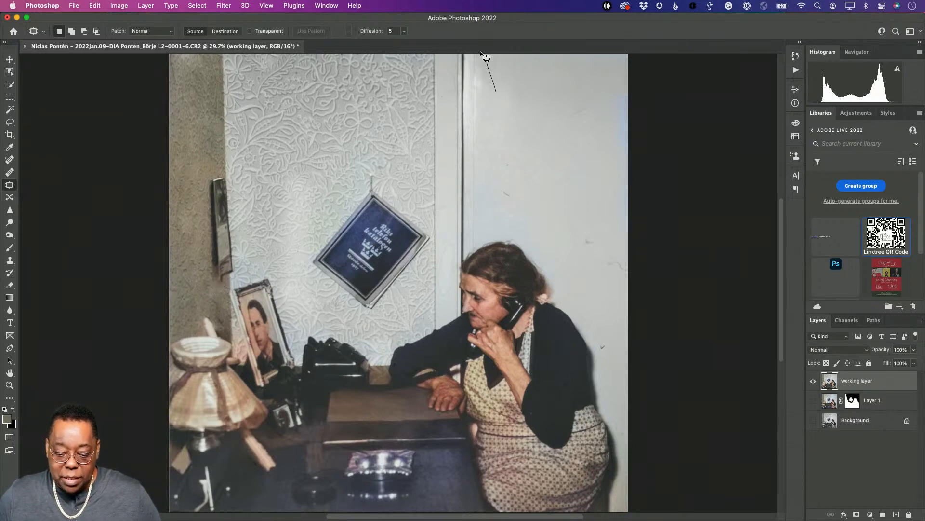
Step: Patch out the long vertical streak on the pale door beside its dark edge line, using the clean surface next to it
mouse_move(482, 54)
left_mouse_down()
mouse_move(466, 128)
mouse_move(478, 225)
left_mouse_up()
left_click_drag(488, 183, 489, 182)
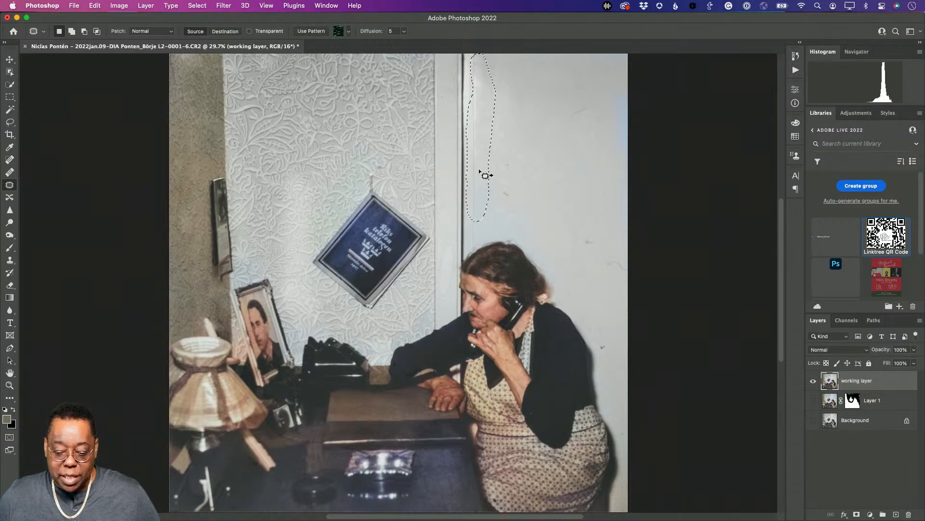
left_click(534, 172)
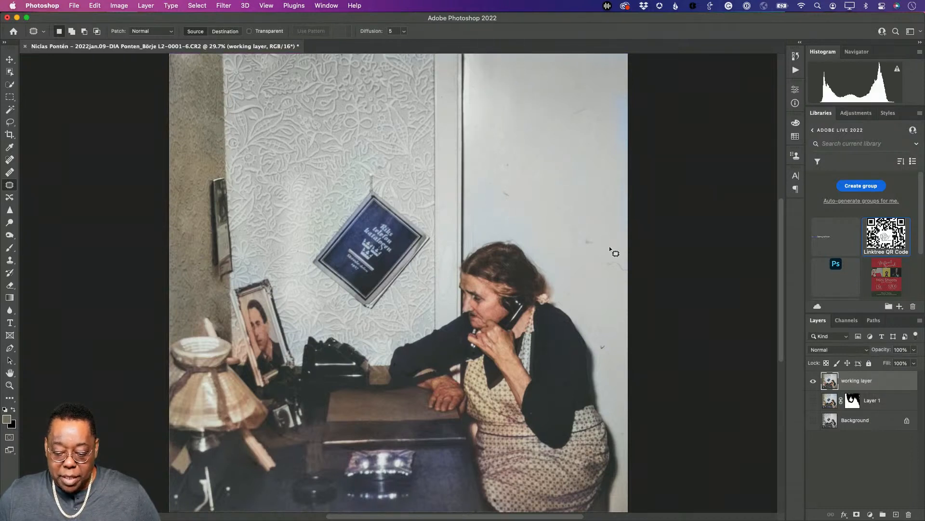
Step: Patch out the small marks and blotches on the pale door around the woman's head and shoulder with clean areas nearby
left_click_drag(575, 225, 558, 196)
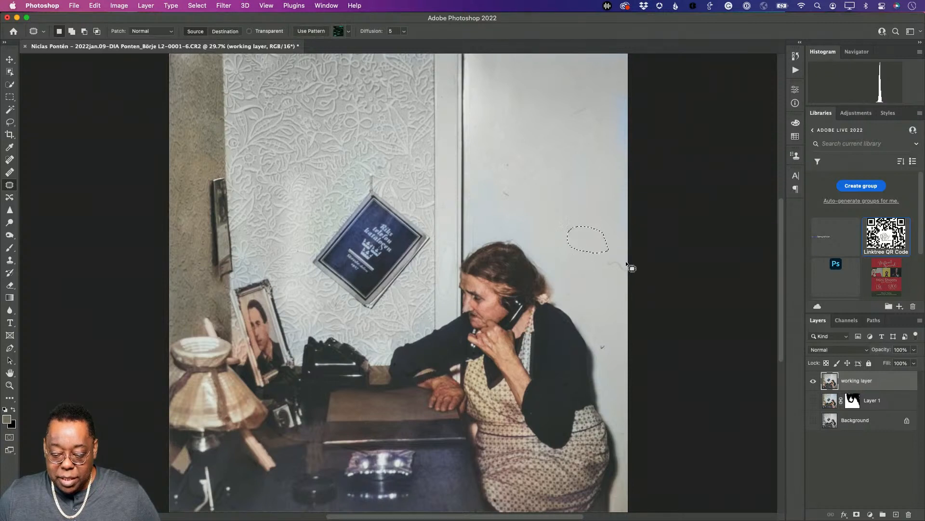
left_click_drag(612, 274, 620, 269)
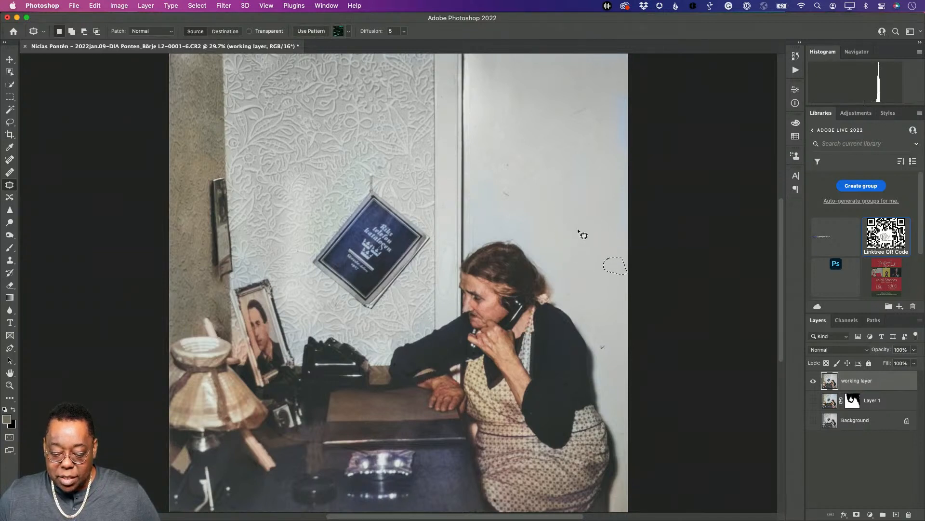
mouse_move(570, 249)
left_mouse_down()
mouse_move(559, 263)
mouse_move(569, 262)
mouse_move(567, 250)
left_mouse_up()
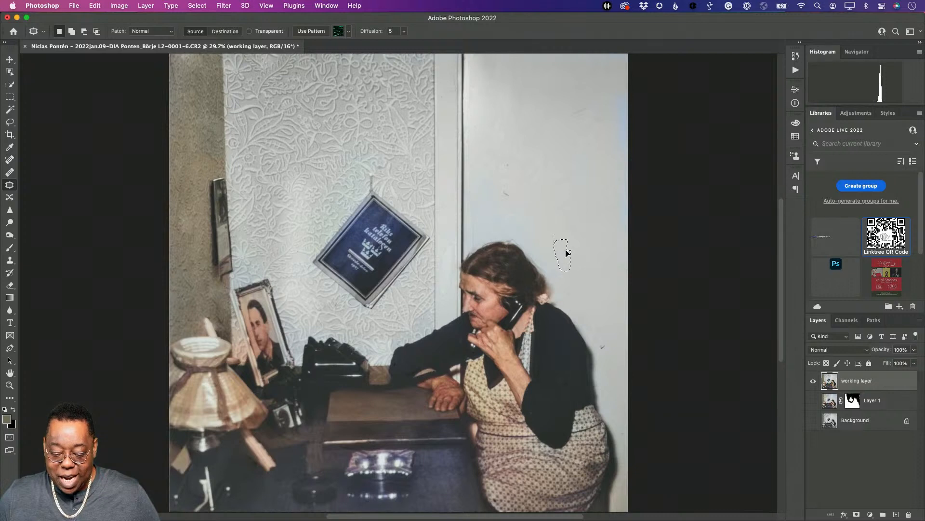
mouse_move(606, 340)
left_mouse_down()
mouse_move(601, 353)
mouse_move(603, 318)
left_mouse_up()
key("super+d")
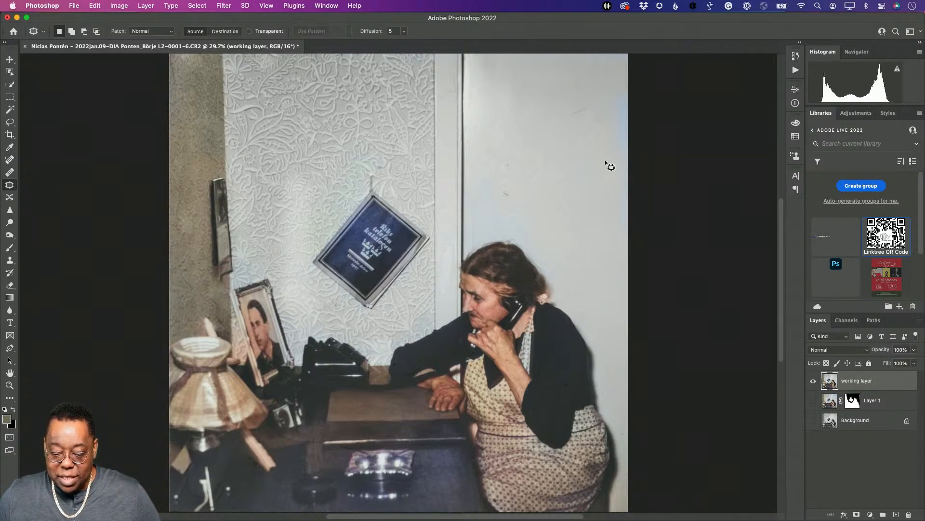
mouse_move(606, 160)
left_mouse_down()
mouse_move(546, 161)
mouse_move(588, 223)
mouse_move(619, 235)
mouse_move(633, 218)
mouse_move(610, 195)
left_mouse_up()
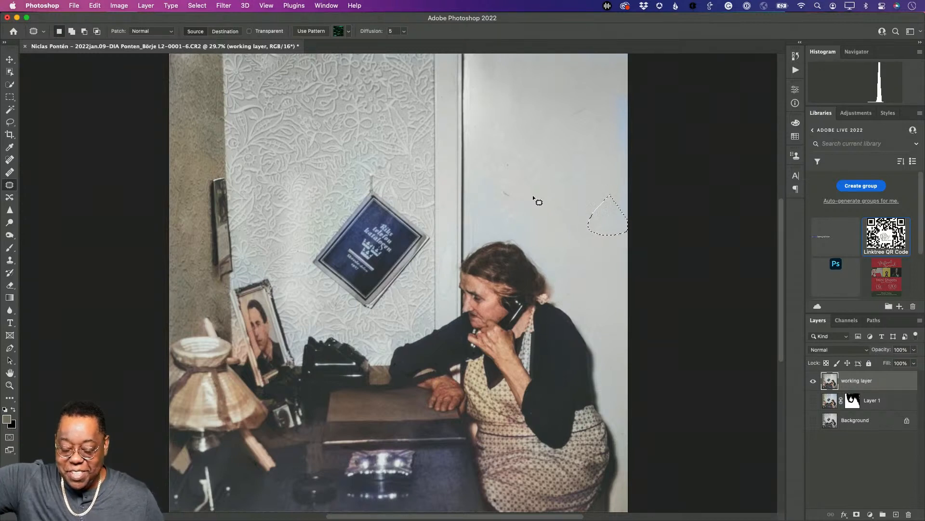
mouse_move(506, 189)
left_mouse_down()
mouse_move(542, 188)
mouse_move(493, 158)
mouse_move(519, 180)
left_mouse_up()
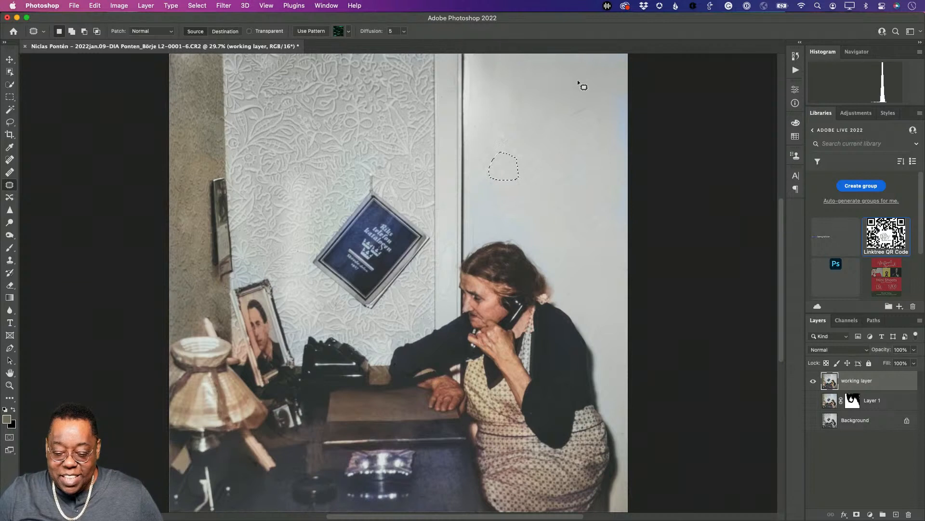
Step: Patch out the faint marks on the upper part of the pale door with clean door surface nearby
mouse_move(572, 68)
left_mouse_down()
mouse_move(601, 126)
mouse_move(601, 107)
mouse_move(583, 107)
mouse_move(616, 112)
mouse_move(602, 98)
mouse_move(575, 110)
mouse_move(593, 112)
left_mouse_up()
left_click(554, 115)
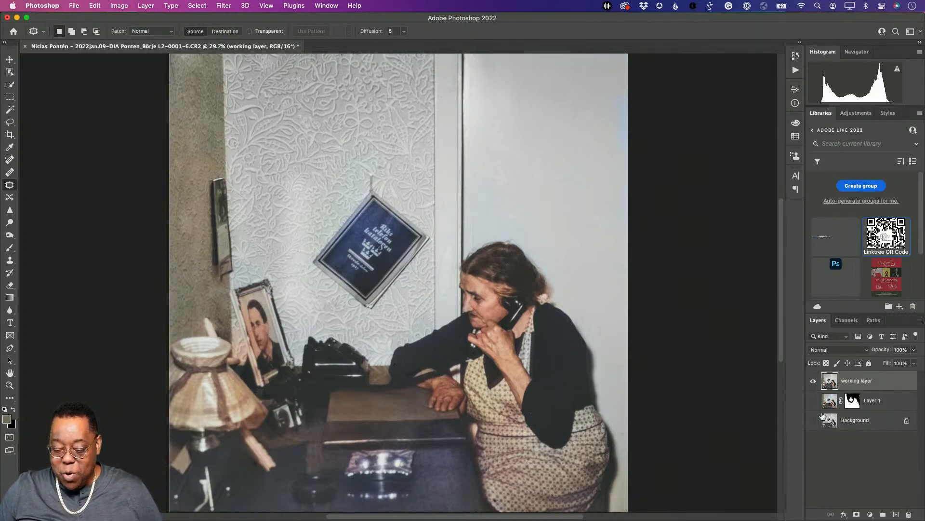
Step: Compare the black-and-white Background with the retouched working layer by toggling layer visibility, ending with the working layer shown
left_click(813, 382)
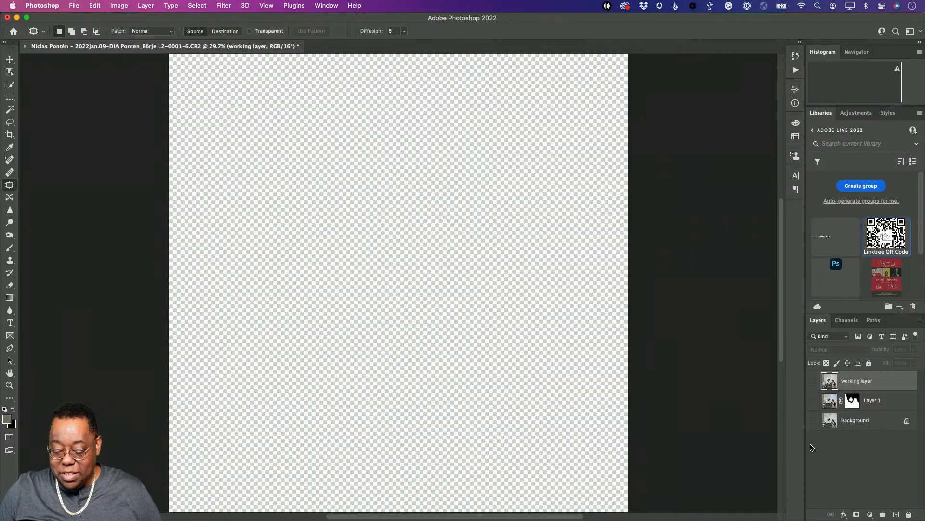
left_click(813, 420)
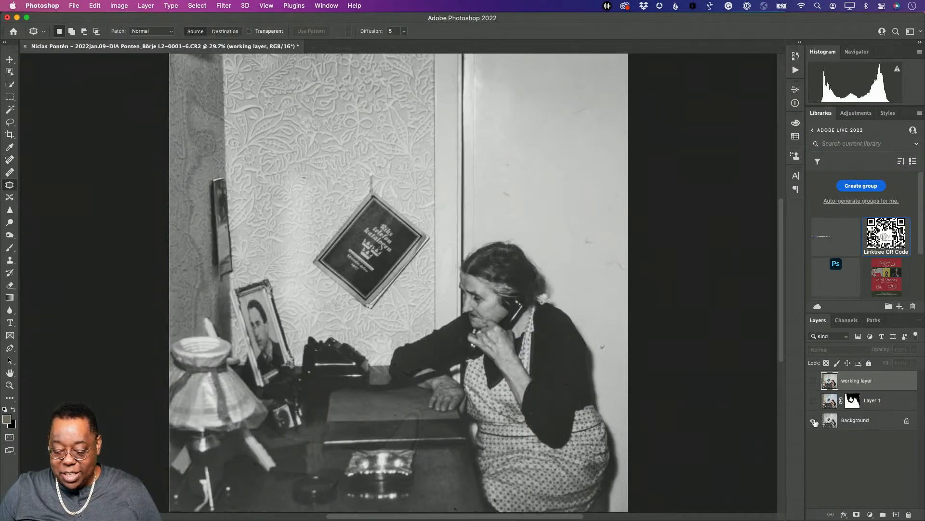
left_click(813, 381)
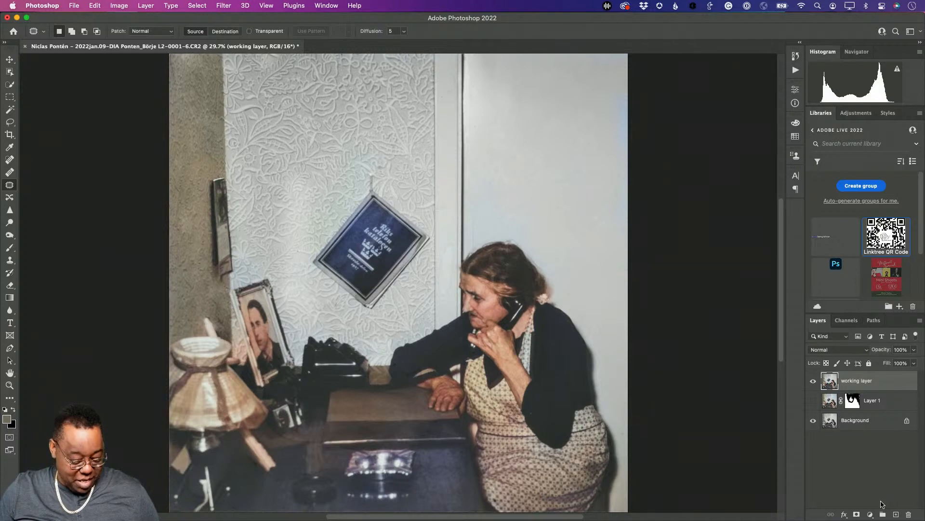
Step: Save and close the retouched document, and switch to Lightroom Classic
key("super+s")
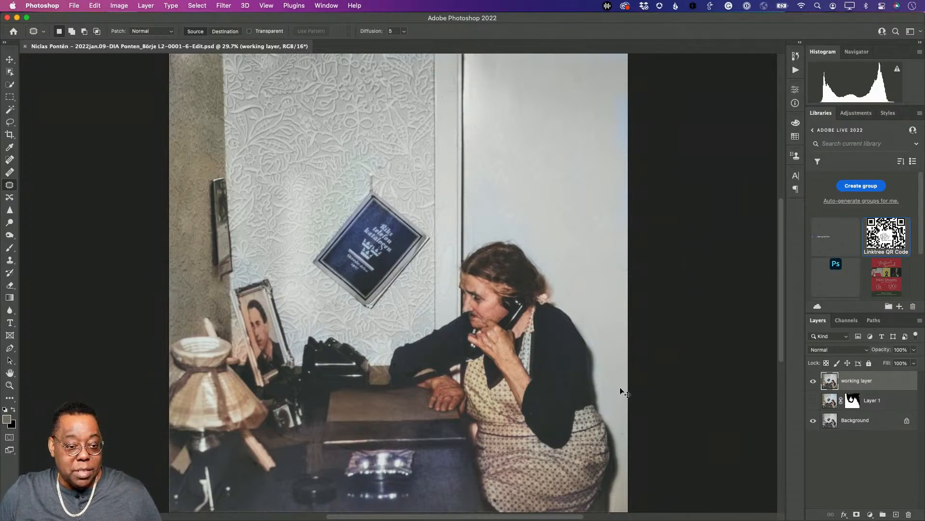
key("super+w")
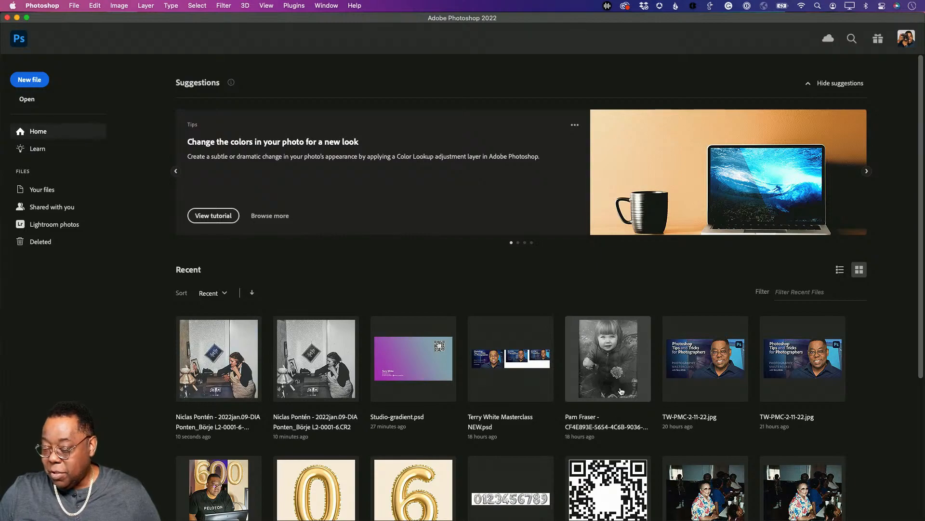
key("super+Tab")
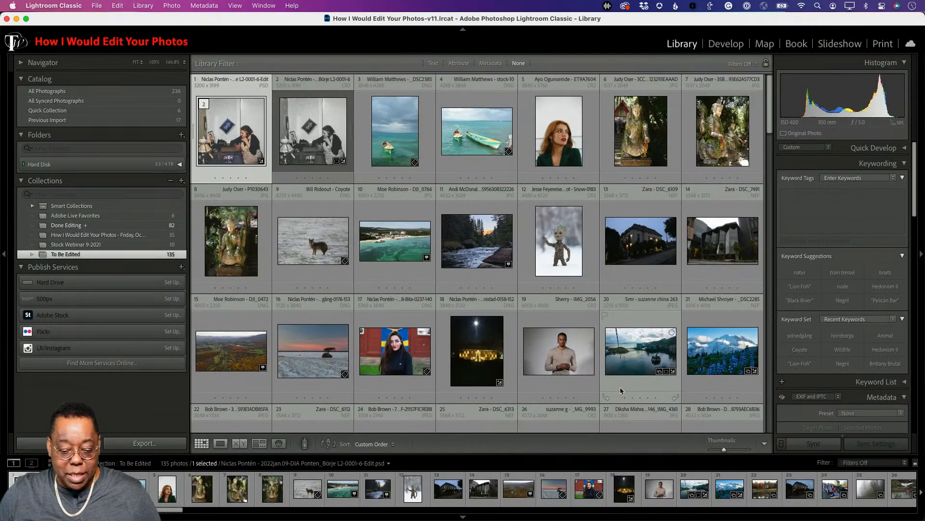
Step: Check the crop of the black-and-white CR2 scan against its full frame, and return to the photo grid
left_click(311, 141)
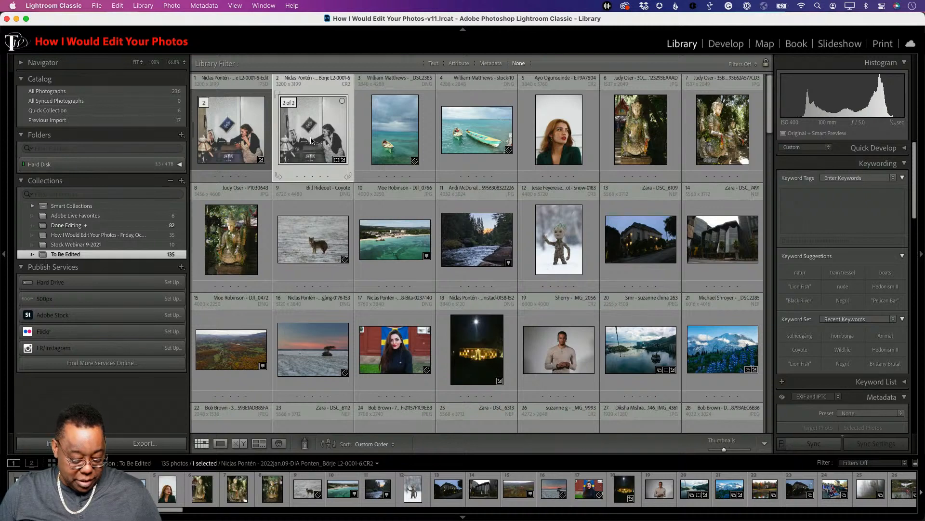
key("r")
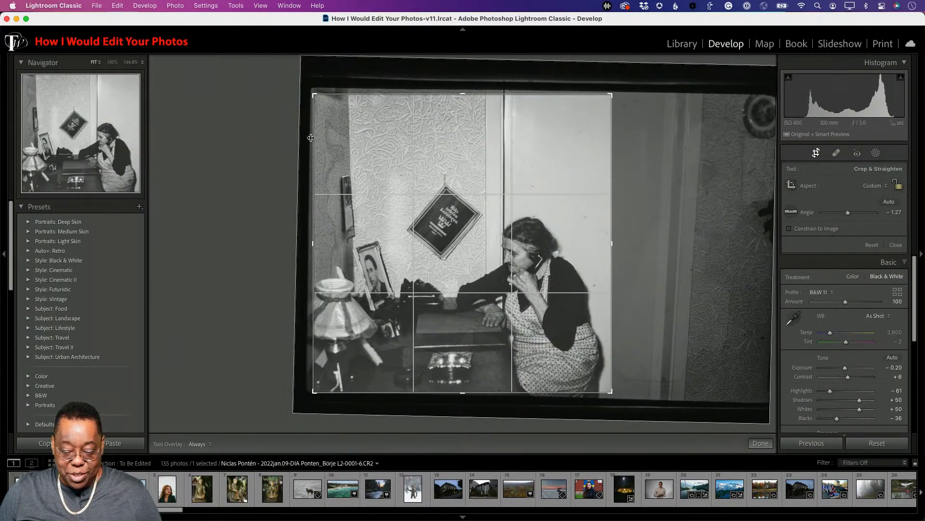
key("g")
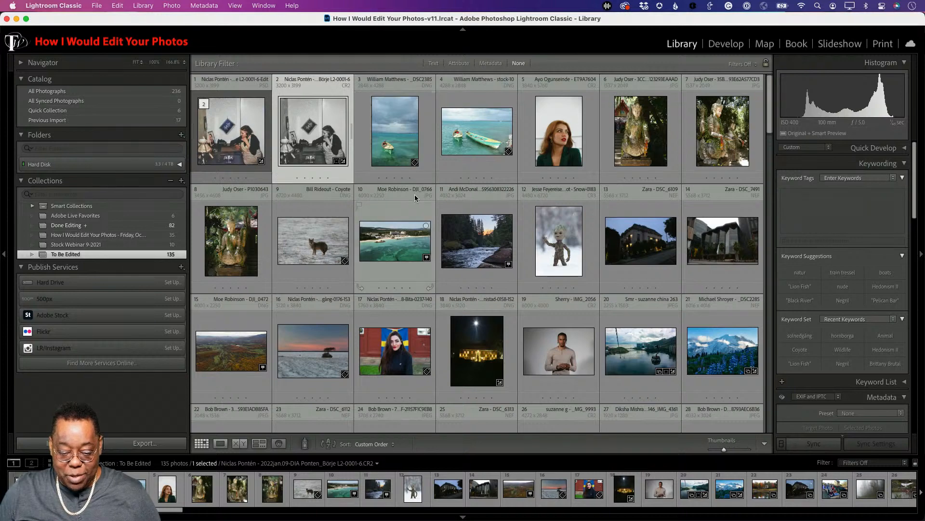
Step: Save the black-and-white scan's current develop settings as a snapshot named Lr Edit
key("d")
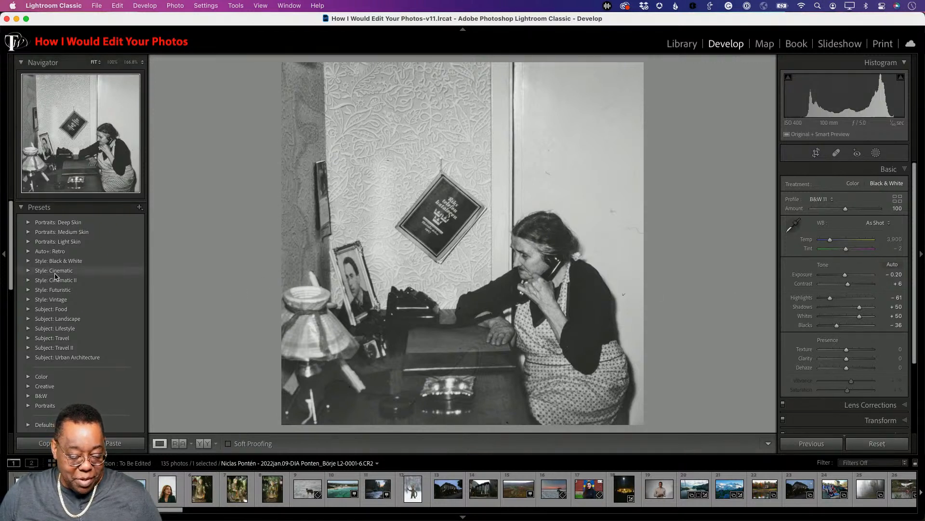
scroll(55, 276, "down", 10)
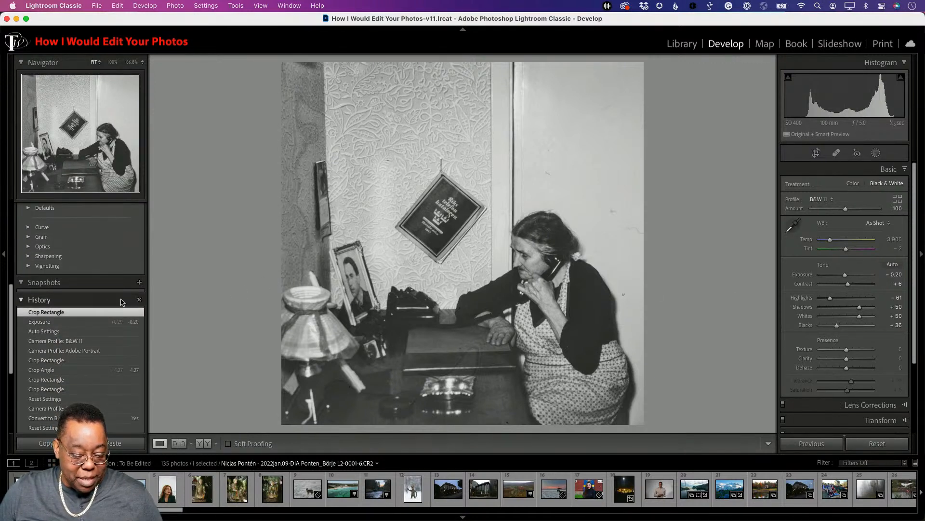
left_click(139, 283)
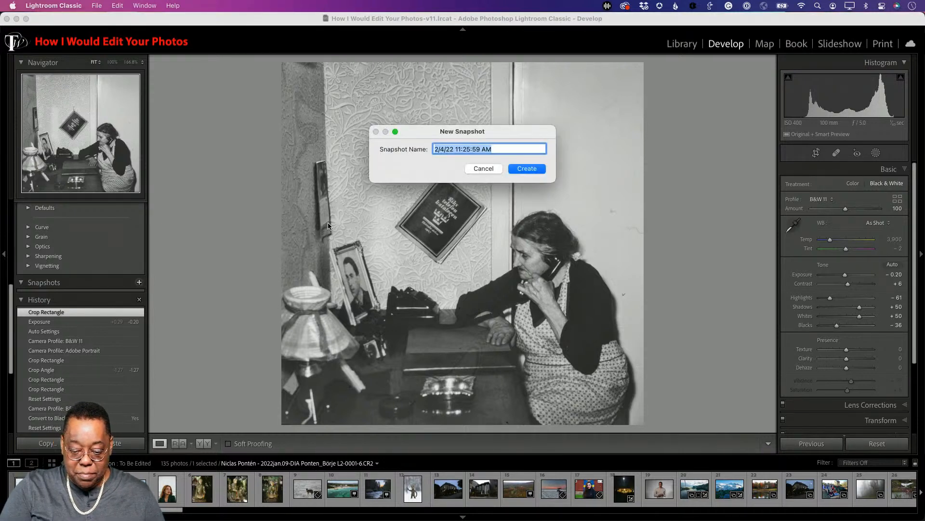
type("Lr Ed")
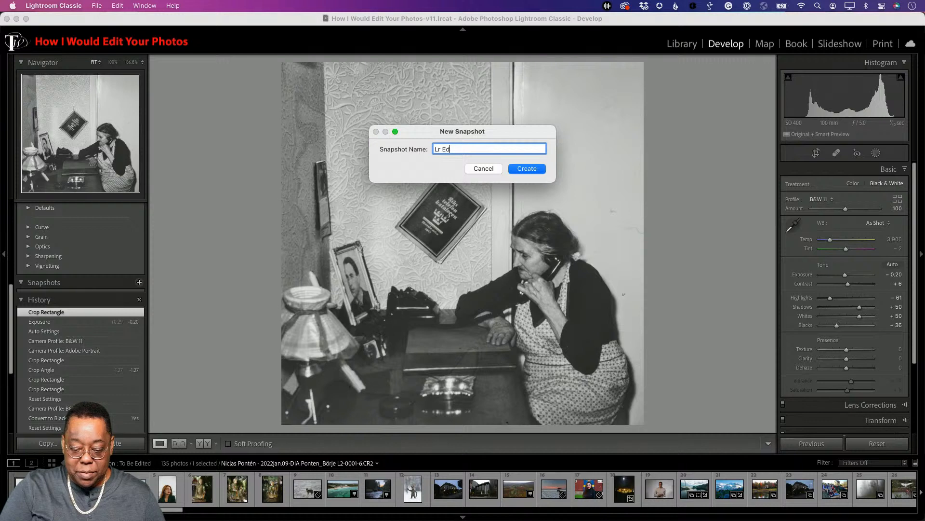
type("it")
key("Return")
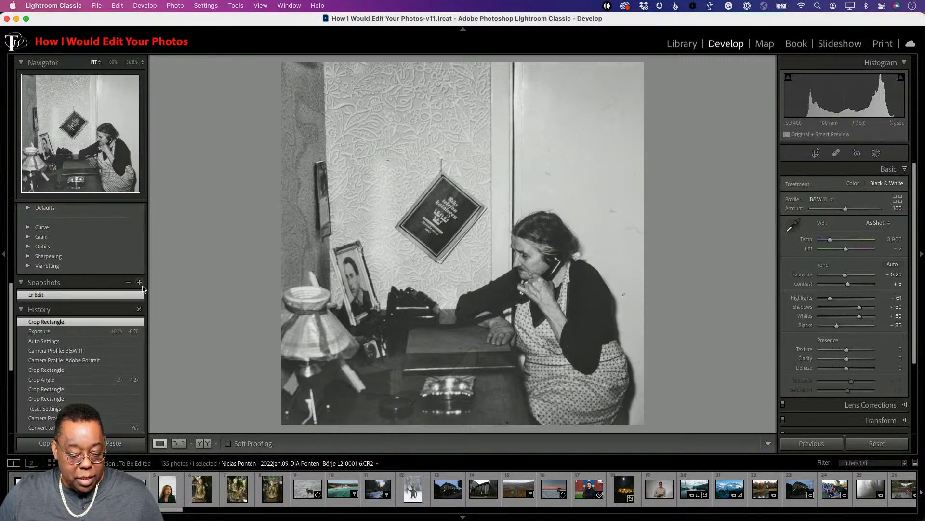
Step: Return the CR2 scan to its original Import state in the edit history
scroll(97, 376, "down", 2)
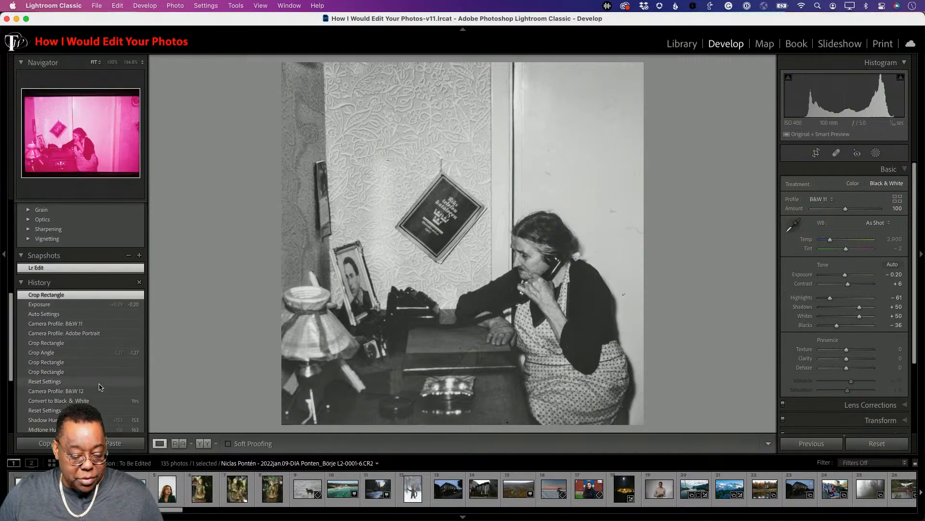
scroll(99, 388, "down", 8)
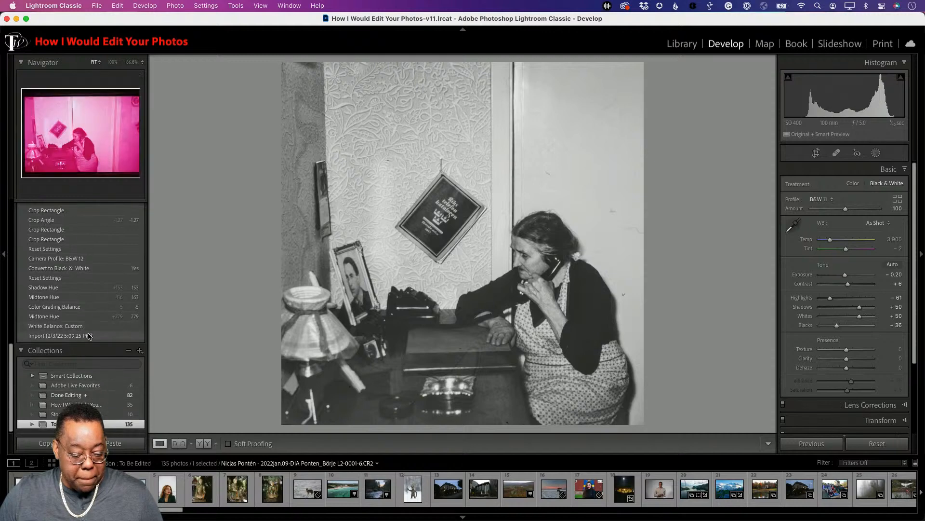
left_click(88, 336)
Step: Compare the original magenta scan with the restored colour version full screen
key("g")
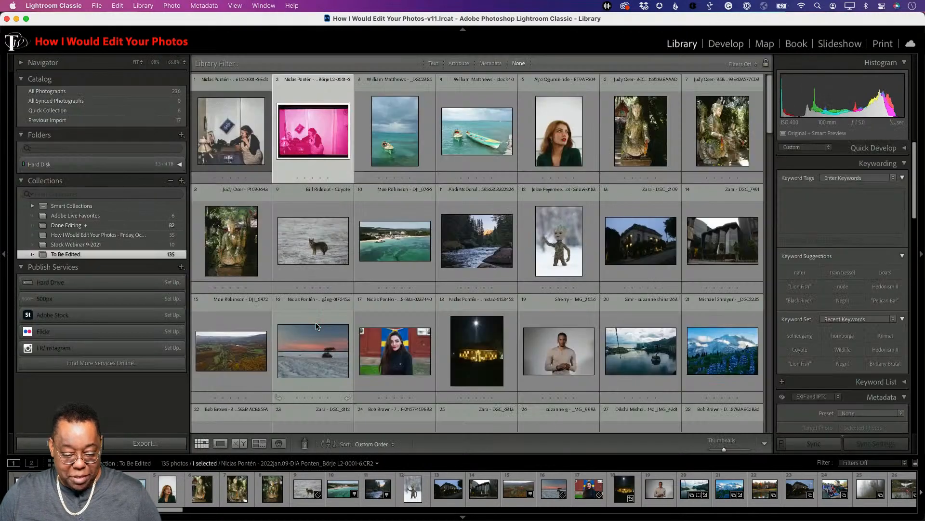
key("f")
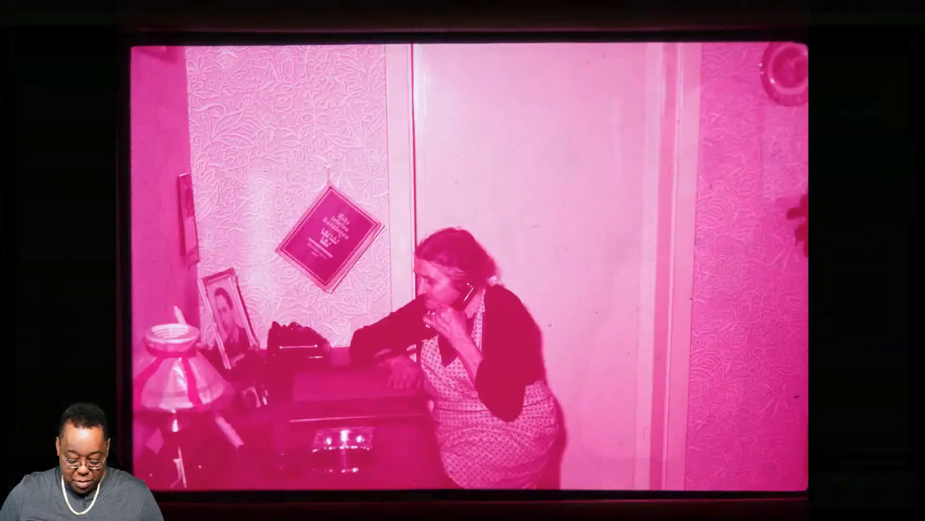
key("Right")
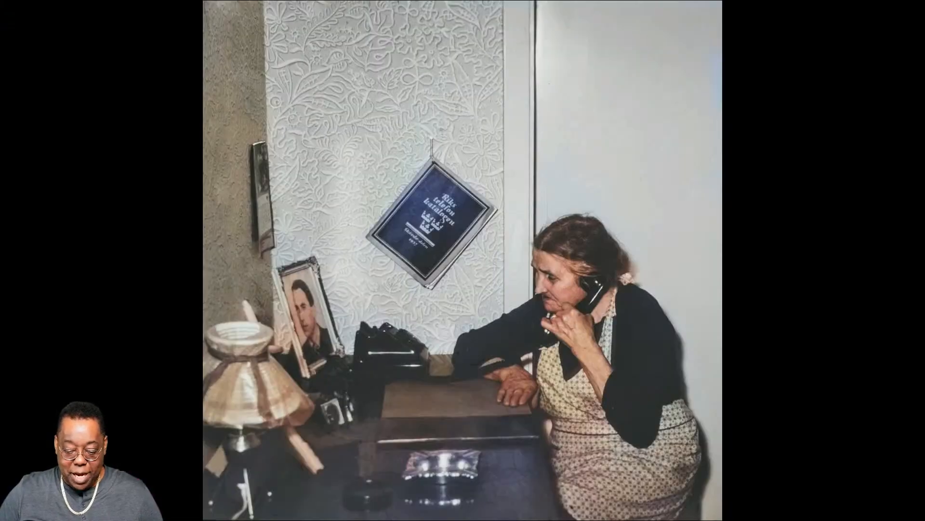
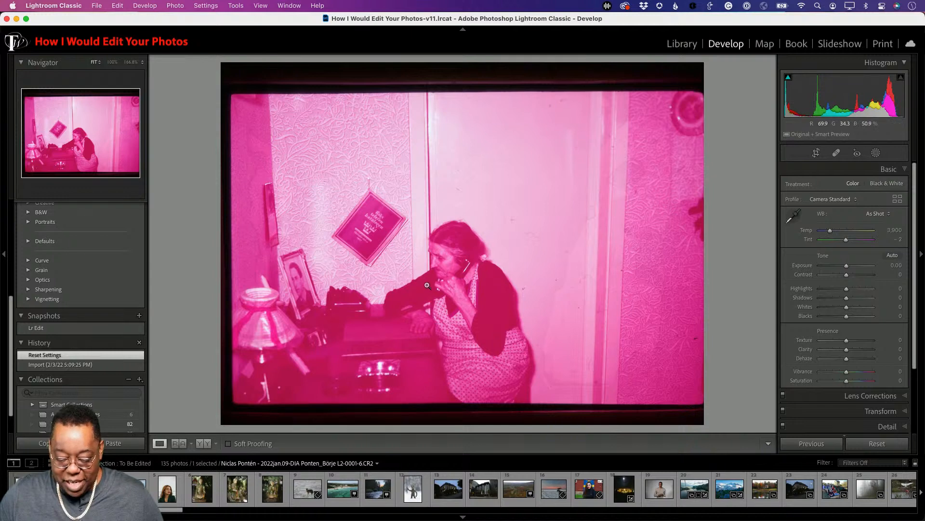
Step: Try flipping the original magenta scan horizontally
left_click(175, 5)
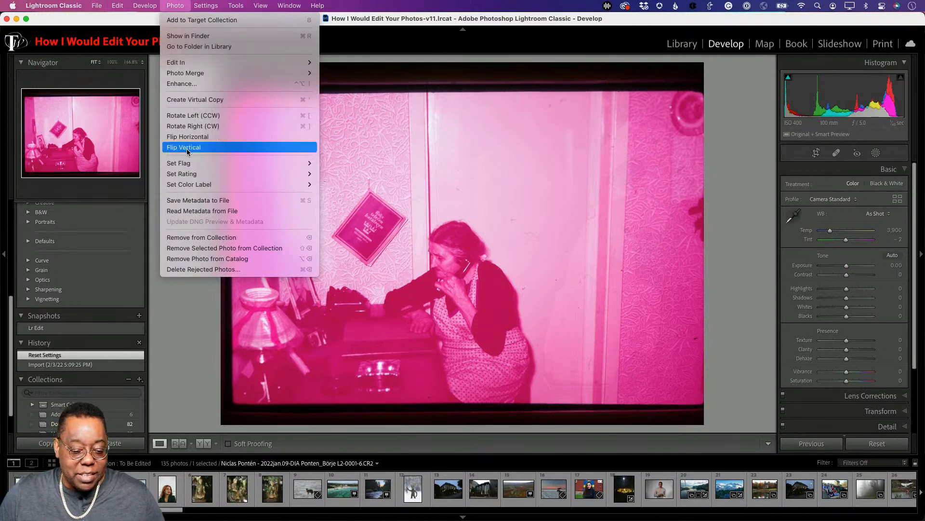
left_click(192, 137)
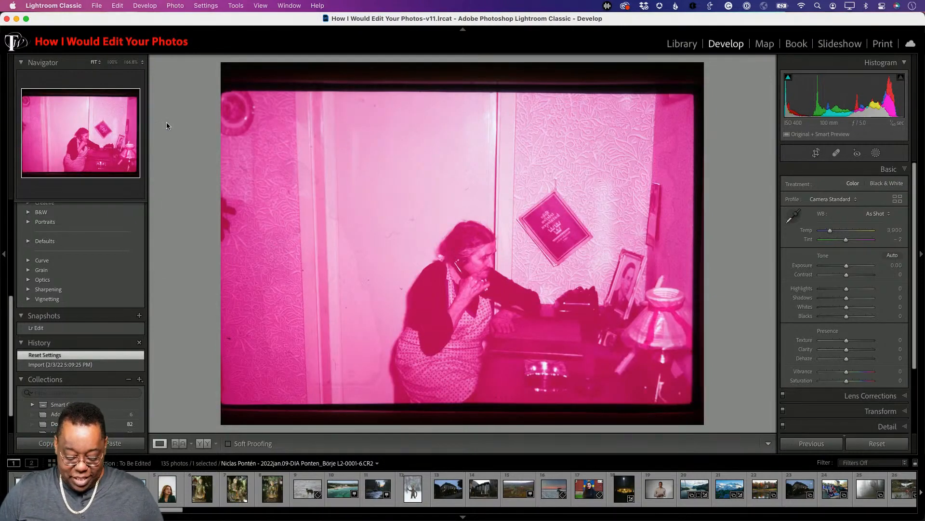
Step: Select the photo of the single boat on turquoise water, view it full screen, and return to the grid
key("f")
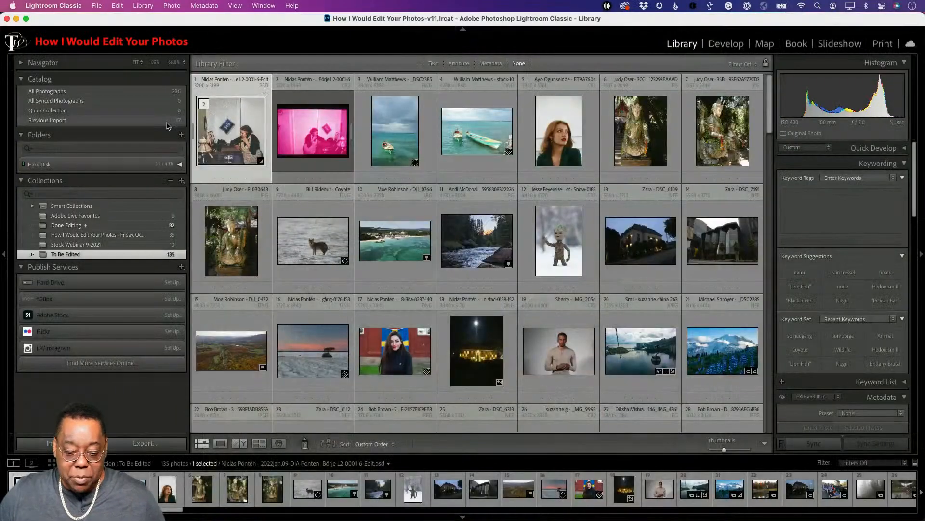
left_click(400, 143)
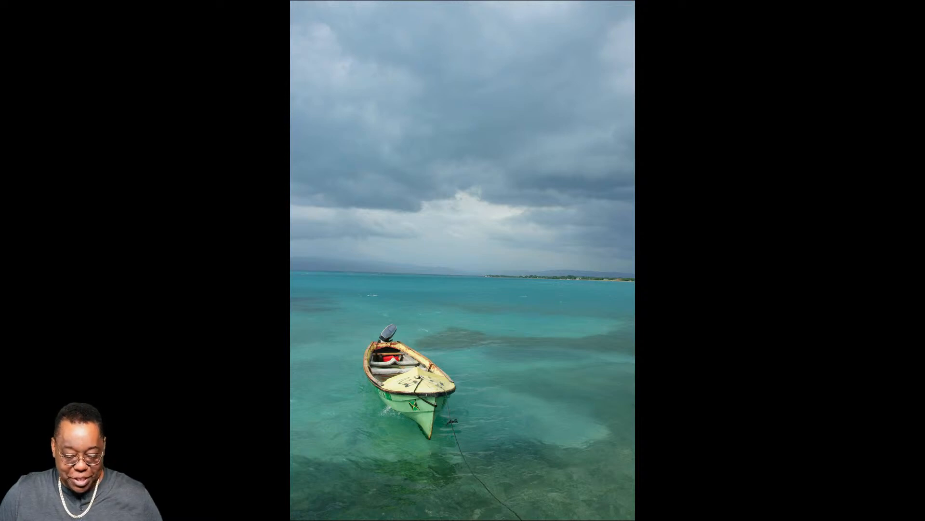
key("Escape")
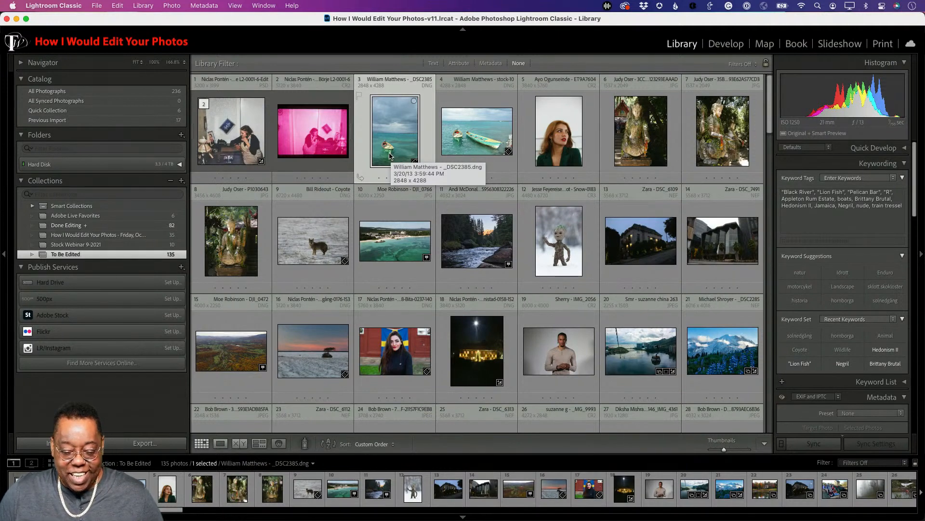
Step: Straighten the boat photo along its sea horizon, giving a crop angle of -1.55, and apply the crop
key("d")
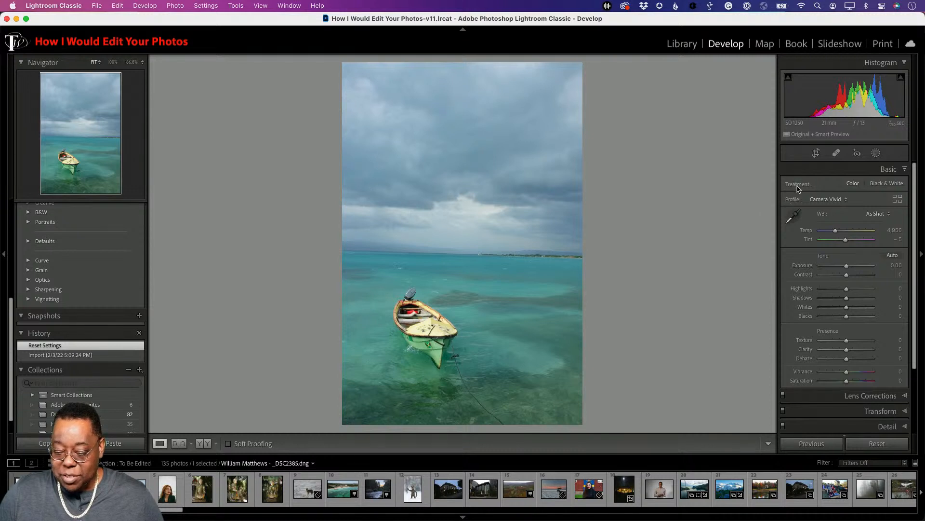
left_click(816, 153)
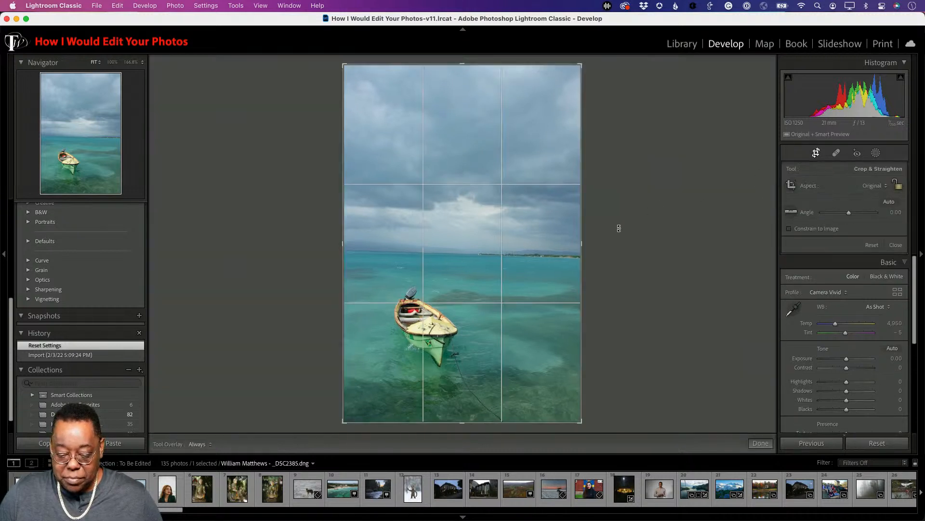
left_click(793, 214)
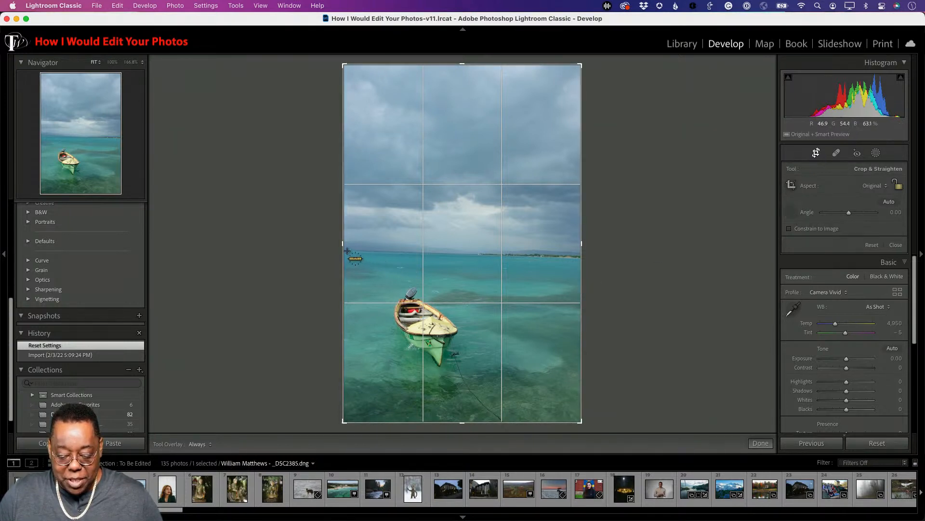
left_click_drag(346, 250, 586, 256)
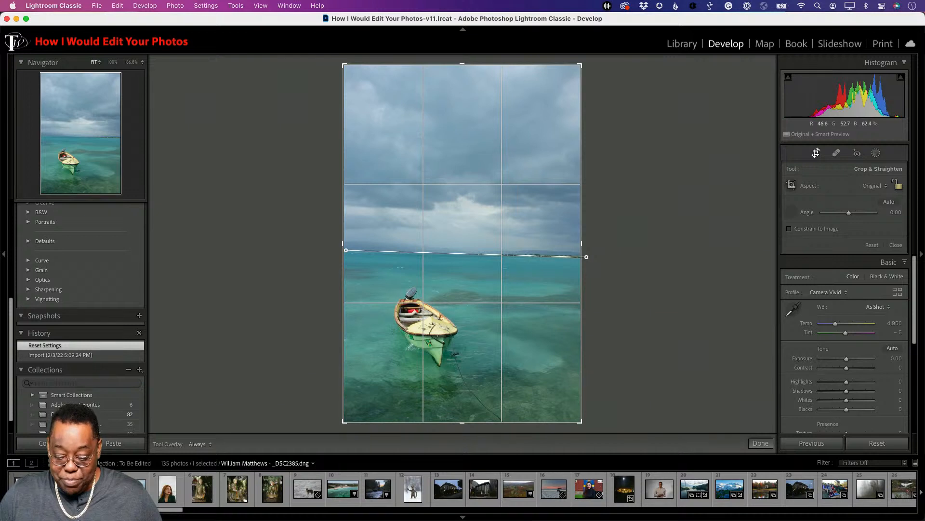
left_click_drag(586, 257, 586, 257)
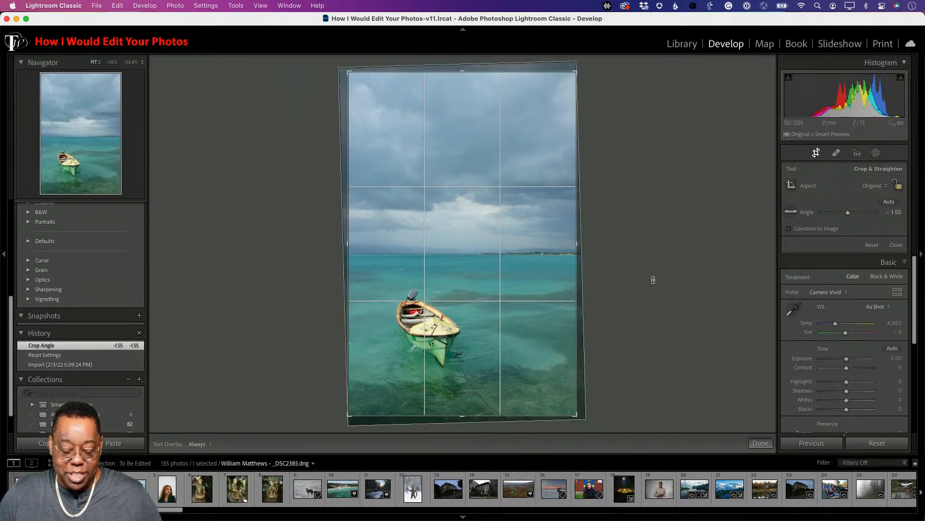
key("Return")
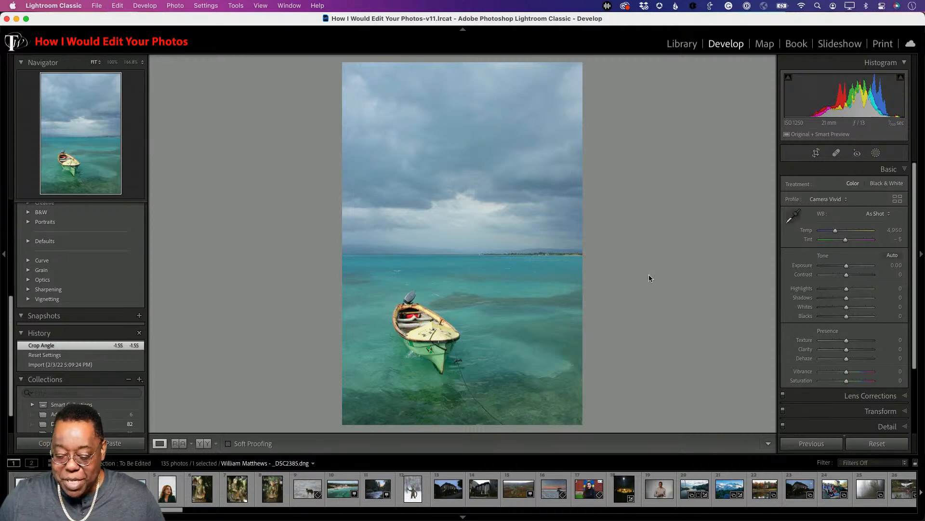
Step: Change the boat photo's profile to Adobe Landscape
left_click(843, 202)
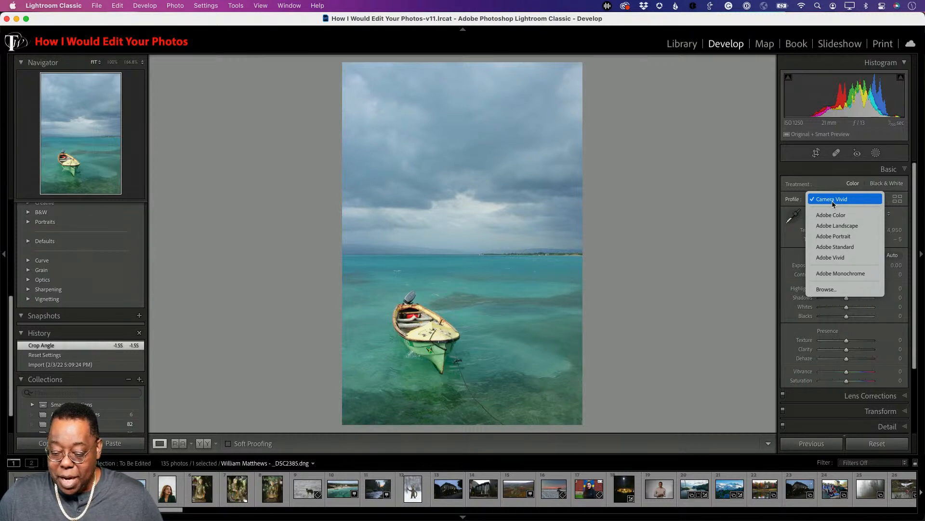
left_click(834, 230)
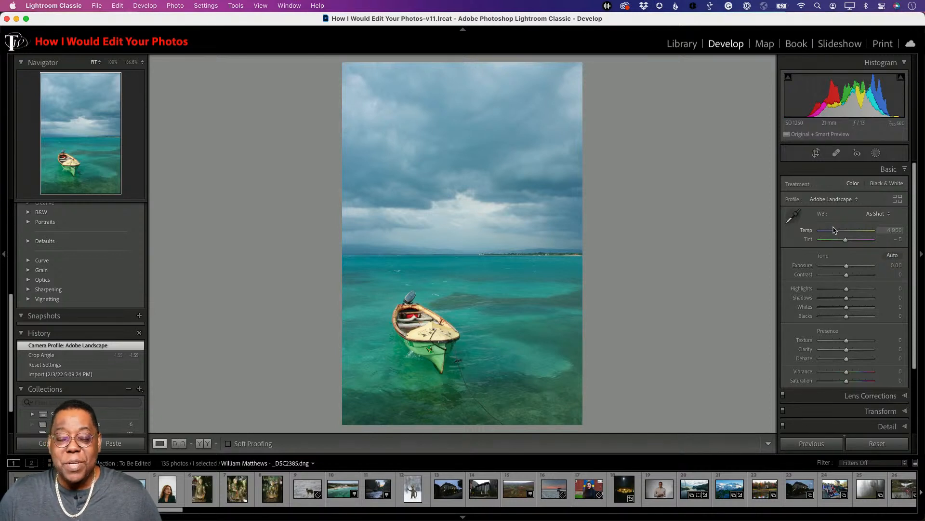
left_click(836, 200)
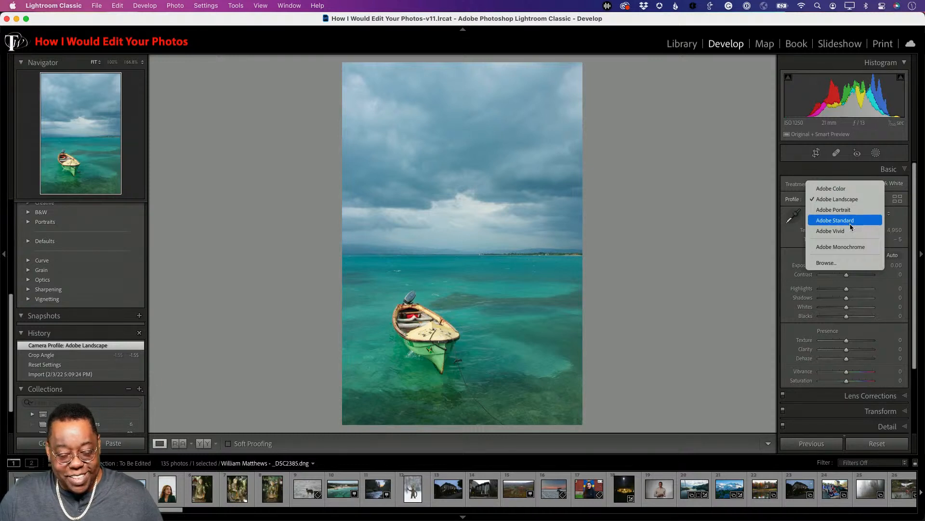
left_click(775, 210)
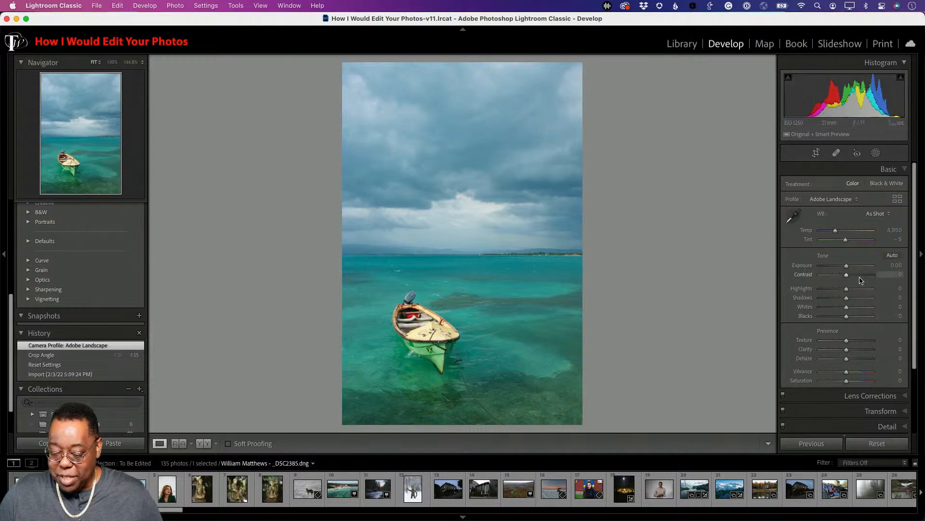
Step: Apply Auto tone settings to the boat photo and reset Saturation, Vibrance and Contrast to 0
left_click(891, 256)
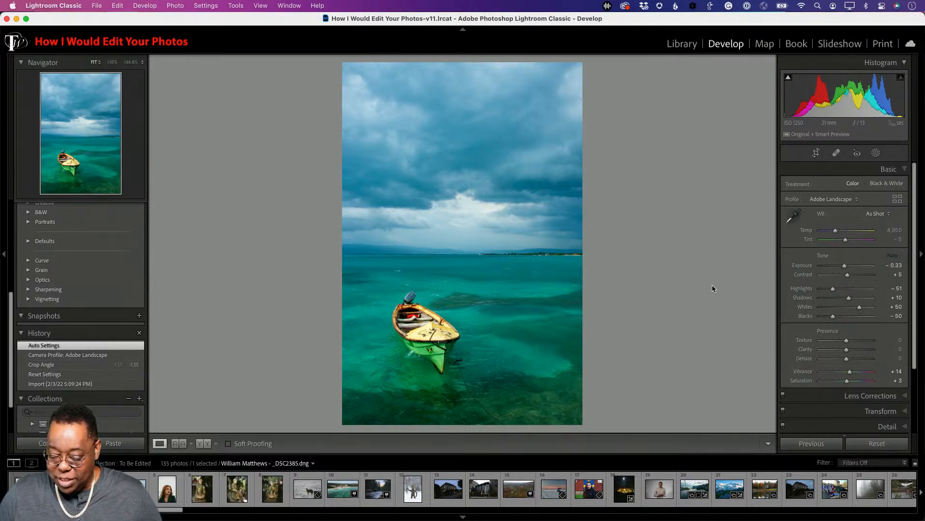
double_click(847, 381)
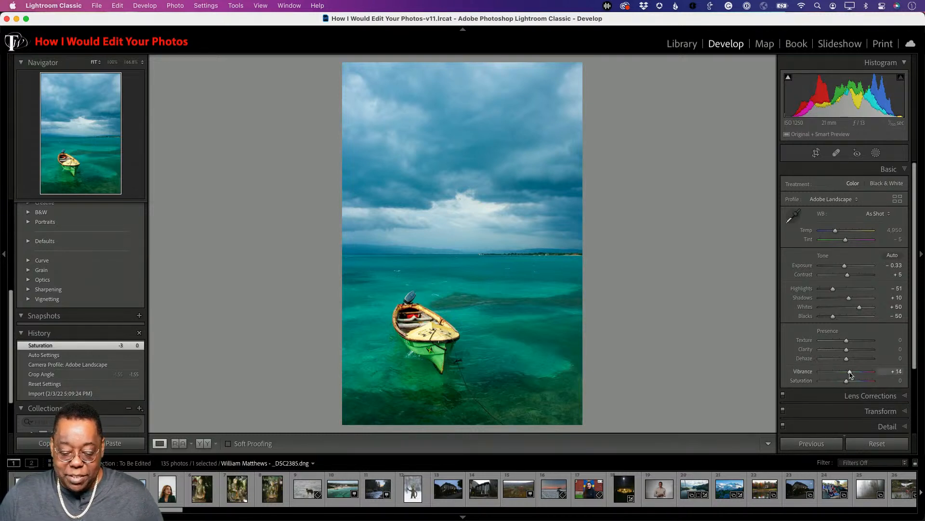
double_click(850, 372)
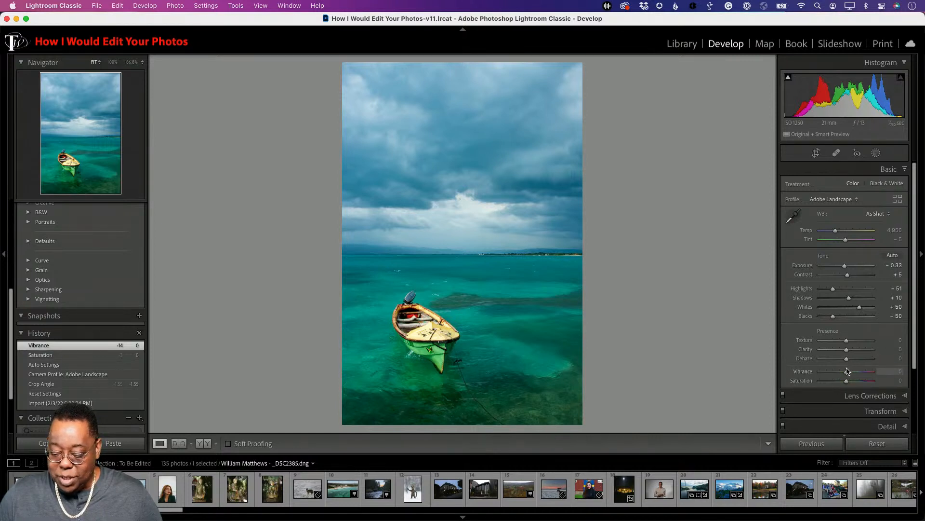
double_click(848, 275)
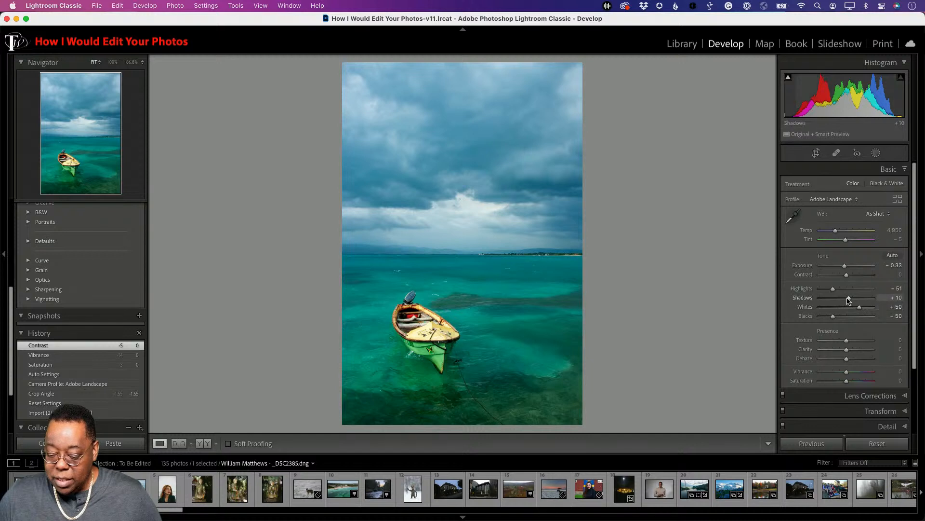
Step: Set Shadows to -3, Highlights to -35 and Whites to +75, and inspect the boat's deck up close
left_click_drag(849, 298, 836, 289)
left_click(845, 289)
left_click_drag(859, 309, 865, 309)
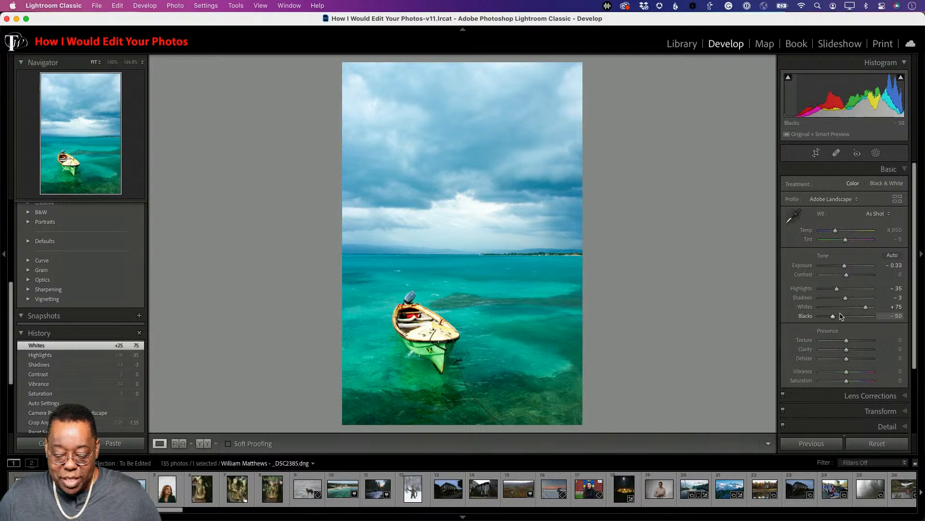
left_click(427, 326)
left_click_drag(459, 357, 503, 251)
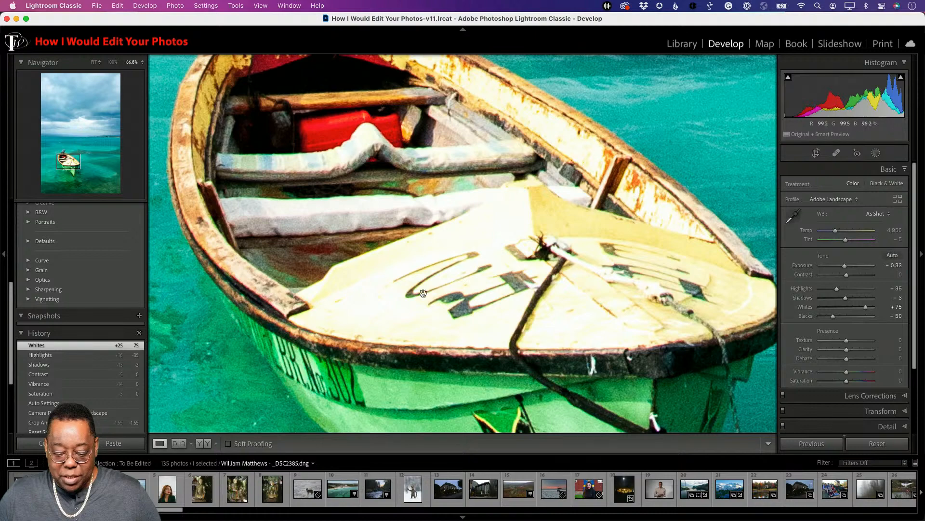
left_click(525, 294)
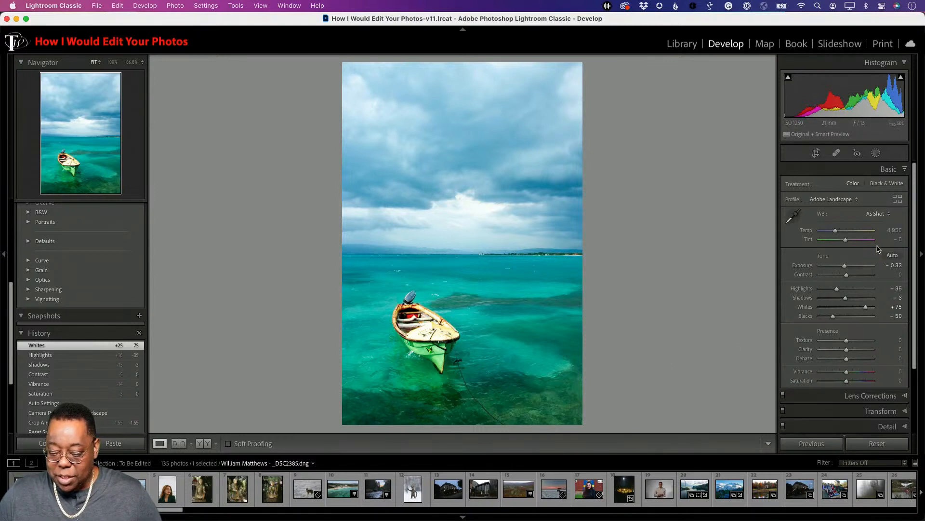
Step: Create a Select Subject mask on the boat and rename the mask as boat
left_click(876, 153)
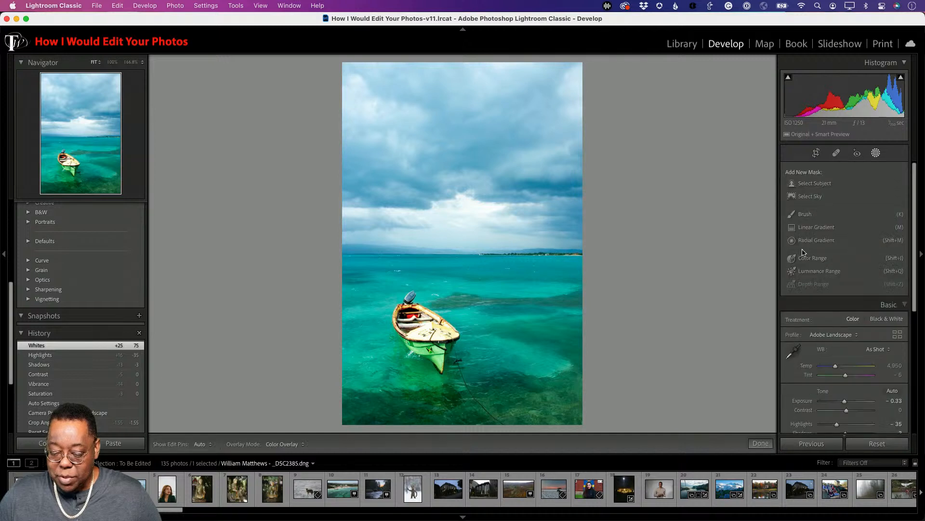
left_click(814, 184)
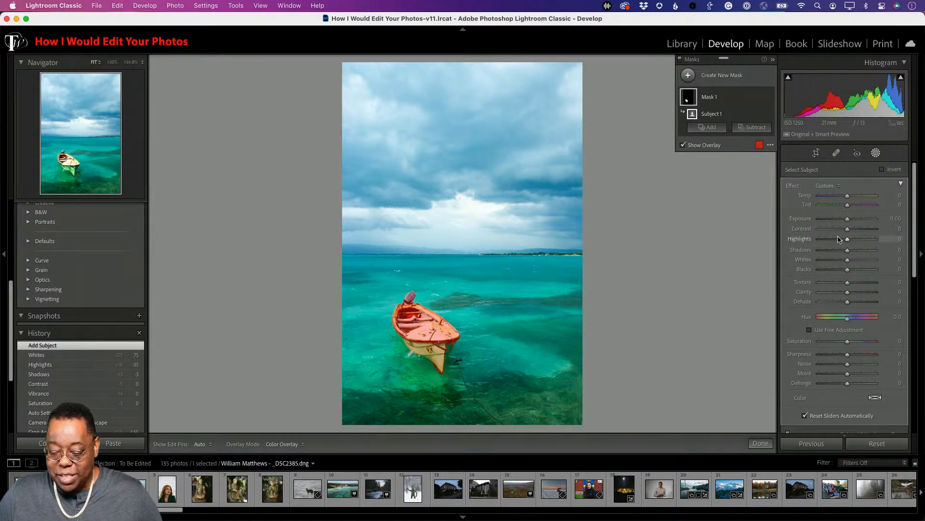
double_click(711, 97)
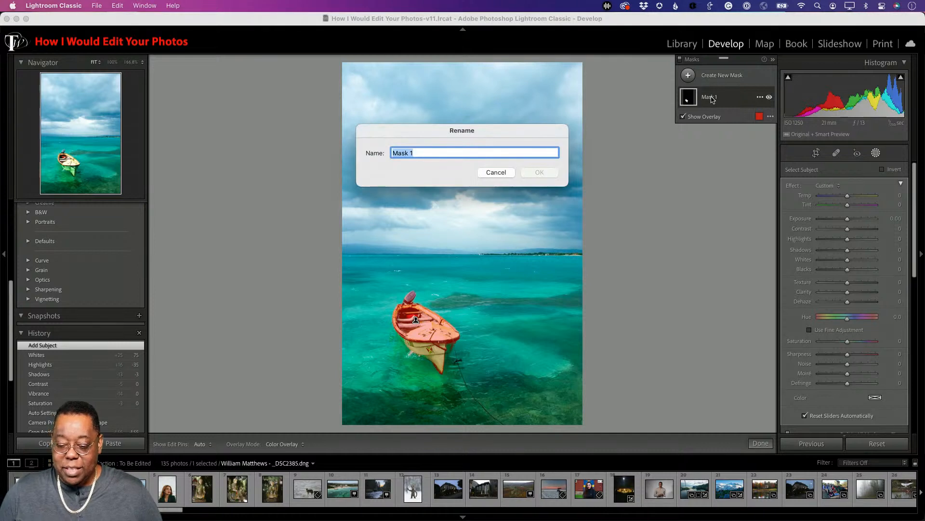
type("boat")
key("Return")
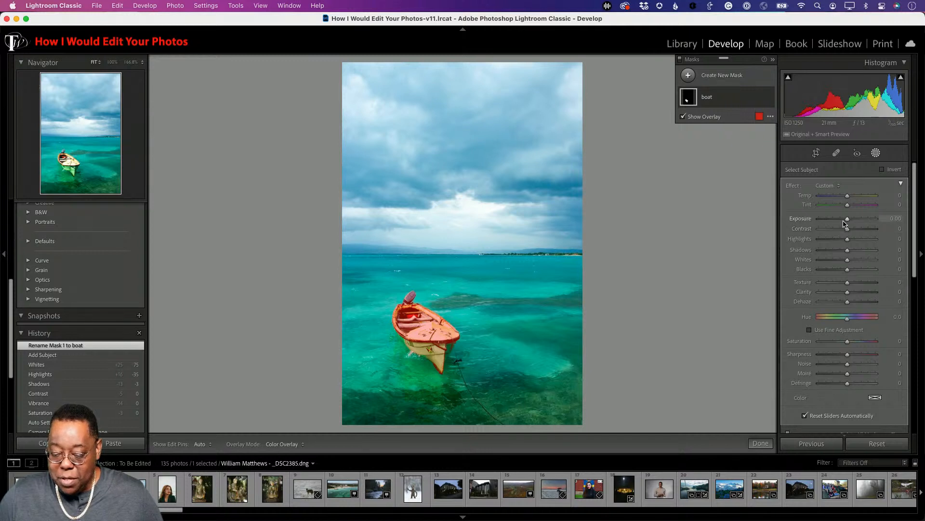
Step: Lower the boat mask's Highlights to -80 while viewing the boat close up
mouse_move(849, 240)
left_mouse_down()
mouse_move(821, 243)
mouse_move(849, 241)
left_mouse_up()
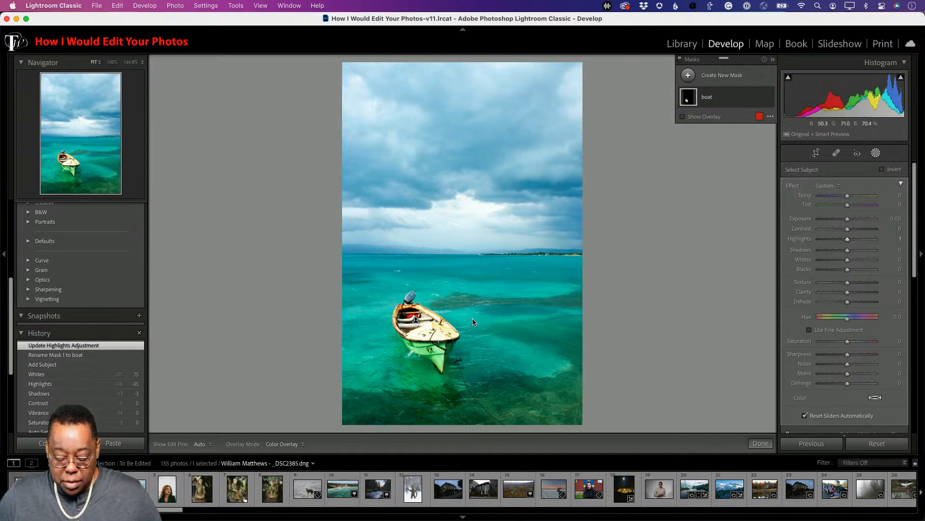
key("super+equal")
key("super+equal")
key("super+equal")
key("super+equal")
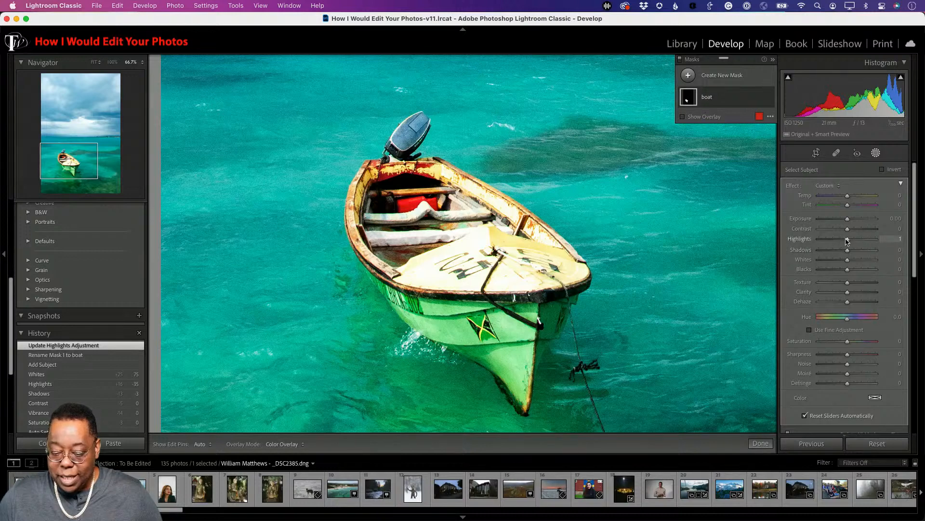
left_click_drag(846, 241, 824, 245)
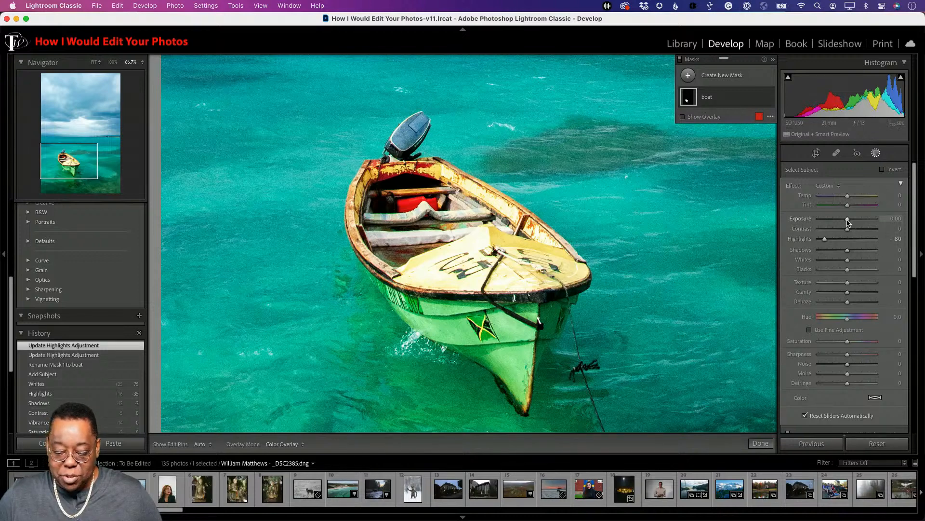
Step: Try a slight exposure increase on the boat mask and reset it, setting Shadows to 32 and Highlights to -97
mouse_move(848, 223)
left_mouse_down()
mouse_move(840, 223)
mouse_move(849, 221)
left_mouse_up()
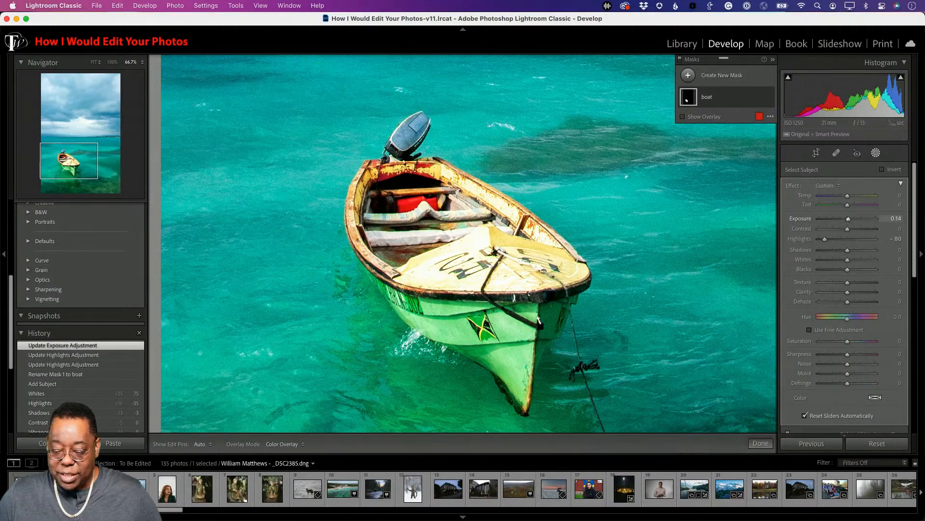
double_click(849, 220)
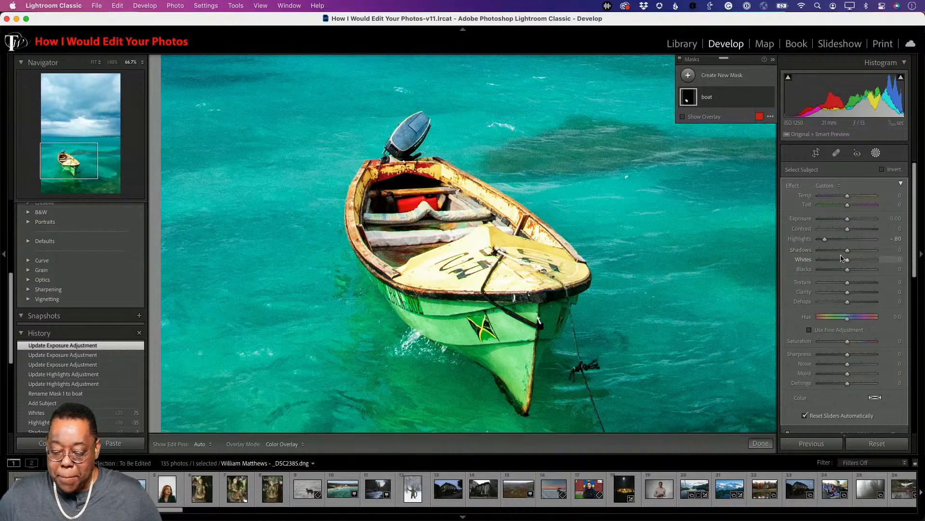
mouse_move(847, 252)
left_mouse_down()
mouse_move(832, 251)
mouse_move(856, 252)
left_mouse_up()
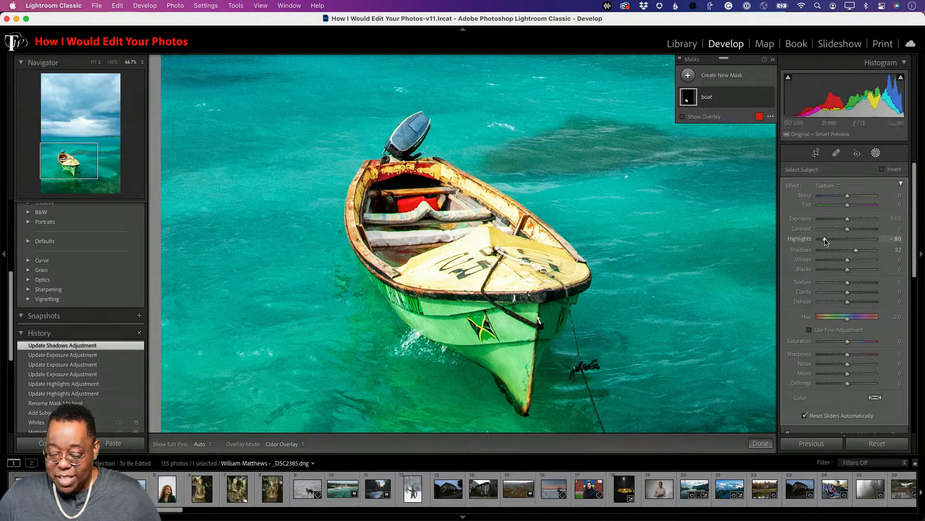
left_click_drag(825, 241, 821, 244)
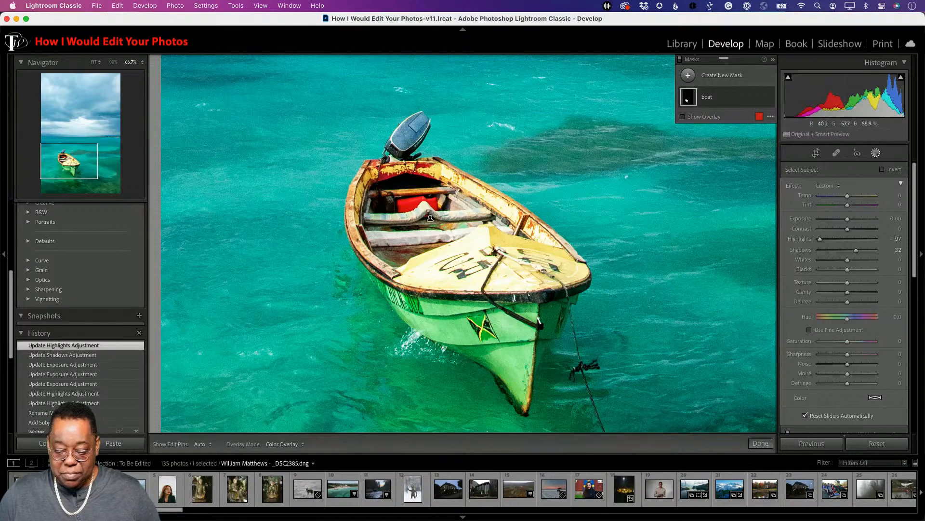
left_click(95, 61)
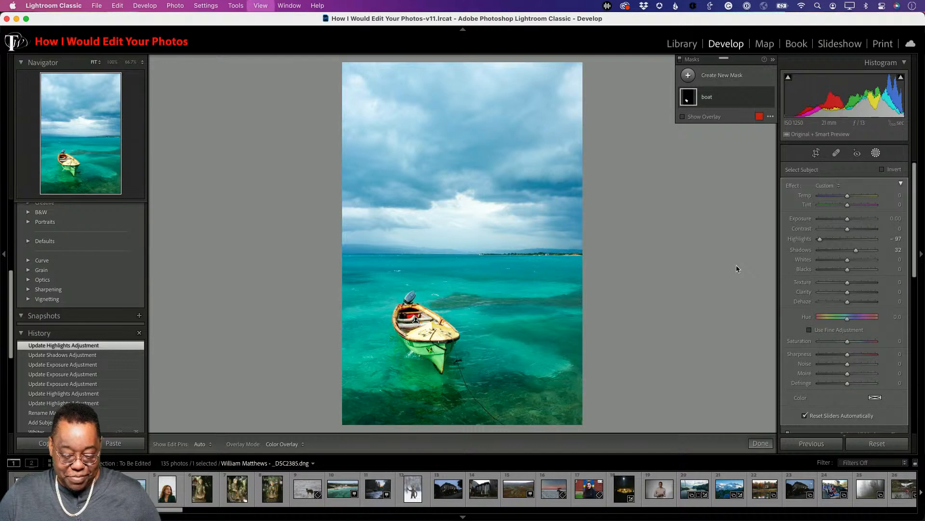
Step: Return to the photo grid and open the neighbouring photo of two boats for developing
key("g")
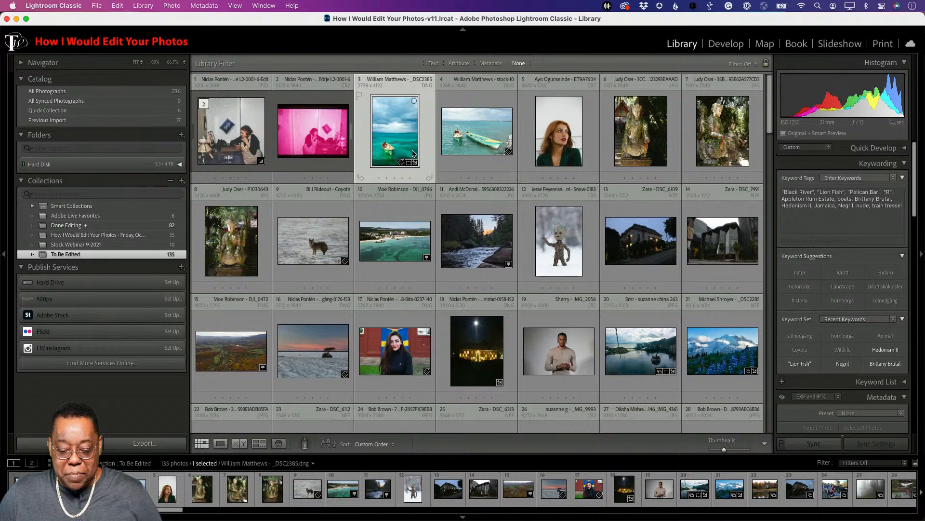
left_click(461, 149)
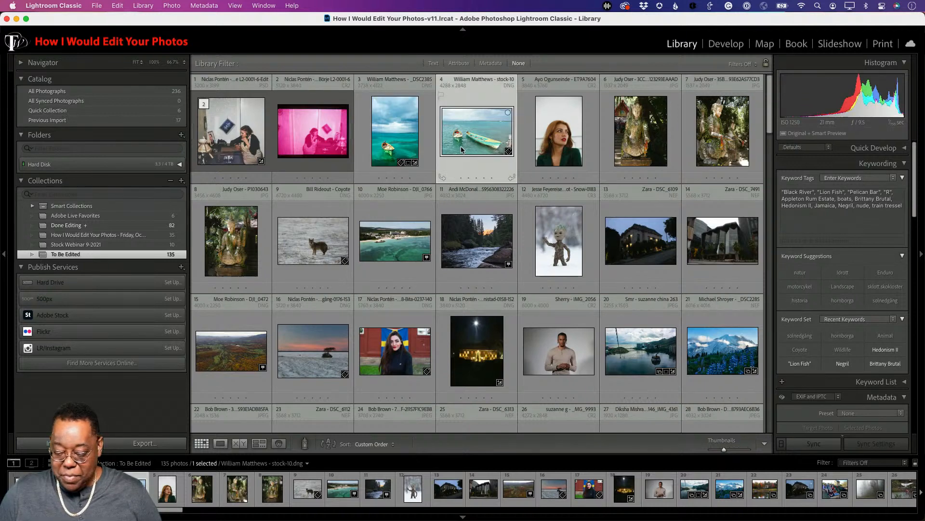
key("d")
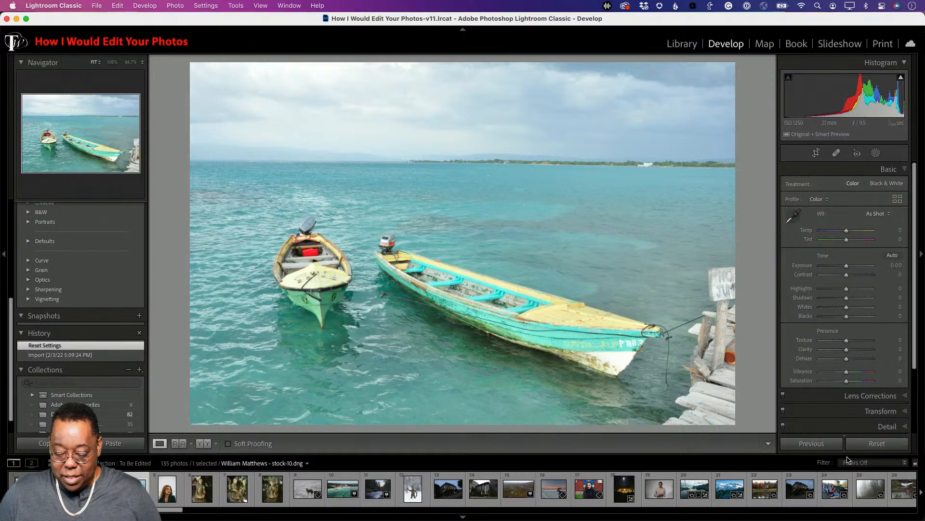
Step: Try applying the previous photo's settings to the two-boat photo and undo them
left_click(819, 446)
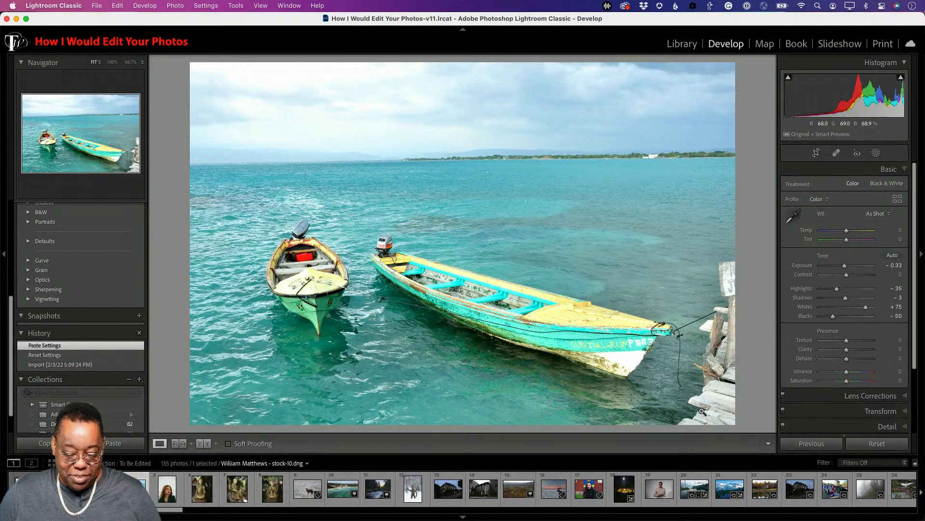
key("super+z")
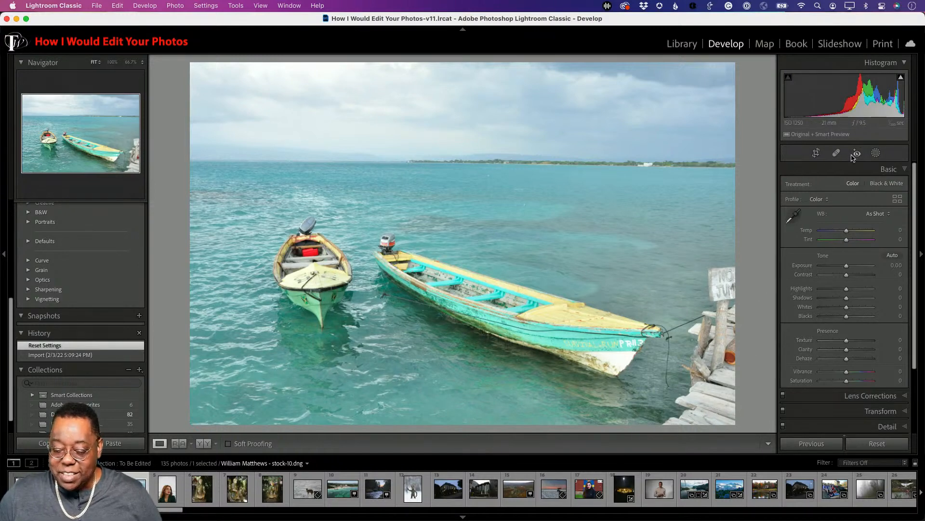
Step: Straighten the two-boat photo along its sea horizon, giving a crop angle of 0.08, and apply the crop
left_click(816, 152)
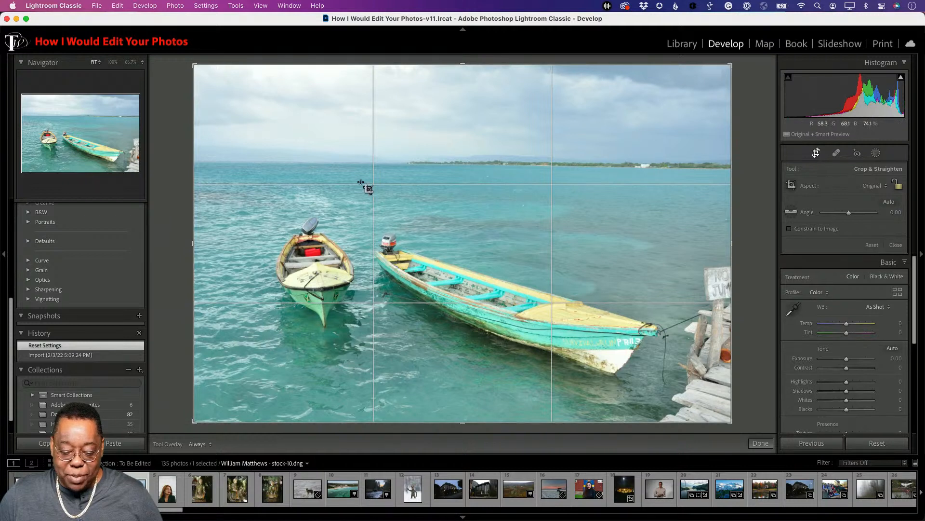
left_click(791, 212)
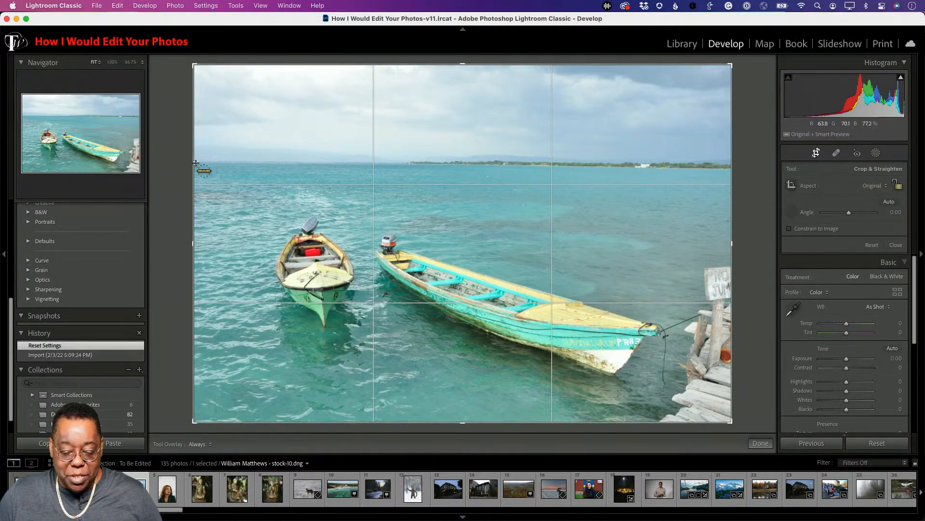
left_click_drag(195, 163, 557, 163)
key("Return")
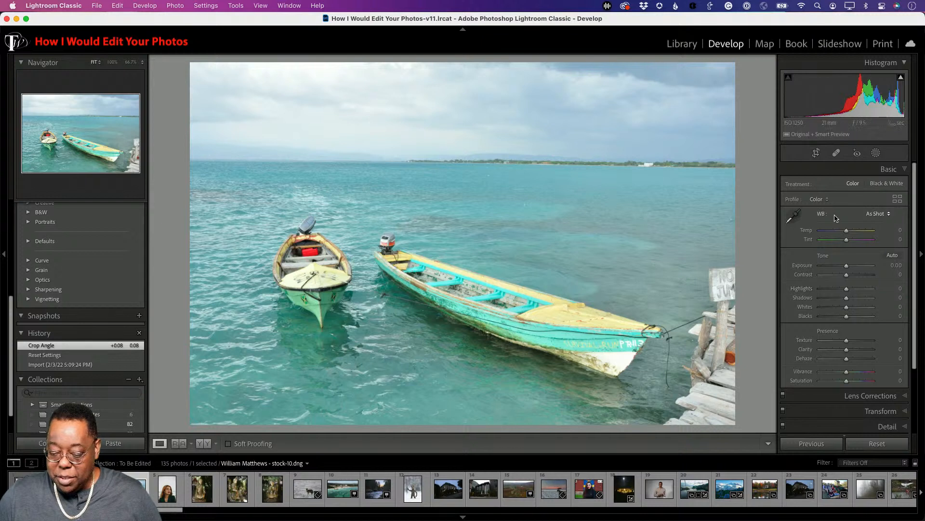
left_click(819, 199)
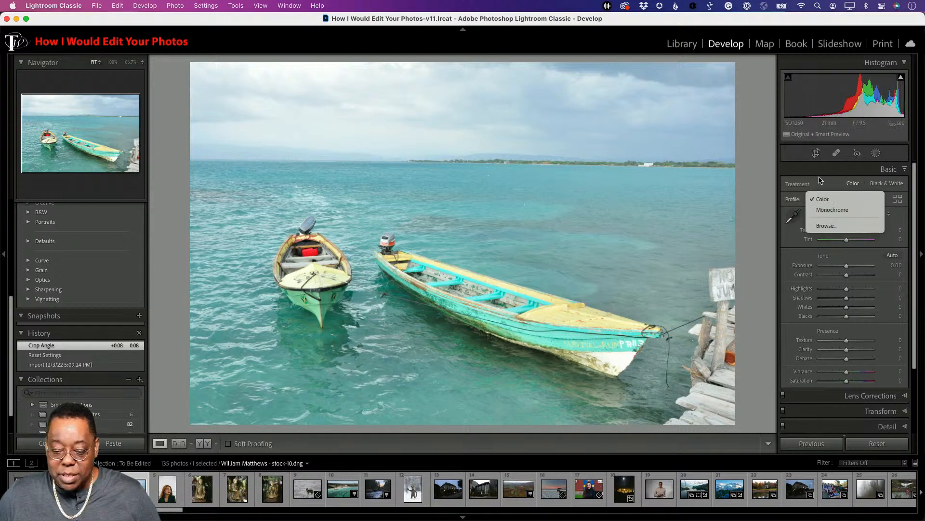
left_click(821, 180)
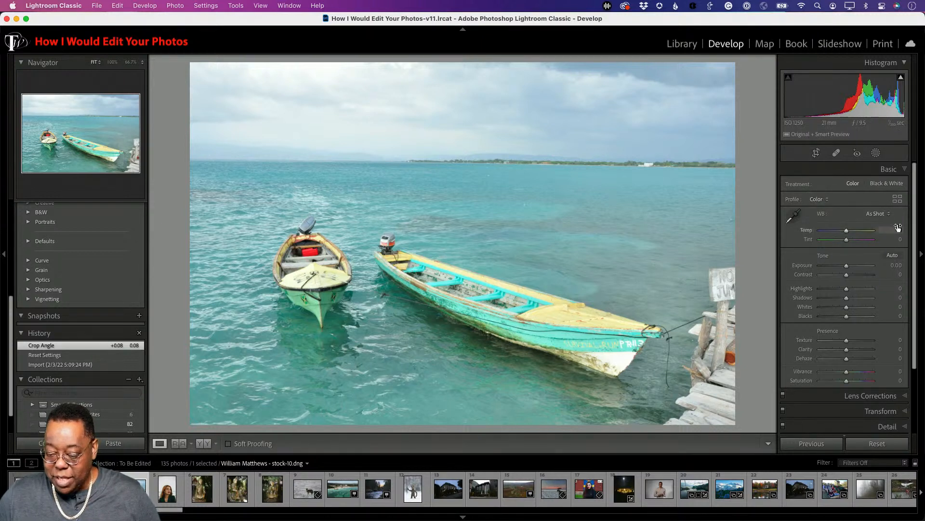
Step: Apply automatic tone adjustments to the photo of the two boats and reset Vibrance and Saturation to 0
left_click(893, 256)
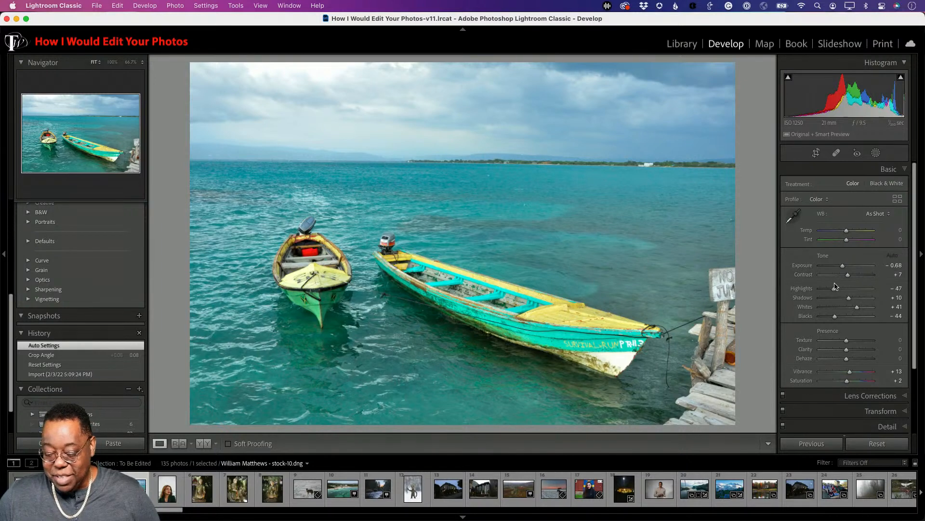
double_click(849, 372)
double_click(846, 382)
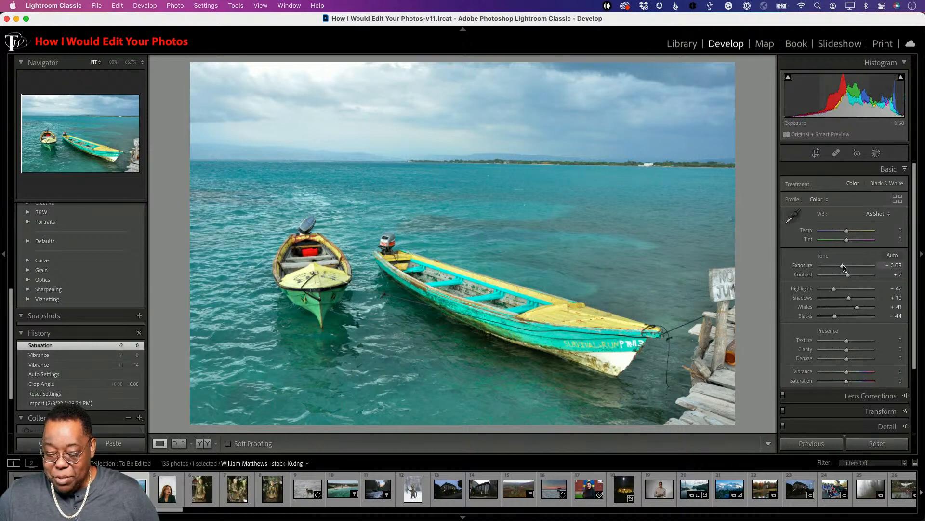
Step: Set the boats photo's Exposure to -0.50 and Whites to +52, and return to the Library grid
left_click_drag(842, 266, 844, 268)
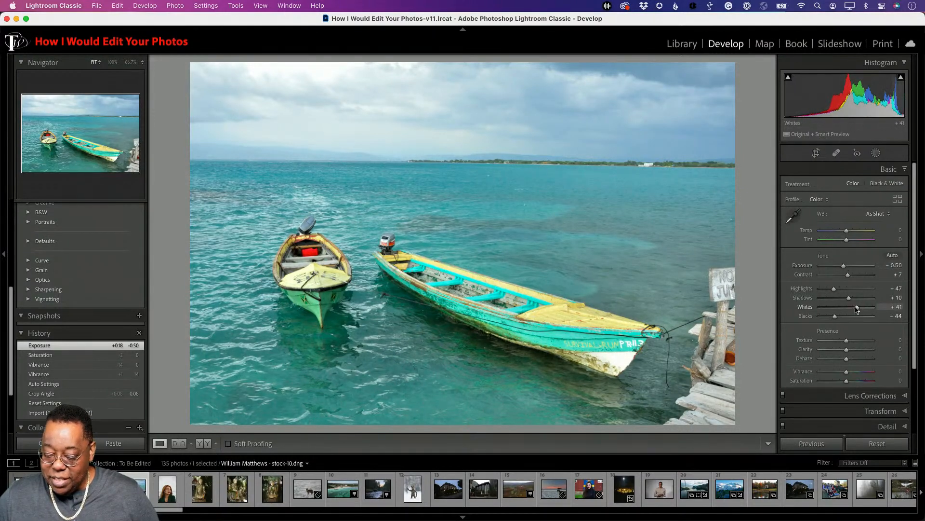
left_click_drag(849, 310, 865, 309)
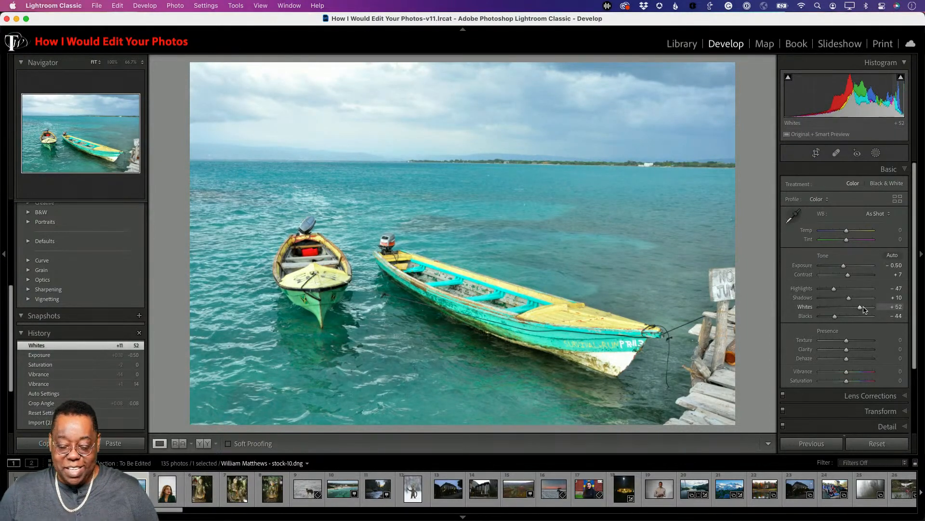
key("g")
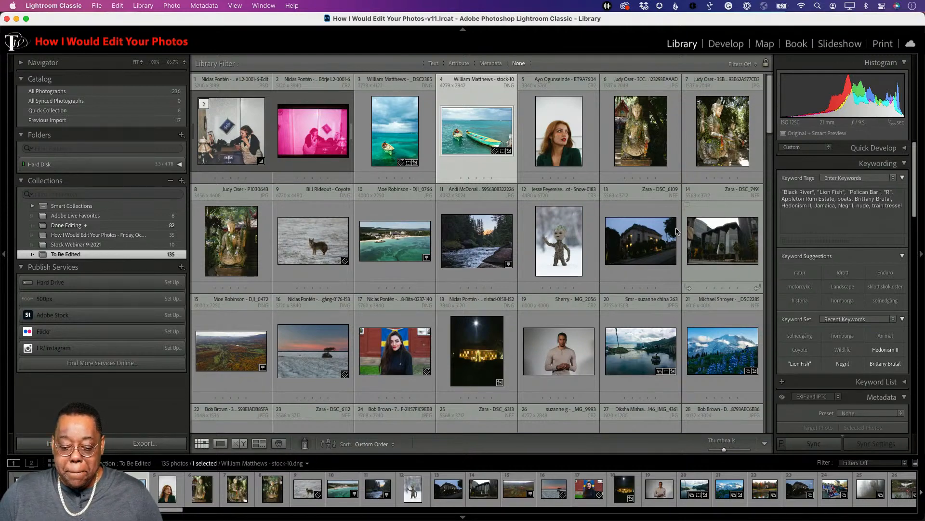
Step: Review the portrait of the red-haired woman and the two edited boat photos enlarged in the Library, ending on the portrait
double_click(559, 142)
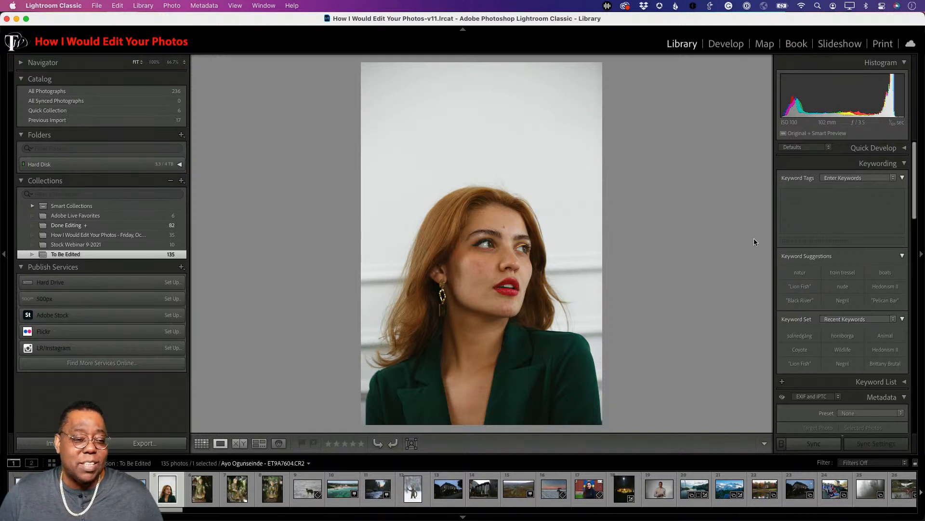
key("g")
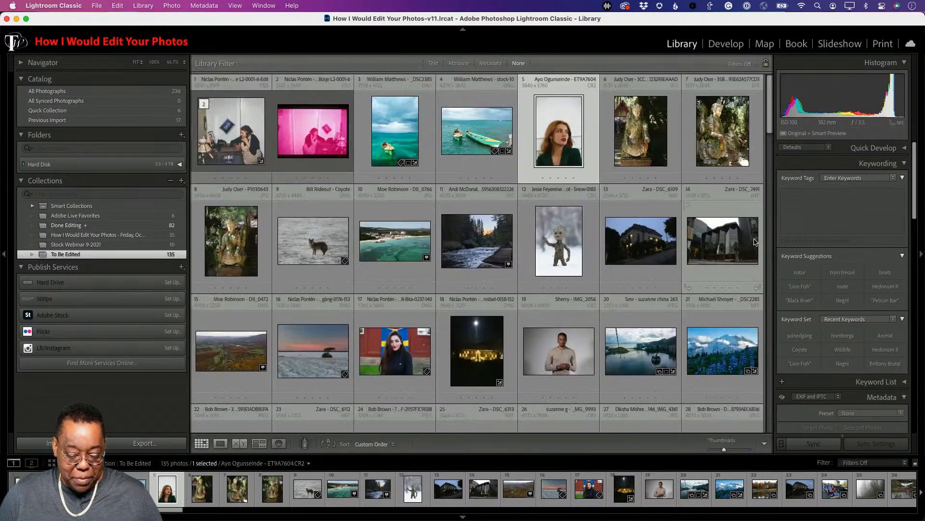
double_click(457, 127)
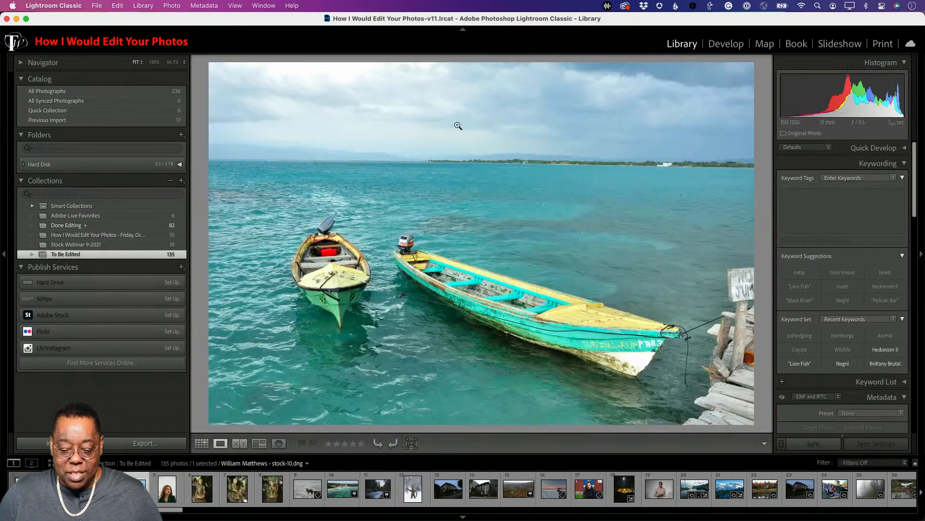
key("Left")
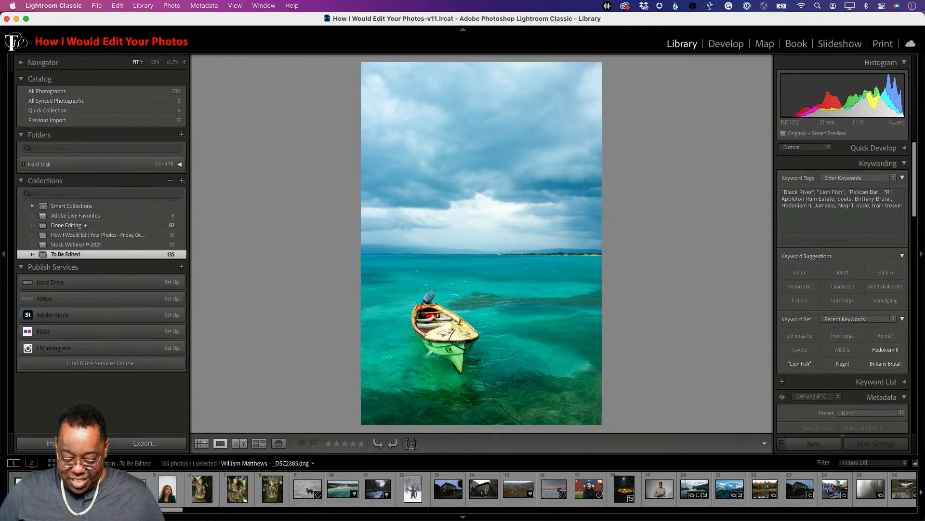
key("Right")
key("Right")
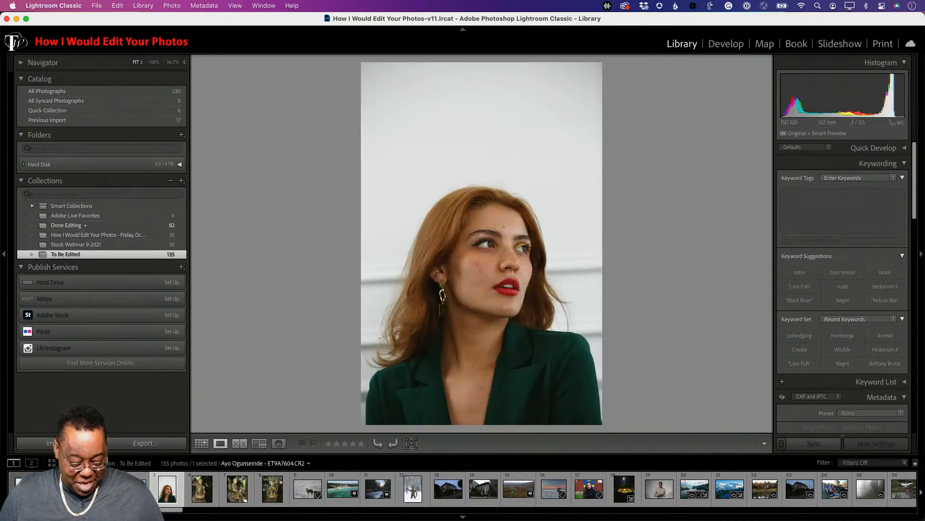
Step: Develop the portrait with the Adobe Portrait profile and automatic tone adjustments
key("d")
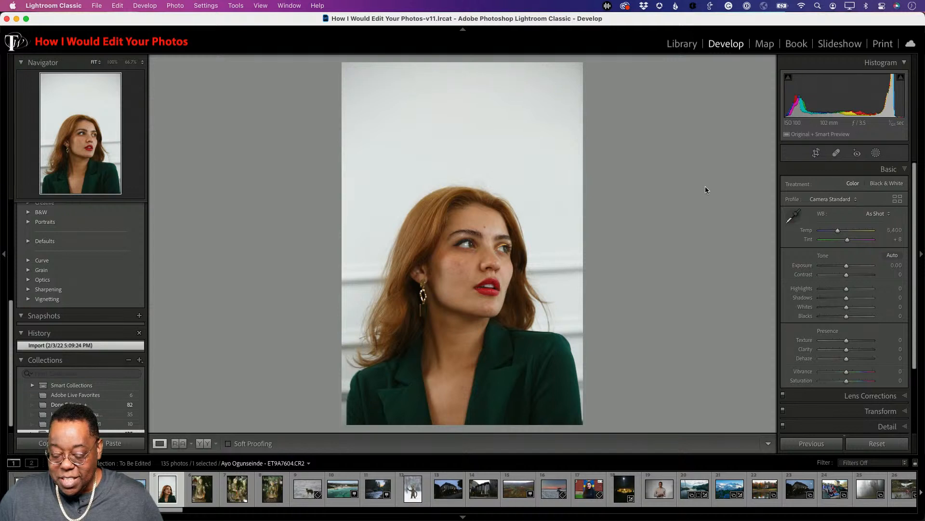
left_click(829, 198)
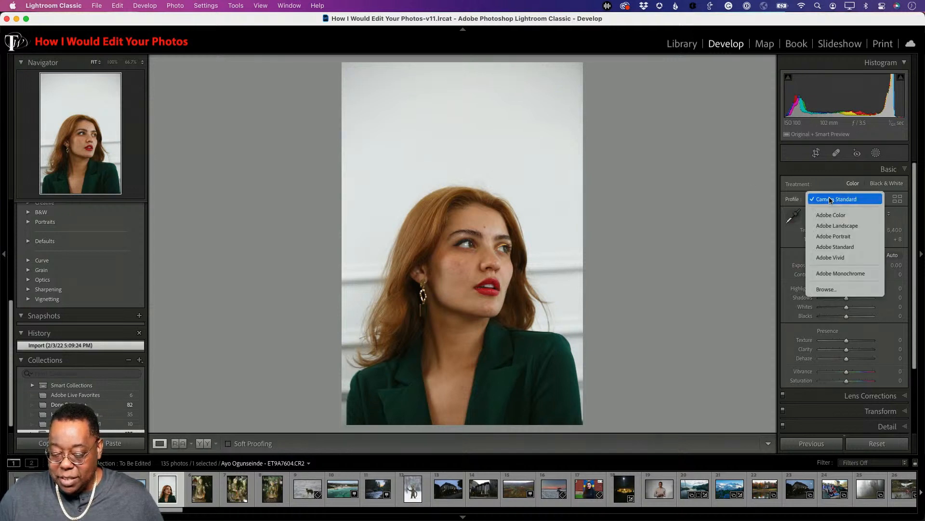
left_click(839, 237)
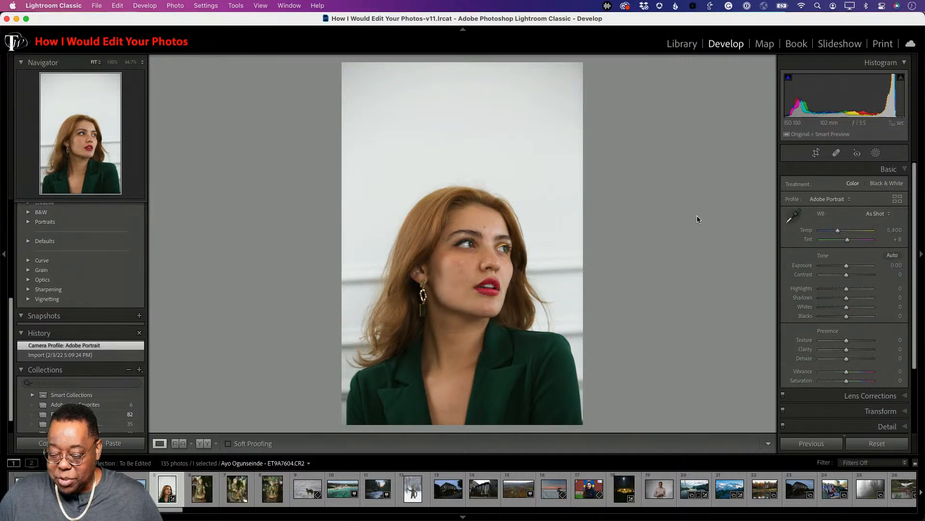
left_click(892, 255)
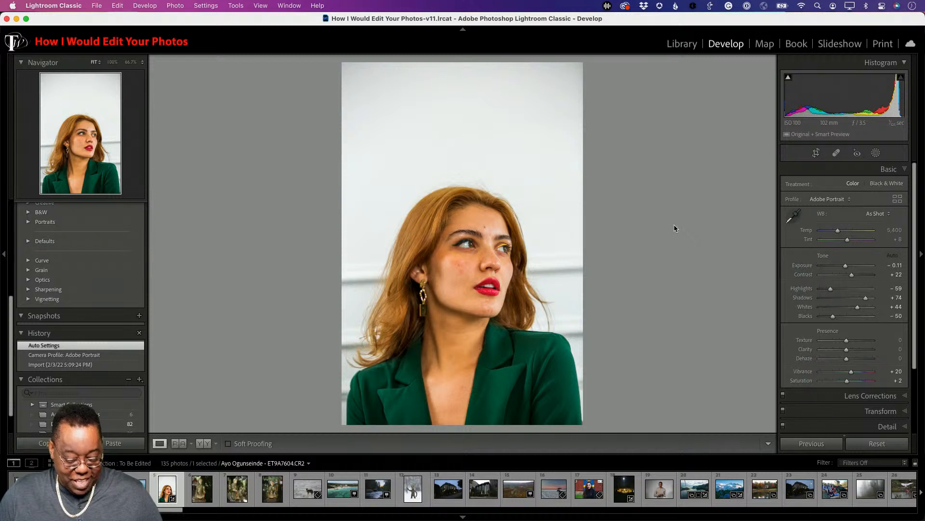
Step: Crop the portrait to a custom aspect, removing part of the empty wall above the woman's head
key("r")
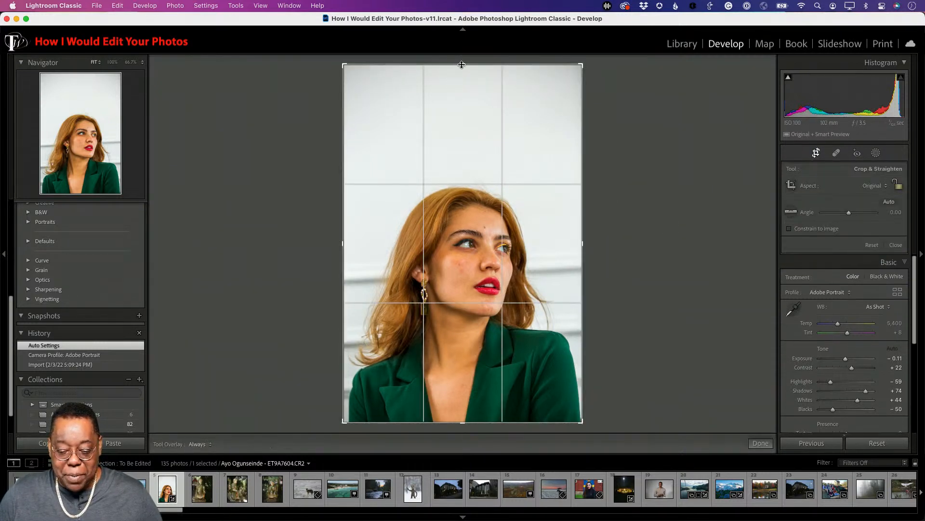
left_click_drag(461, 64, 459, 117)
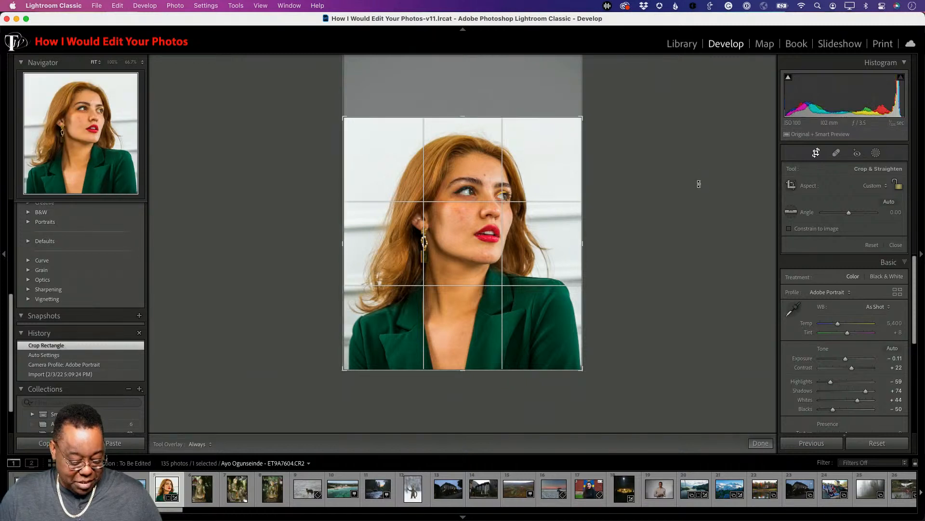
key("r")
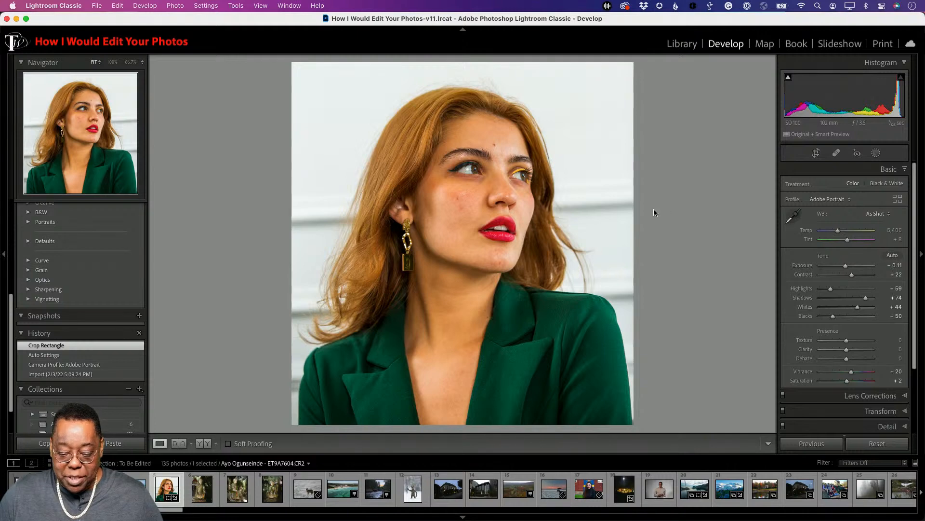
Step: Try to heal the dark spot on the forehead with the Spot Removal brush in Heal mode at size 52
left_click(500, 150)
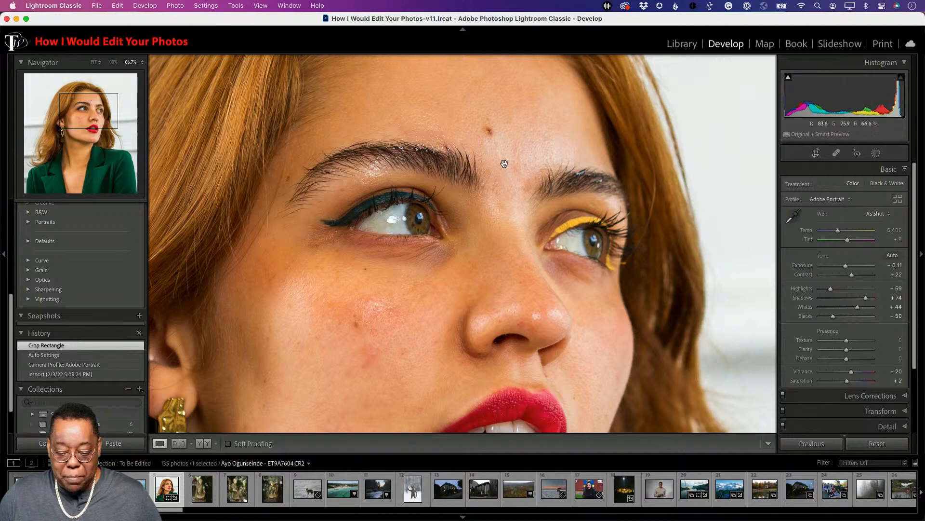
left_click(622, 225)
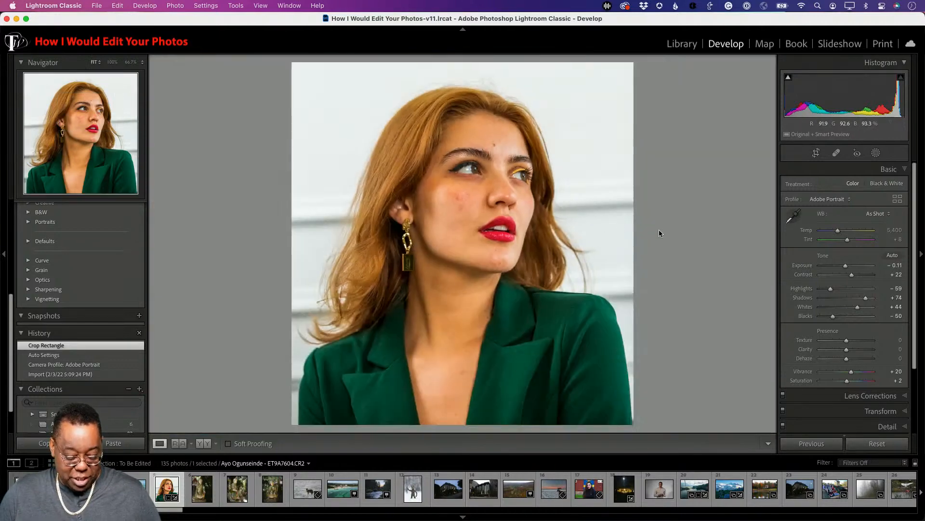
left_click(498, 144)
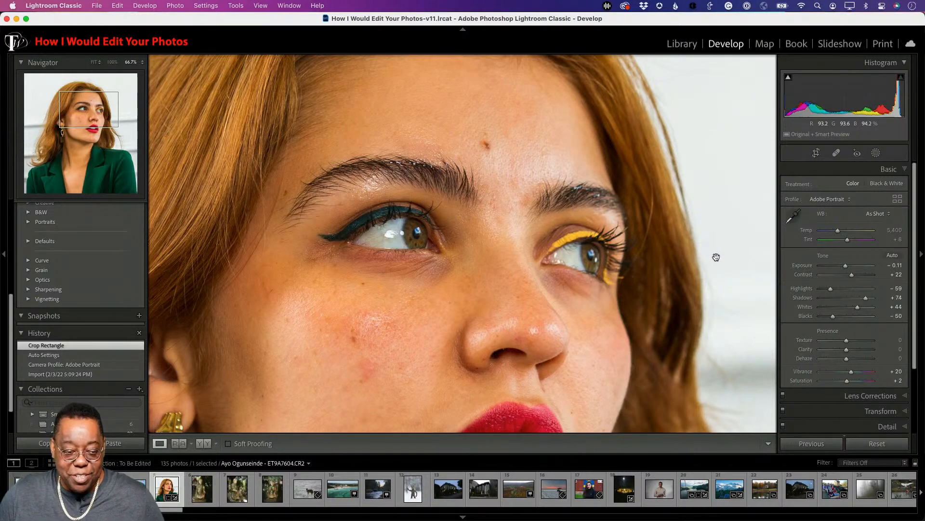
left_click(836, 154)
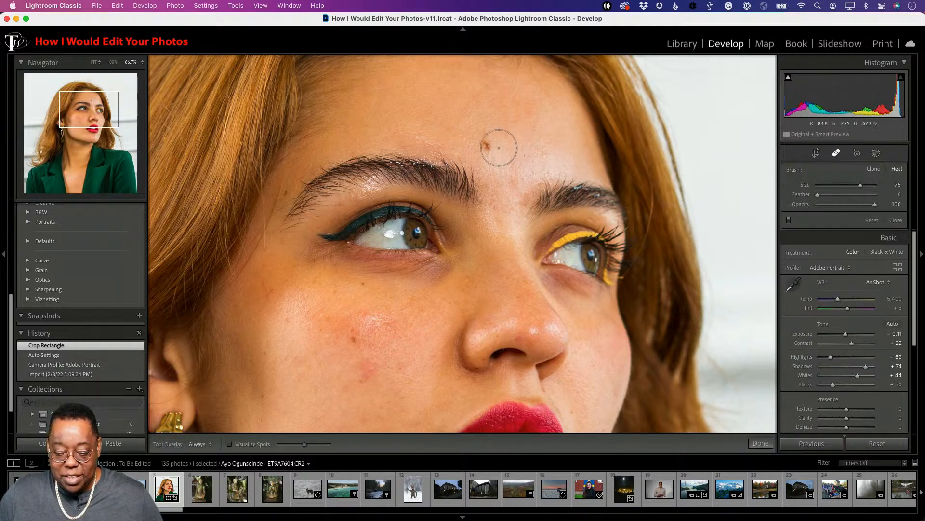
key("bracketleft")
key("bracketleft")
key("bracketleft")
key("bracketleft")
key("bracketleft")
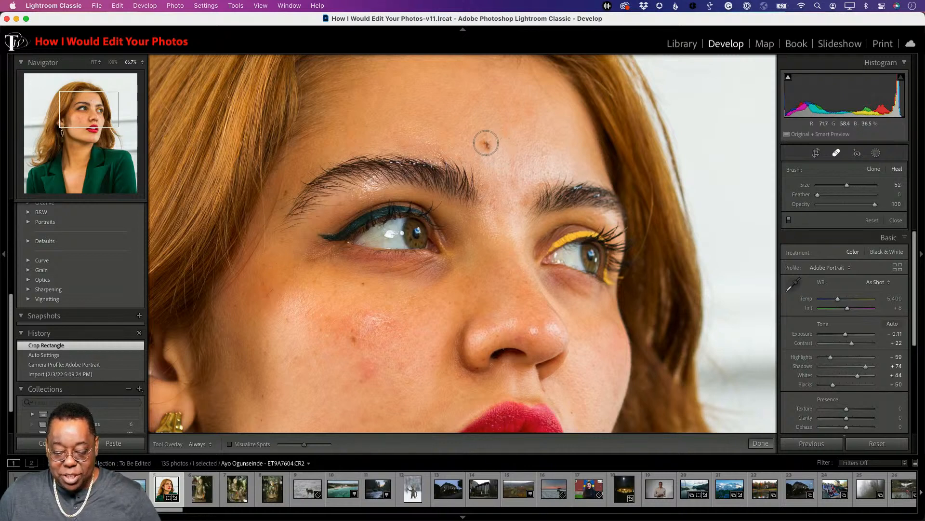
left_click(486, 143)
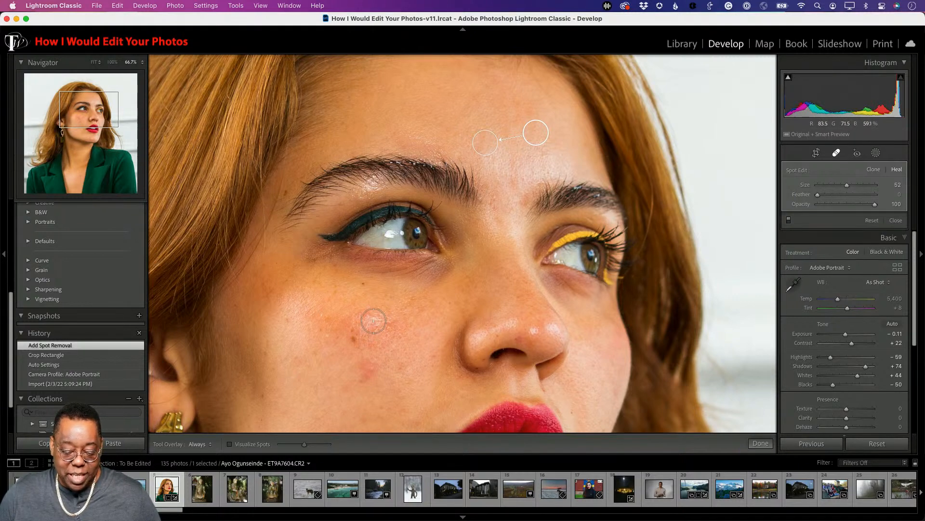
Step: Try to heal the red cheek blemish from a source moved lower on the cheek, and undo all spot removals
left_click(366, 373)
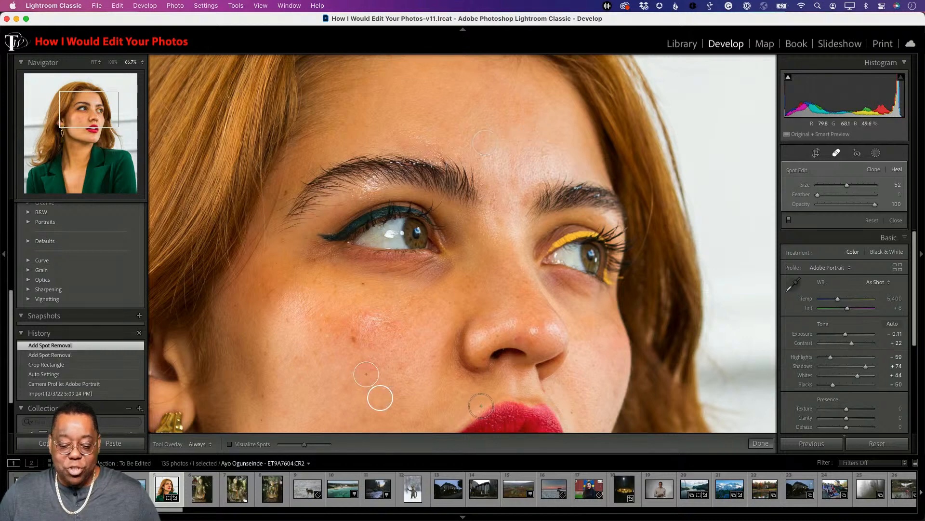
mouse_move(379, 402)
left_mouse_down()
mouse_move(358, 406)
mouse_move(341, 394)
mouse_move(398, 405)
mouse_move(369, 417)
mouse_move(340, 410)
left_mouse_up()
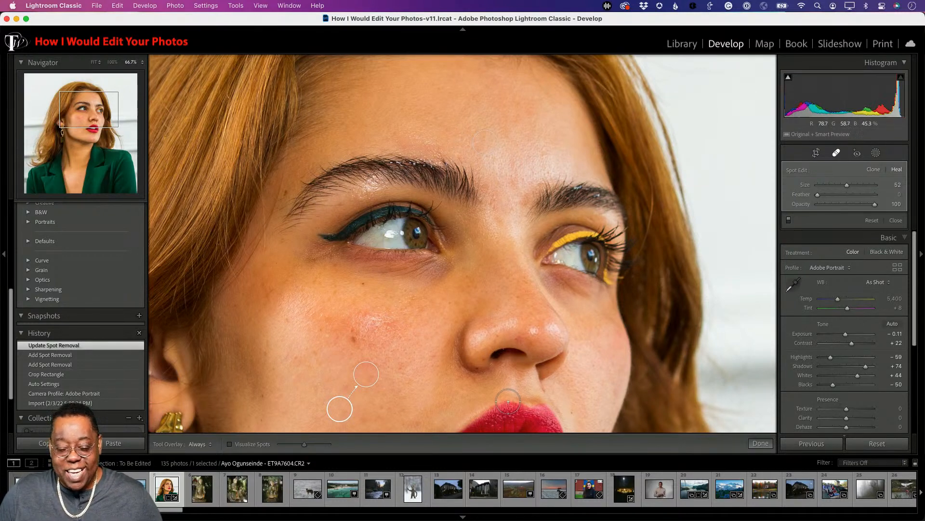
key("super+z")
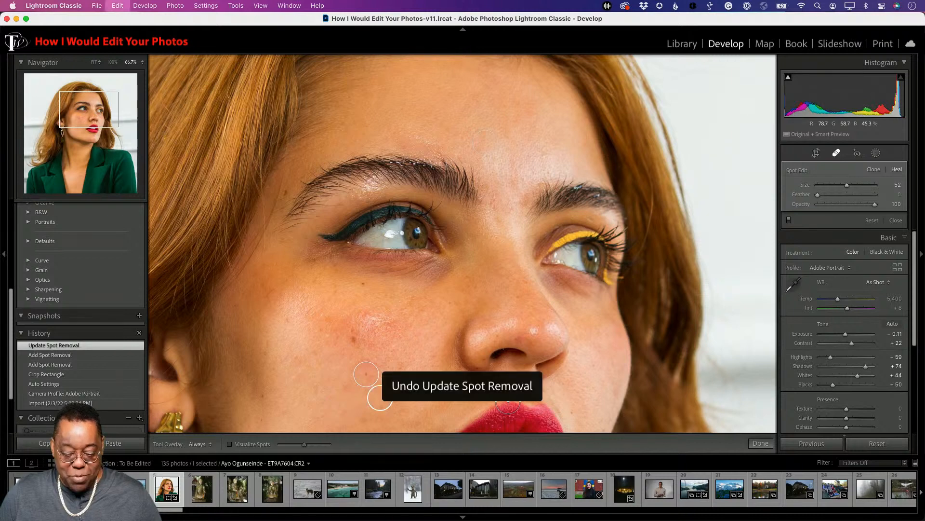
key("super+z")
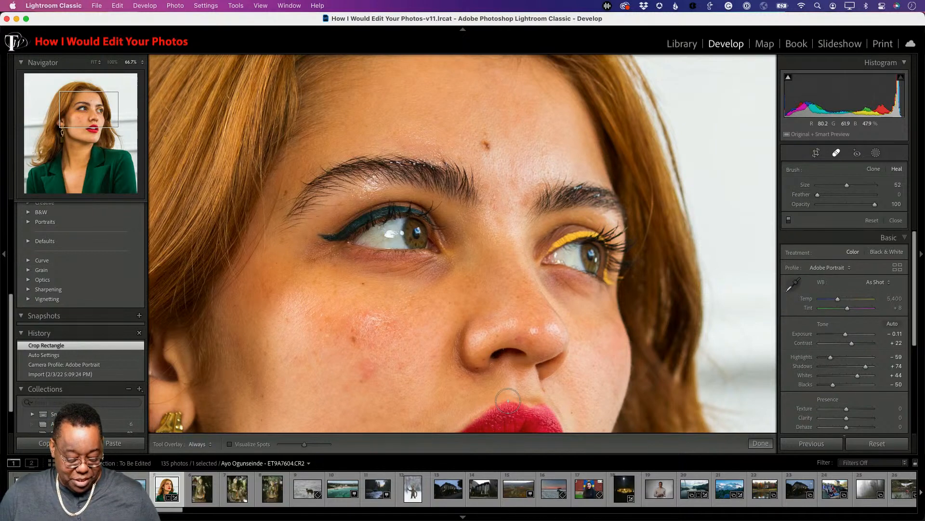
Step: Open the cropped portrait in Photoshop for editing and duplicate its Background layer
key("g")
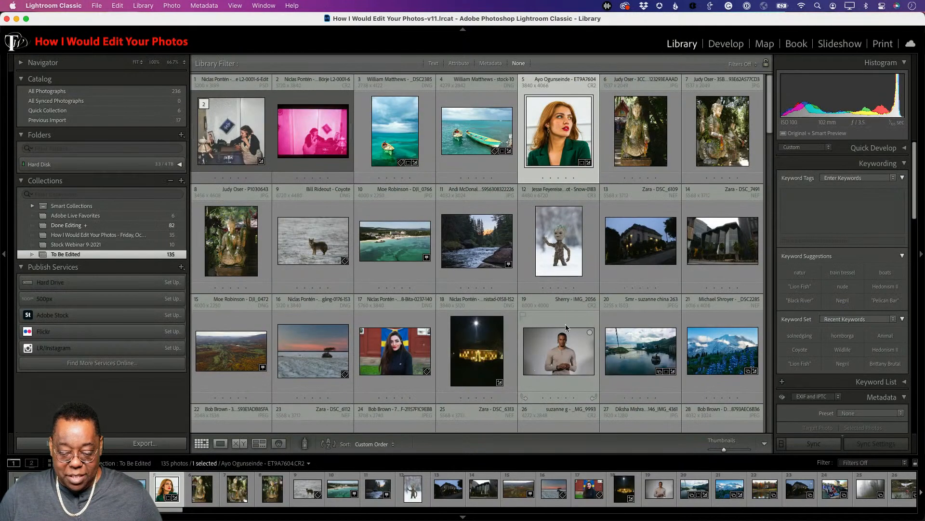
key("super+e")
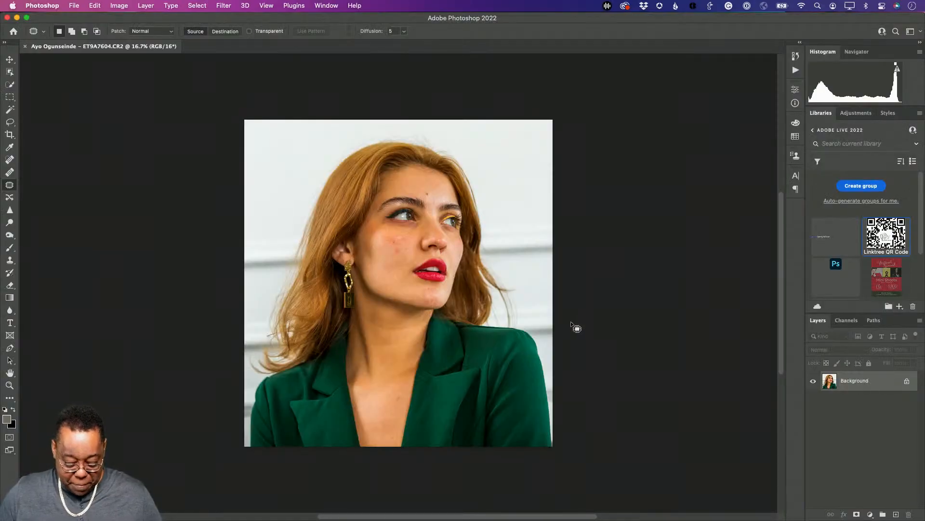
key("super+0")
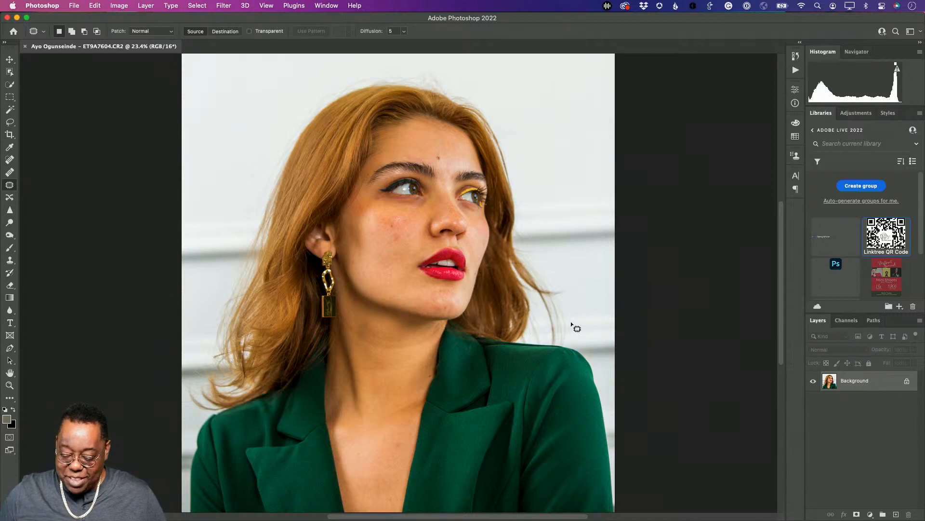
left_click_drag(886, 382, 895, 514)
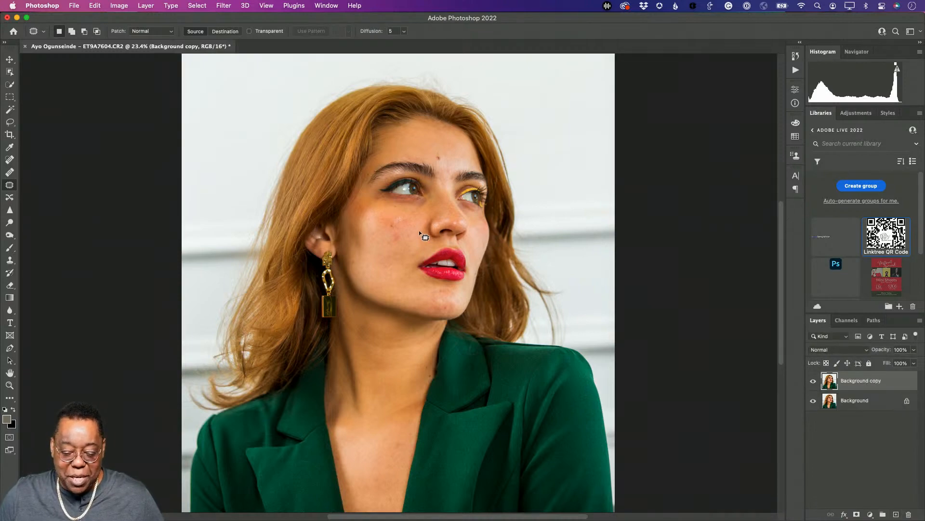
Step: Remove the dark spot on the forehead with the Spot Healing Brush in Content-Aware mode at size 40
key("z")
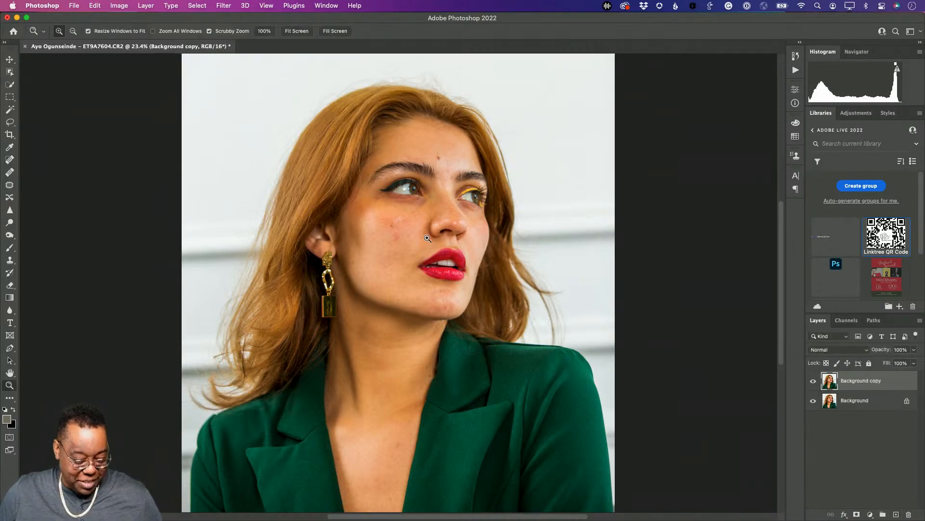
left_click_drag(426, 150, 489, 229)
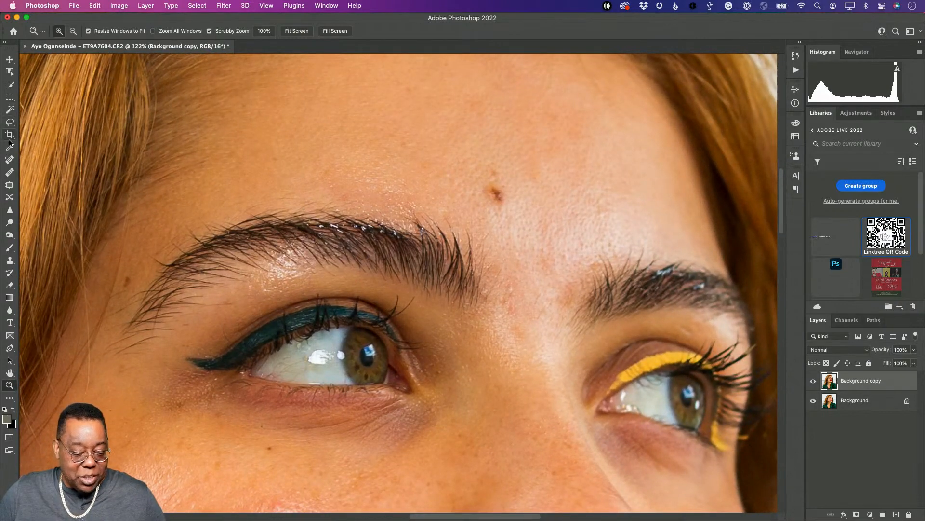
left_click(10, 164)
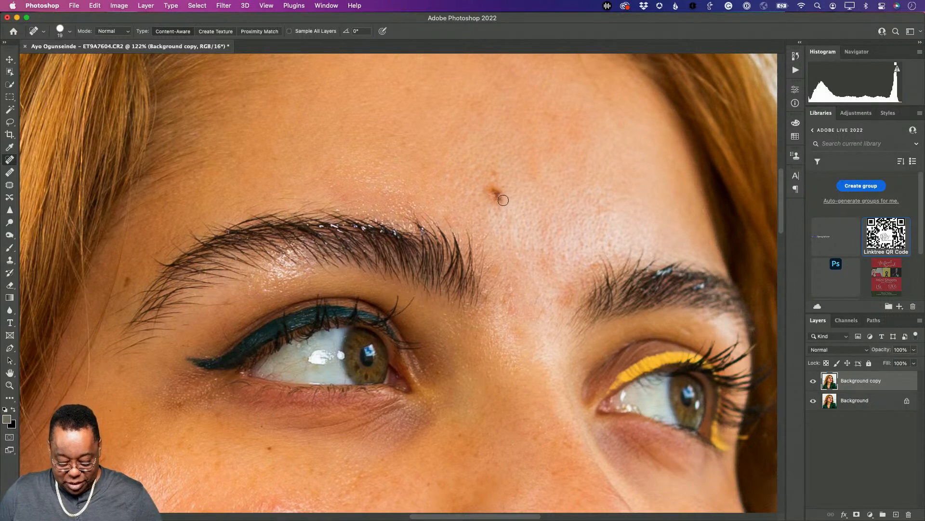
key("bracketright")
key("bracketright")
key("bracketright")
key("bracketright")
key("bracketright")
key("bracketright")
key("bracketright")
key("bracketright")
key("bracketright")
key("bracketright")
key("bracketright")
key("bracketright")
key("bracketright")
key("bracketright")
key("bracketright")
key("bracketright")
key("bracketright")
key("bracketright")
key("bracketright")
key("bracketright")
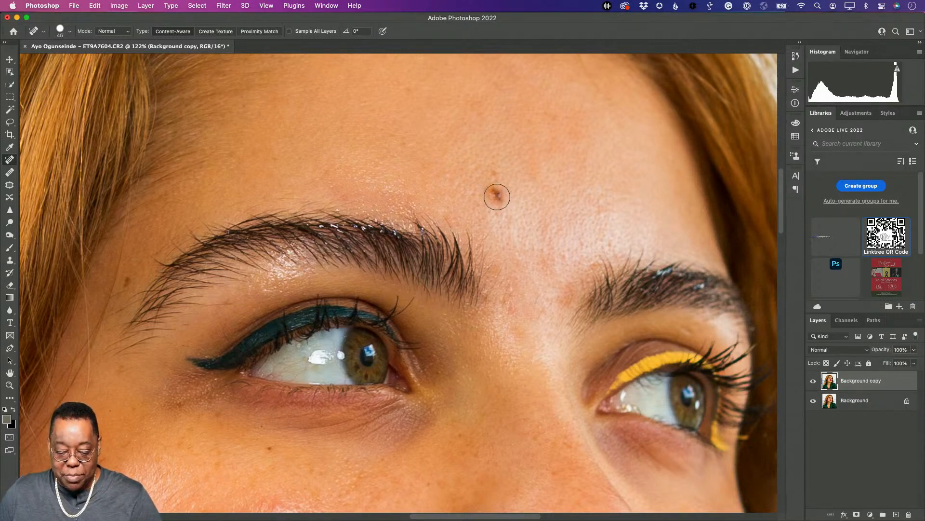
key("bracketleft")
key("bracketleft")
key("bracketleft")
key("bracketleft")
key("bracketleft")
key("bracketleft")
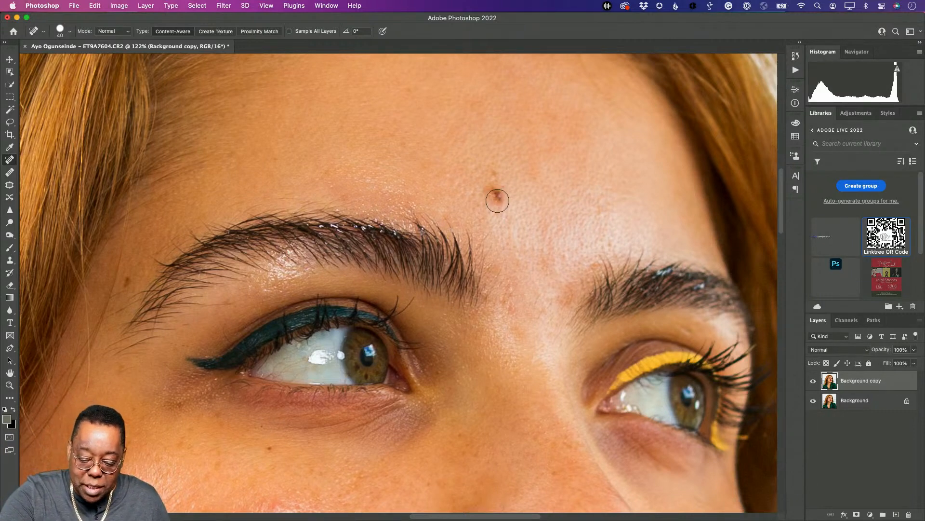
left_click_drag(497, 197, 498, 174)
left_click(493, 171)
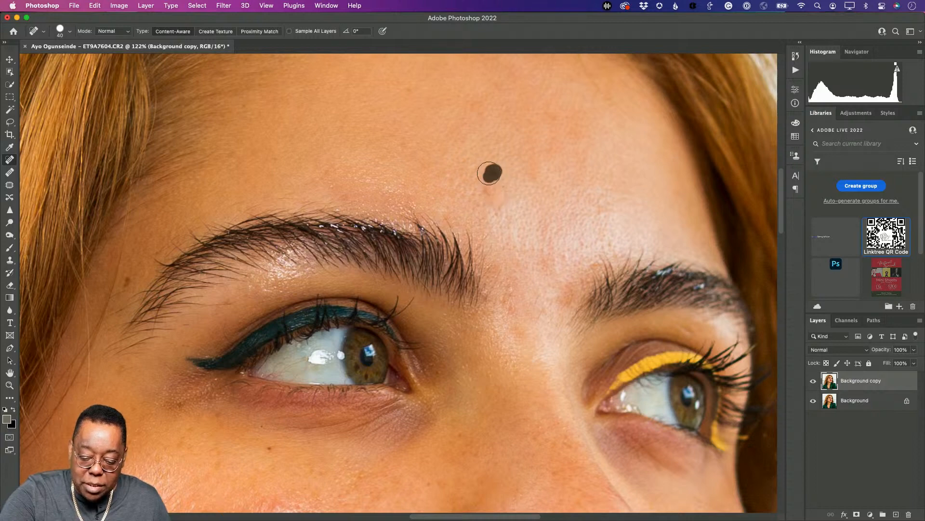
Step: Heal the remaining small marks above the brows, on the temple and on the cheek under the eye
left_click(486, 193)
left_click(471, 206)
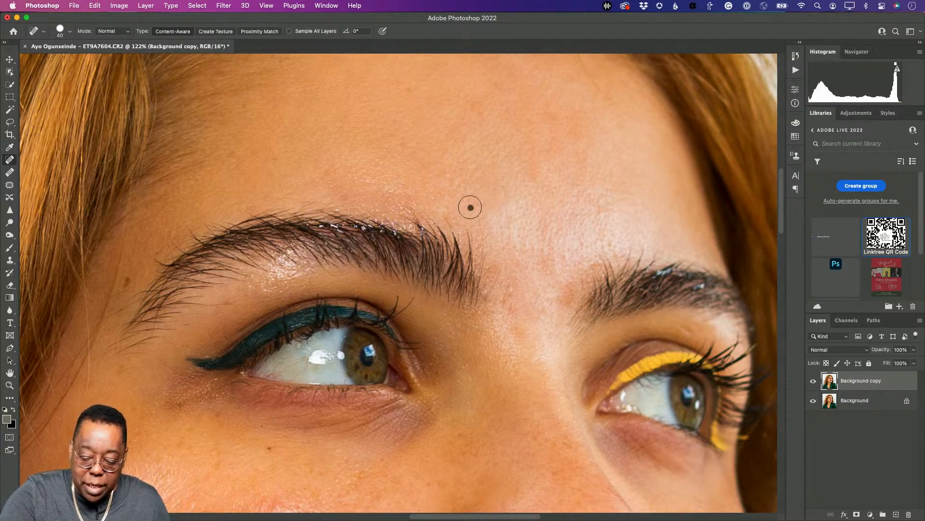
left_click(128, 280)
left_click(271, 446)
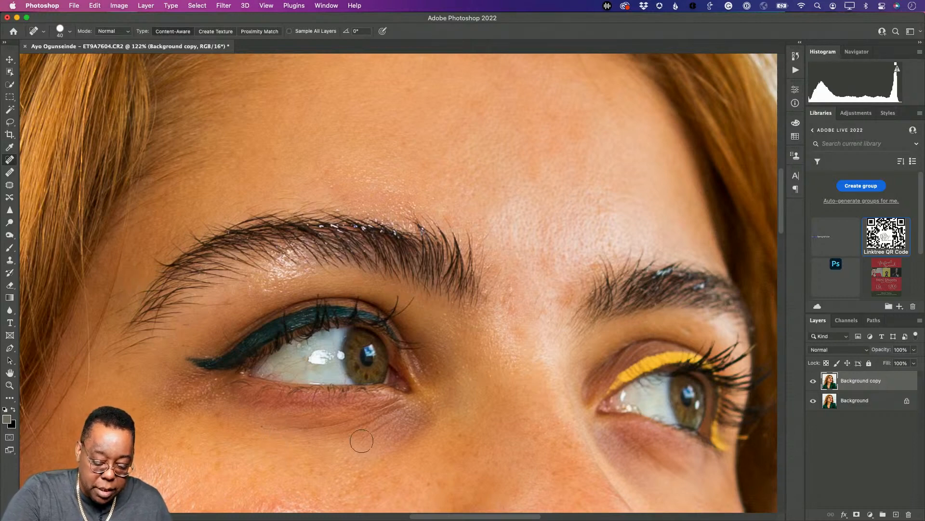
Step: Heal the shiny highlights and small spots on the nose tip, bridge and nostril with the Spot Healing Brush
mouse_move(480, 422)
left_mouse_down()
mouse_move(482, 346)
mouse_move(449, 246)
mouse_move(516, 242)
left_mouse_up()
left_click(562, 209)
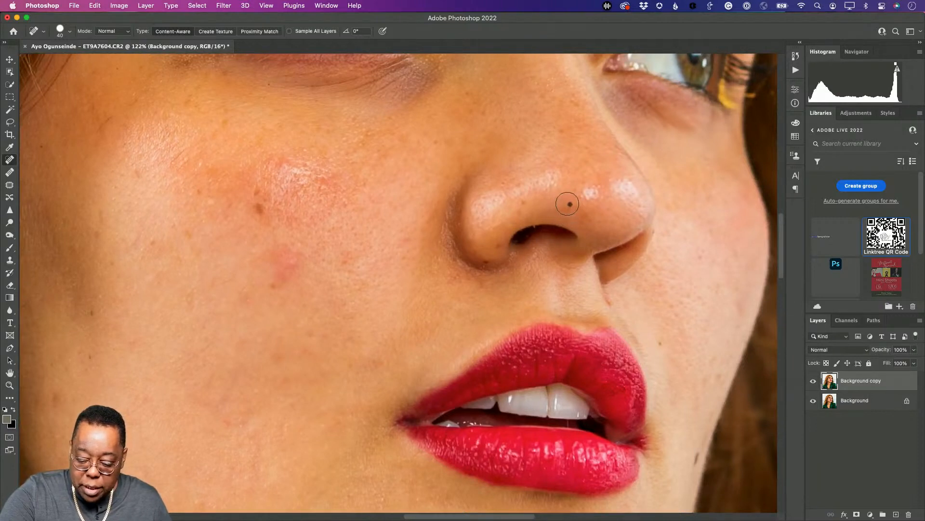
left_click(591, 193)
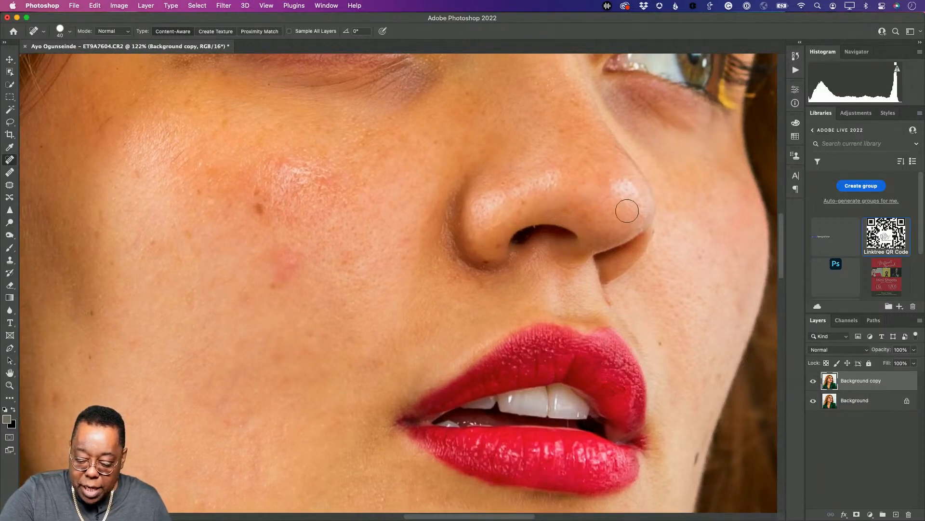
mouse_move(629, 202)
left_mouse_down()
mouse_move(635, 192)
mouse_move(623, 188)
mouse_move(630, 200)
left_mouse_up()
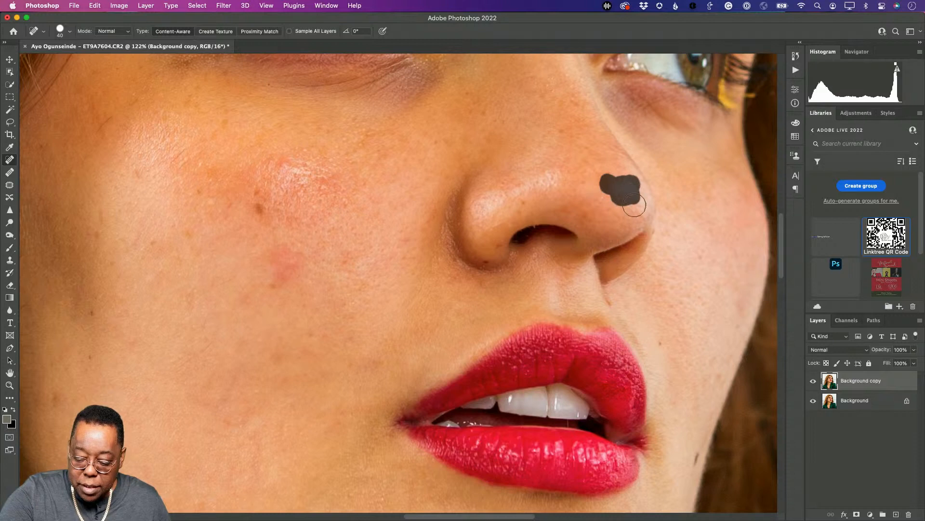
mouse_move(555, 188)
left_mouse_down()
mouse_move(518, 191)
mouse_move(491, 211)
mouse_move(478, 202)
mouse_move(479, 225)
mouse_move(521, 200)
left_mouse_up()
left_click(481, 201)
left_click(482, 217)
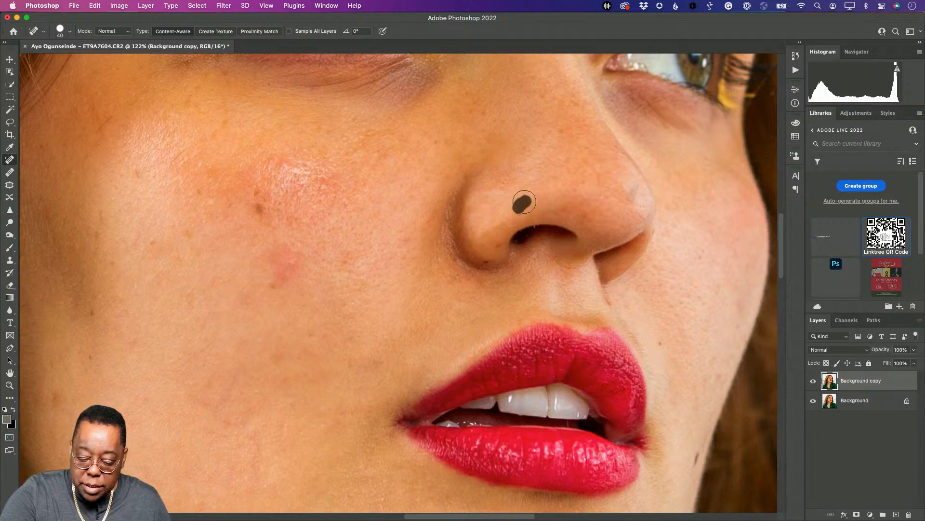
Step: Heal the shiny patch, the brown spot and nearby marks on the cheek beside the nose
mouse_move(302, 168)
left_mouse_down()
mouse_move(285, 175)
mouse_move(295, 193)
mouse_move(272, 195)
mouse_move(260, 218)
left_mouse_up()
left_click(254, 193)
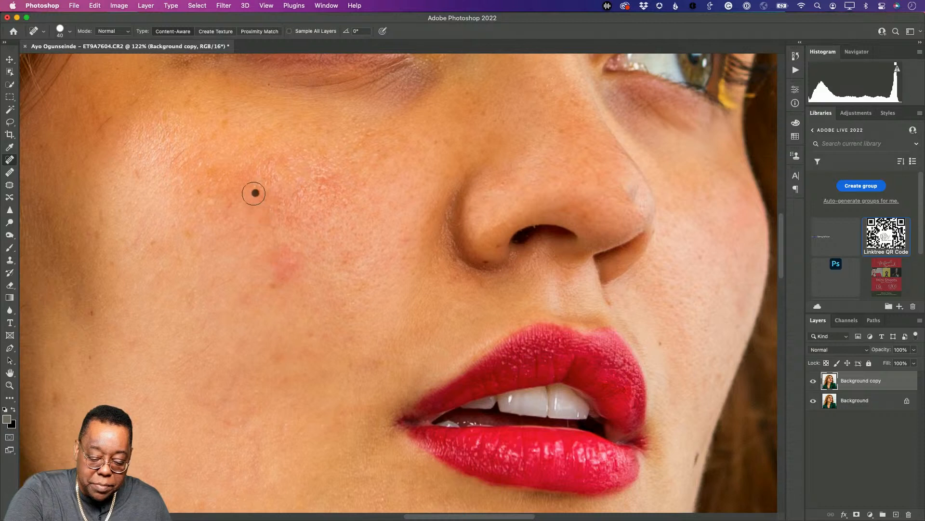
left_click_drag(207, 200, 190, 183)
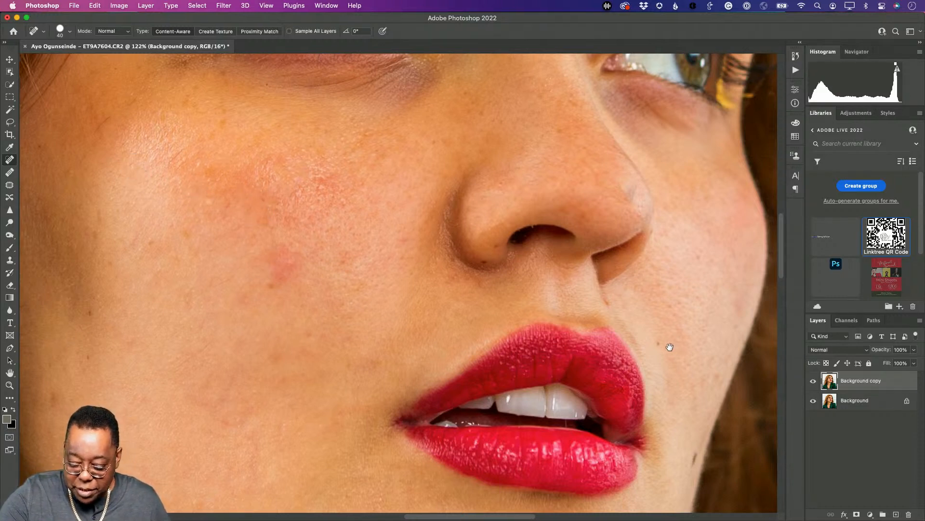
Step: Heal the mole on the far jawline and the blemishes on the chin and lower cheek
mouse_move(667, 346)
left_mouse_down()
mouse_move(588, 285)
mouse_move(583, 229)
left_mouse_up()
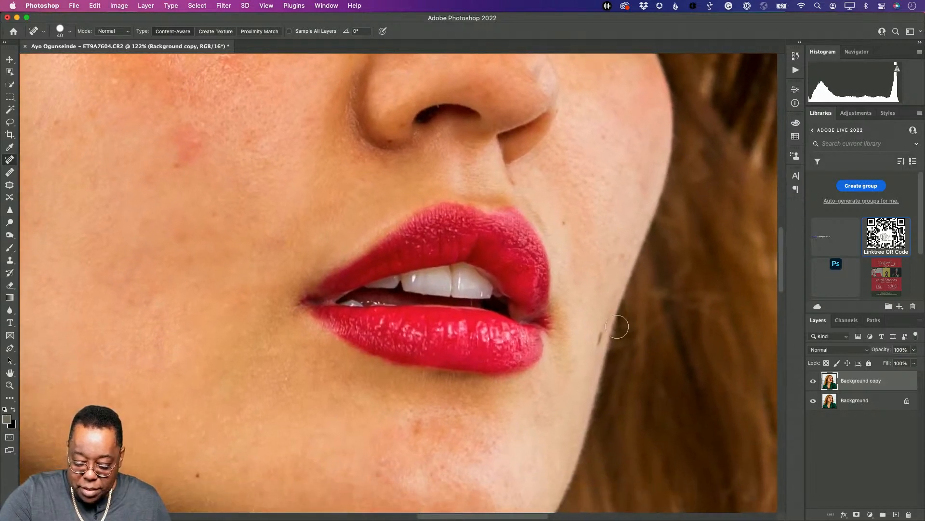
left_click(599, 339)
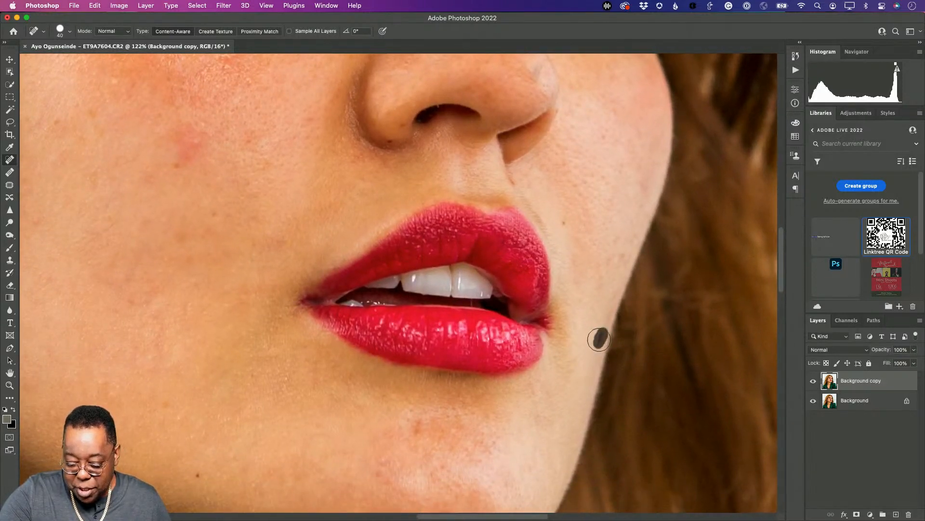
left_click_drag(422, 424, 419, 436)
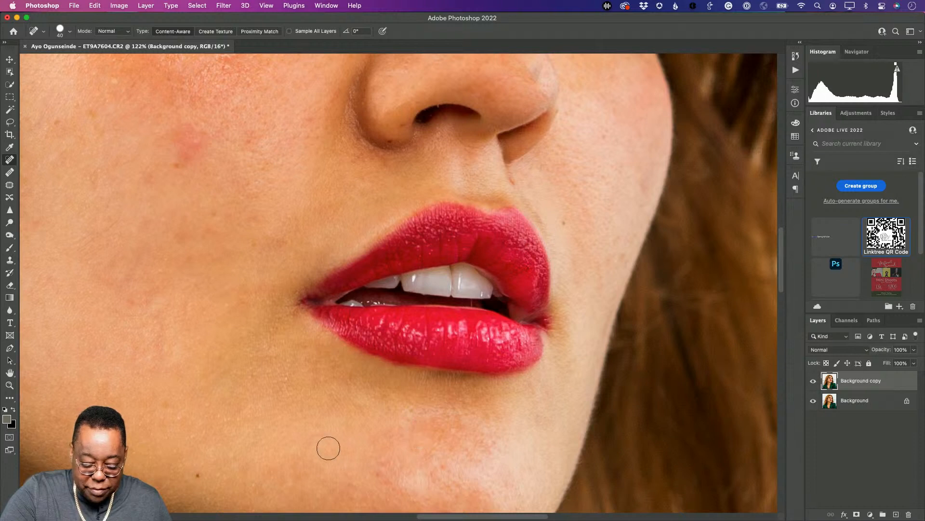
left_click_drag(327, 446, 444, 362)
left_click_drag(360, 379, 360, 371)
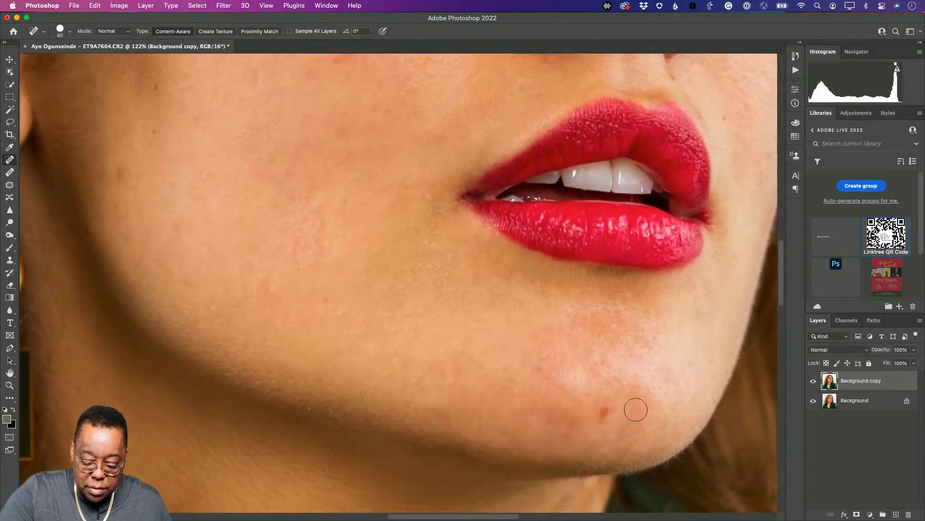
left_click_drag(602, 412, 608, 408)
Step: Heal the small blemishes between the jaw and cheek and the mark on the earlobe above the earring
left_click_drag(316, 321, 393, 441)
left_click_drag(502, 324, 511, 306)
left_click_drag(240, 431, 248, 452)
left_click_drag(276, 398, 277, 383)
left_click_drag(219, 376, 437, 315)
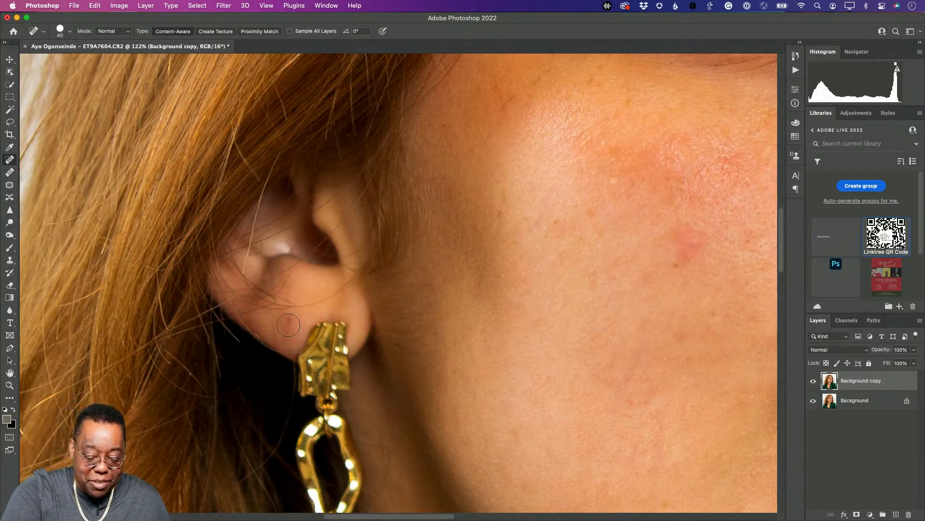
mouse_move(288, 325)
left_mouse_down()
mouse_move(305, 345)
mouse_move(282, 320)
left_mouse_up()
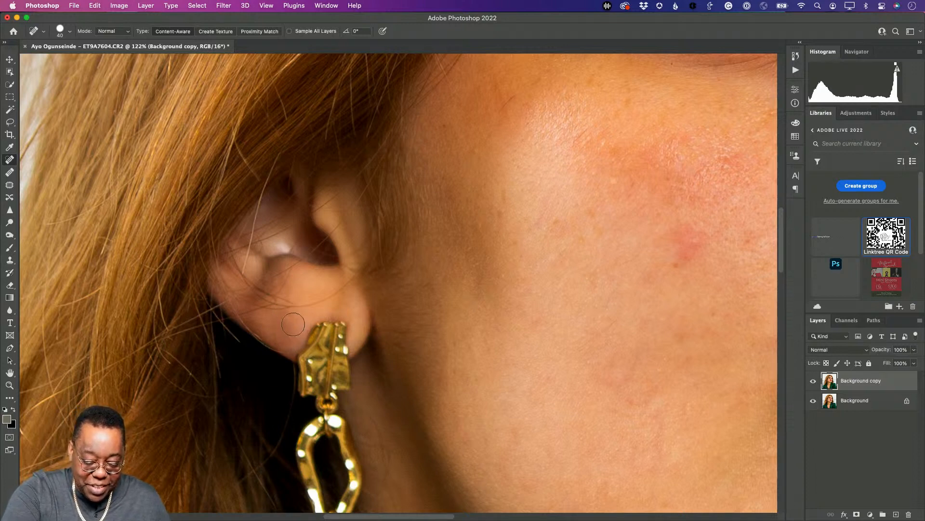
Step: Heal the remaining small spots on the cheeks, near the upper lip and at the base of the nostril
scroll(637, 242, "up", 5)
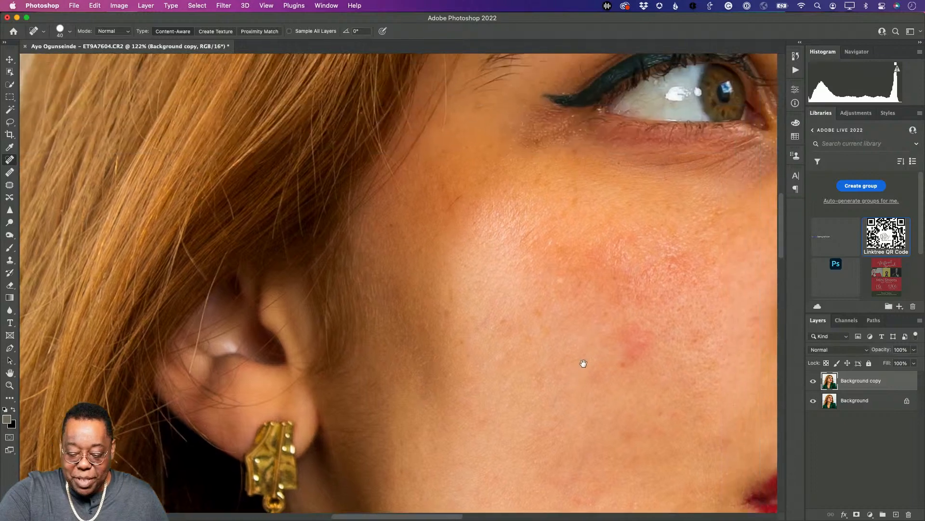
left_click_drag(516, 308, 500, 311)
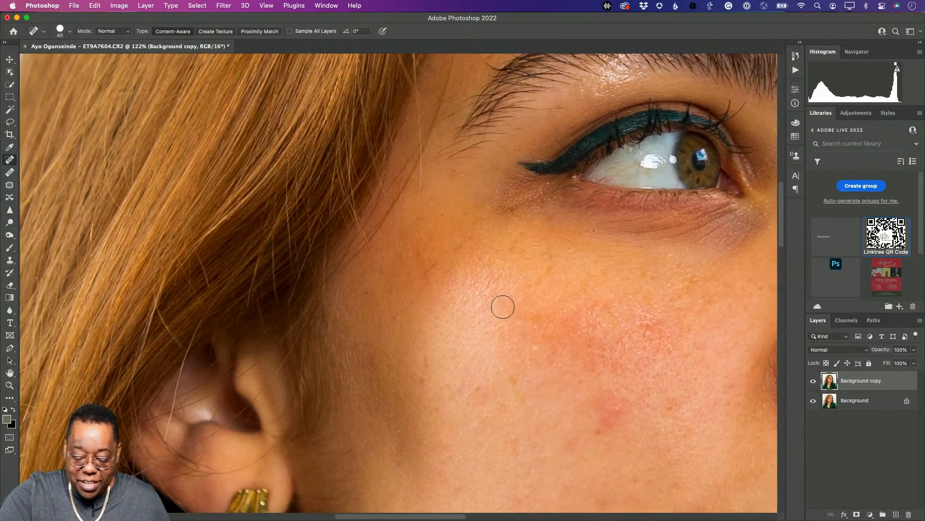
left_click_drag(623, 318, 525, 409)
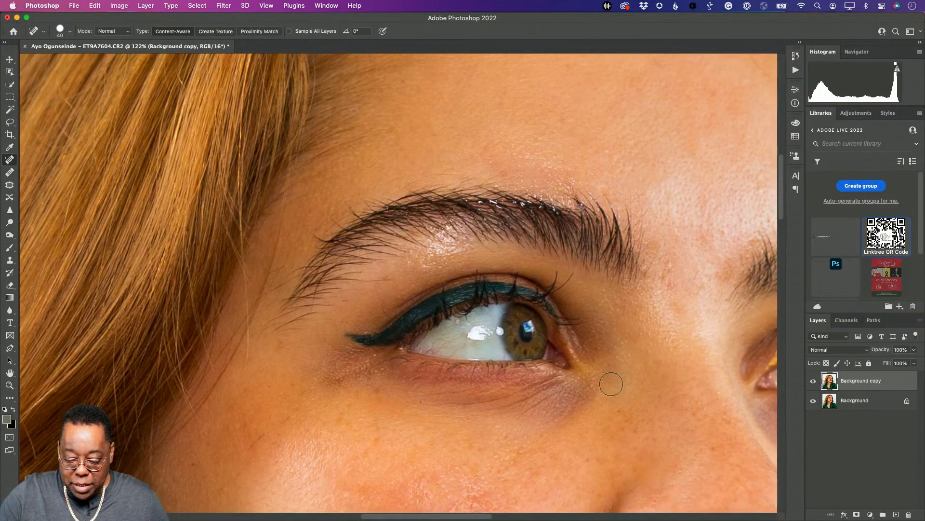
left_click_drag(674, 208, 624, 331)
mouse_move(659, 362)
left_mouse_down()
mouse_move(570, 412)
mouse_move(537, 258)
left_mouse_up()
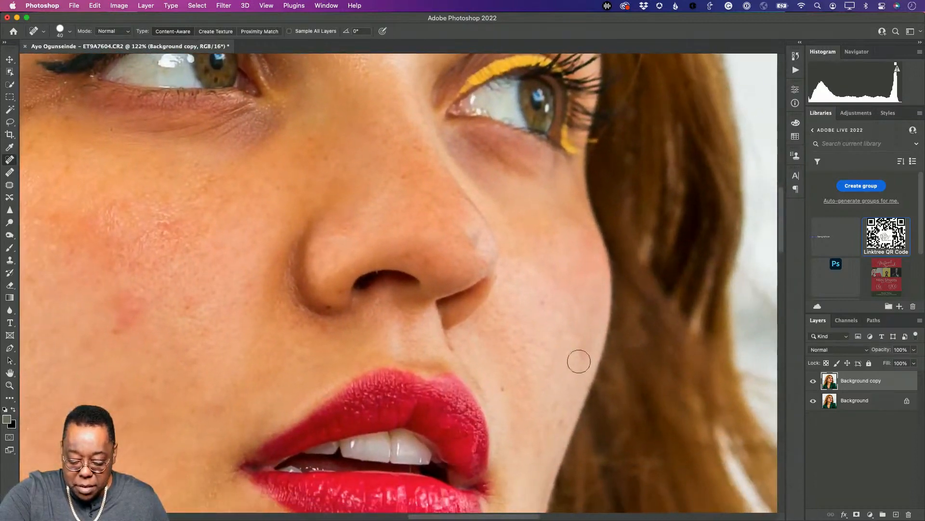
left_click_drag(569, 389, 584, 345)
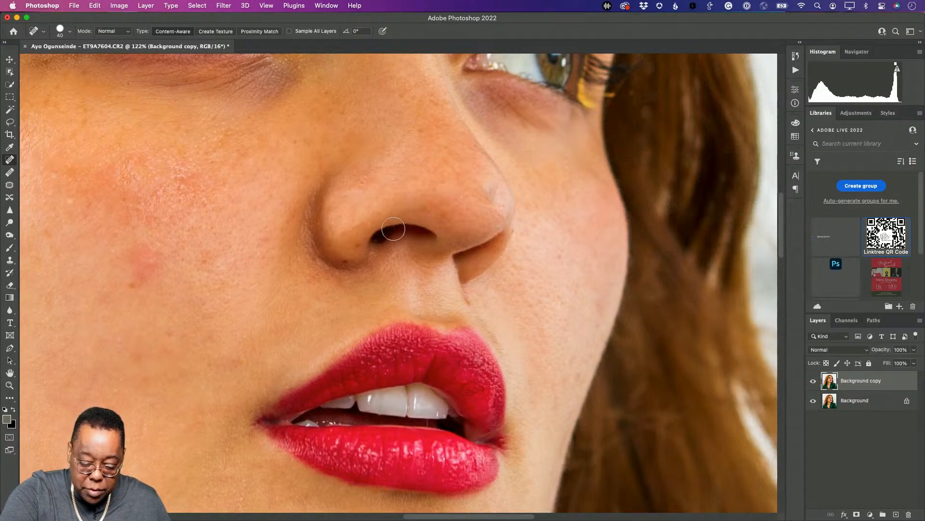
left_click(344, 262)
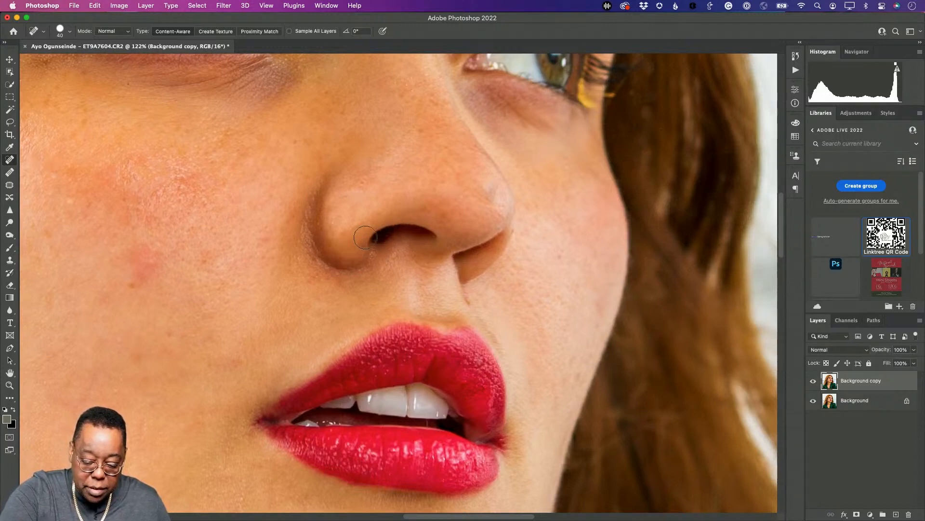
Step: Remove the moles on the neck and under the chin with the Spot Healing Brush
scroll(547, 368, "down", 10)
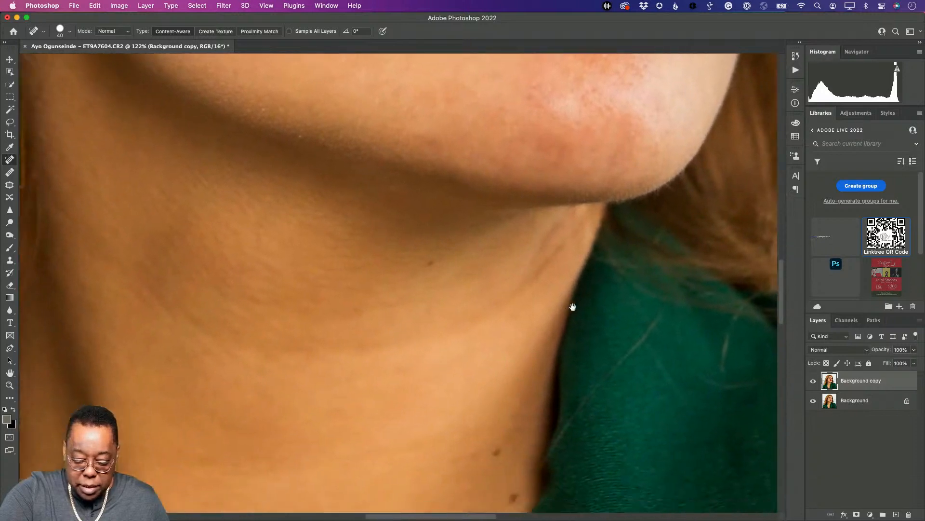
left_click_drag(573, 307, 626, 262)
left_click_drag(553, 391, 561, 419)
left_click_drag(571, 441, 568, 445)
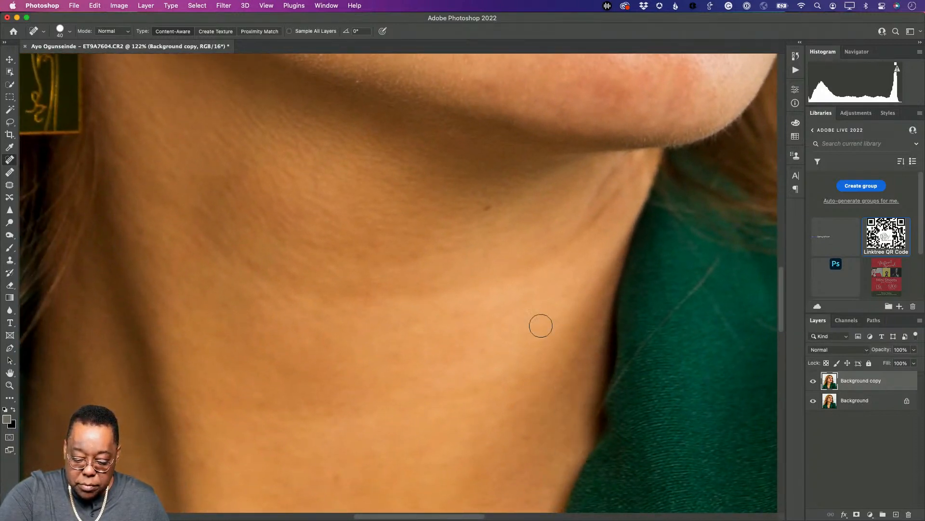
left_click_drag(486, 207, 490, 205)
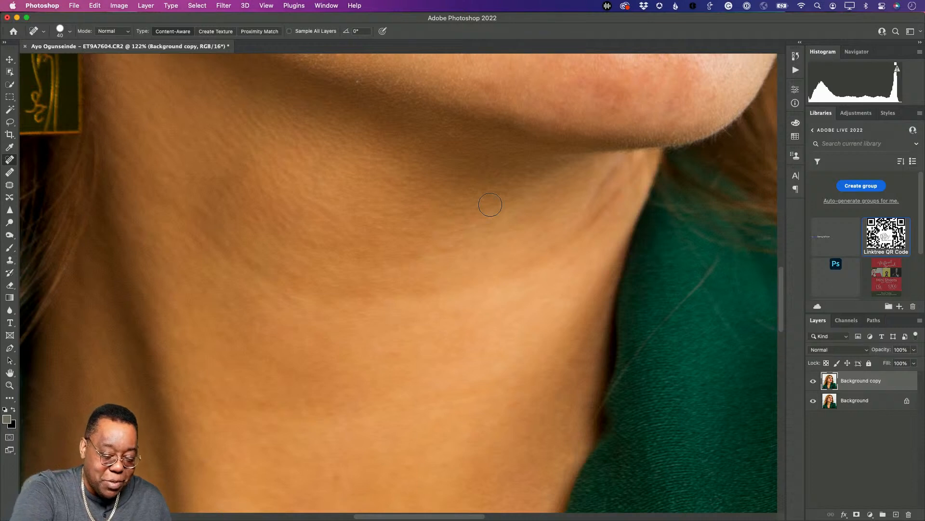
Step: Patch the long diagonal crease across the neck with smoother skin from lower down, using the Patch tool in Source mode
left_click(9, 184)
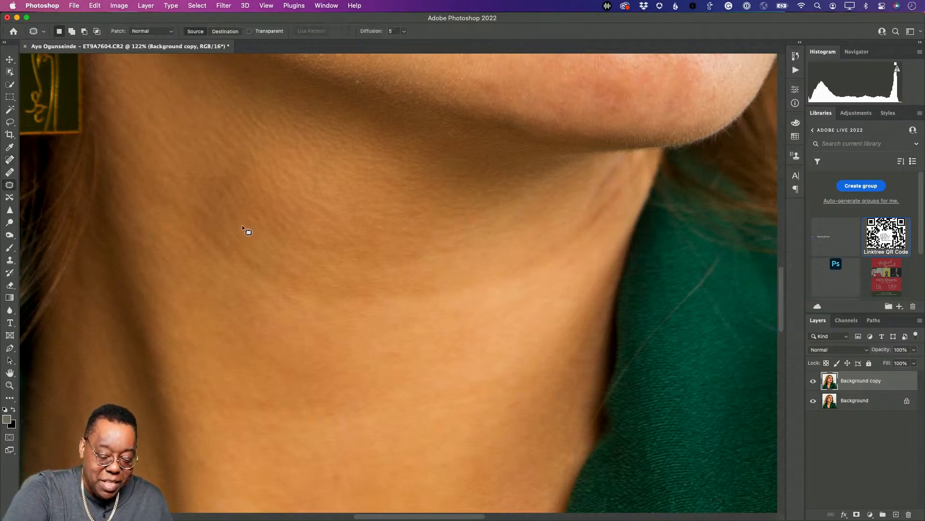
mouse_move(172, 223)
left_mouse_down()
mouse_move(339, 337)
mouse_move(436, 330)
mouse_move(386, 289)
left_mouse_up()
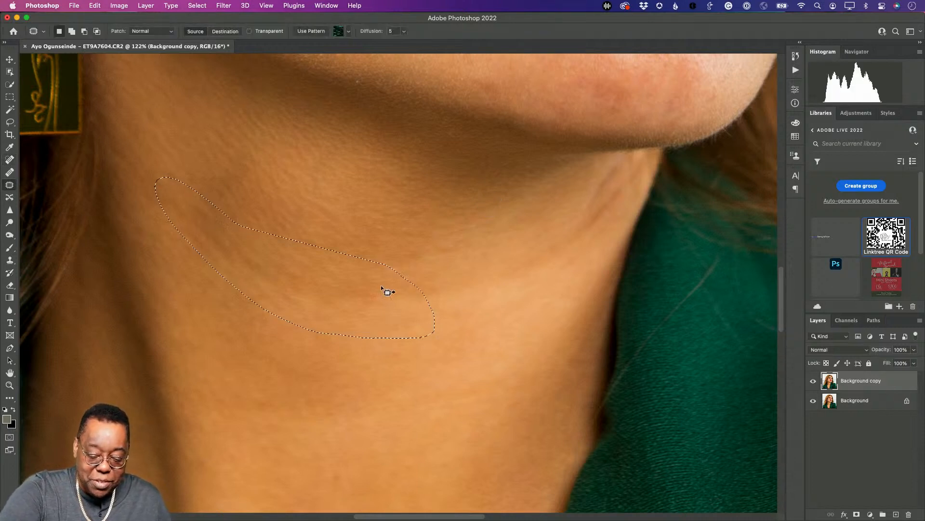
left_click_drag(386, 332, 415, 401)
key("ctrl+d")
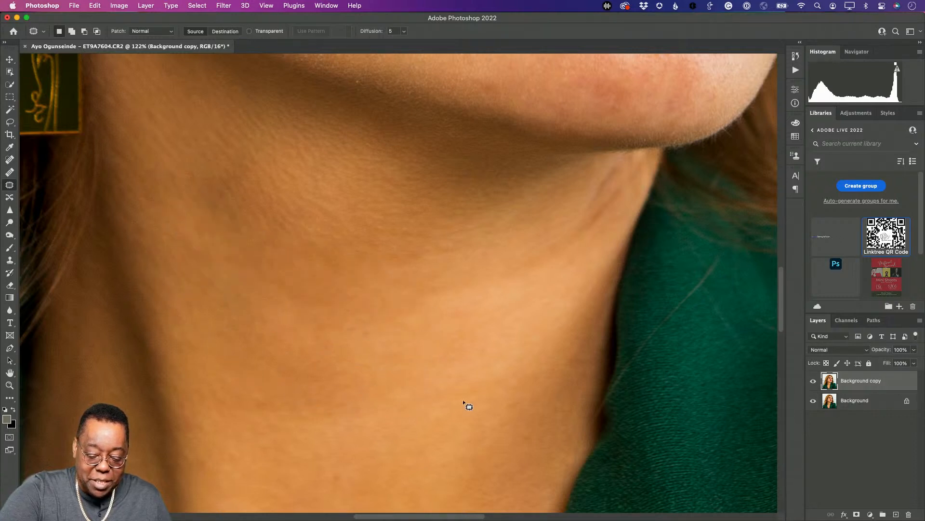
Step: Patch the two remaining horizontal creases on the middle and lower neck with clean skin just below them
mouse_move(517, 255)
left_mouse_down()
mouse_move(418, 289)
mouse_move(558, 270)
mouse_move(518, 256)
left_mouse_up()
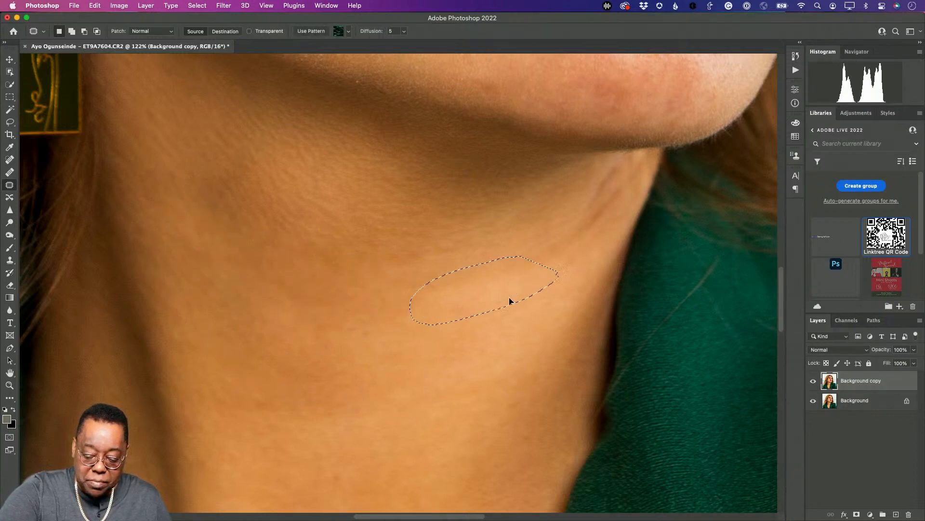
left_click_drag(510, 302, 494, 345)
key("ctrl+d")
mouse_move(322, 383)
left_mouse_down()
mouse_move(316, 433)
mouse_move(530, 376)
mouse_move(333, 382)
left_mouse_up()
left_click_drag(471, 388, 472, 459)
key("ctrl+d")
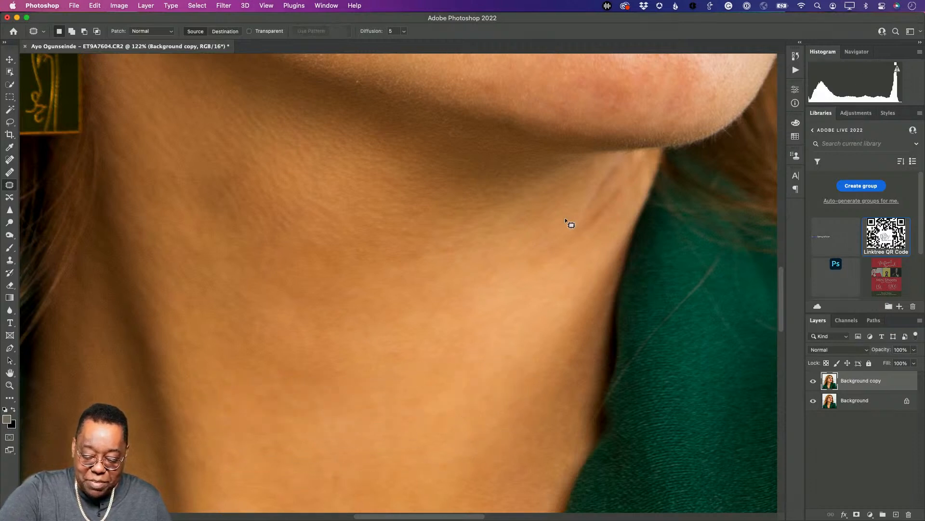
Step: Patch the creases under the jaw near the jacket collar, including the remaining edge marks, with smoother skin from lower on the neck
left_click_drag(549, 232, 595, 246)
left_click_drag(628, 181, 574, 213)
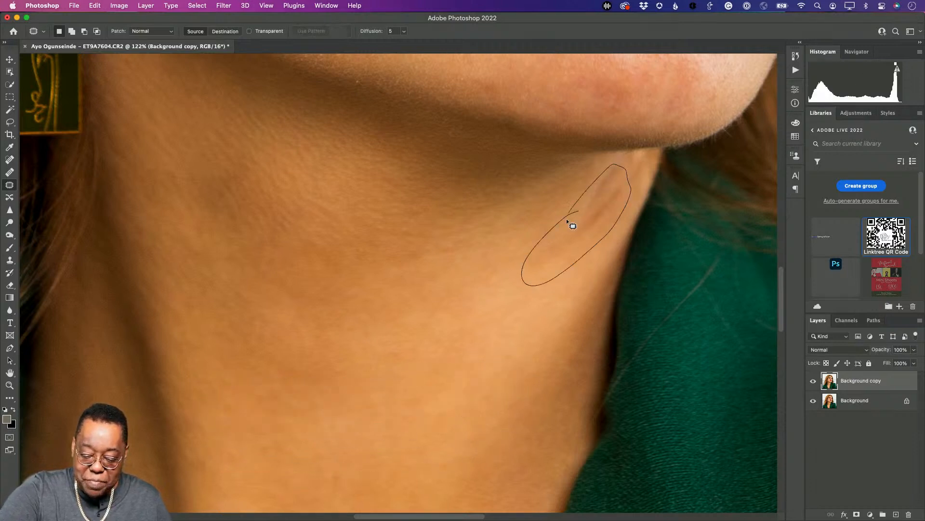
left_click_drag(573, 254, 540, 375)
key("ctrl+d")
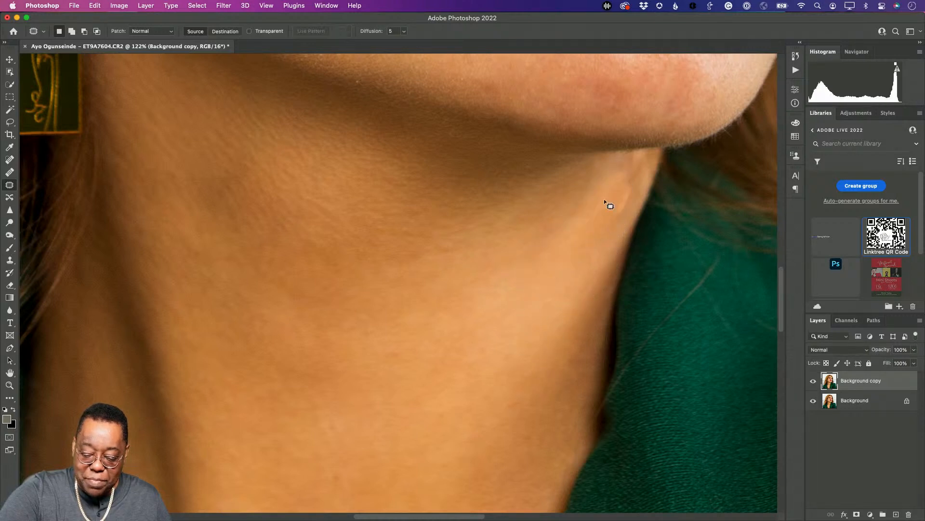
left_click_drag(636, 193, 579, 254)
key("ctrl+d")
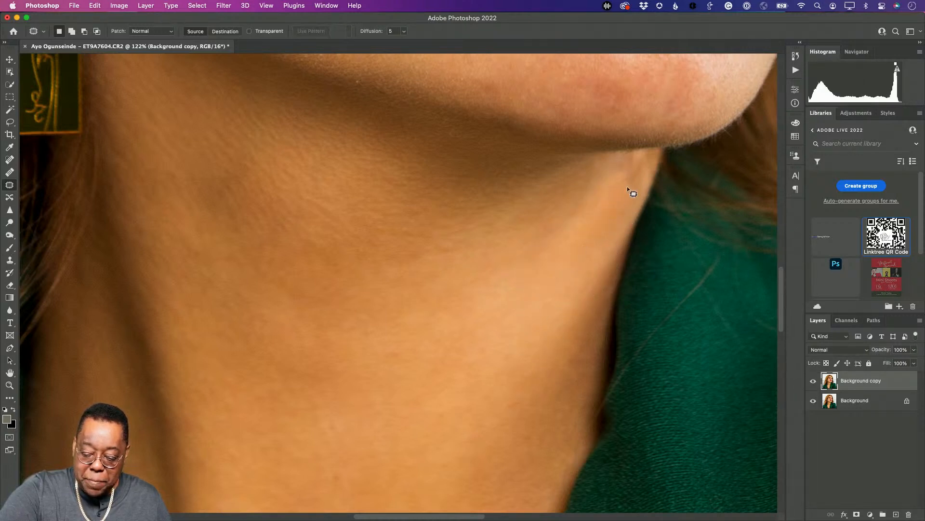
left_click_drag(643, 159, 600, 224)
key("ctrl+d")
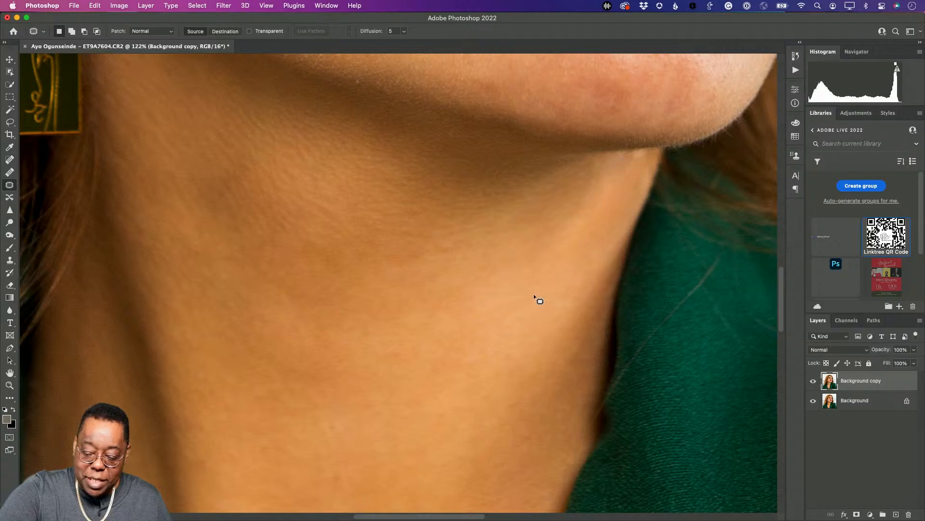
Step: Patch the uneven skin area in the middle of the neck with smoother skin from below
mouse_move(388, 235)
left_mouse_down()
mouse_move(355, 265)
mouse_move(386, 236)
left_mouse_up()
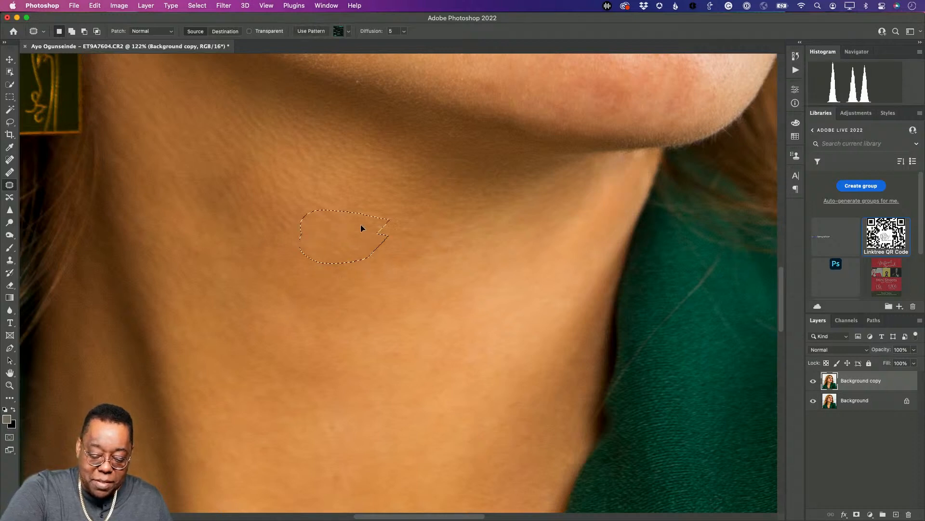
left_click_drag(311, 353, 275, 424)
key("super+d")
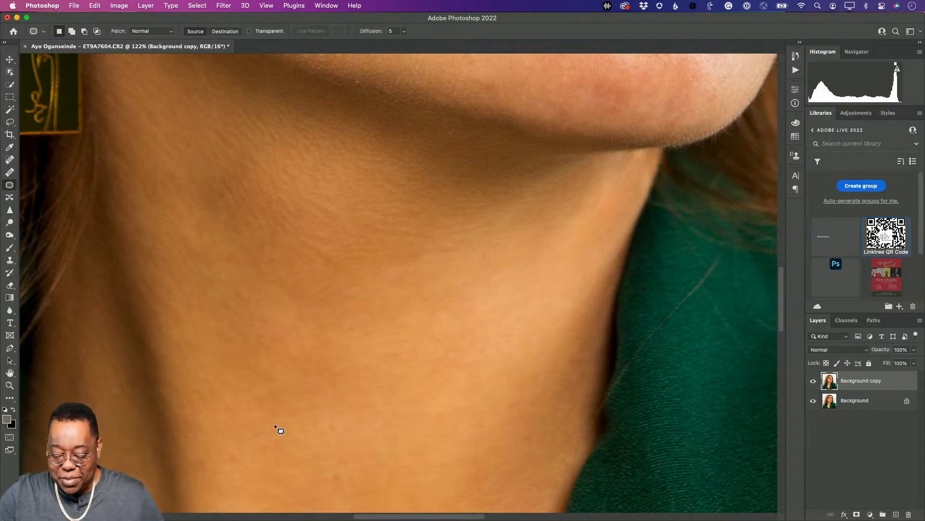
Step: Patch out the stray hairs lying across the green jacket collar, using clean fabric nearby
mouse_move(641, 336)
left_mouse_down()
mouse_move(590, 418)
mouse_move(689, 310)
left_mouse_up()
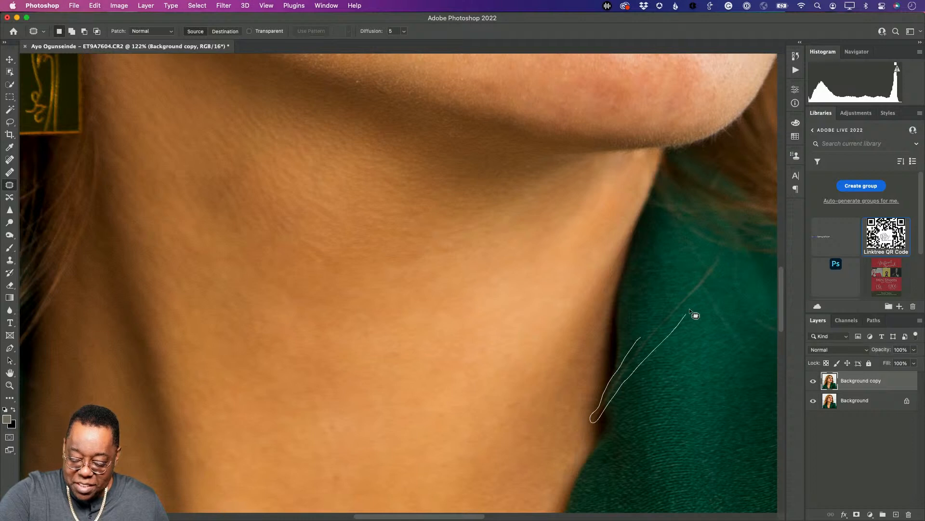
left_click_drag(710, 272, 708, 273)
left_click_drag(657, 326, 674, 377)
key("ctrl+d")
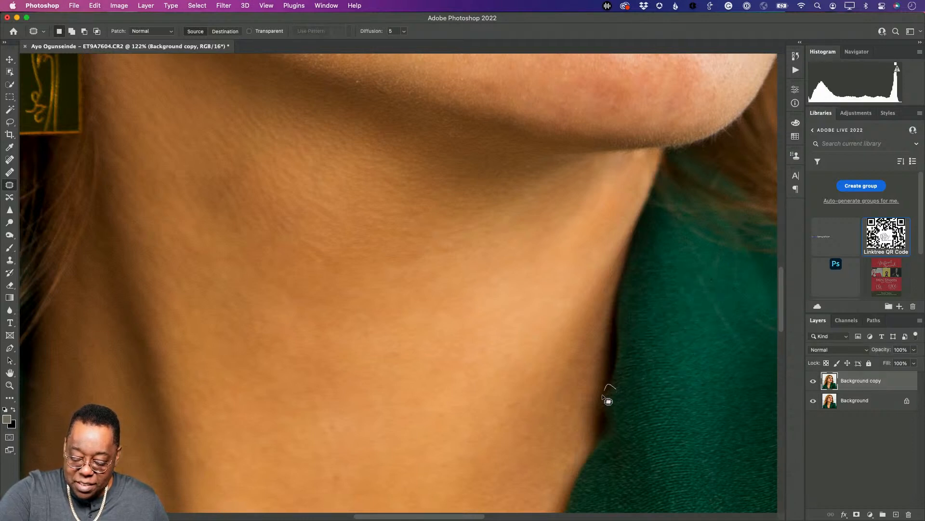
mouse_move(602, 395)
left_mouse_down()
mouse_move(605, 410)
mouse_move(616, 386)
left_mouse_up()
key("super+d")
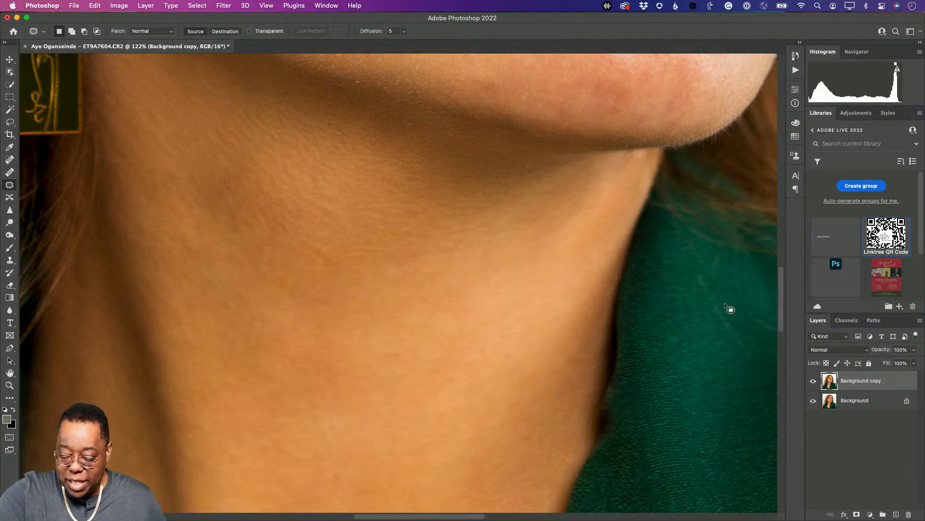
mouse_move(712, 322)
left_mouse_down()
mouse_move(746, 347)
mouse_move(708, 373)
left_mouse_up()
key("super+d")
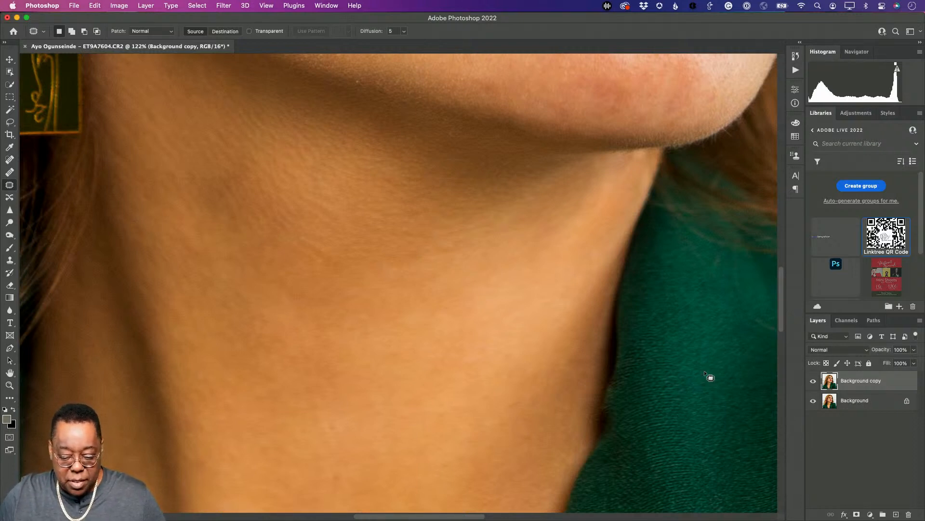
Step: Review the whole portrait and examine the flyaway hairs above the top of the head up close
key("super+0")
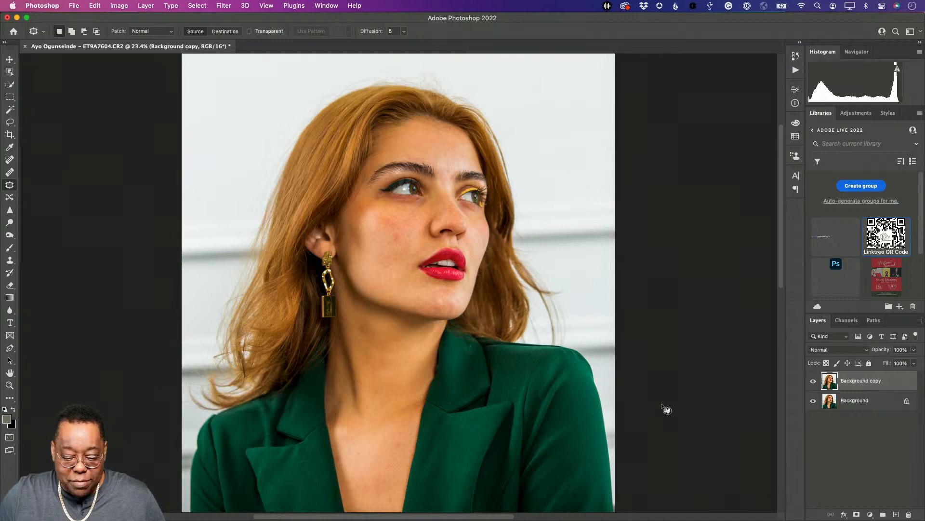
key("z")
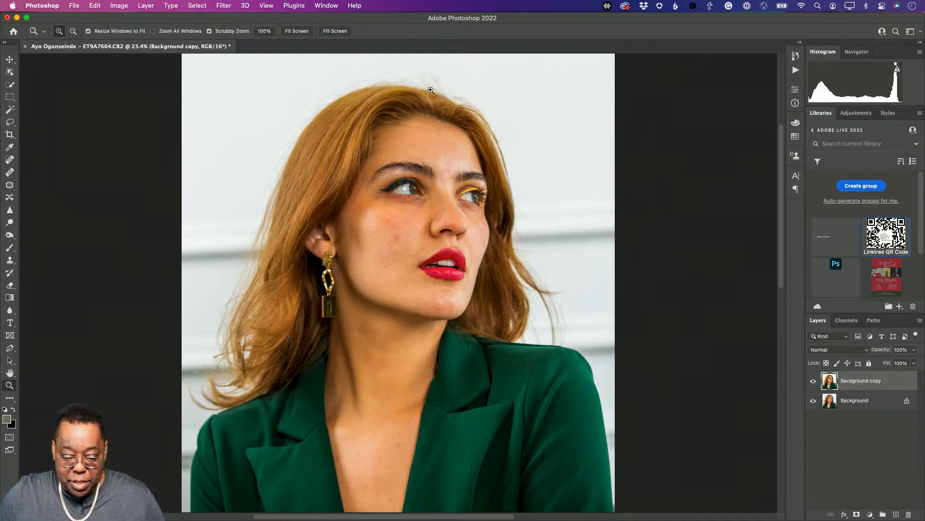
left_click_drag(477, 140, 473, 247)
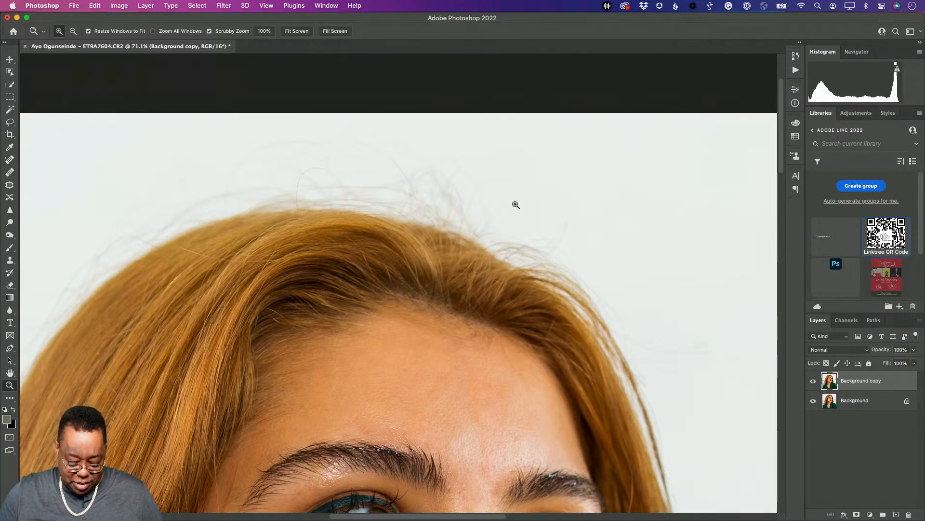
key("super+0")
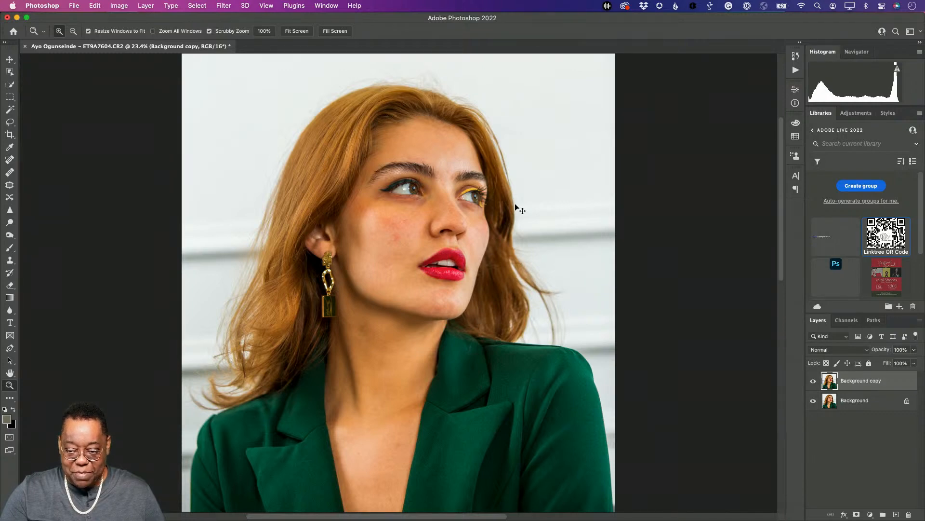
key("super+equal")
key("super+equal")
key("super+equal")
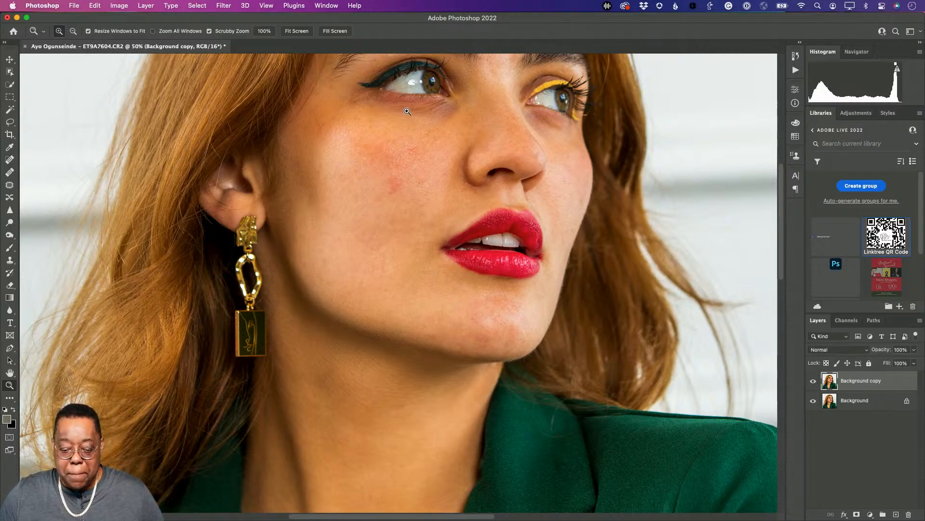
left_click_drag(407, 108, 386, 434)
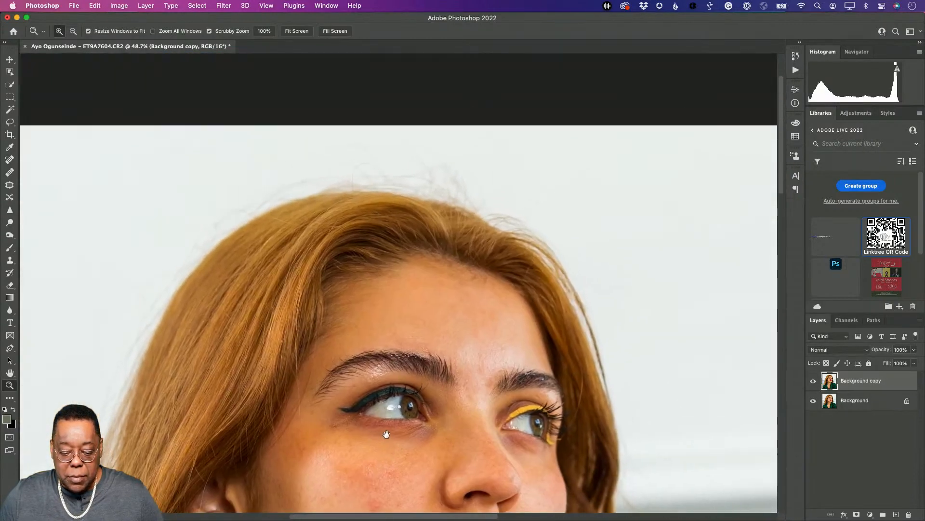
mouse_move(407, 178)
left_mouse_down()
mouse_move(435, 198)
mouse_move(418, 193)
left_mouse_up()
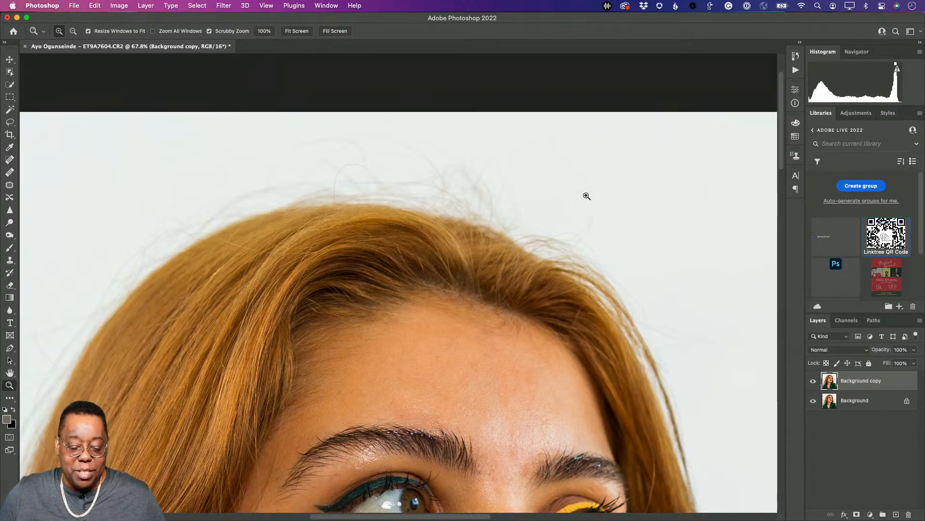
Step: Outline the flyaway hairs above the crown with the Patch tool and try patching them with clean background in Normal mode
left_click(9, 184)
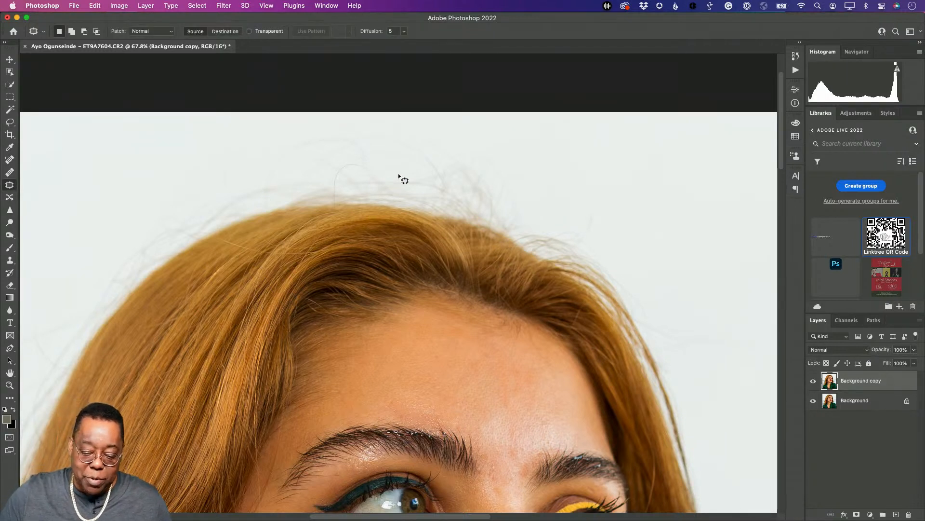
mouse_move(413, 132)
left_mouse_down()
mouse_move(325, 129)
mouse_move(262, 150)
mouse_move(297, 177)
mouse_move(444, 200)
mouse_move(511, 225)
mouse_move(540, 220)
mouse_move(543, 192)
mouse_move(504, 147)
left_mouse_up()
mouse_move(485, 188)
left_mouse_down()
mouse_move(678, 212)
mouse_move(728, 194)
left_mouse_up()
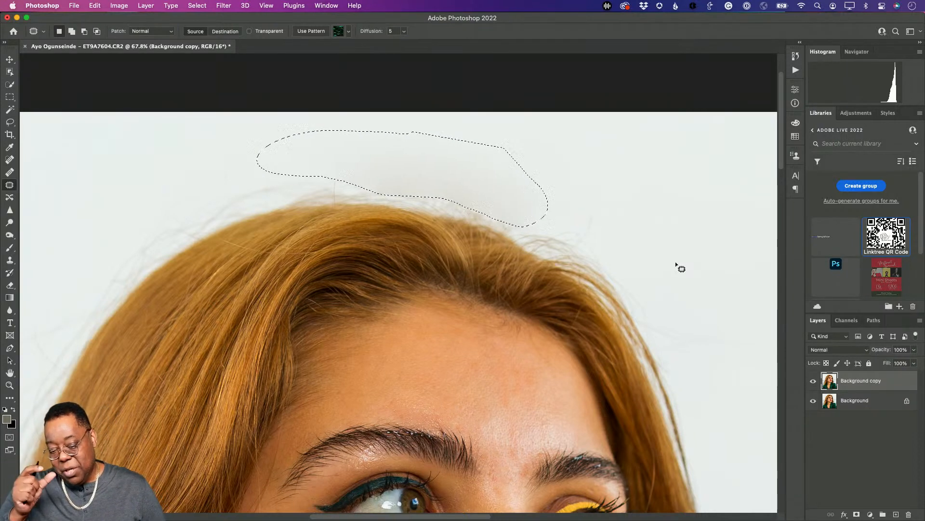
key("super+z")
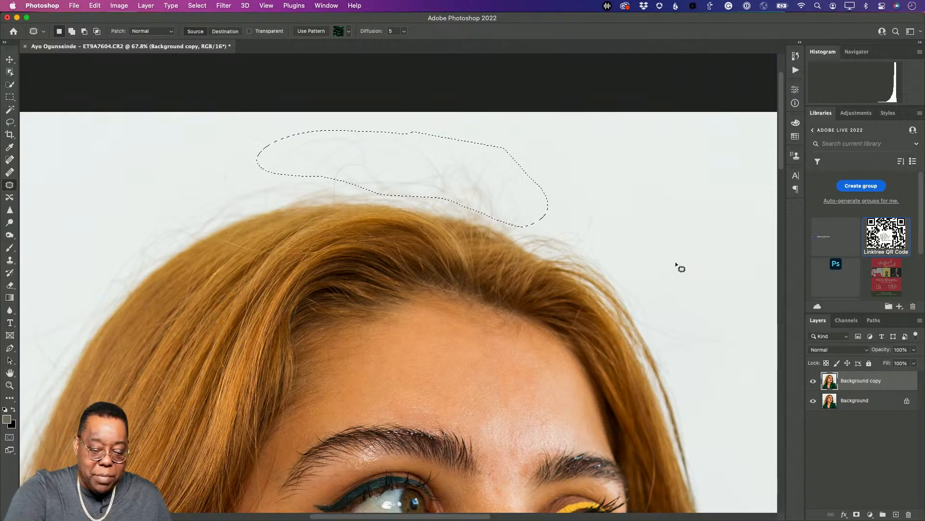
Step: Switch the patch mode to Content-Aware, replace the outlined flyaways with the clean background beside the head, and deselect
left_click(152, 31)
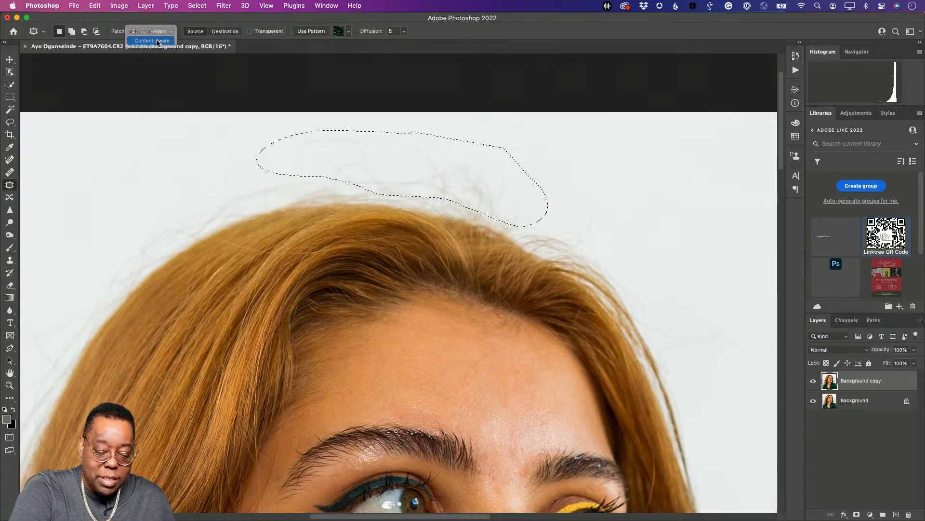
left_click(158, 41)
left_click_drag(443, 182, 684, 176)
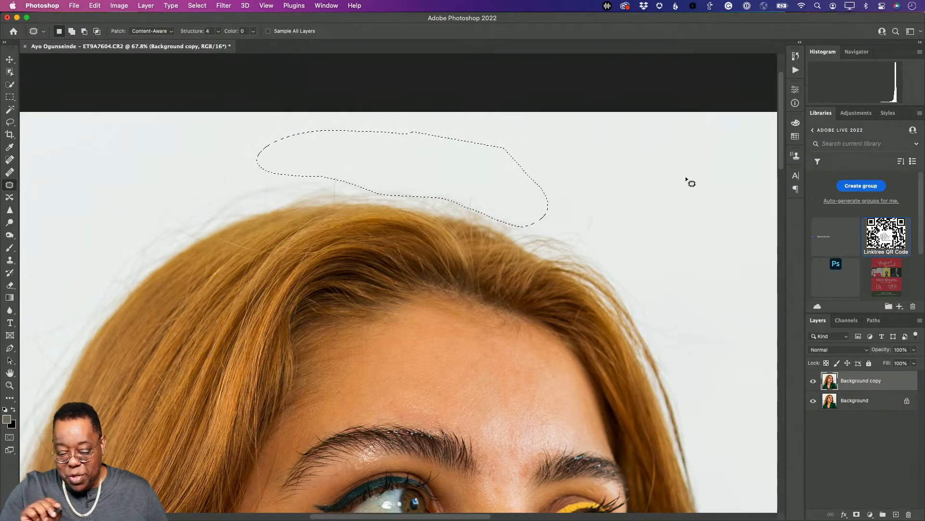
key("super+d")
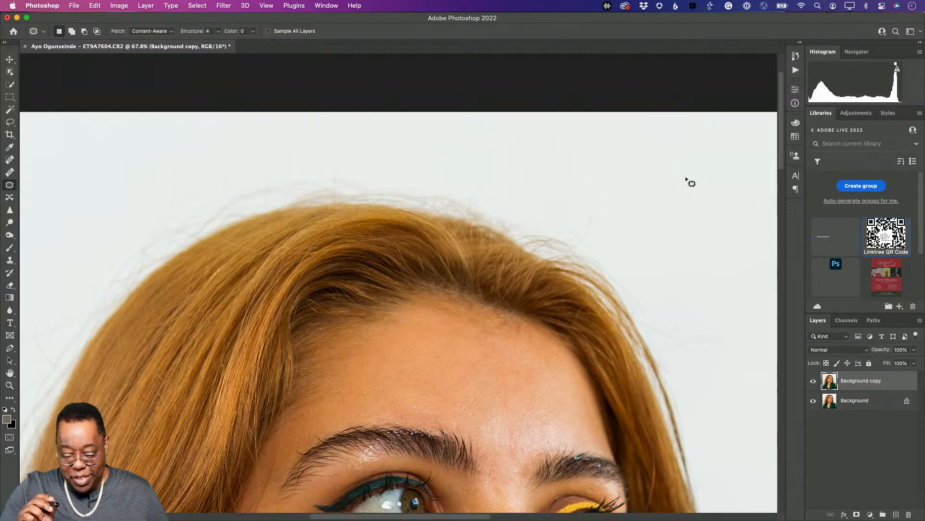
Step: Patch the remaining flyaways on both sides of the crown and just above it with clean background in Content-Aware mode
mouse_move(183, 189)
left_mouse_down()
mouse_move(115, 247)
mouse_move(125, 268)
left_mouse_up()
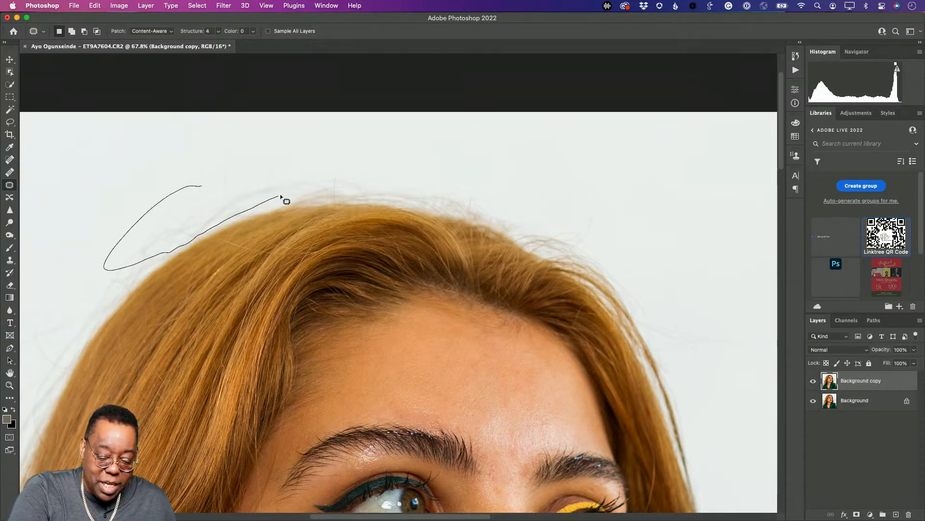
mouse_move(280, 196)
left_mouse_down()
mouse_move(300, 175)
mouse_move(203, 184)
mouse_move(211, 184)
mouse_move(183, 166)
left_mouse_up()
key("super+d")
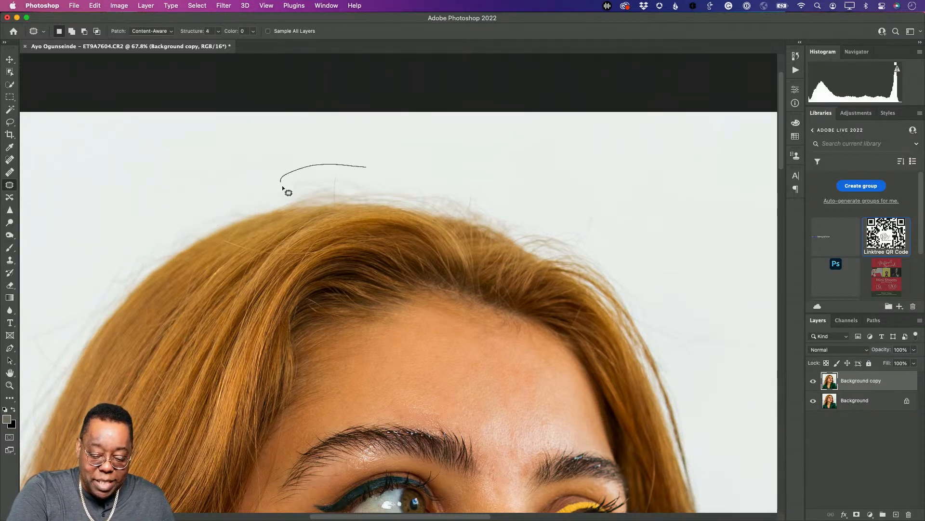
mouse_move(283, 188)
left_mouse_down()
mouse_move(348, 189)
mouse_move(380, 170)
mouse_move(313, 136)
left_mouse_up()
key("super+d")
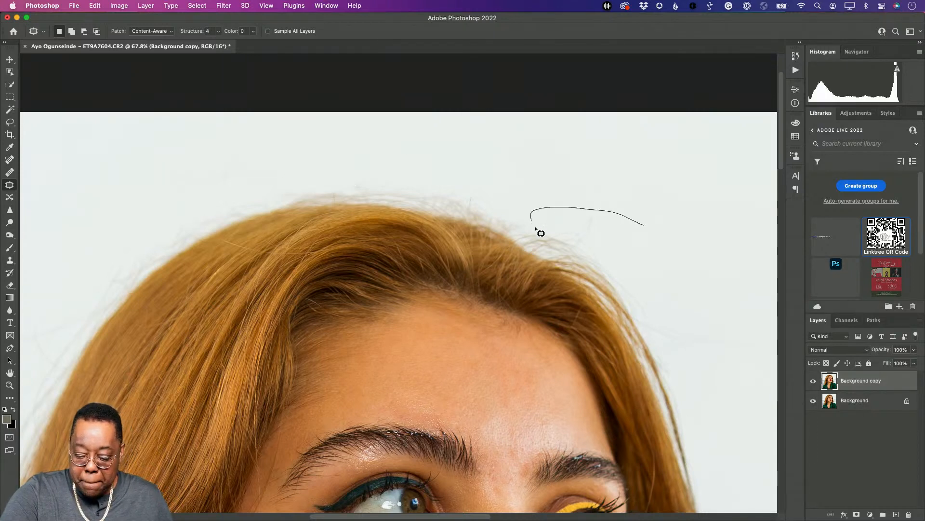
mouse_move(535, 229)
left_mouse_down()
mouse_move(624, 268)
mouse_move(655, 260)
mouse_move(673, 223)
left_mouse_up()
key("super+d")
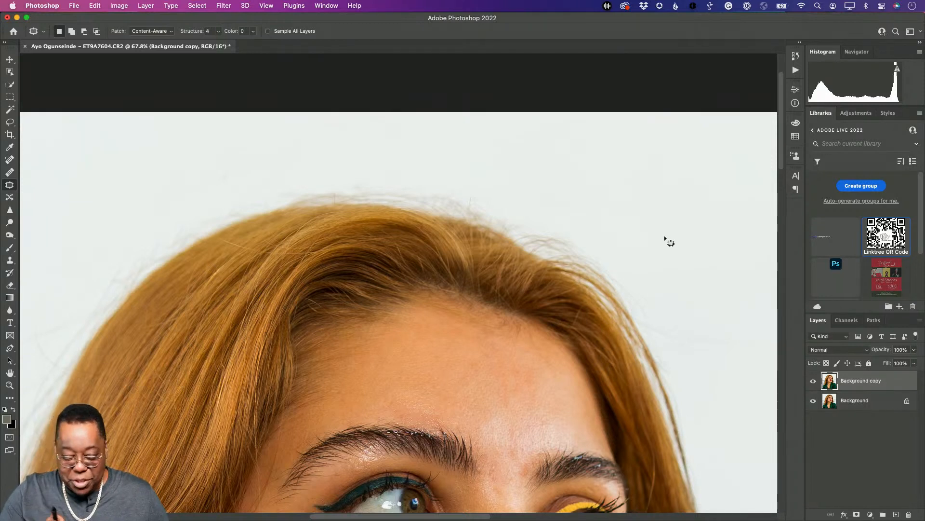
Step: Set up the Clone Stamp brush with 90% hardness and a size of 60 px
key("s")
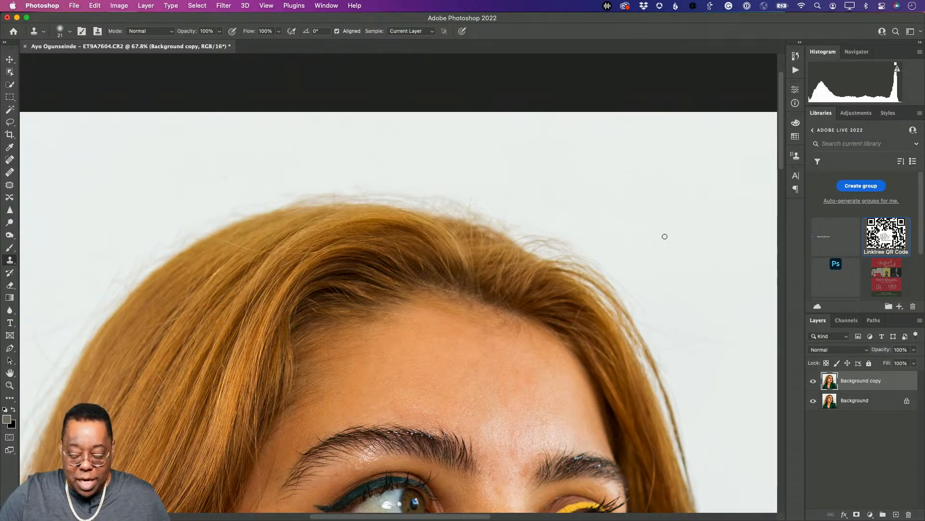
left_click(65, 32)
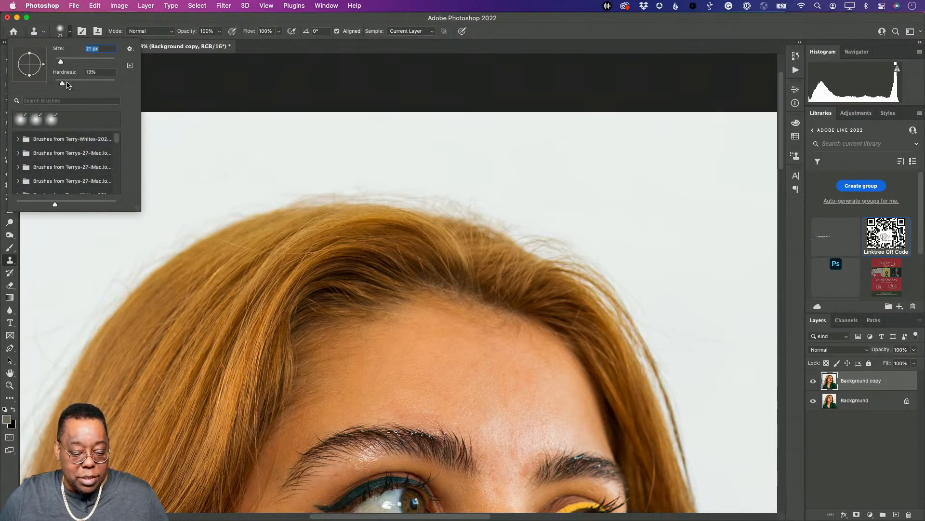
left_click_drag(67, 85, 108, 87)
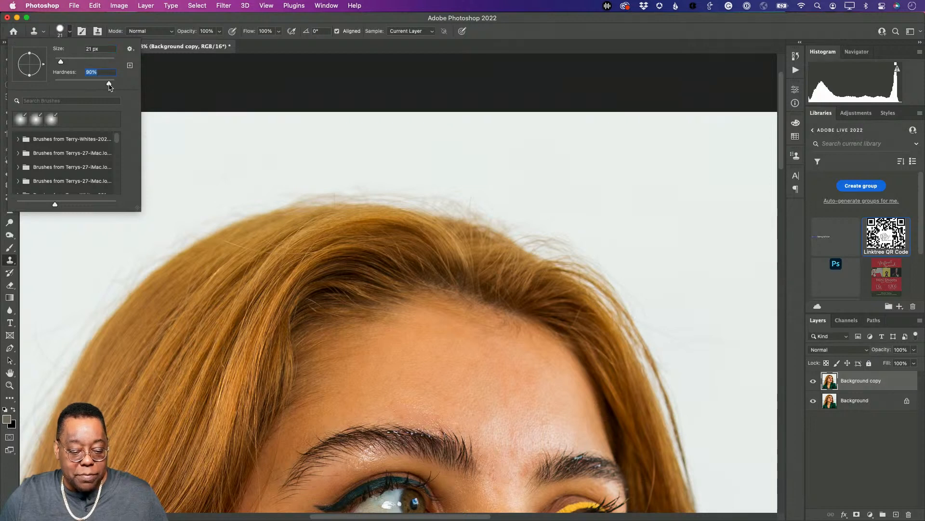
key("Return")
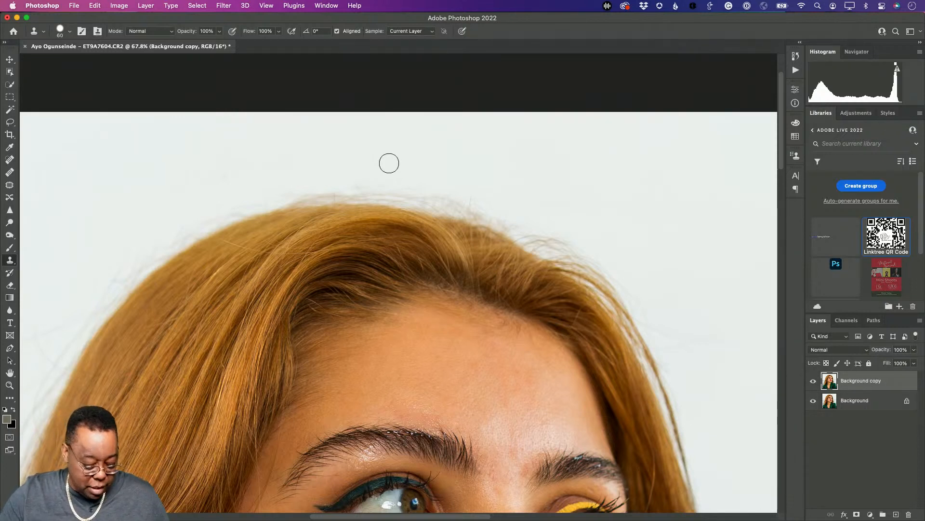
Step: Sample the plain background above the head and clone it over the short flyaways along the top edge of the hair
left_click(438, 170, "alt")
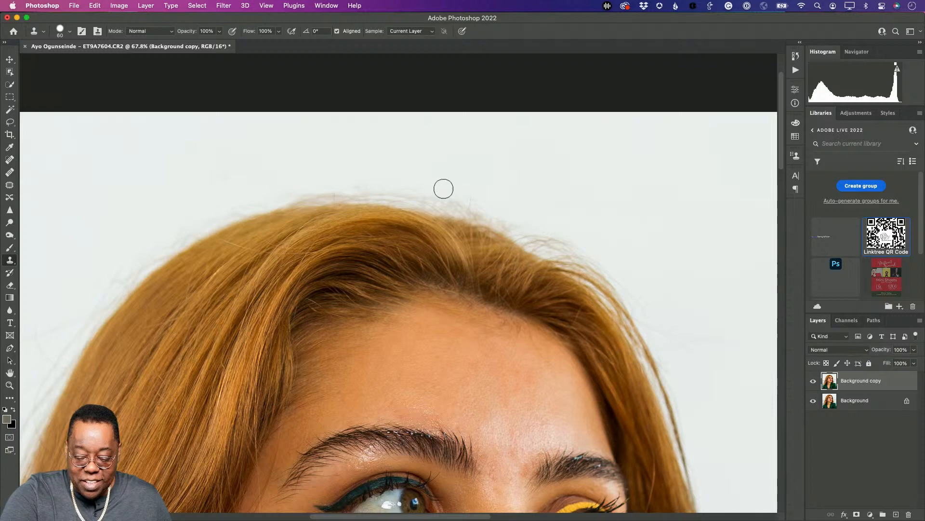
mouse_move(445, 193)
left_mouse_down()
mouse_move(339, 179)
mouse_move(289, 188)
mouse_move(464, 204)
mouse_move(564, 248)
mouse_move(484, 211)
mouse_move(409, 194)
mouse_move(326, 189)
mouse_move(267, 200)
left_mouse_up()
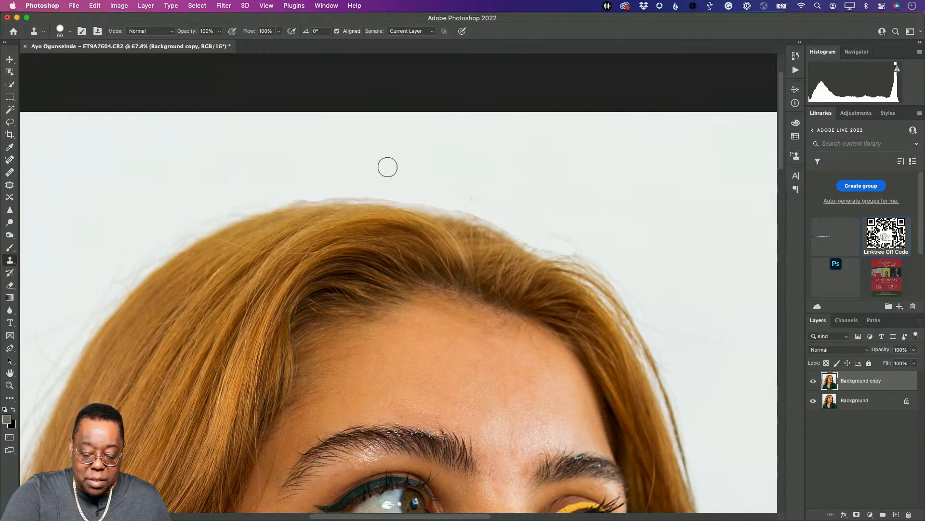
mouse_move(403, 186)
left_mouse_down()
mouse_move(338, 189)
mouse_move(368, 185)
mouse_move(320, 193)
mouse_move(337, 185)
mouse_move(298, 195)
left_mouse_up()
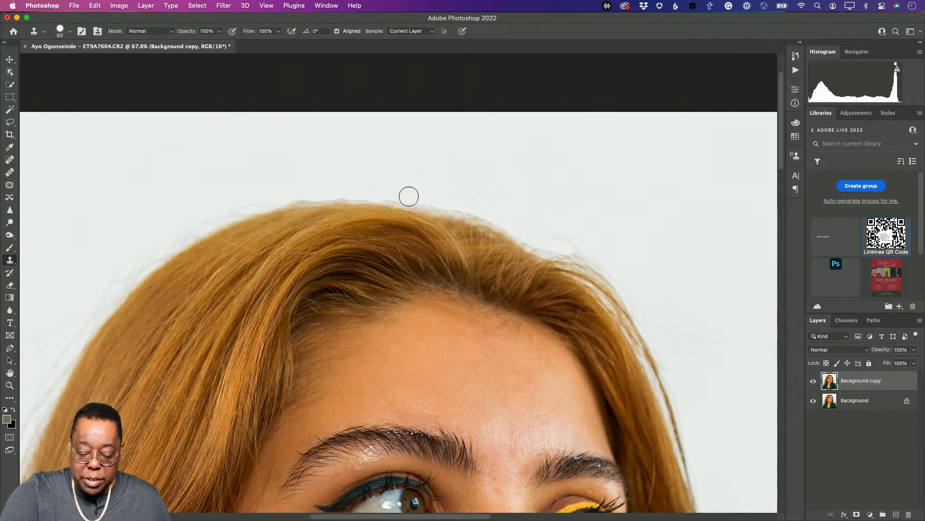
mouse_move(437, 197)
left_mouse_down()
mouse_move(384, 186)
mouse_move(420, 203)
mouse_move(382, 196)
mouse_move(443, 198)
mouse_move(473, 212)
mouse_move(421, 203)
mouse_move(469, 211)
mouse_move(606, 282)
mouse_move(597, 273)
left_mouse_up()
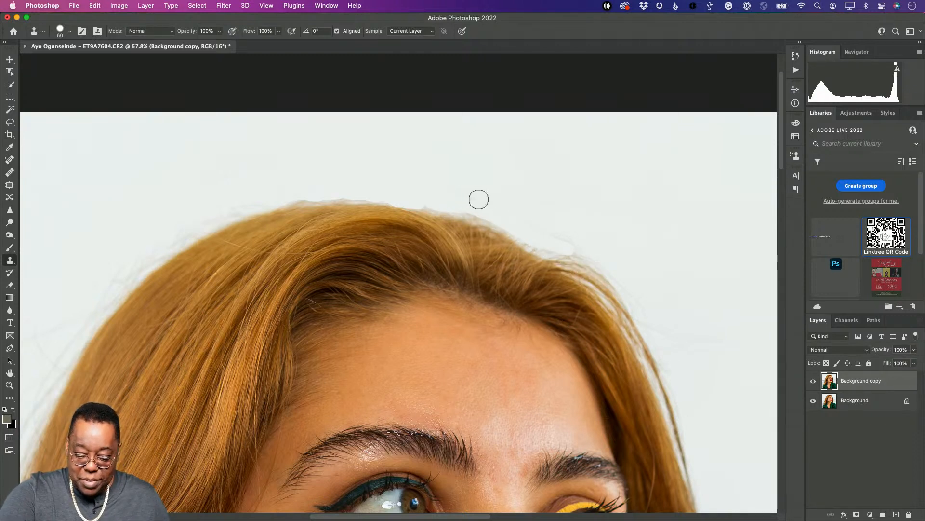
Step: Clone plain background over the flyaways down the hair's outer edge on the far side of the crown and along its upper near side
mouse_move(429, 200)
left_mouse_down()
mouse_move(453, 207)
mouse_move(431, 200)
mouse_move(504, 218)
mouse_move(527, 232)
mouse_move(498, 224)
mouse_move(533, 246)
mouse_move(544, 249)
mouse_move(505, 221)
mouse_move(511, 232)
mouse_move(504, 221)
mouse_move(619, 267)
mouse_move(557, 251)
mouse_move(601, 273)
mouse_move(545, 246)
mouse_move(603, 274)
mouse_move(624, 297)
mouse_move(679, 404)
mouse_move(695, 460)
mouse_move(673, 414)
mouse_move(699, 481)
mouse_move(619, 305)
mouse_move(591, 273)
mouse_move(545, 248)
mouse_move(624, 312)
mouse_move(664, 384)
mouse_move(605, 291)
mouse_move(541, 248)
mouse_move(593, 281)
mouse_move(636, 335)
mouse_move(675, 430)
left_mouse_up()
left_click(696, 423, "alt")
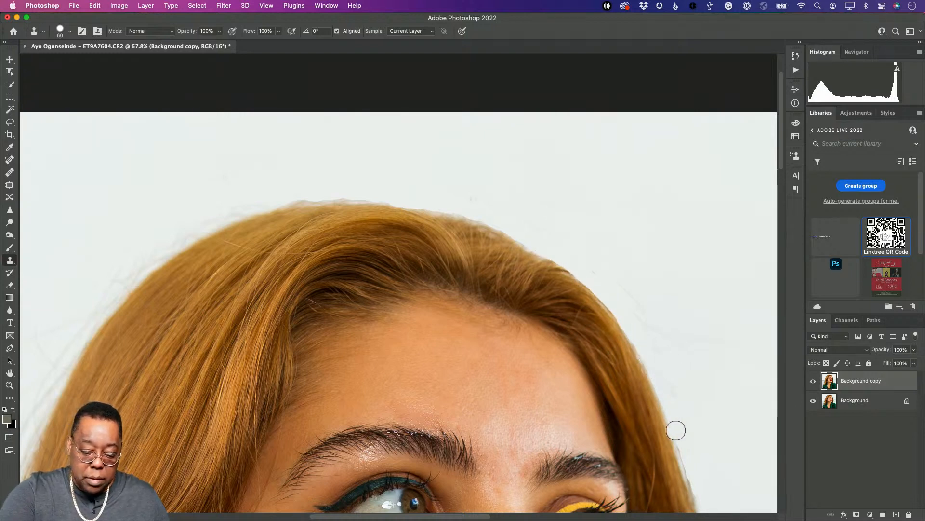
left_click_drag(192, 355, 411, 337)
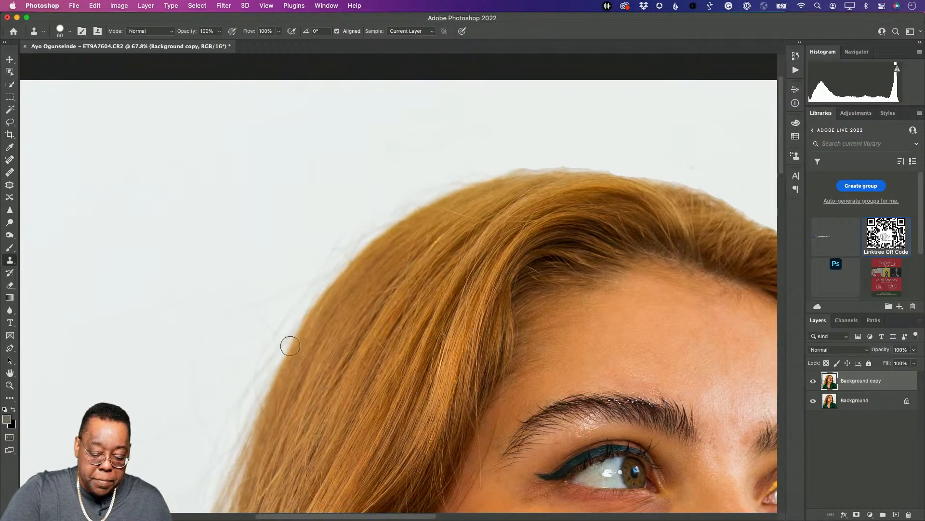
left_click(220, 335, "alt")
mouse_move(267, 343)
left_mouse_down()
mouse_move(243, 366)
mouse_move(254, 364)
mouse_move(212, 443)
mouse_move(303, 284)
mouse_move(240, 390)
mouse_move(346, 232)
mouse_move(287, 298)
mouse_move(378, 205)
mouse_move(281, 310)
mouse_move(411, 191)
mouse_move(316, 272)
mouse_move(386, 209)
mouse_move(316, 271)
mouse_move(458, 164)
mouse_move(343, 240)
mouse_move(454, 166)
mouse_move(393, 208)
mouse_move(489, 161)
mouse_move(472, 172)
mouse_move(542, 157)
mouse_move(500, 161)
mouse_move(337, 254)
mouse_move(390, 208)
mouse_move(322, 265)
mouse_move(258, 366)
mouse_move(287, 318)
mouse_move(285, 326)
mouse_move(281, 311)
mouse_move(253, 308)
mouse_move(208, 472)
mouse_move(252, 390)
mouse_move(235, 428)
mouse_move(247, 390)
mouse_move(200, 359)
mouse_move(177, 394)
mouse_move(437, 304)
mouse_move(499, 211)
left_mouse_up()
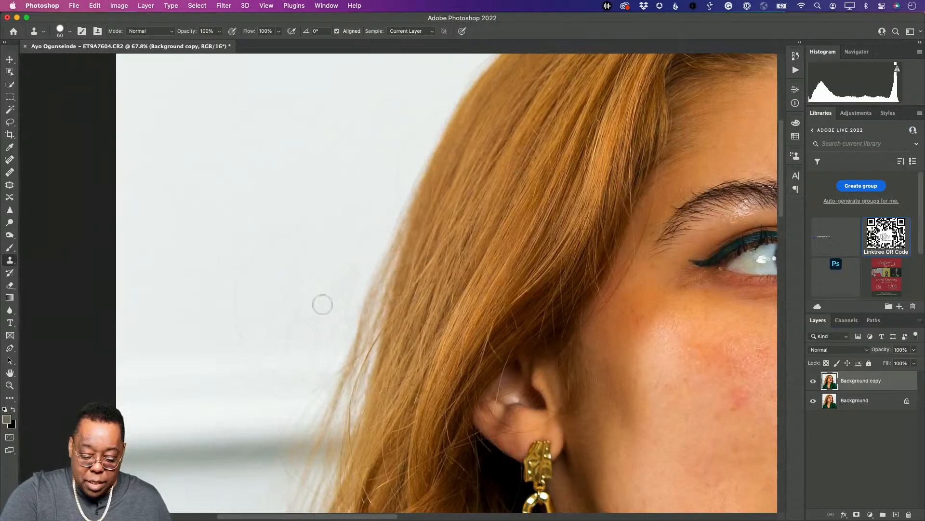
Step: Sample the clean wall beside the hair and clone it over the wispy strands along the hair edge above ear level
left_click(282, 276, "alt")
left_click_drag(364, 229, 334, 294)
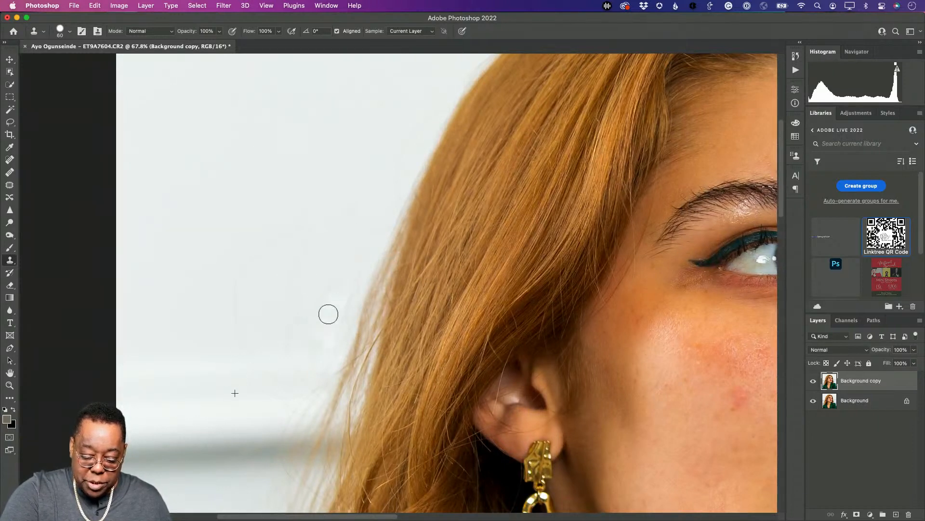
mouse_move(357, 255)
left_mouse_down()
mouse_move(300, 349)
mouse_move(314, 273)
mouse_move(337, 384)
left_mouse_up()
left_click_drag(337, 282, 295, 297)
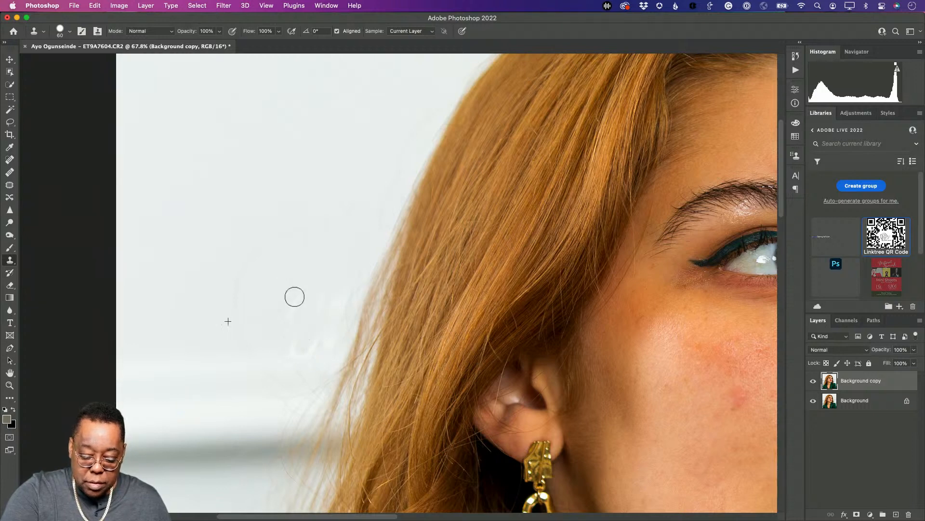
mouse_move(323, 327)
left_mouse_down()
mouse_move(286, 337)
mouse_move(327, 341)
left_mouse_up()
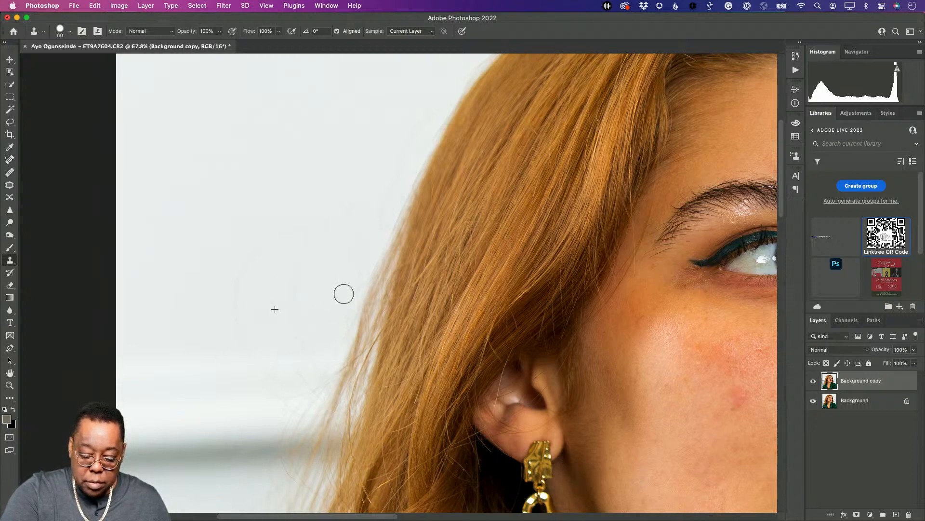
mouse_move(348, 296)
left_mouse_down()
mouse_move(397, 200)
mouse_move(382, 216)
left_mouse_up()
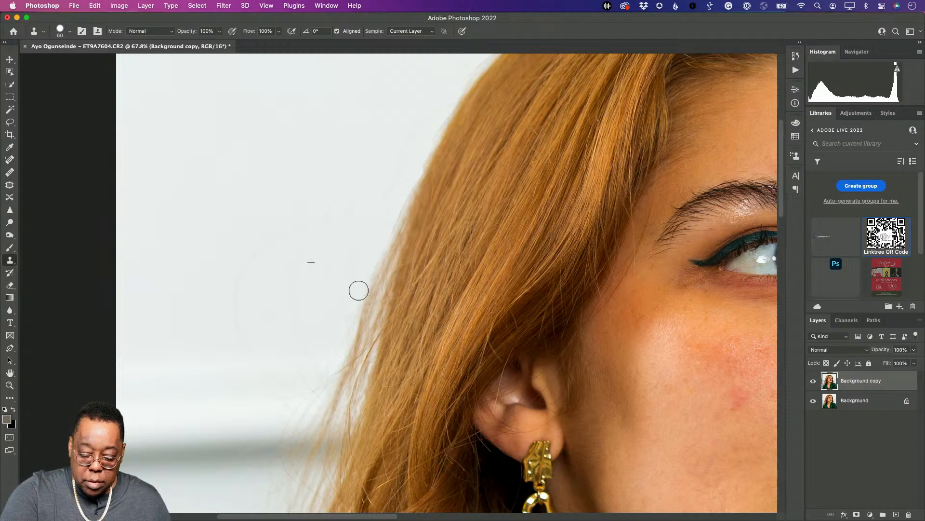
left_click_drag(359, 290, 338, 330)
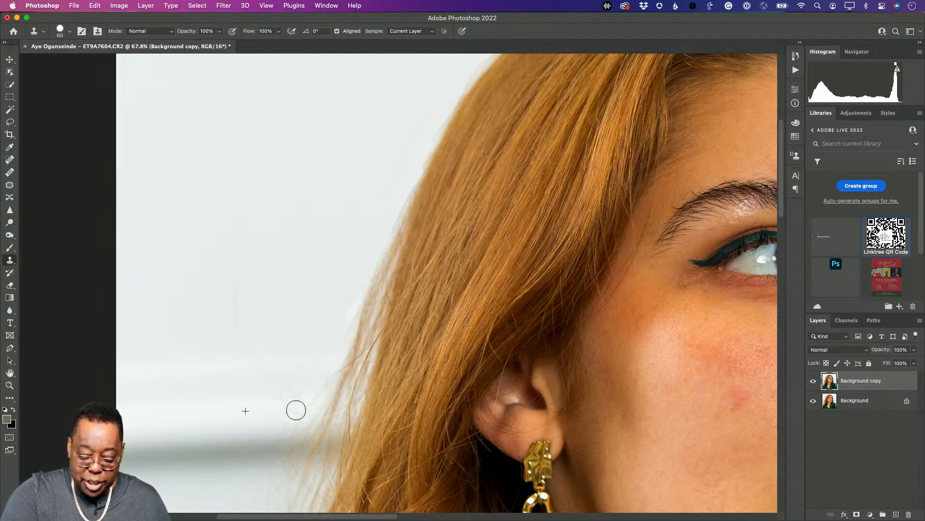
left_click_drag(321, 400, 347, 305)
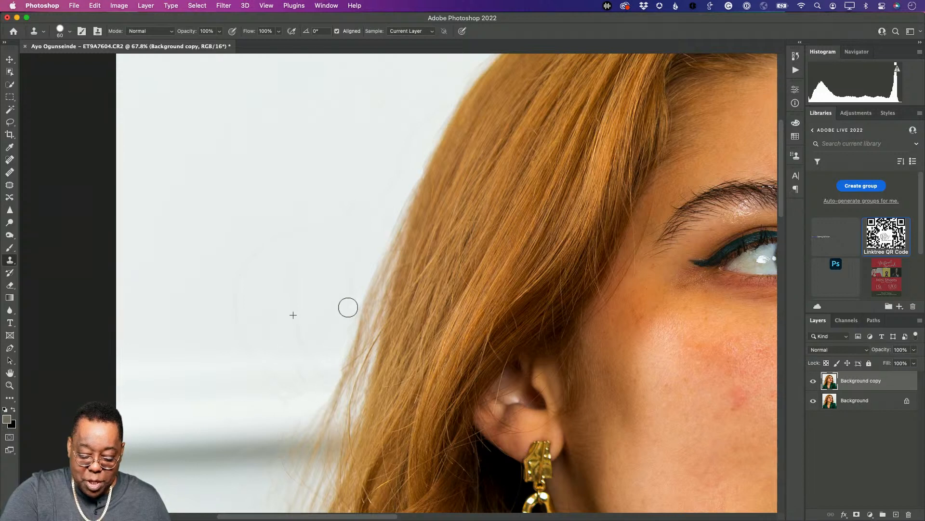
mouse_move(291, 406)
left_mouse_down()
mouse_move(278, 421)
mouse_move(296, 423)
mouse_move(280, 420)
mouse_move(322, 394)
mouse_move(359, 276)
left_mouse_up()
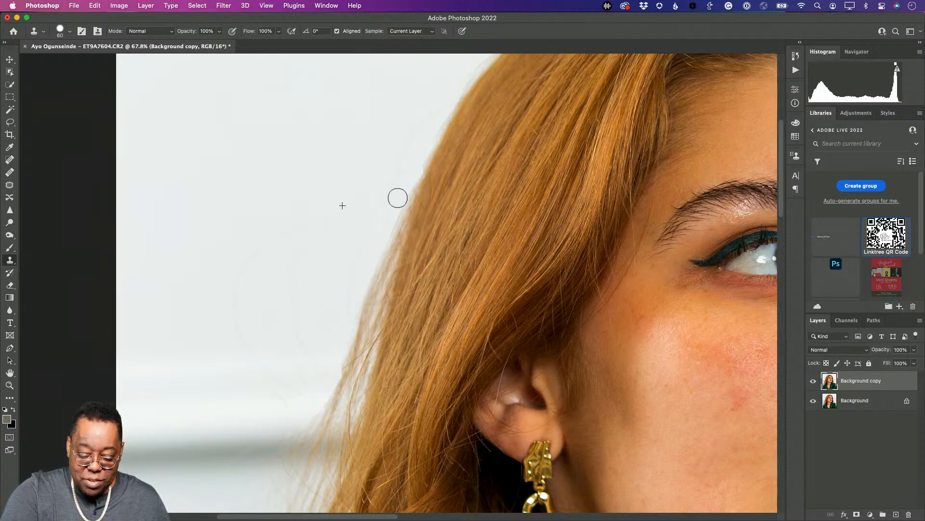
left_click_drag(391, 219, 420, 140)
Step: Clone clean background over the stray hairs beside the lower hair, around the blurred grey wall line at ear height
mouse_move(498, 413)
left_mouse_down()
mouse_move(548, 223)
mouse_move(539, 197)
left_mouse_up()
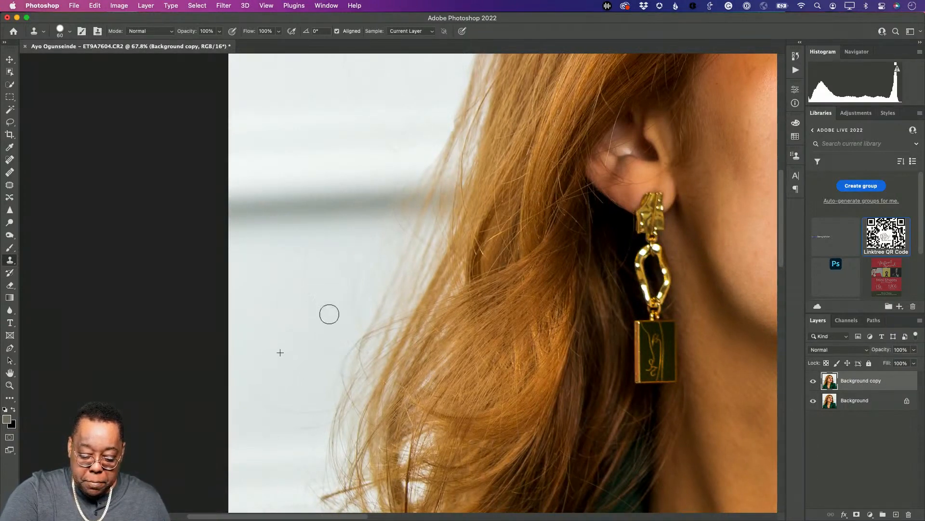
left_click_drag(328, 314, 384, 225)
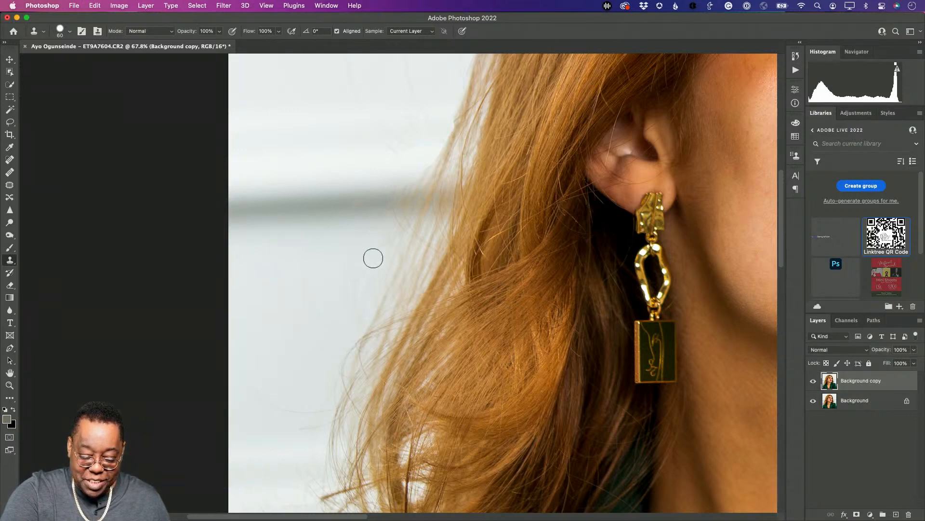
left_click_drag(356, 310, 379, 244)
mouse_move(400, 205)
left_mouse_down()
mouse_move(419, 180)
mouse_move(366, 258)
mouse_move(323, 360)
mouse_move(348, 246)
left_mouse_up()
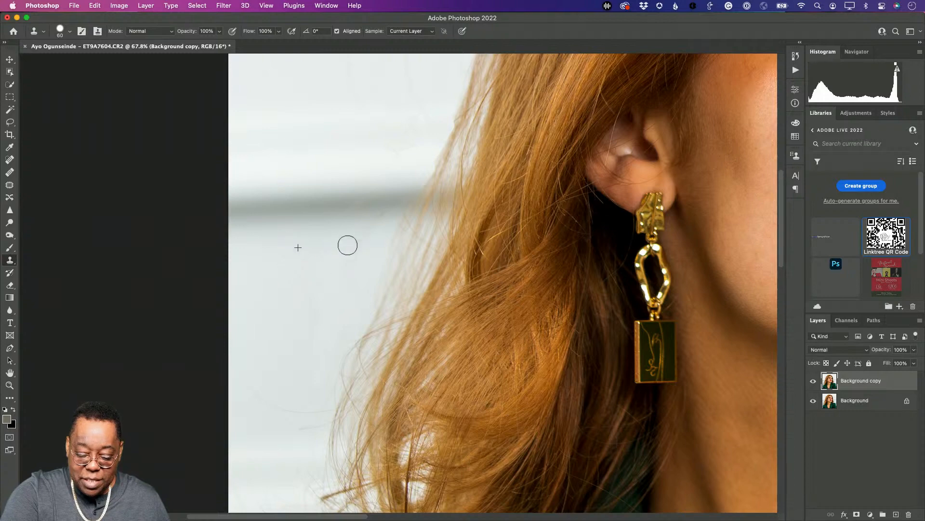
left_click_drag(373, 200, 382, 198)
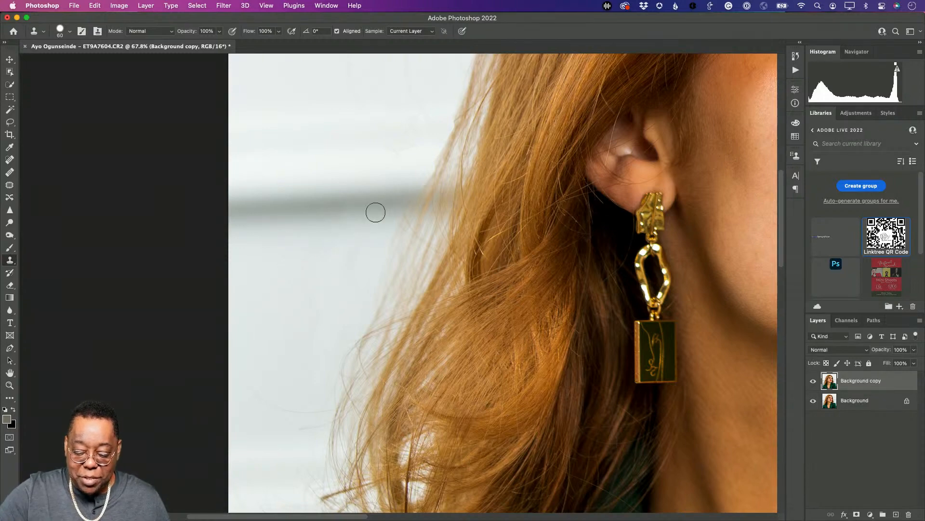
Step: Outline the large white reflection in the green-lined eye with the Patch tool and try to replace it in Content-Aware mode
key("super+0")
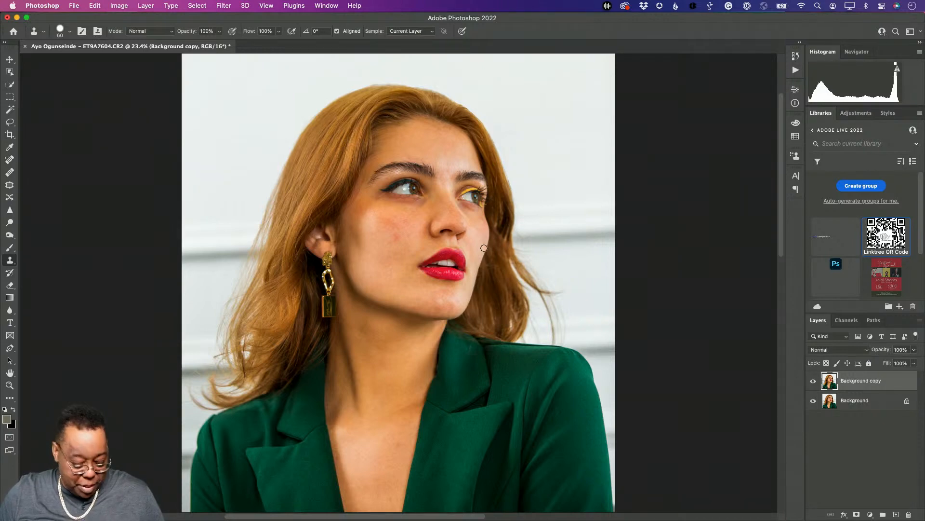
key("z")
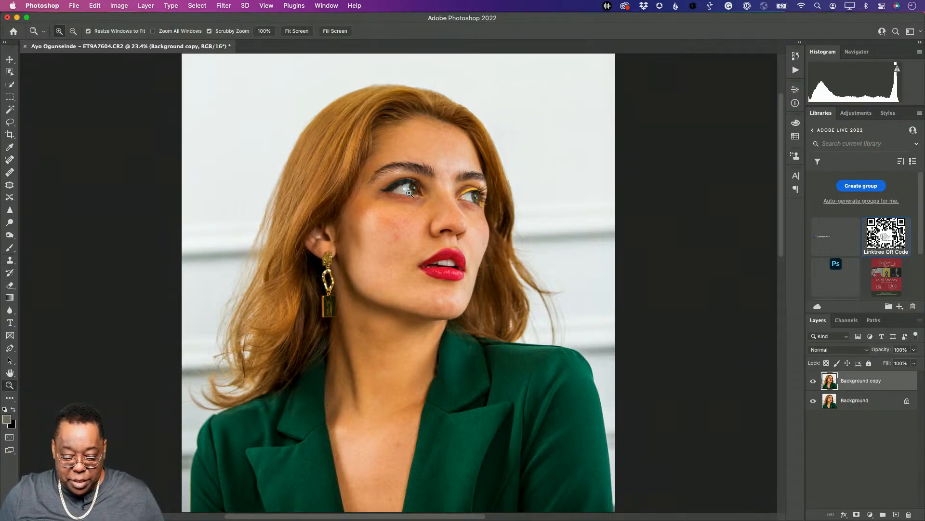
left_click_drag(409, 192, 481, 242)
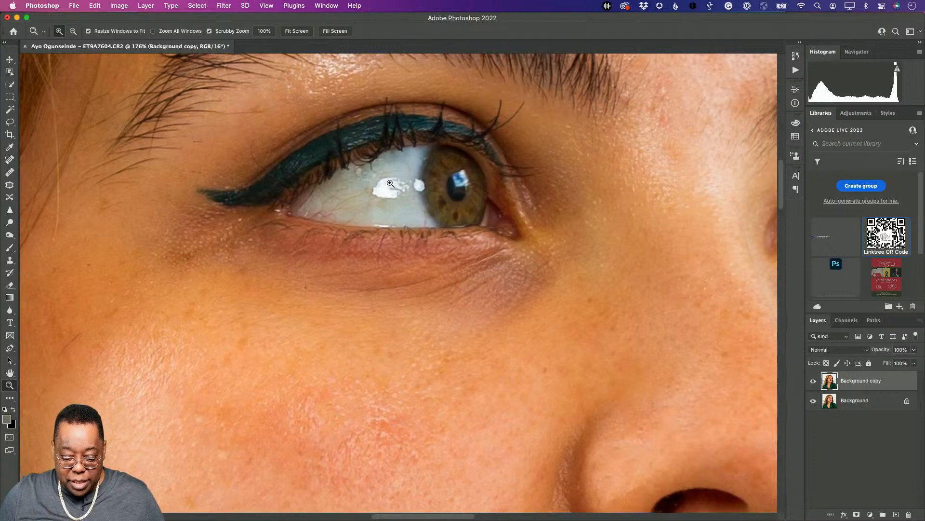
left_click_drag(400, 193, 404, 255)
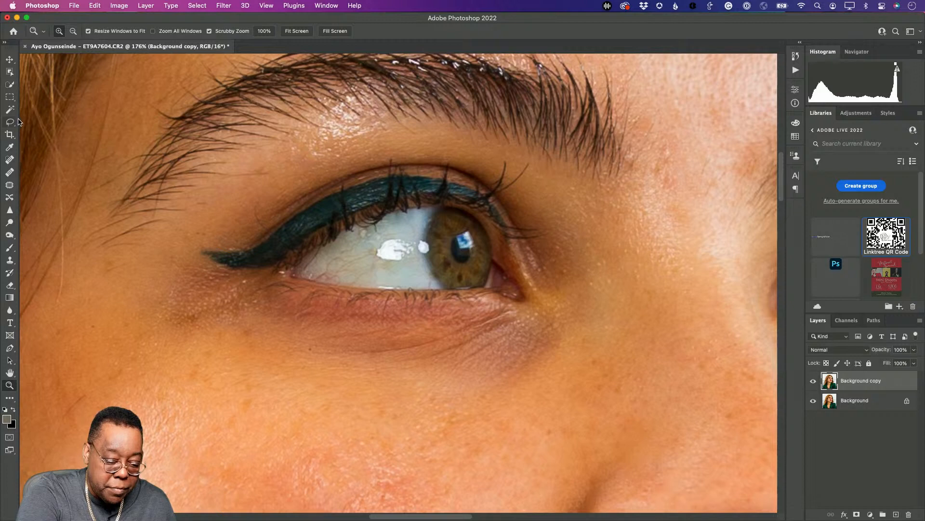
left_click(9, 185)
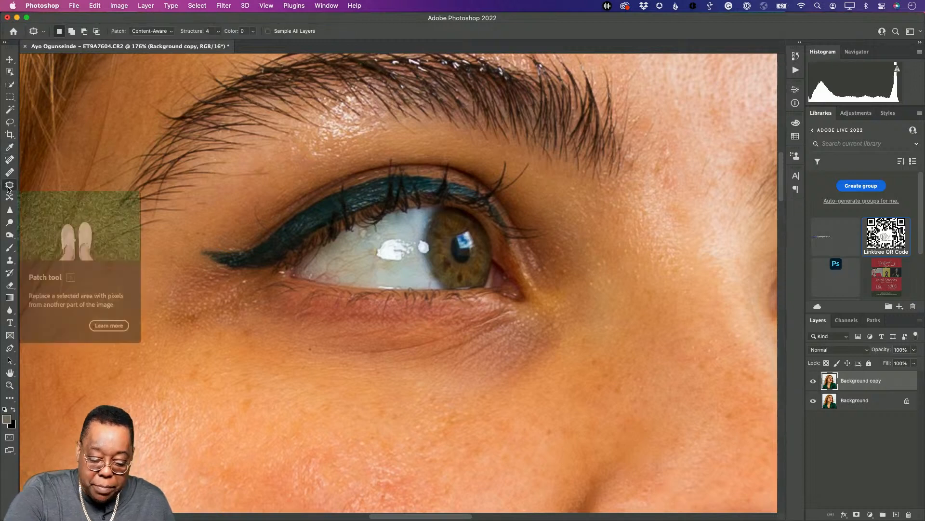
mouse_move(398, 232)
left_mouse_down()
mouse_move(378, 260)
mouse_move(388, 269)
mouse_move(409, 249)
mouse_move(363, 265)
left_mouse_up()
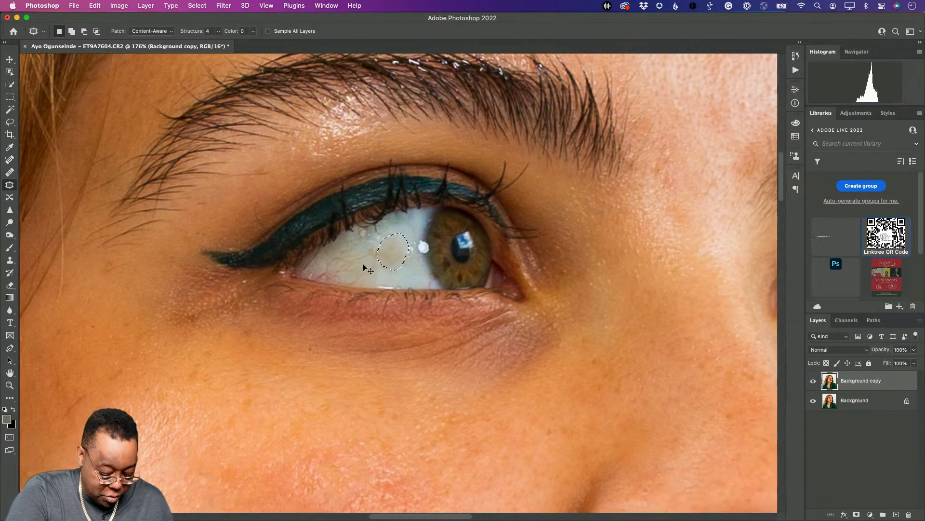
Step: Set the patch mode to Normal, replace the outlined large reflection with the nearby clean eye white, and deselect
left_click(153, 32)
left_click(145, 22)
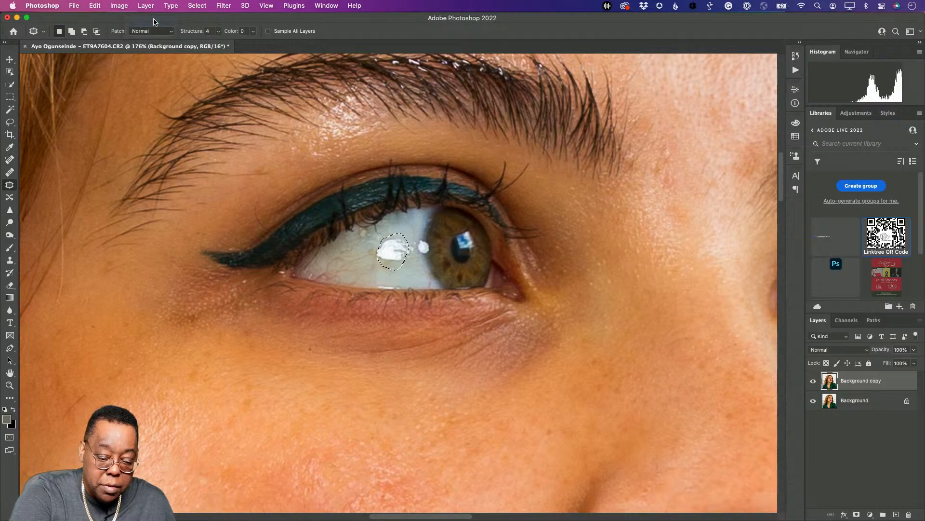
left_click_drag(392, 259, 365, 270)
key("super+d")
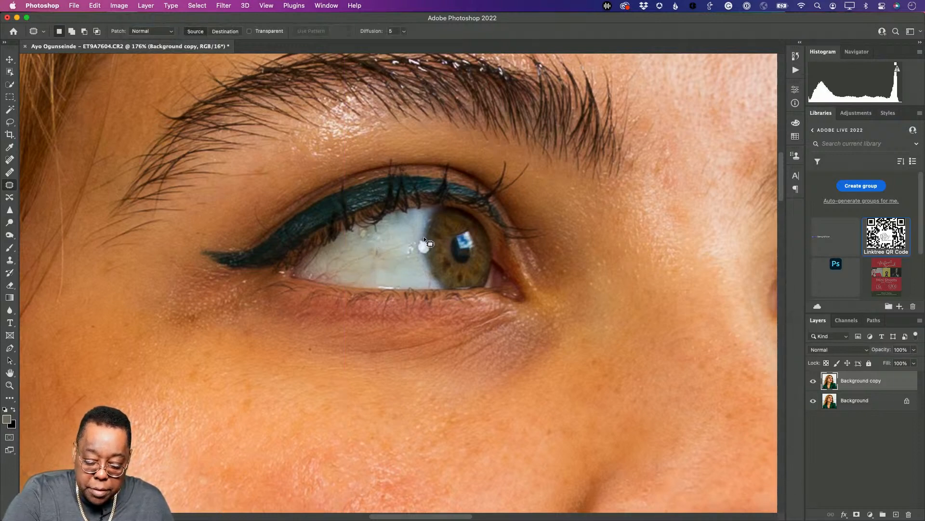
Step: Try to patch the small round reflection beside the iris with nearby eye white, and undo that patch
mouse_move(431, 248)
left_mouse_down()
mouse_move(420, 268)
mouse_move(427, 281)
left_mouse_up()
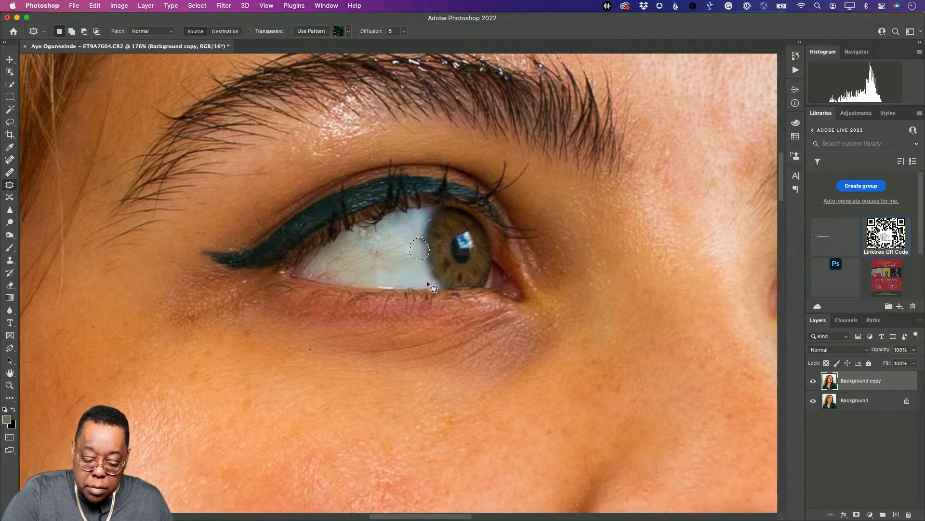
key("super+d")
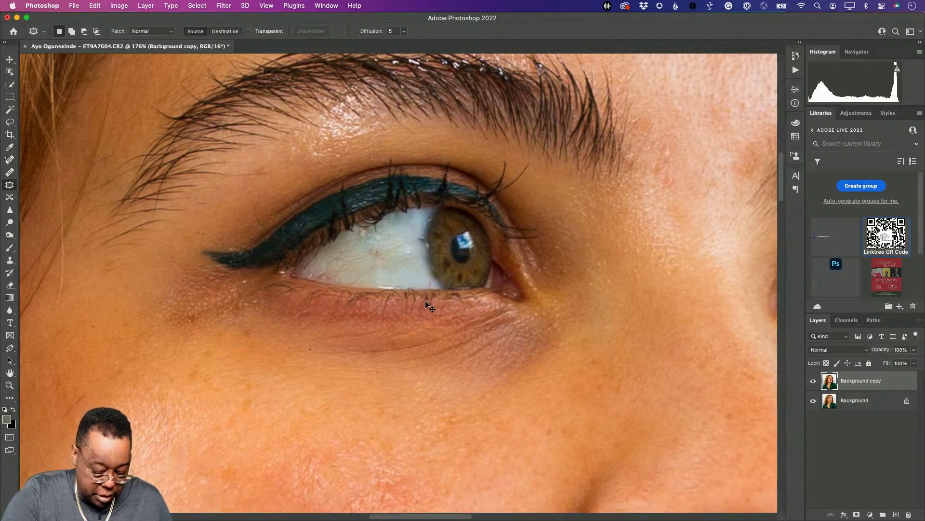
key("super+z")
key("super+z")
key("super+z")
key("super+z")
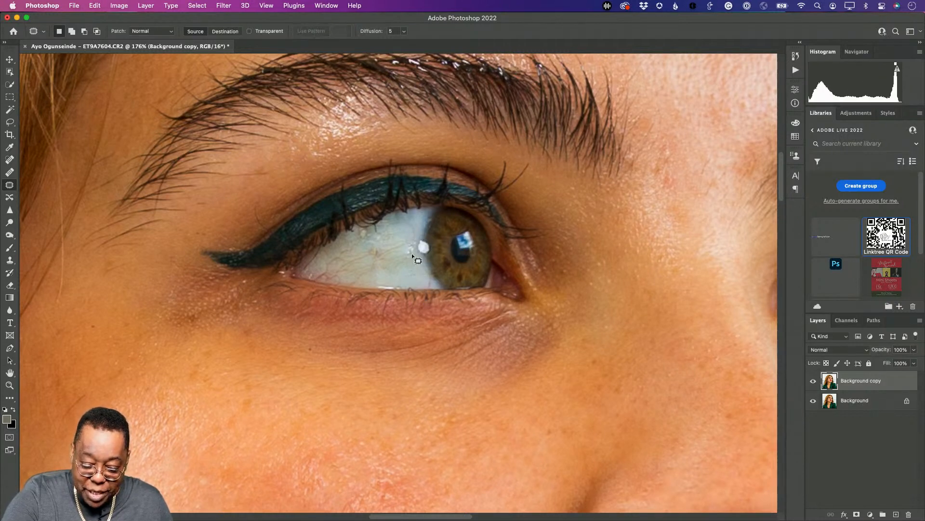
mouse_move(412, 257)
left_mouse_down()
mouse_move(416, 240)
mouse_move(403, 234)
left_mouse_up()
key("super+d")
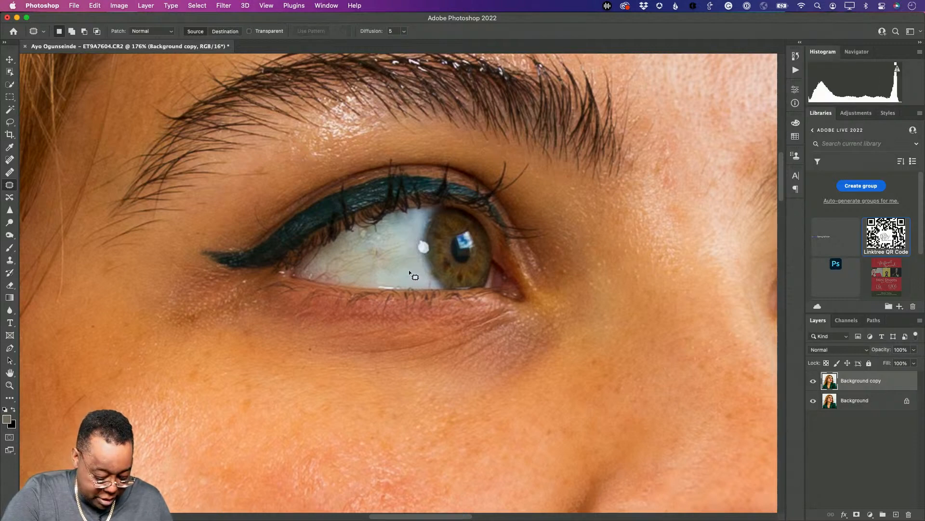
Step: Reduce the Clone Stamp brush to 10 px and clone eye white and iris edge over the small round reflection
key("s")
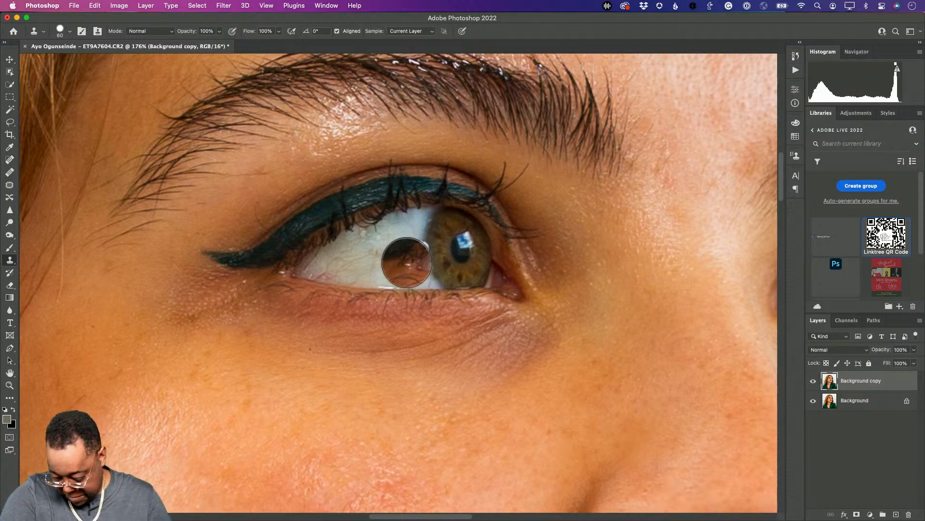
key("bracketleft")
key("bracketleft")
key("bracketleft")
key("bracketleft")
key("bracketleft")
key("bracketleft")
key("bracketleft")
key("bracketleft")
key("bracketleft")
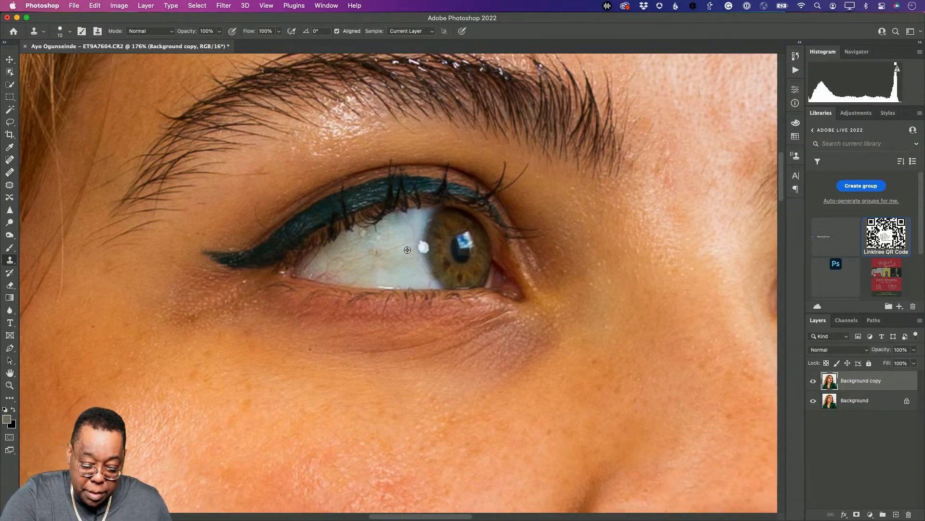
mouse_move(419, 250)
left_mouse_down()
mouse_move(423, 238)
mouse_move(417, 255)
left_mouse_up()
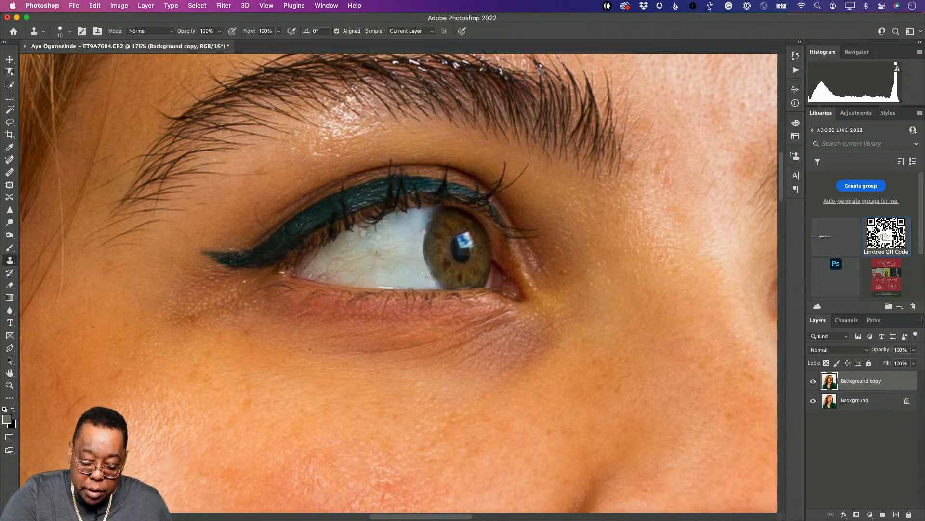
left_click(419, 223, "alt")
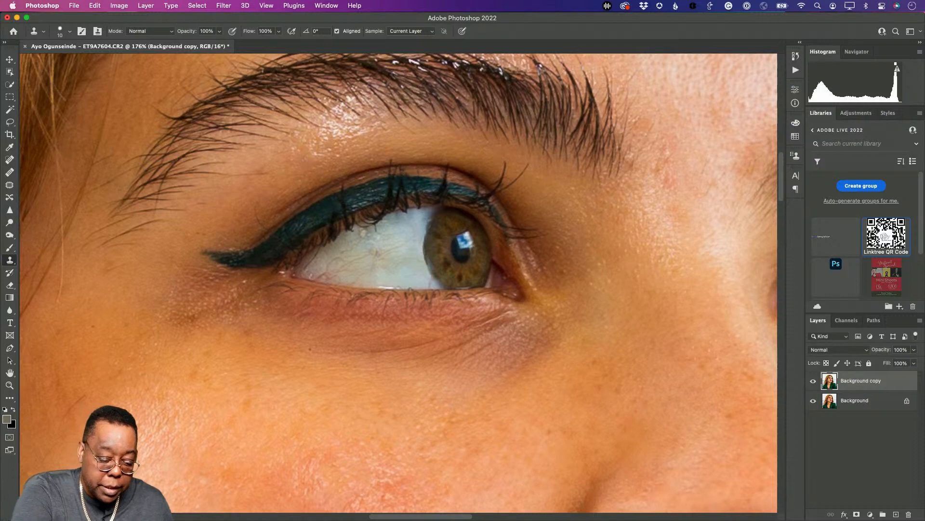
Step: Patch the remaining uneven spots in the white of the green-lined eye with cleaner eye white, and deselect
key("j")
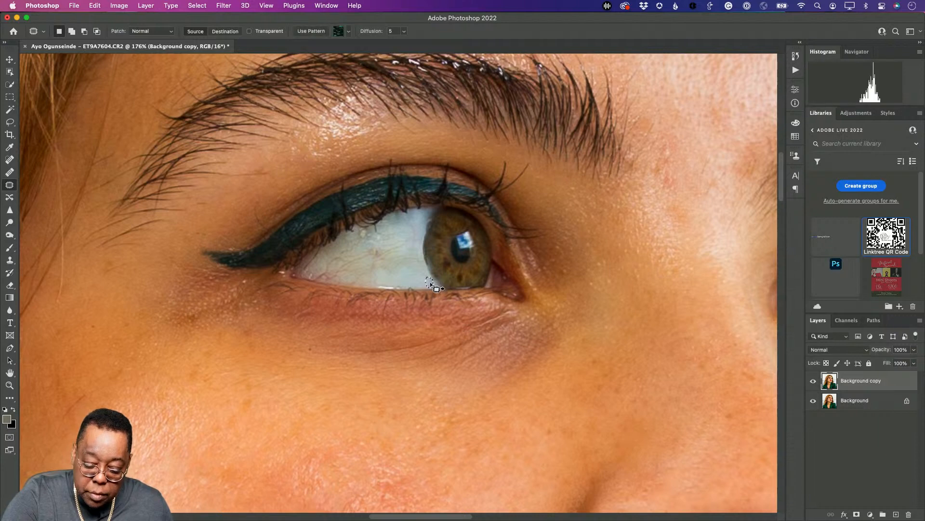
left_click_drag(390, 261, 394, 264)
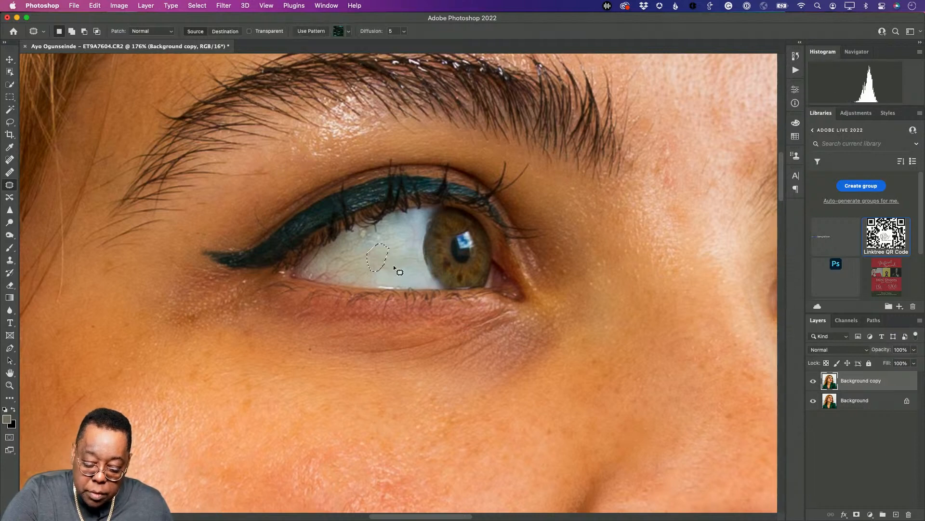
left_click(400, 268)
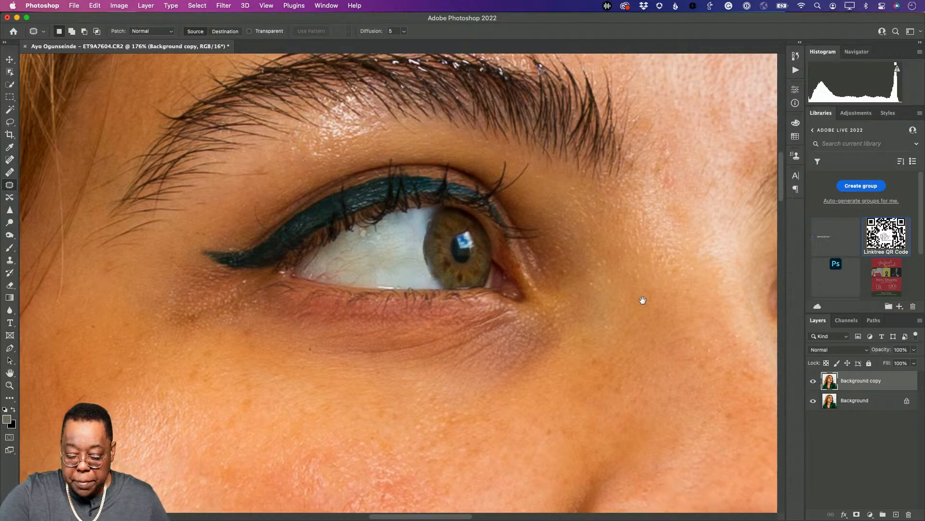
Step: Patch the bright spots near the inner corner of the yellow-lined eye with nearby clean eye white
left_click_drag(641, 299, 448, 316)
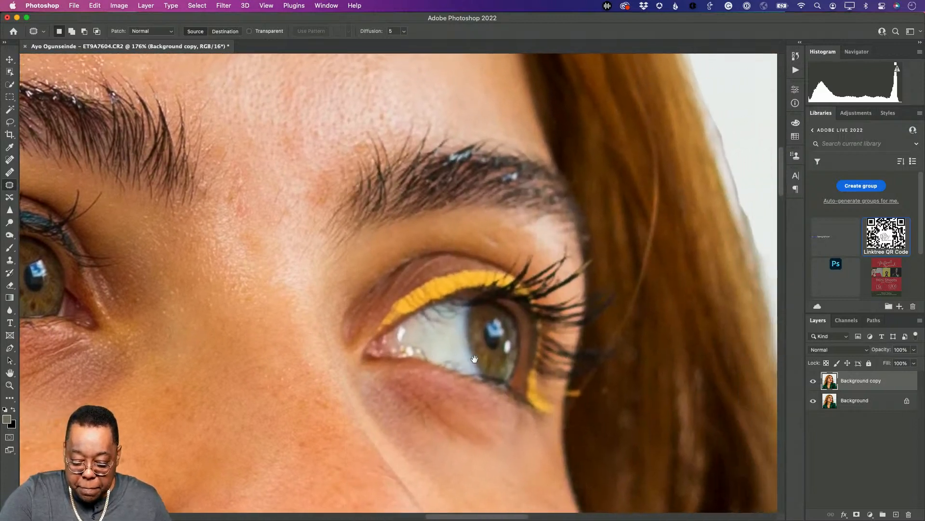
mouse_move(405, 325)
left_mouse_down()
mouse_move(408, 353)
mouse_move(425, 352)
mouse_move(413, 330)
left_mouse_up()
left_click(405, 339)
left_click(423, 345)
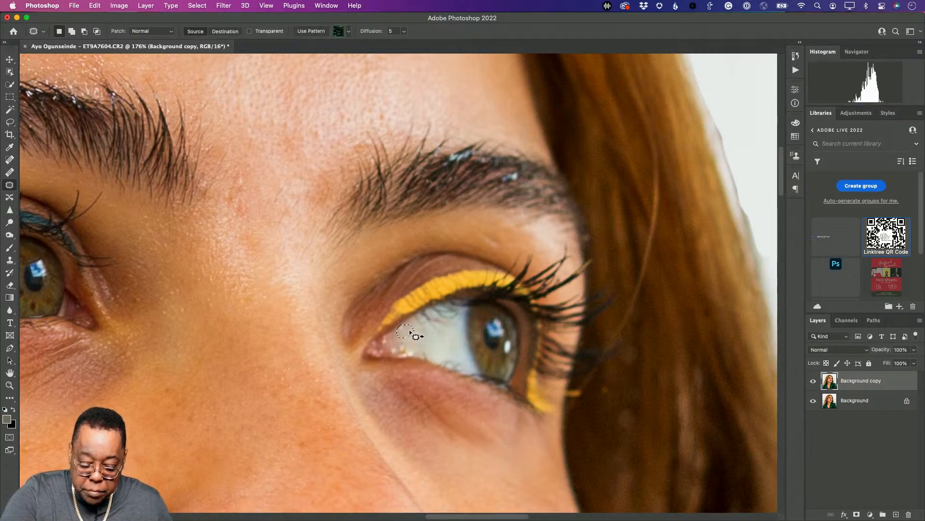
Step: Fit the whole portrait in view and select the subject automatically, discarding the current patch selection
key("super+0")
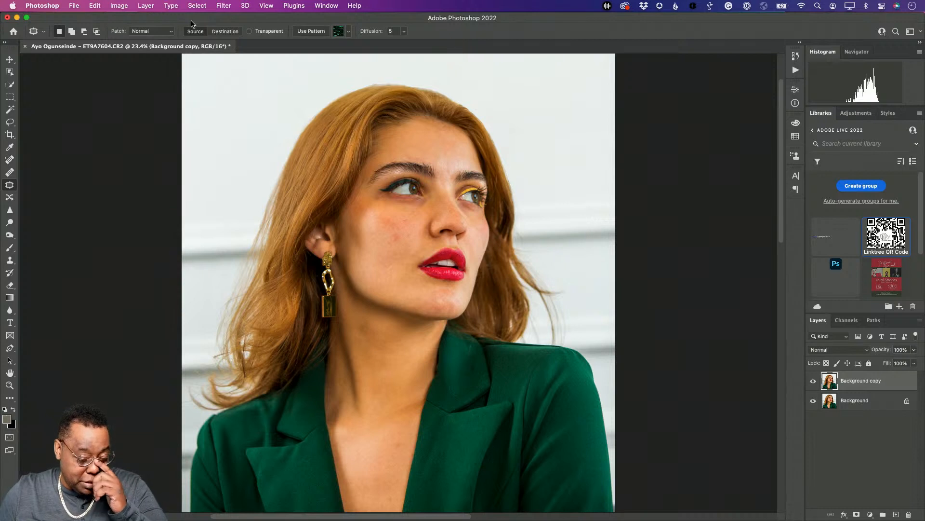
left_click(198, 5)
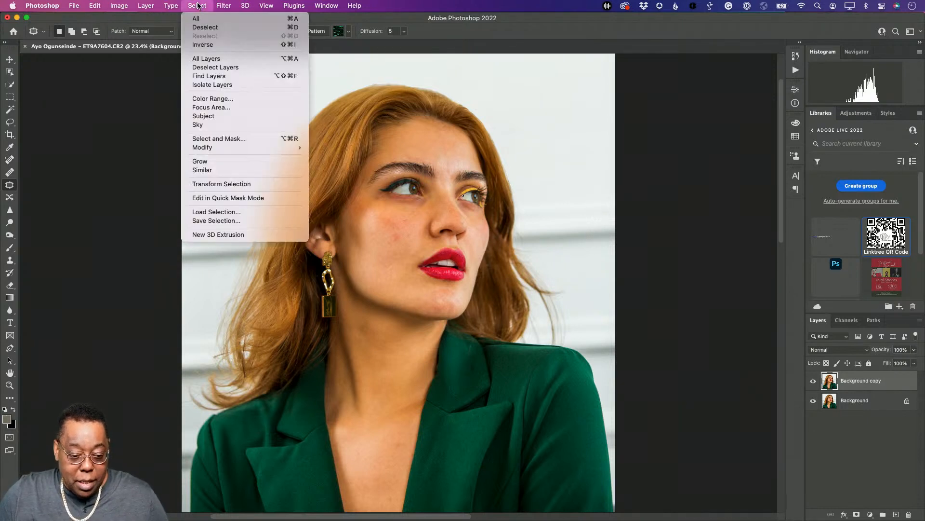
left_click(210, 107)
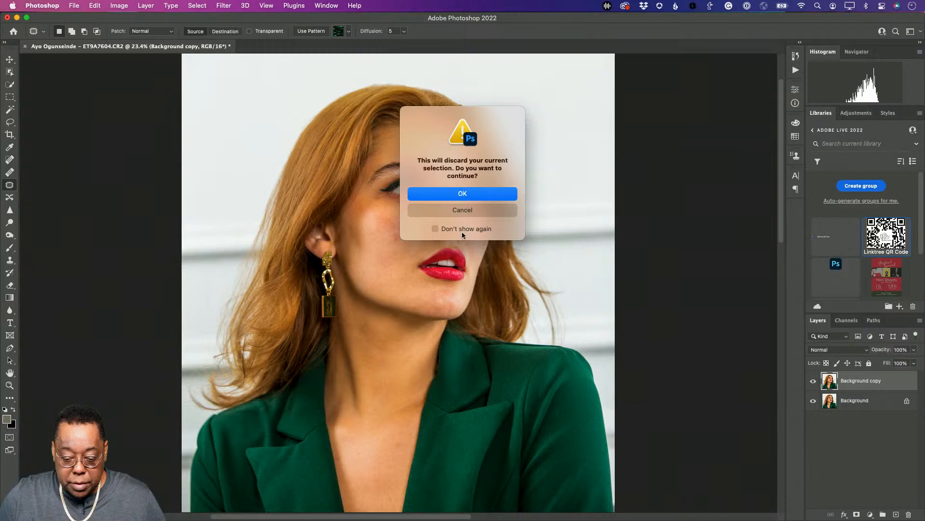
left_click(449, 229)
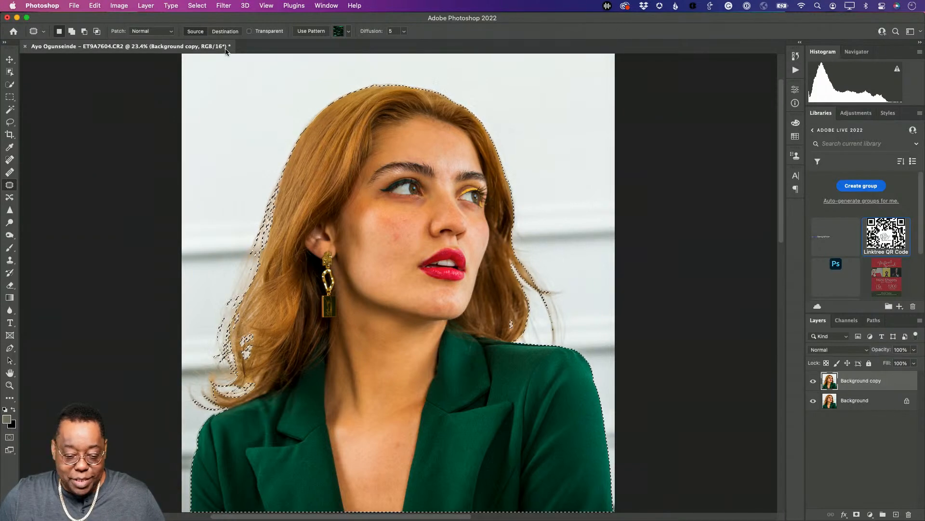
left_click(224, 6)
mouse_move(197, 6)
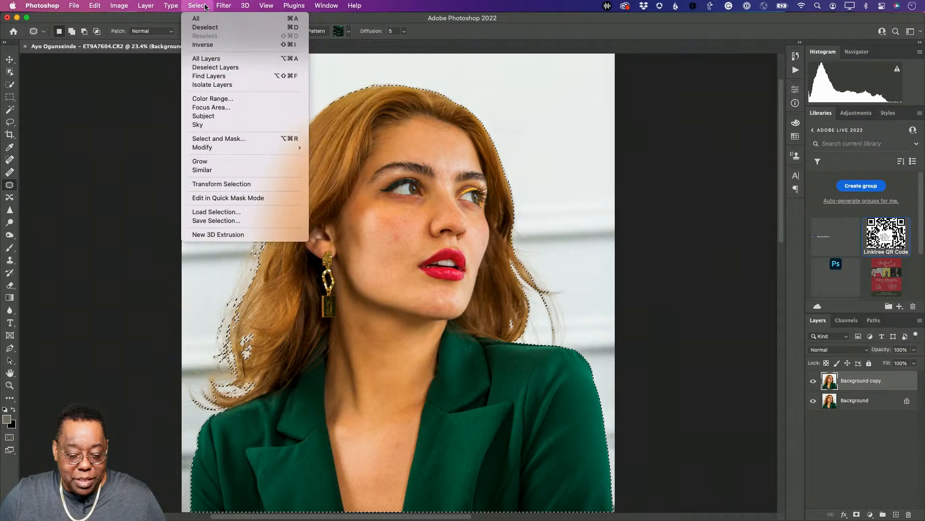
left_click(242, 138)
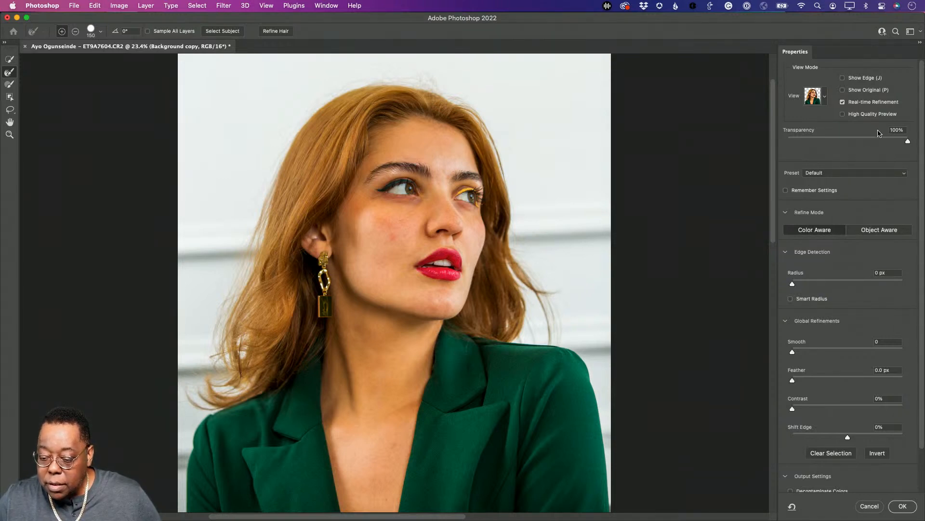
left_click(825, 99)
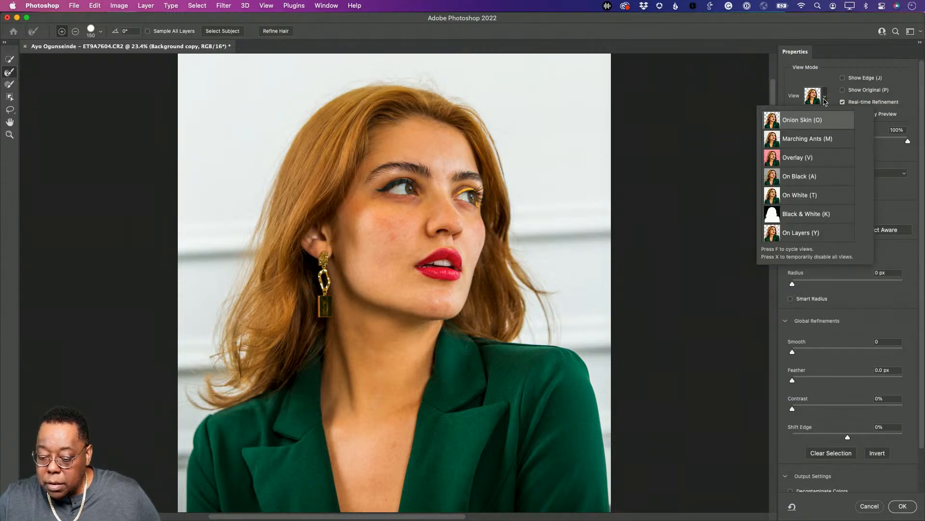
left_click(828, 91)
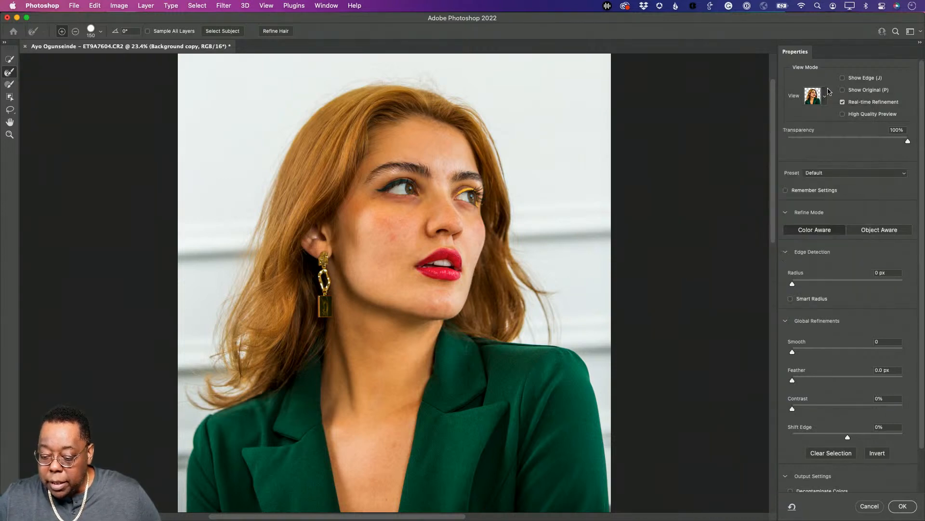
left_click(874, 507)
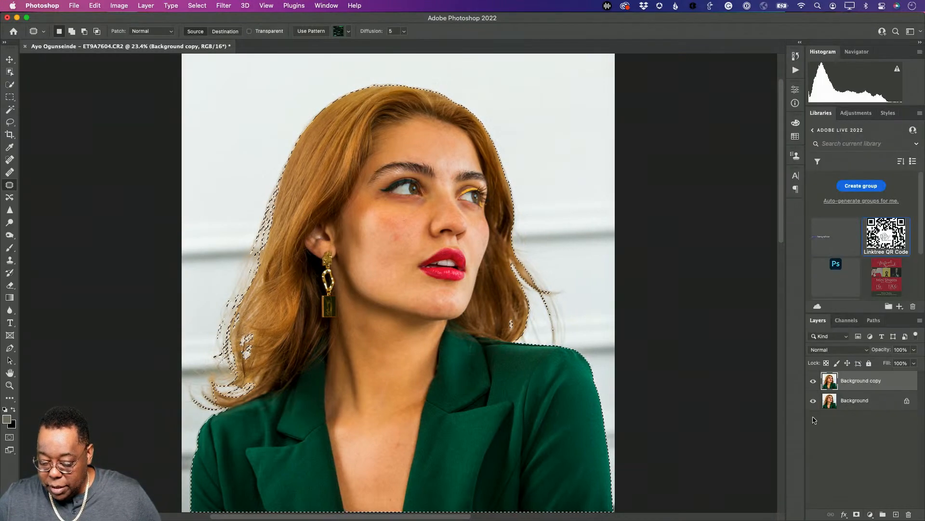
Step: Hide the Background layer, open Select and Mask on the woman's selection, and enable Decontaminate Colors
left_click(813, 401)
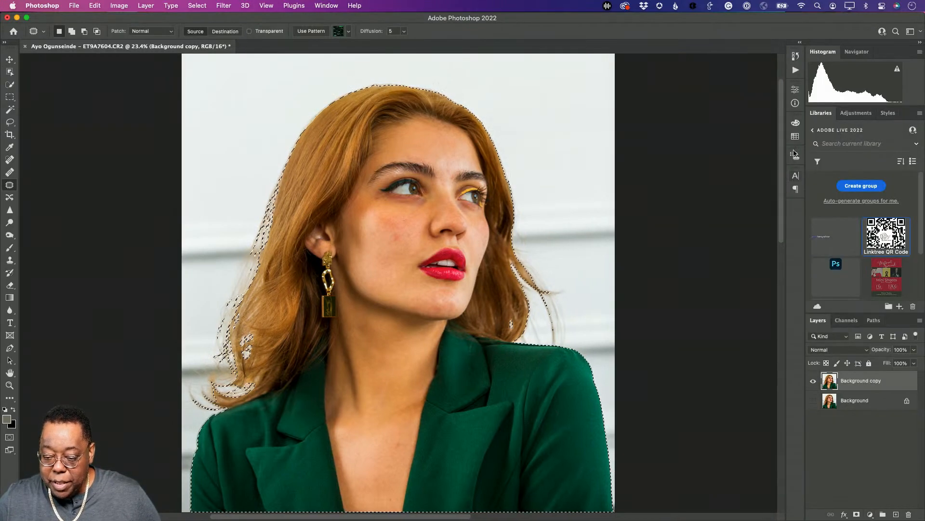
left_click(198, 5)
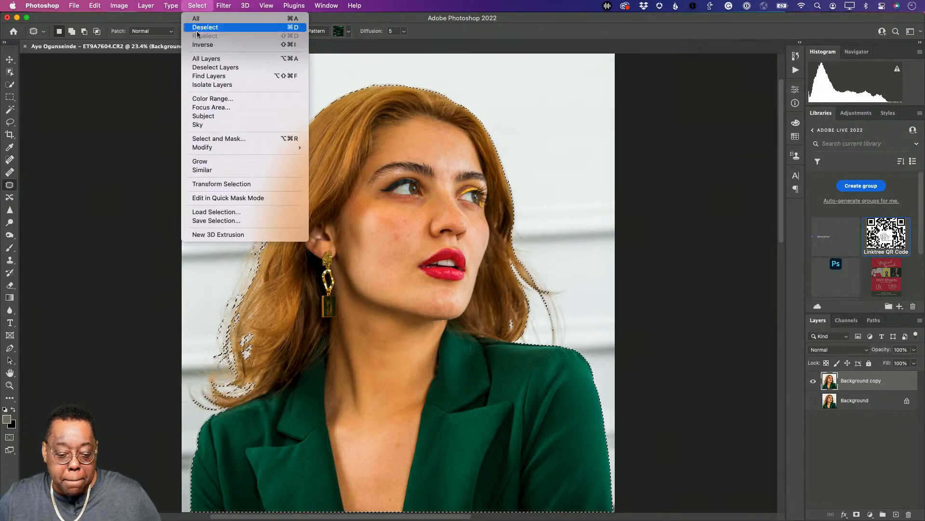
left_click(219, 139)
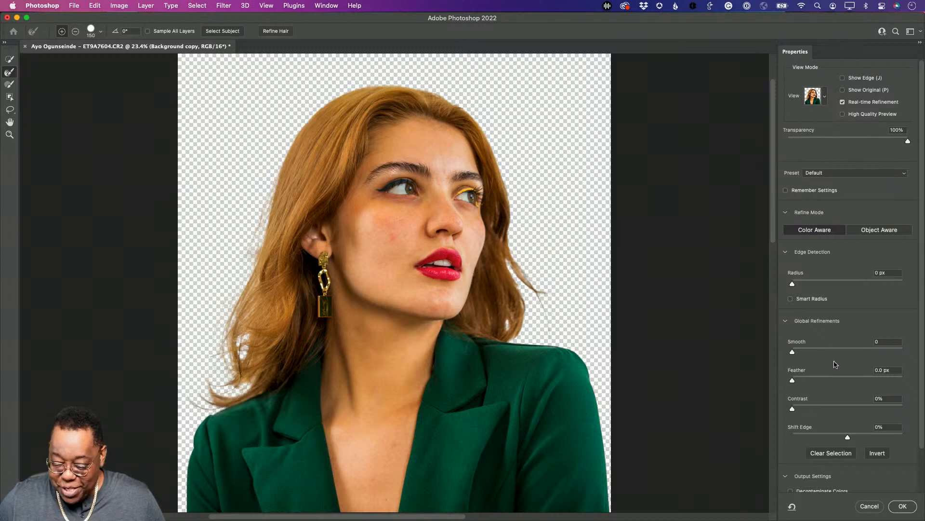
scroll(825, 490, "down", 2)
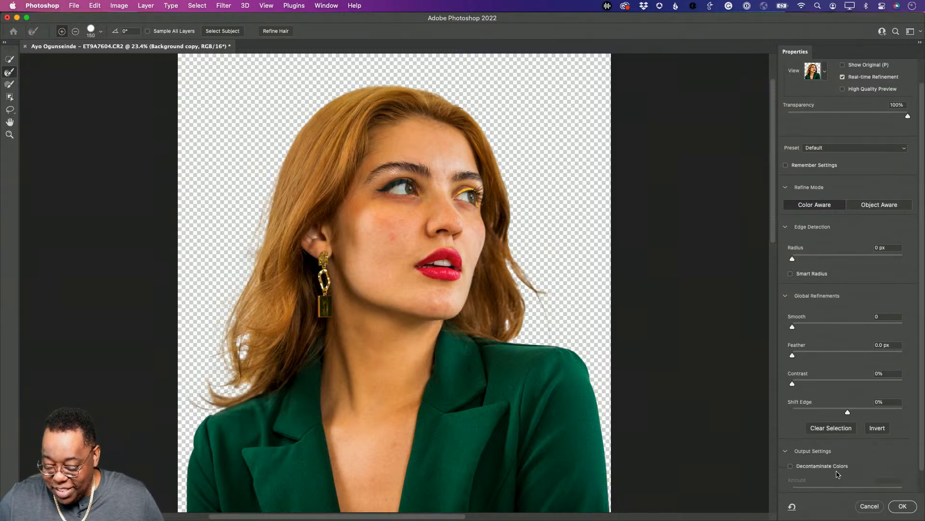
left_click(791, 443)
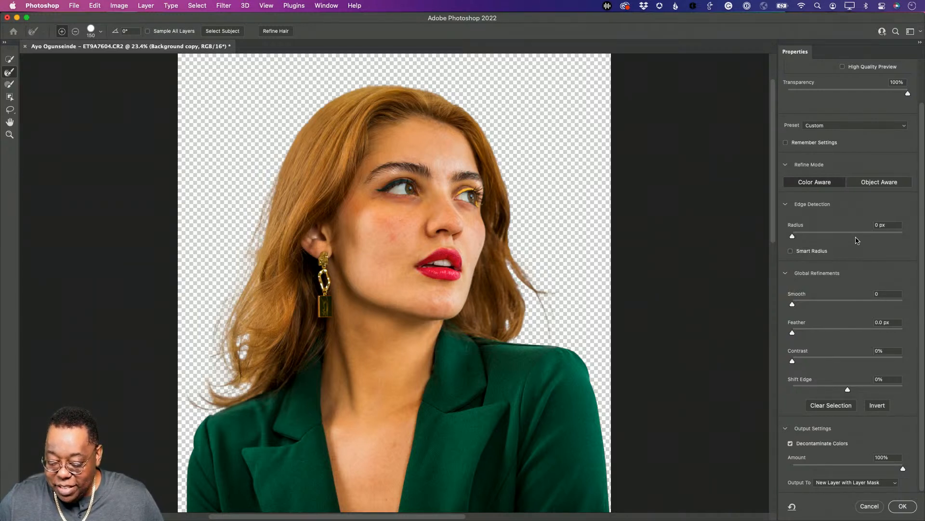
Step: Refine the hair edge beside the yellow-lined eye and above the shoulder, and output the cutout as a new layer with layer mask
scroll(2, 61, "down", 2)
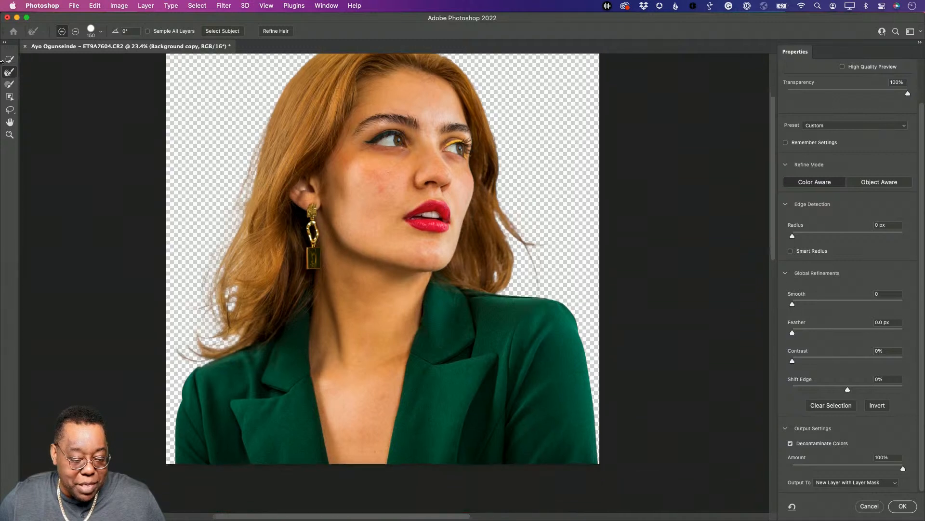
scroll(99, 122, "right", 1)
scroll(165, 155, "right", 2)
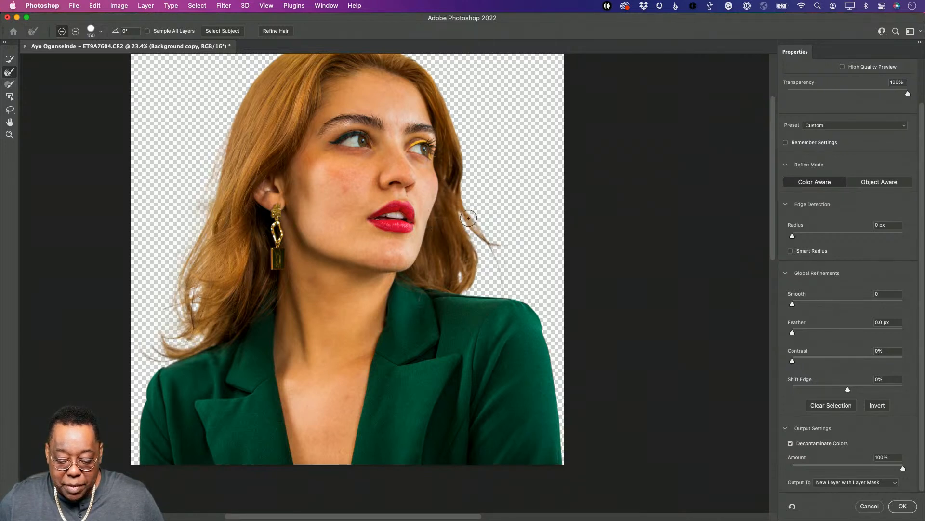
mouse_move(480, 223)
left_mouse_down()
mouse_move(505, 240)
mouse_move(504, 265)
mouse_move(516, 278)
mouse_move(486, 259)
mouse_move(467, 207)
mouse_move(463, 232)
mouse_move(475, 271)
mouse_move(459, 286)
mouse_move(473, 247)
mouse_move(462, 163)
left_mouse_up()
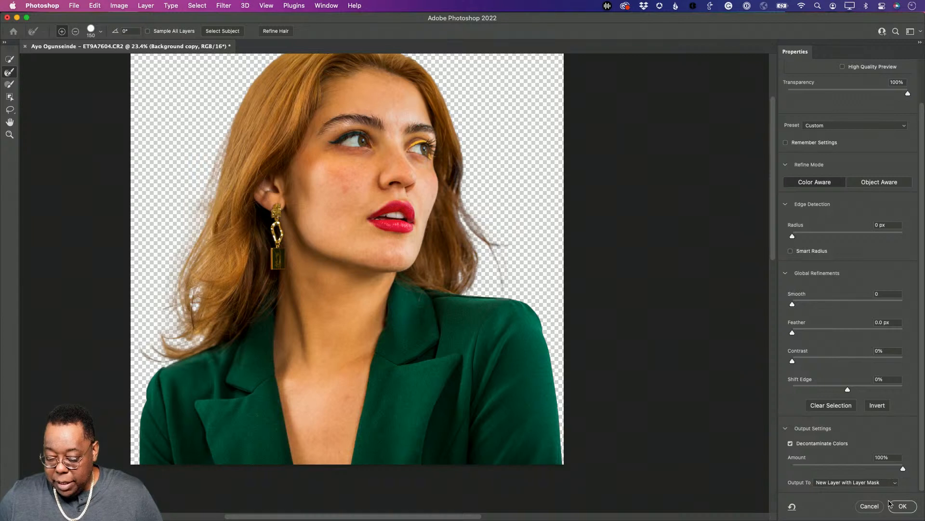
left_click(903, 506)
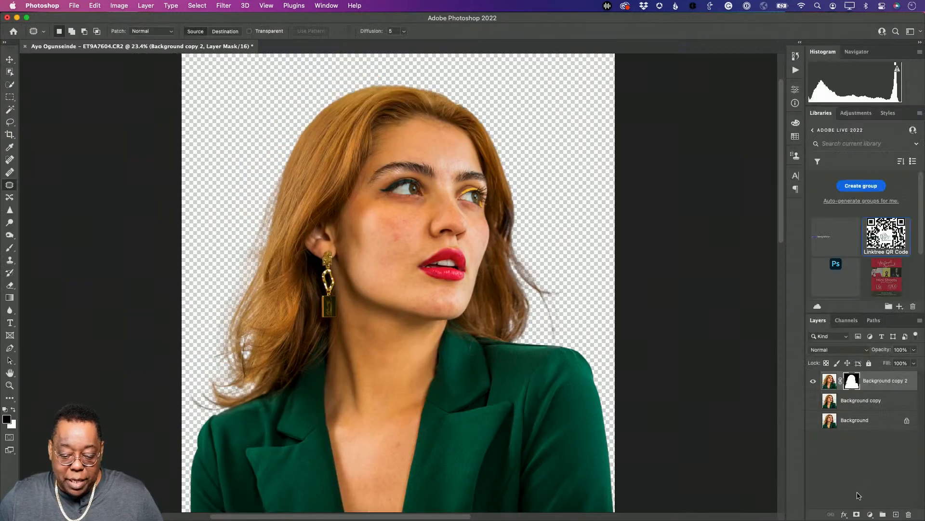
Step: Toggle the Background copy layer's visibility to compare the hair edges with and without the original backdrop
left_click(815, 401)
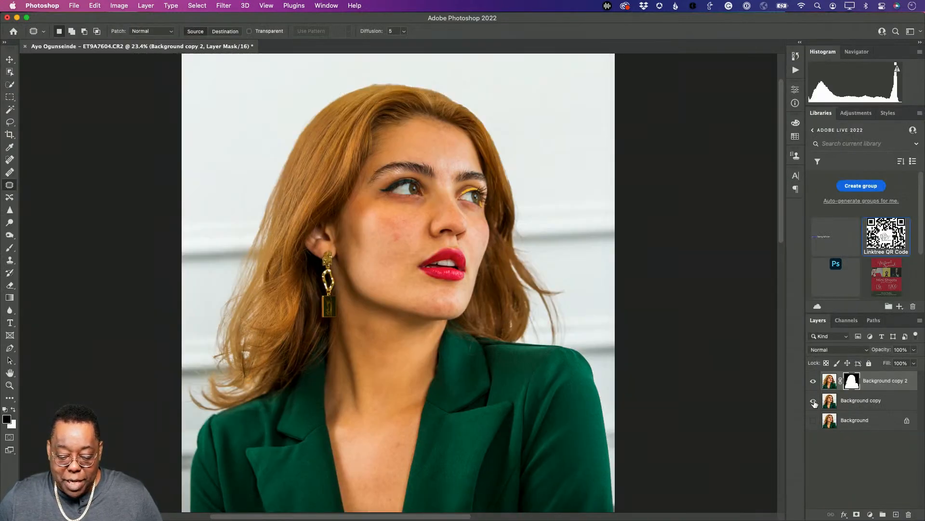
left_click(814, 402)
left_click(814, 401)
left_click(814, 401)
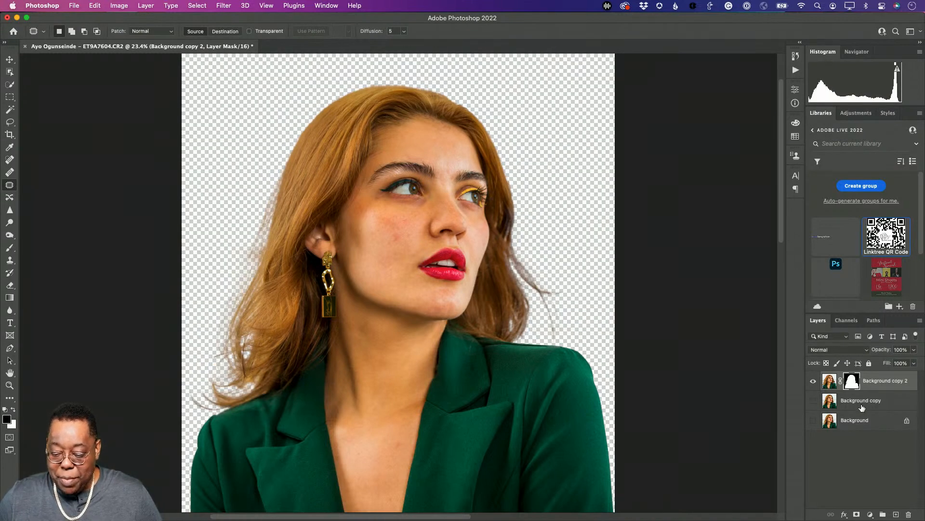
Step: Open the Adobe Live 2019 library and browse its ungrouped images for a replacement background
left_click(813, 133)
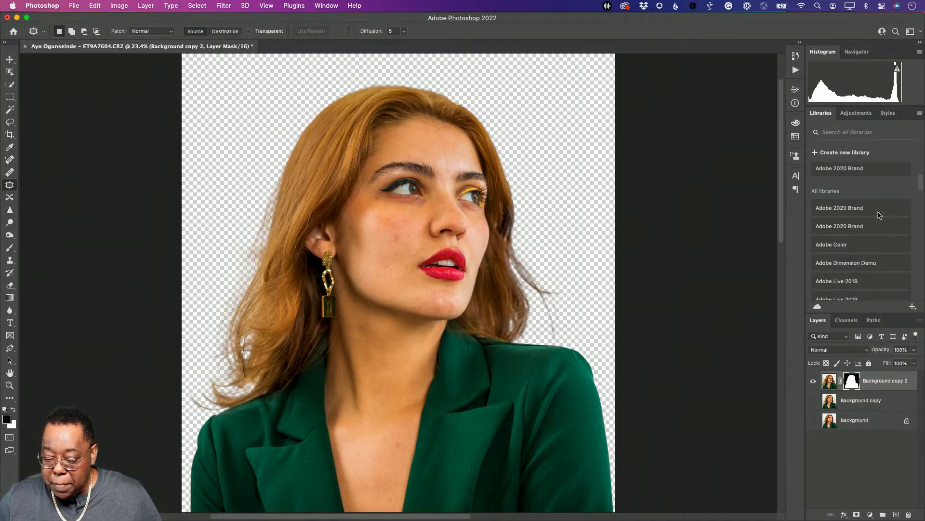
scroll(878, 215, "down", 10)
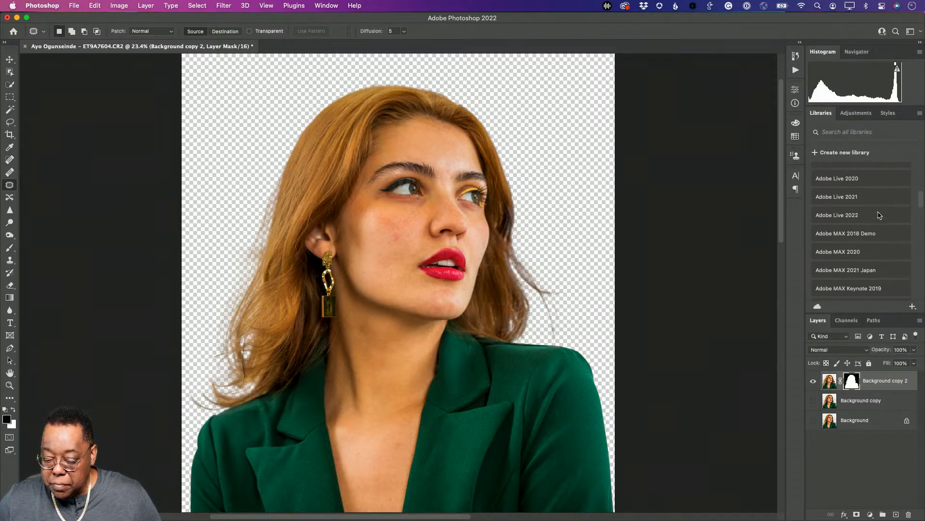
scroll(878, 215, "up", 5)
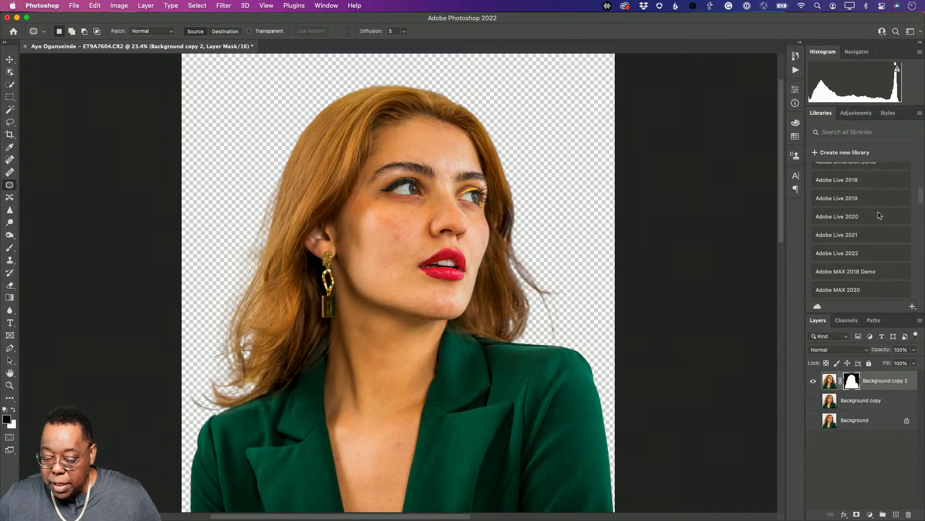
left_click(863, 213)
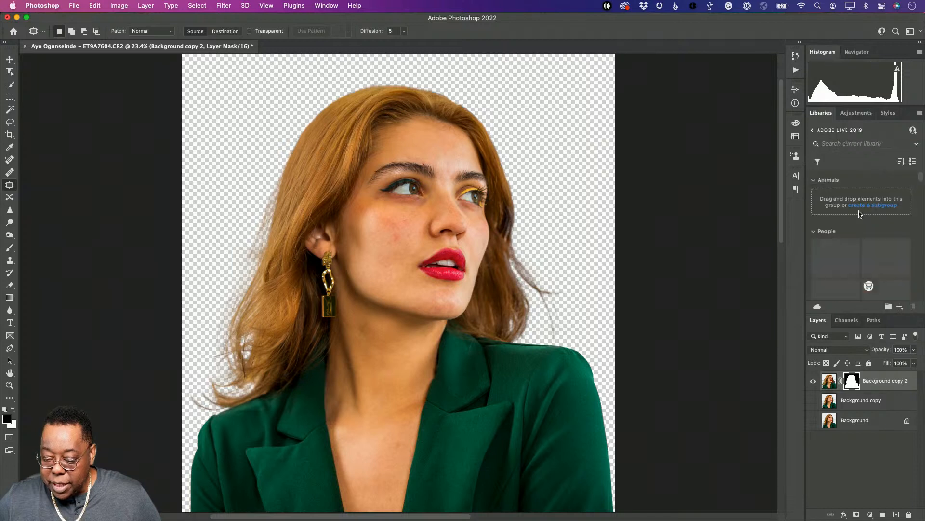
scroll(873, 239, "down", 3)
scroll(875, 243, "down", 3)
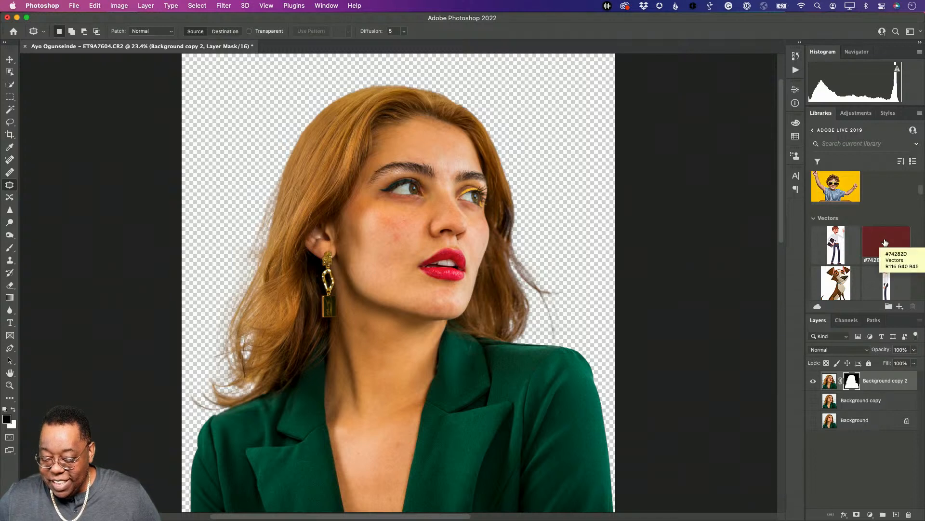
mouse_move(885, 242)
left_mouse_down()
mouse_move(861, 386)
mouse_move(875, 236)
left_mouse_up()
scroll(867, 243, "down", 5)
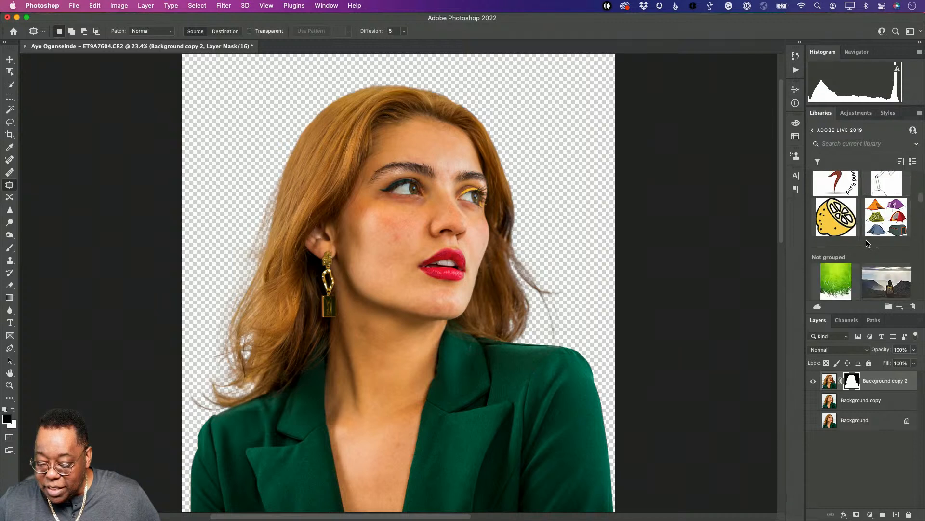
scroll(868, 243, "up", 3)
scroll(868, 244, "down", 8)
scroll(868, 244, "up", 2)
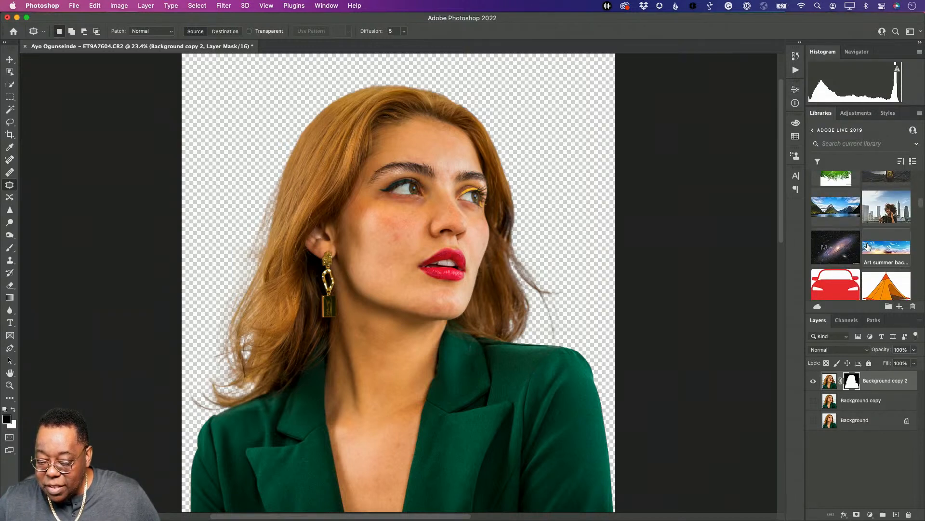
scroll(868, 244, "up", 2)
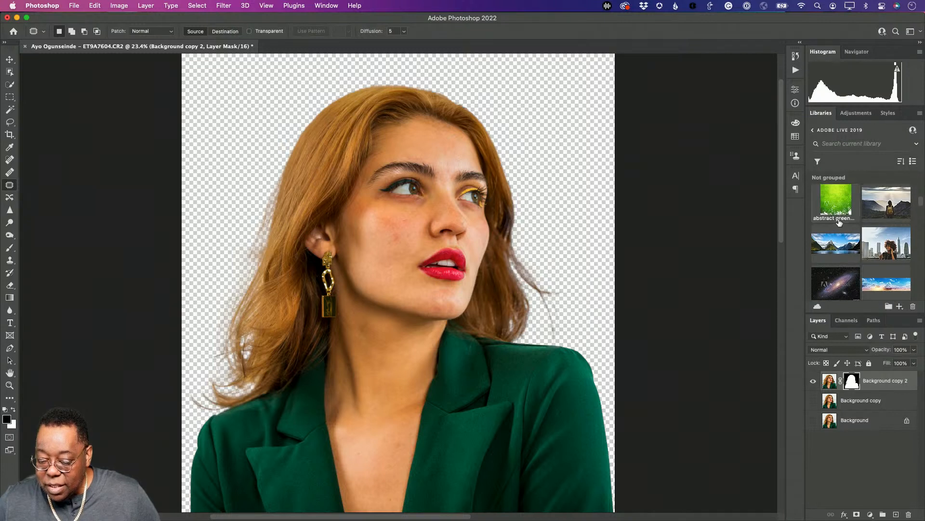
Step: Place the abstract green paint image in the portrait document and align it with the canvas's top-left corner
left_click_drag(839, 209, 863, 394)
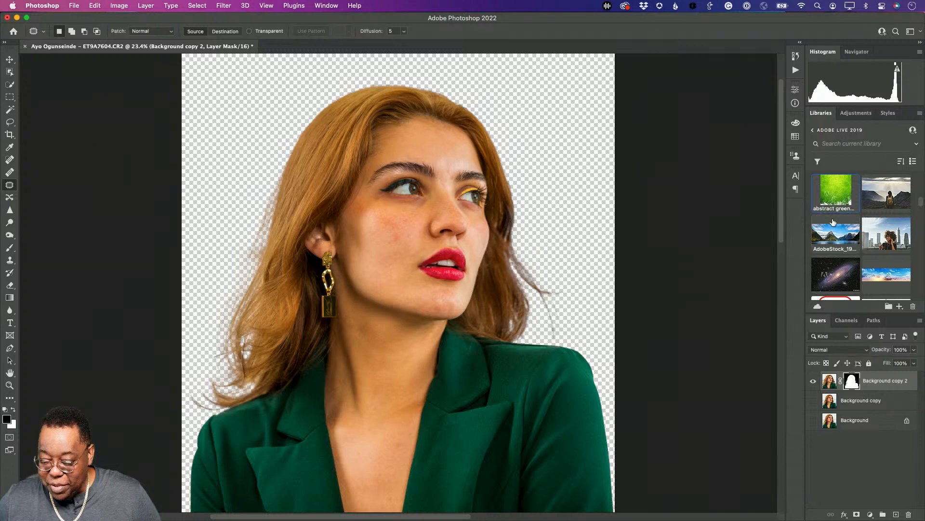
left_click_drag(828, 197, 528, 184)
left_click_drag(571, 157, 304, 138)
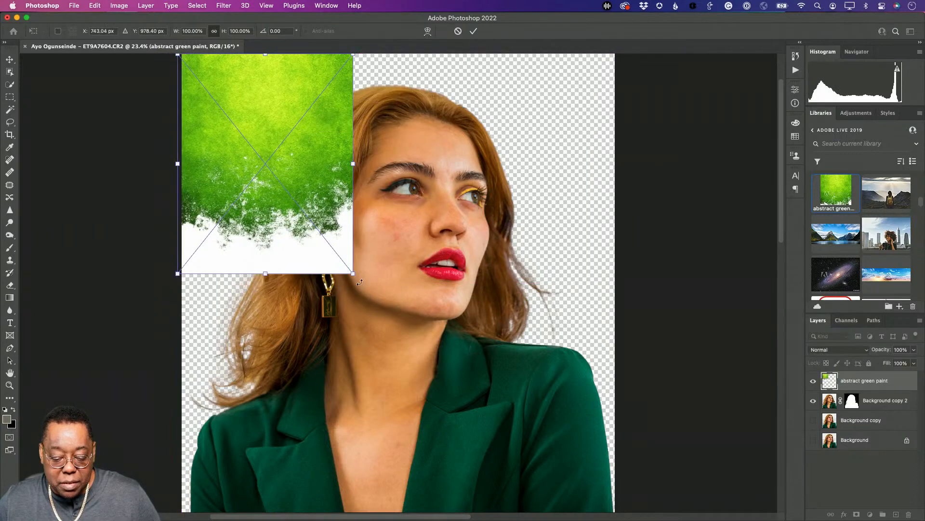
Step: Scale the green paint image to about 322% to cover the canvas, and move its layer beneath the masked Background copy 2
mouse_move(353, 273)
left_mouse_down()
mouse_move(606, 484)
mouse_move(737, 519)
left_mouse_up()
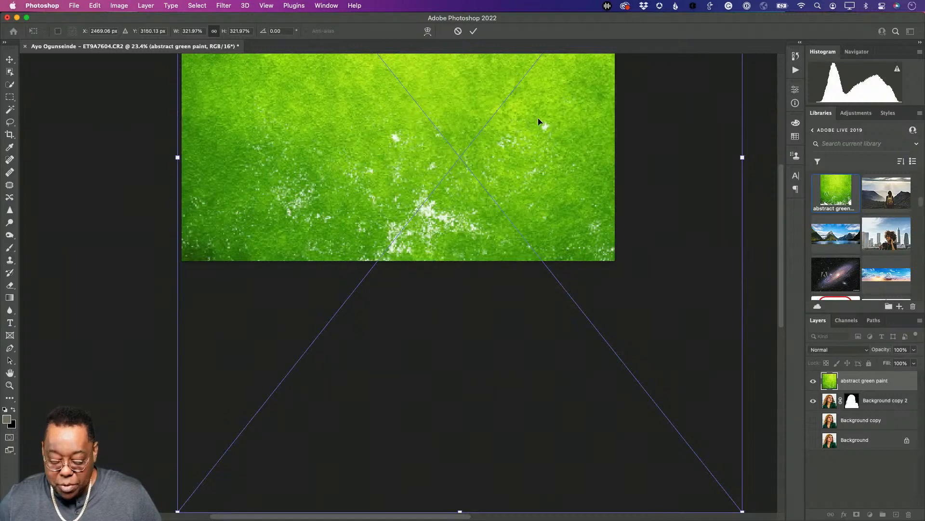
key("Return")
key("j")
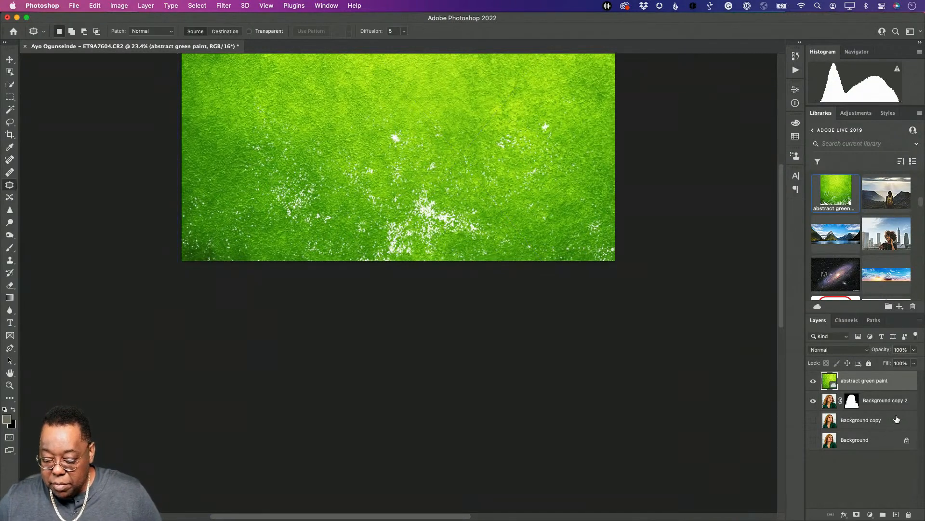
left_click_drag(874, 376, 878, 409)
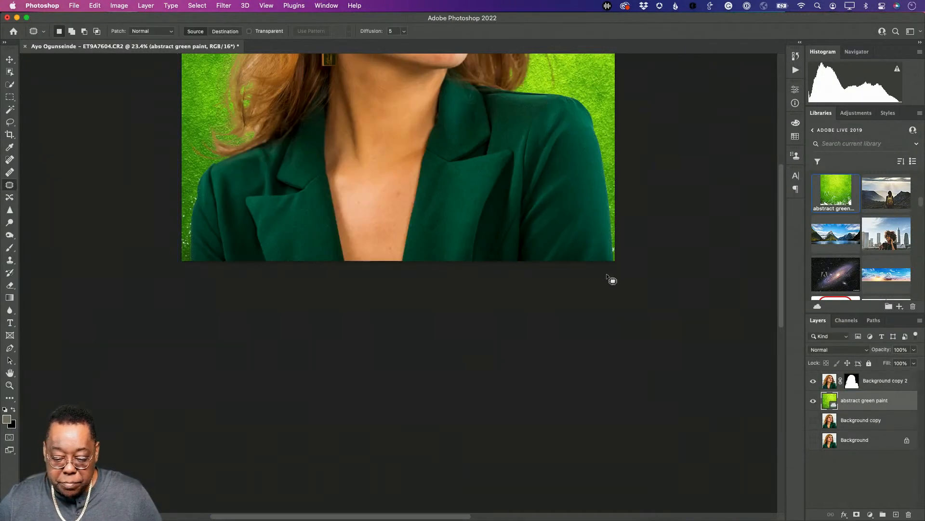
scroll(606, 274, "up", 10)
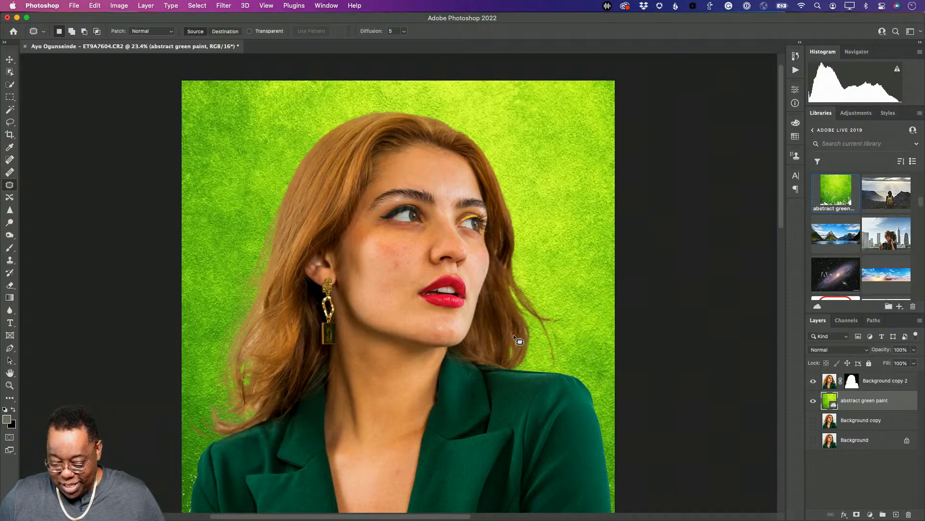
left_click(830, 382)
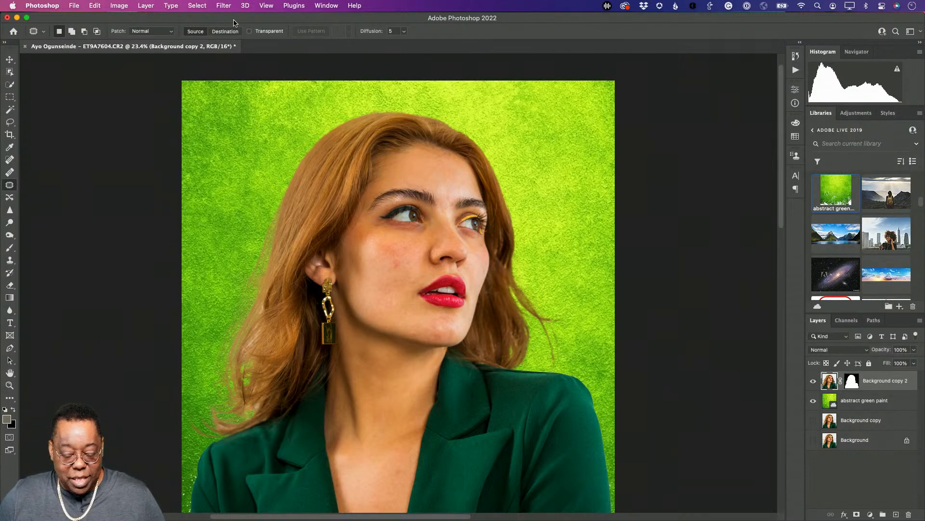
left_click(223, 4)
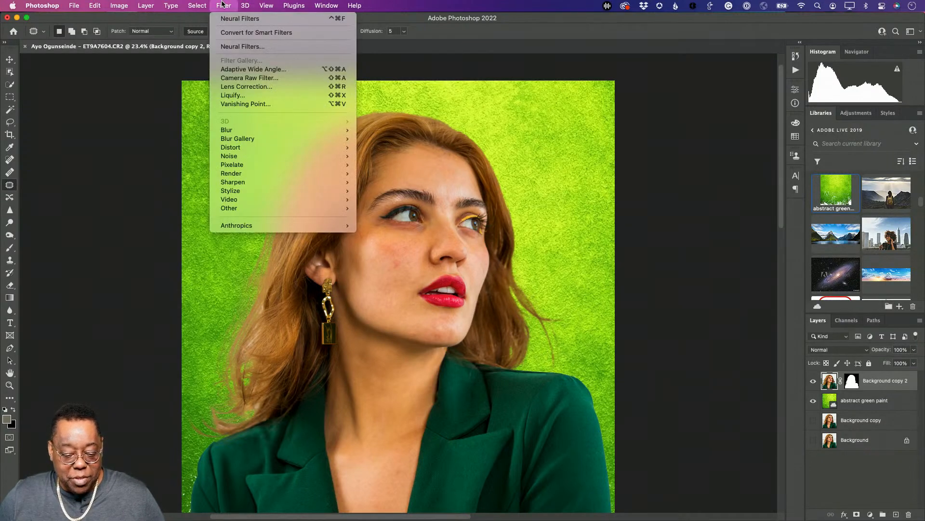
left_click(261, 46)
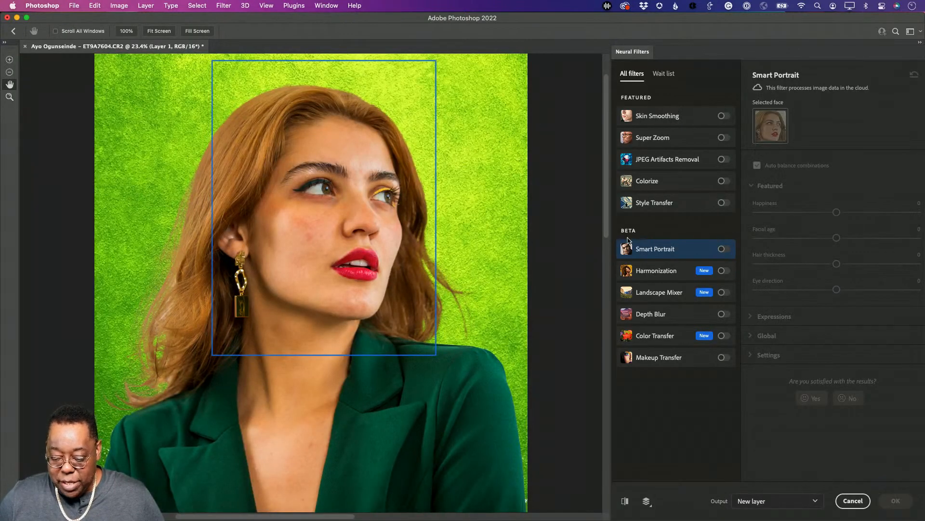
left_click(724, 270)
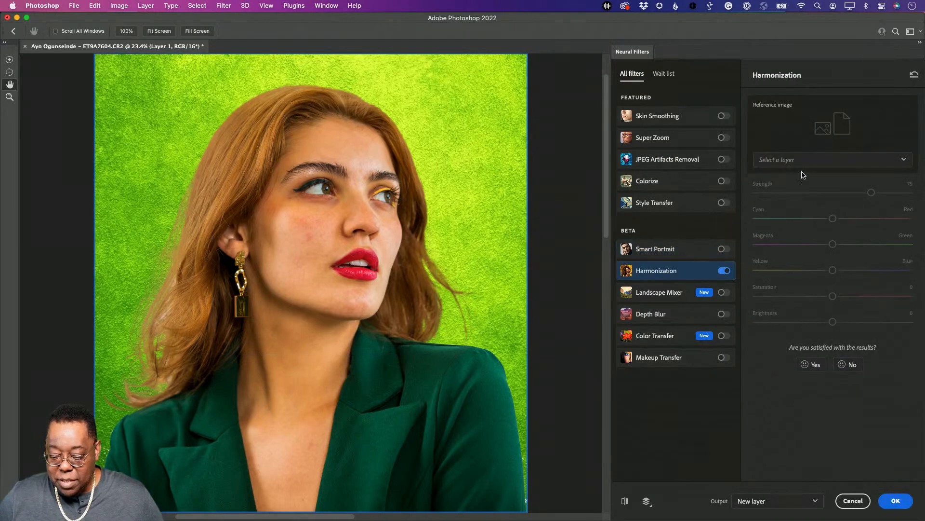
left_click(803, 165)
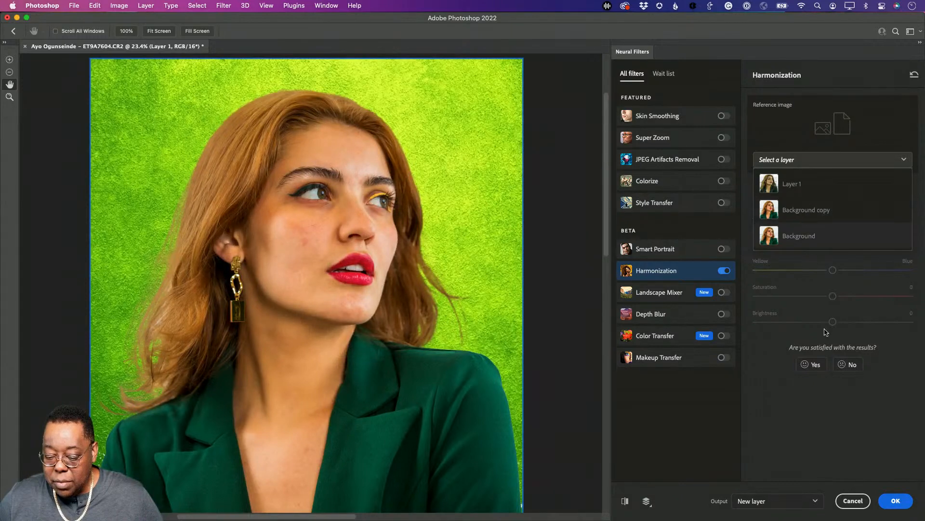
left_click(854, 500)
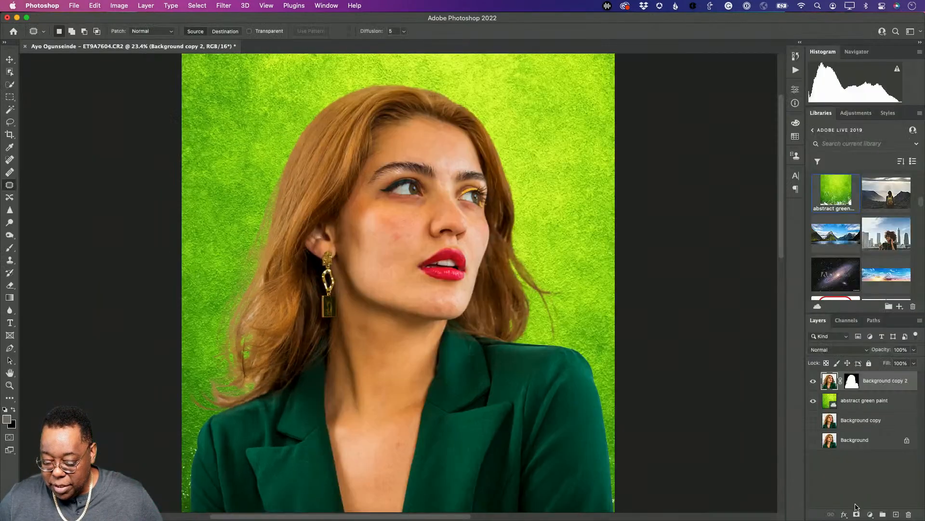
Step: Rasterize the abstract green paint smart object into a regular pixel layer
left_click(853, 403)
right_click(854, 401)
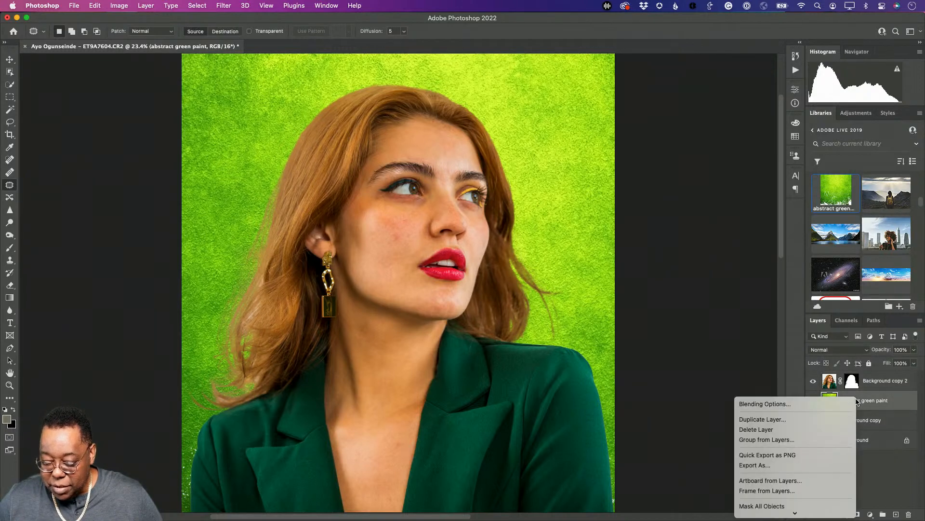
left_click(866, 397)
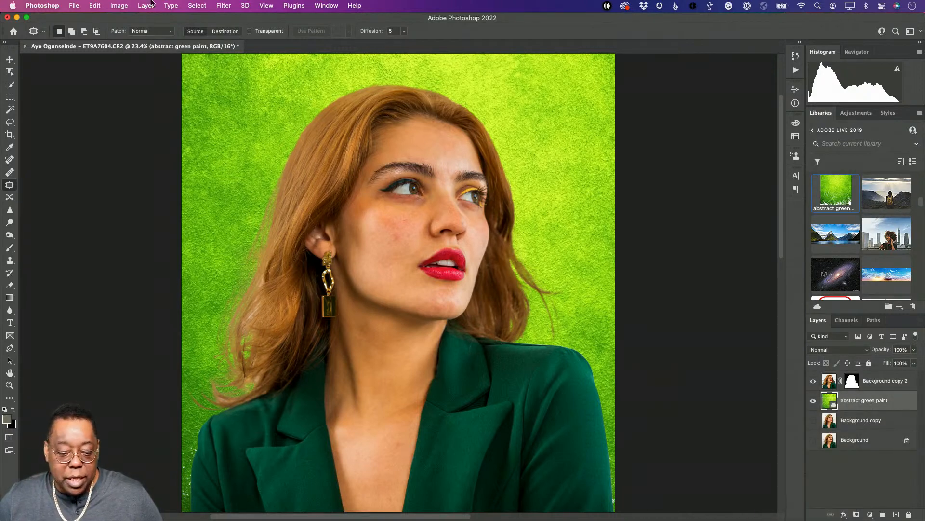
left_click(194, 5)
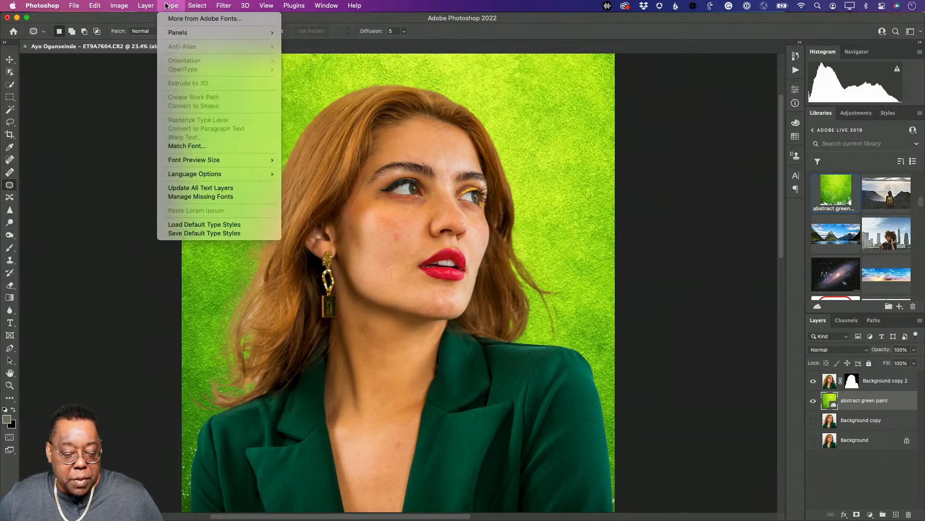
mouse_move(146, 6)
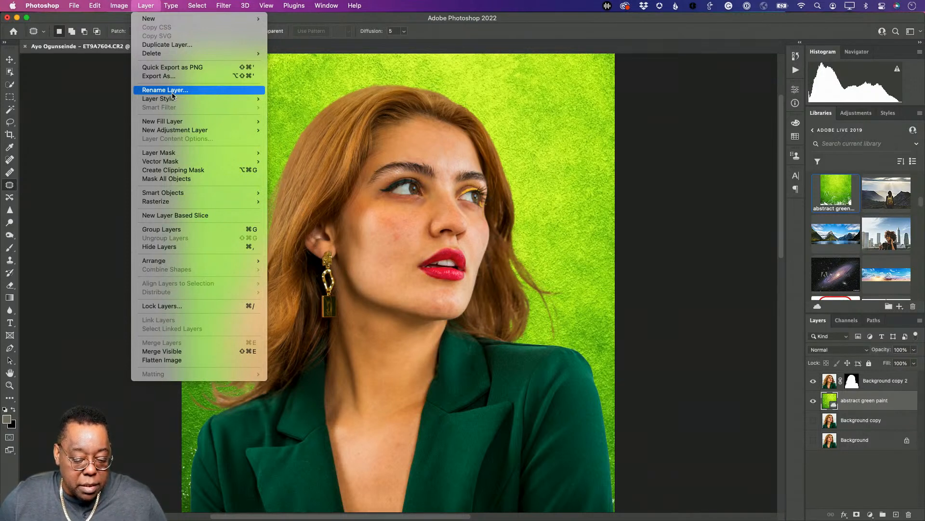
mouse_move(232, 201)
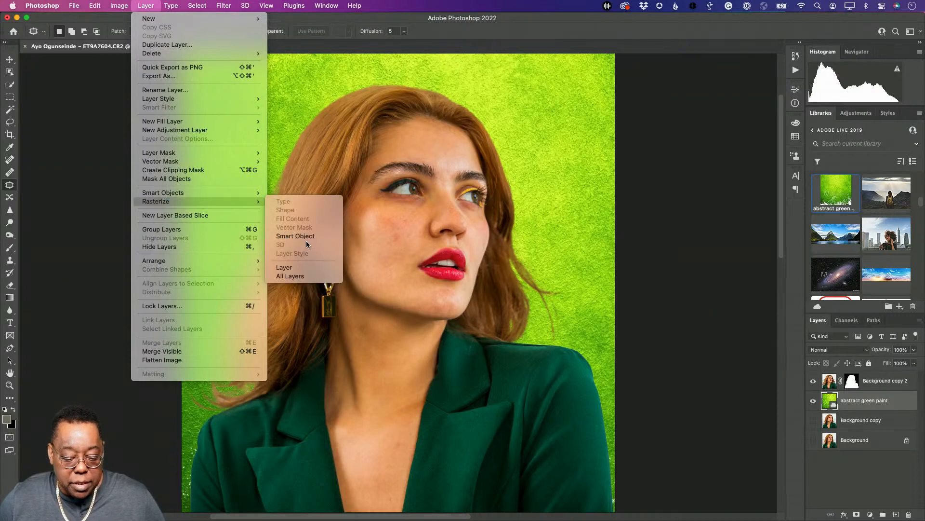
left_click(288, 267)
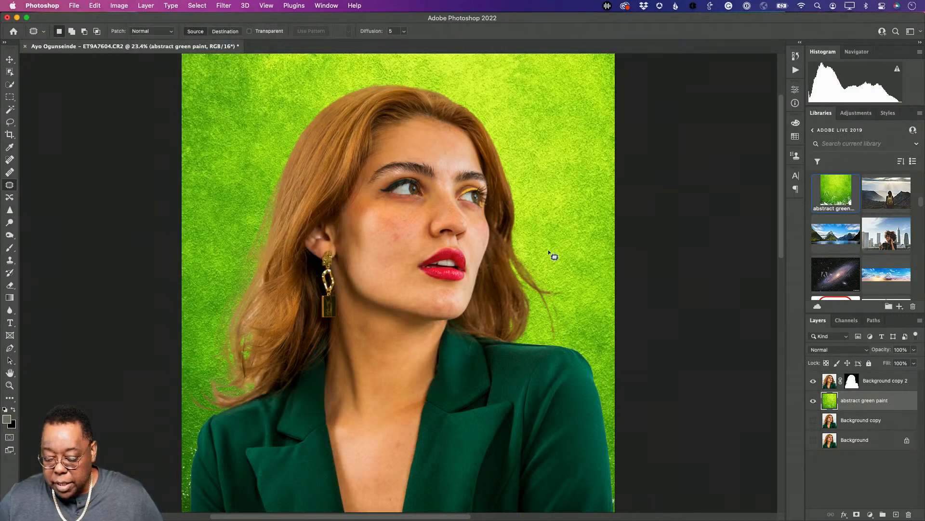
Step: Try the Harmonization neural filter on Background copy 2 and delete the new layer it outputs
left_click(829, 381)
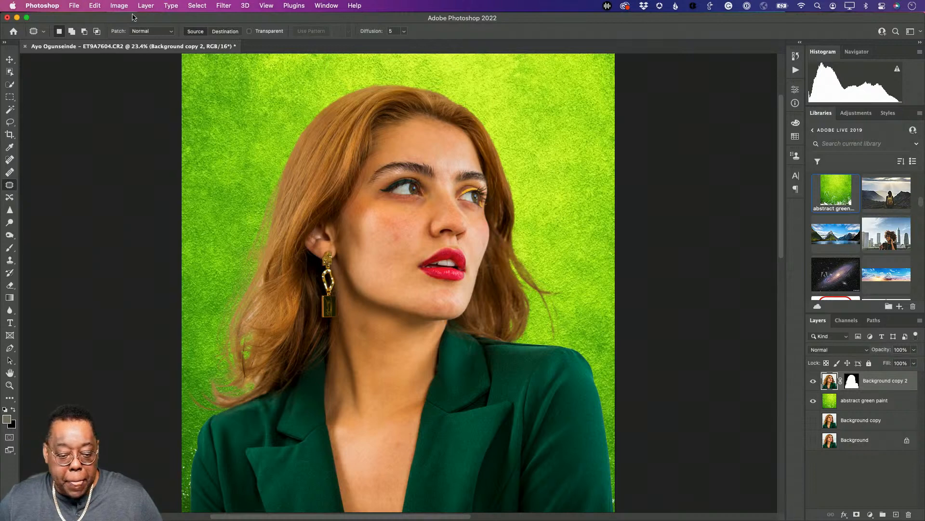
left_click(196, 6)
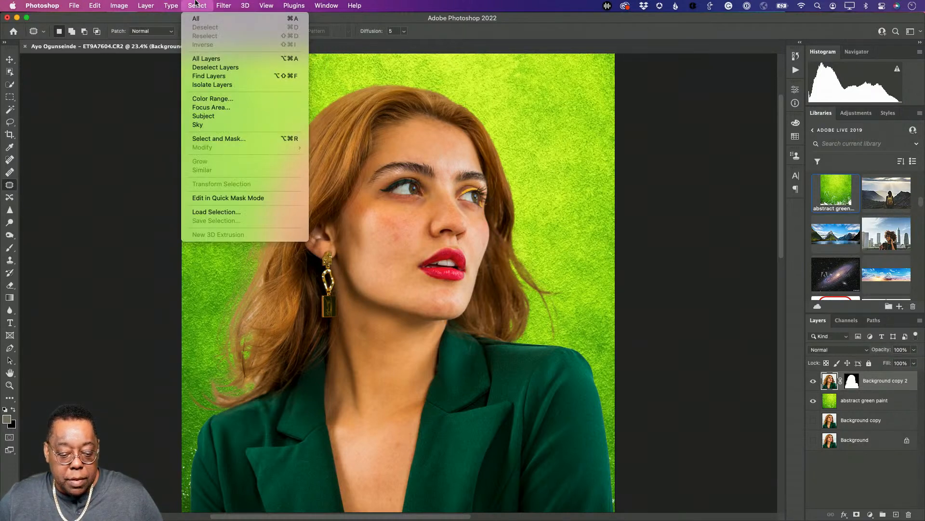
mouse_move(224, 6)
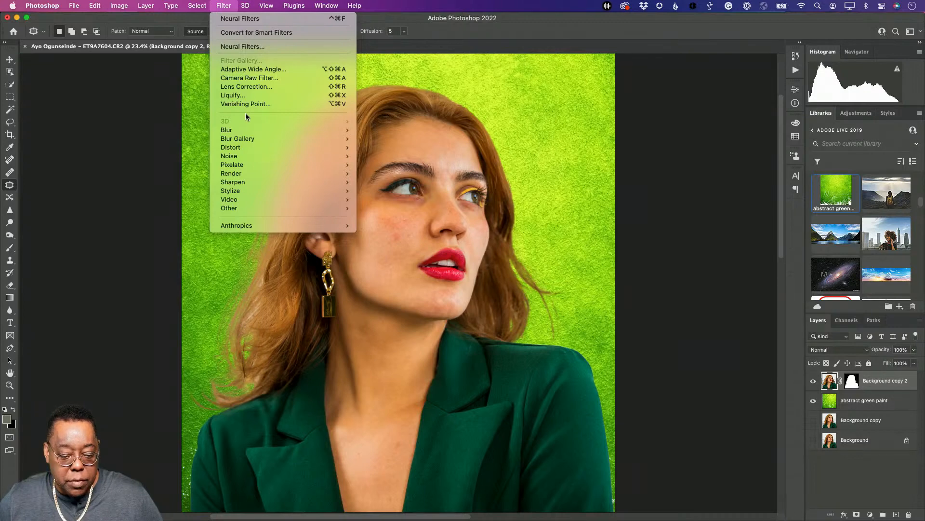
left_click(244, 46)
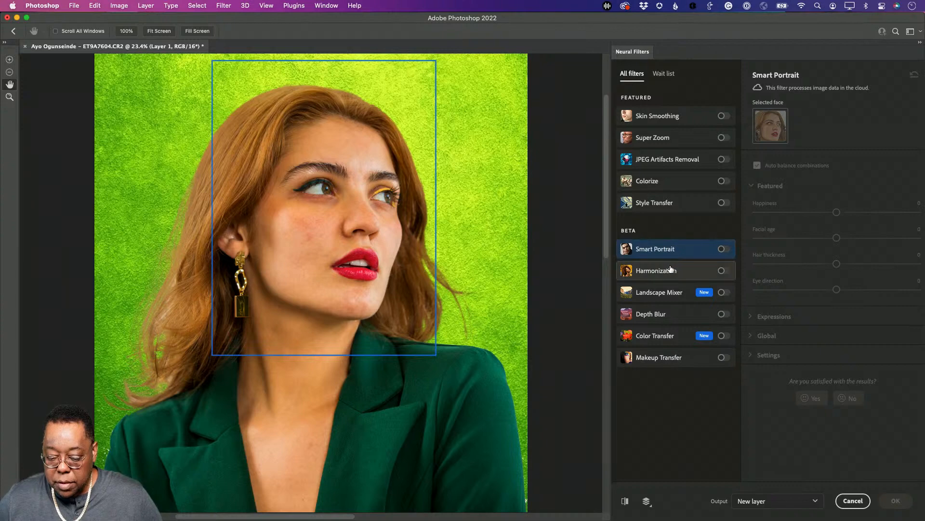
left_click(709, 270)
left_click(724, 271)
left_click(793, 161)
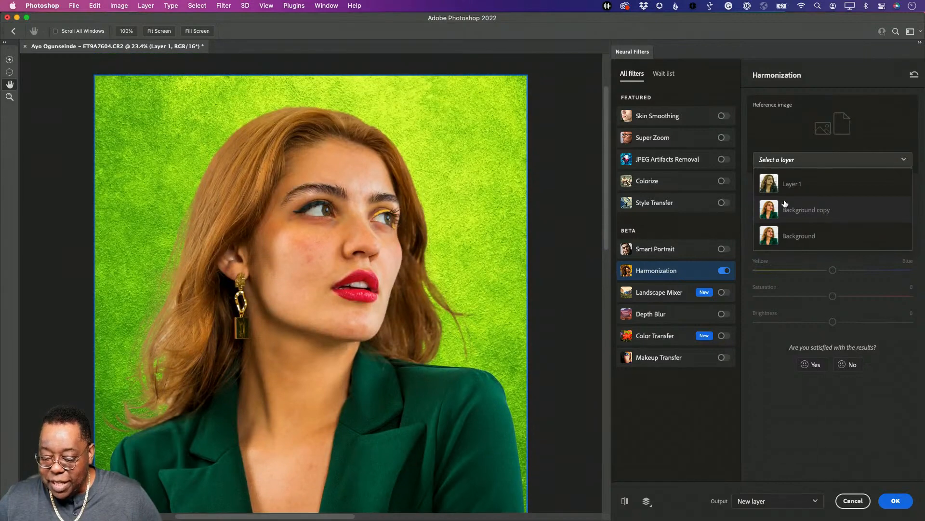
left_click(892, 502)
left_click(892, 502)
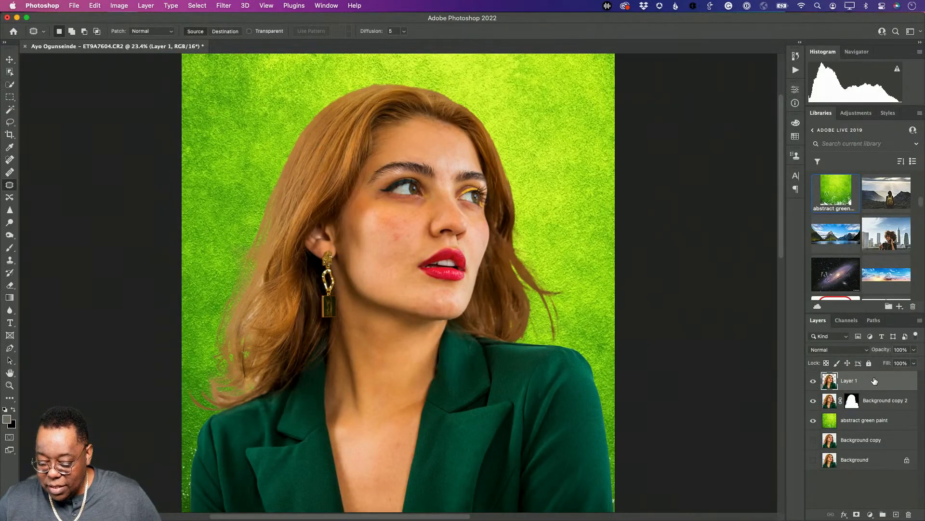
left_click_drag(874, 381, 909, 514)
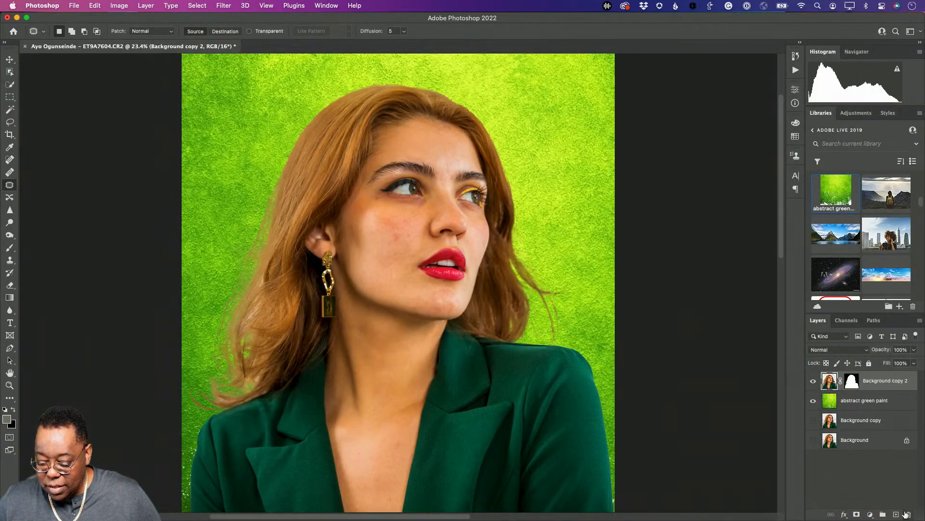
Step: Create a duplicate of Background copy 2 with its layer mask applied, and hide the original masked layer
left_click(851, 404)
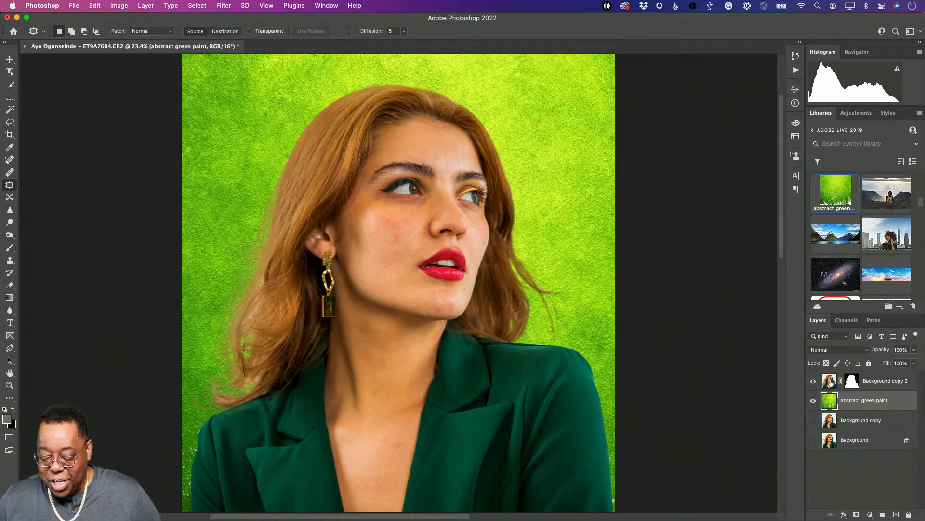
left_click(831, 384)
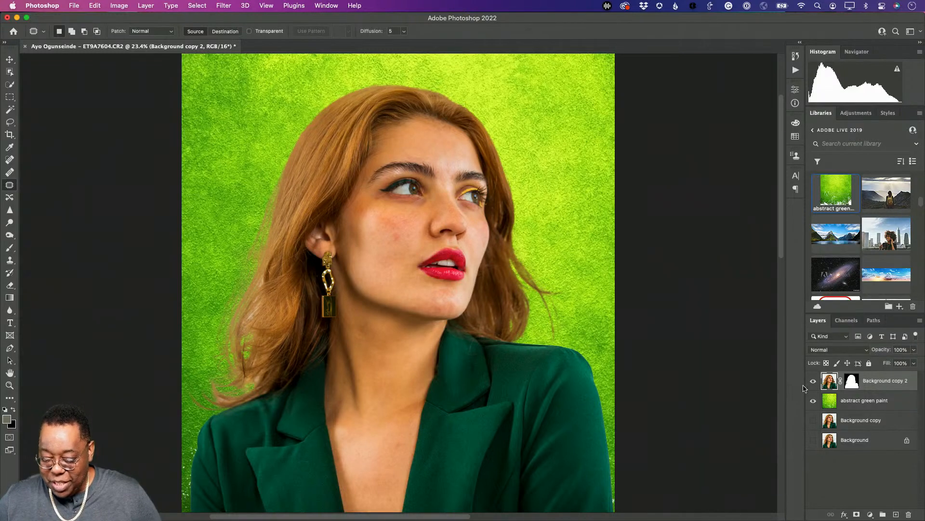
left_click(919, 322)
left_click(919, 322)
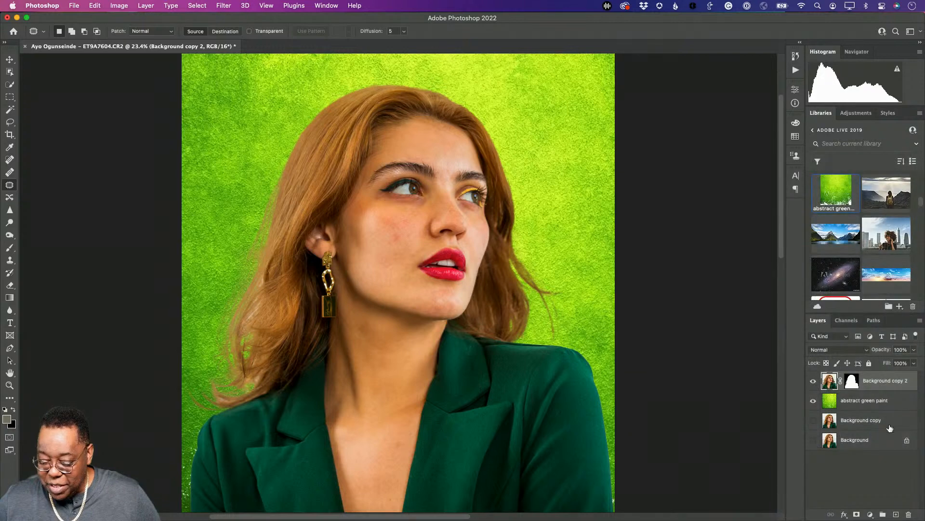
left_click_drag(831, 383, 896, 514)
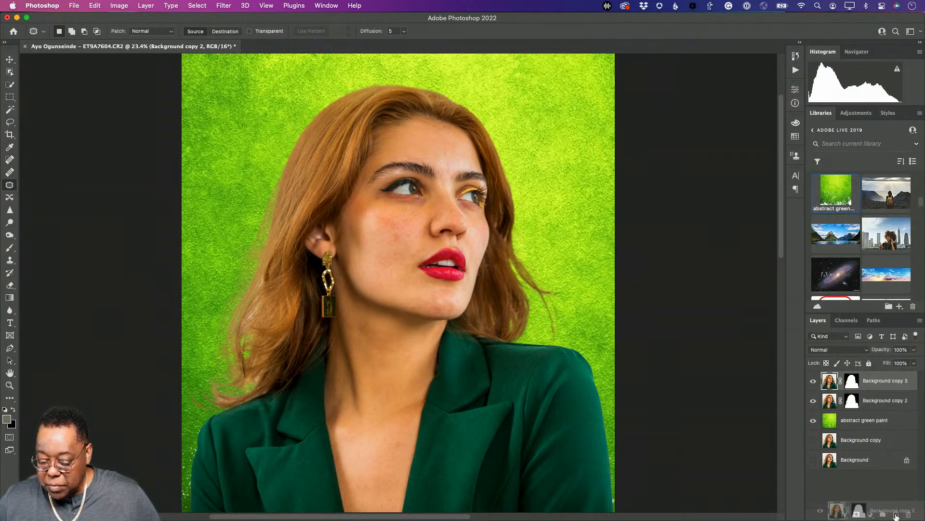
left_click(814, 401)
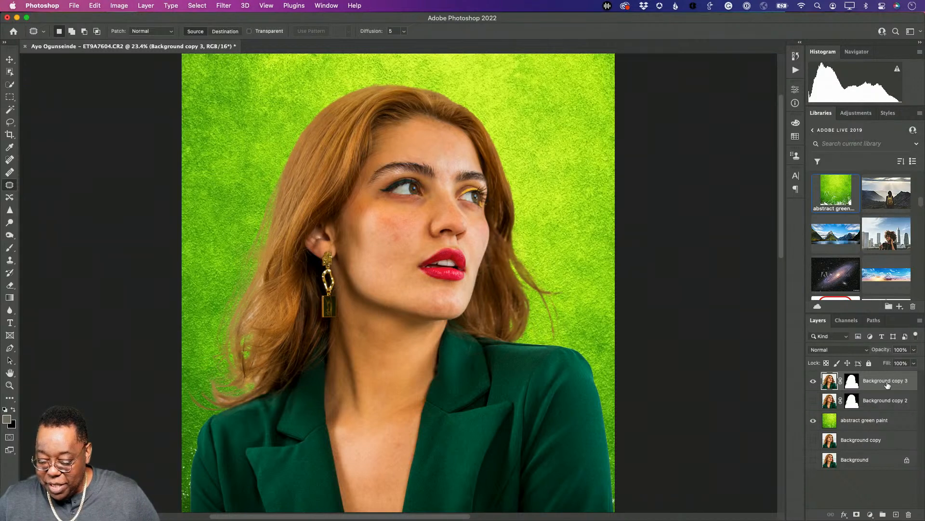
right_click(854, 381)
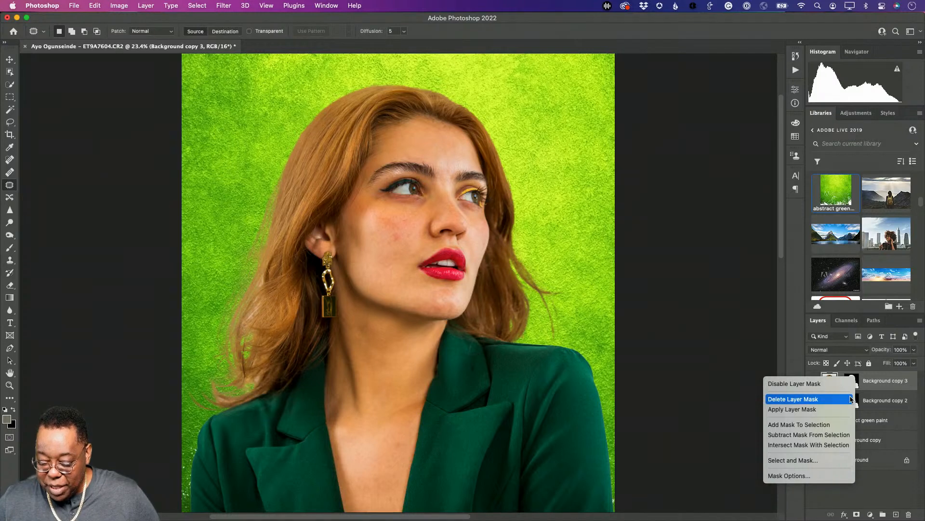
left_click(845, 409)
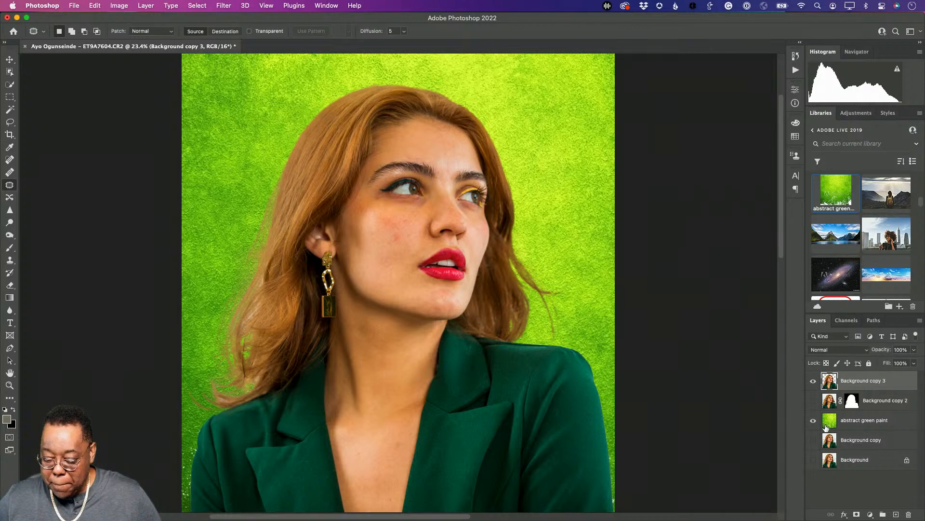
Step: Harmonize Background copy 3 with the Harmonization neural filter, using the abstract green paint layer as reference and outputting to a new layer
left_click(241, 5)
mouse_move(224, 5)
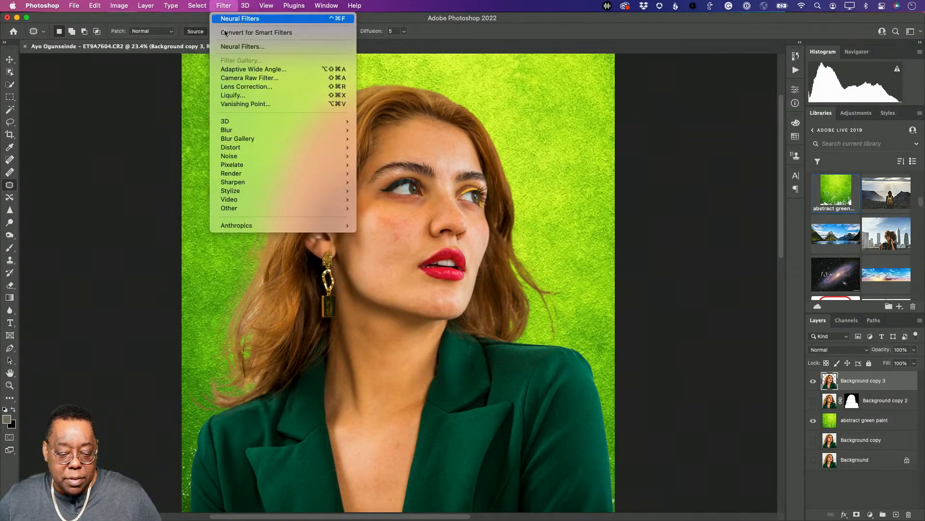
left_click(249, 46)
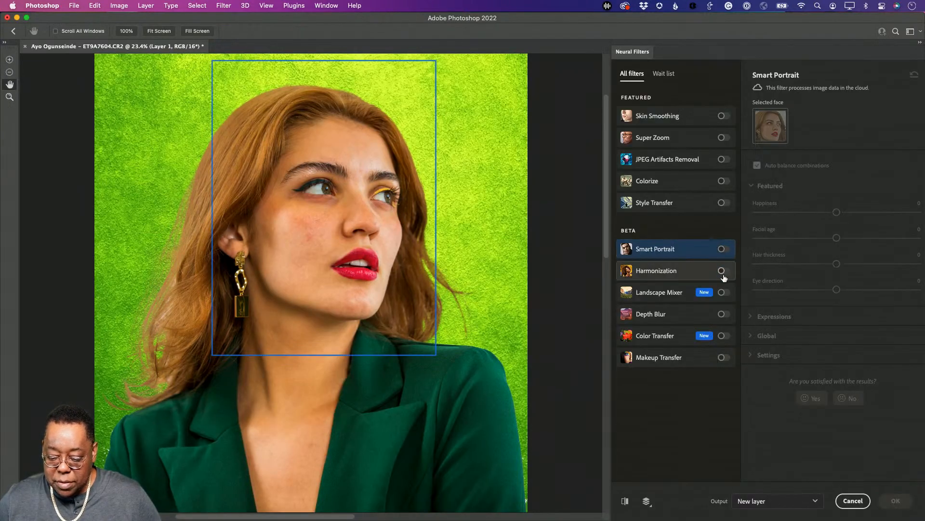
left_click(724, 272)
left_click(807, 158)
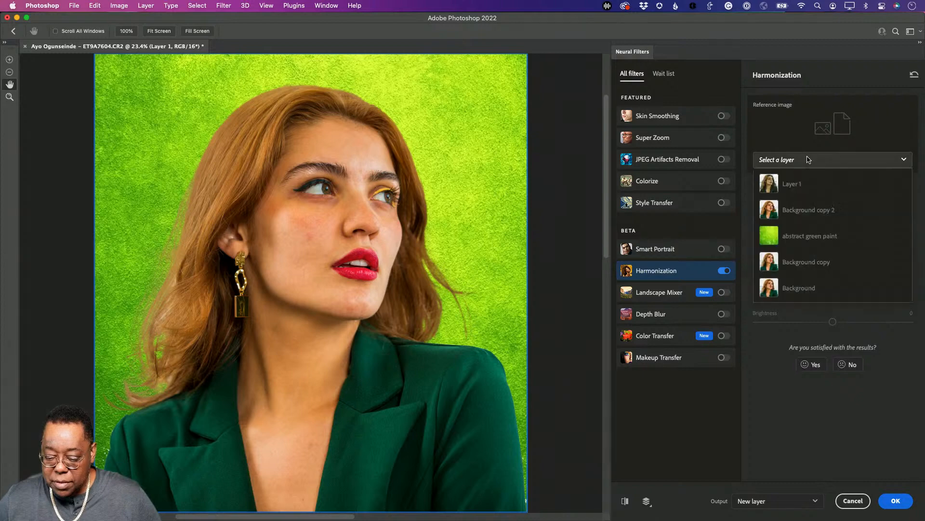
left_click(800, 236)
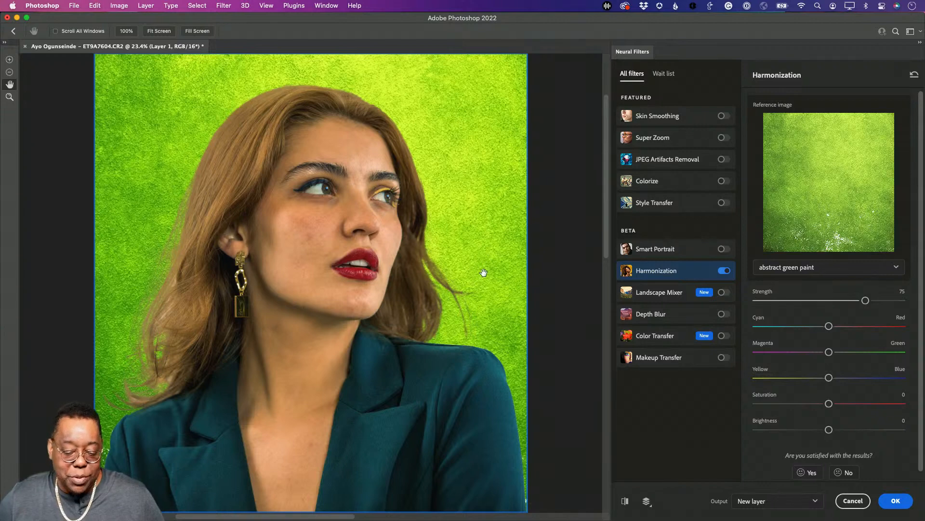
left_click(624, 501)
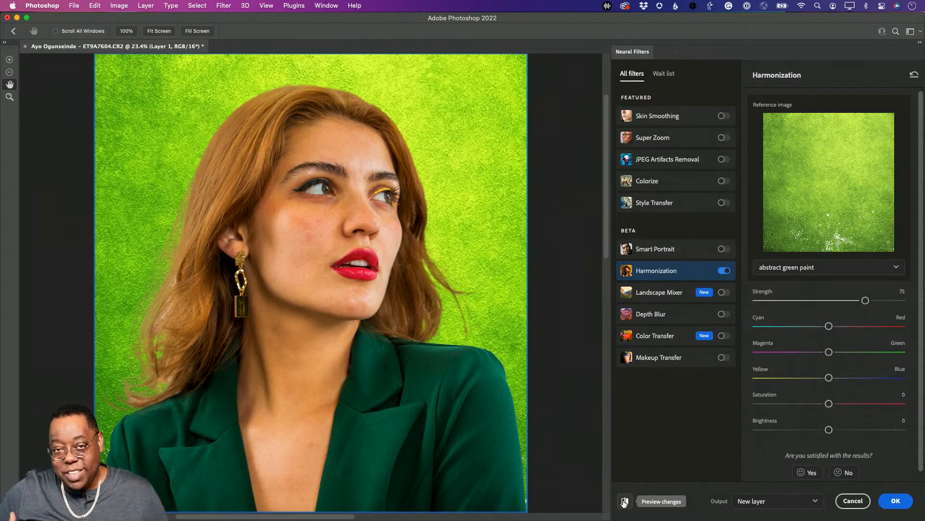
left_click(624, 501)
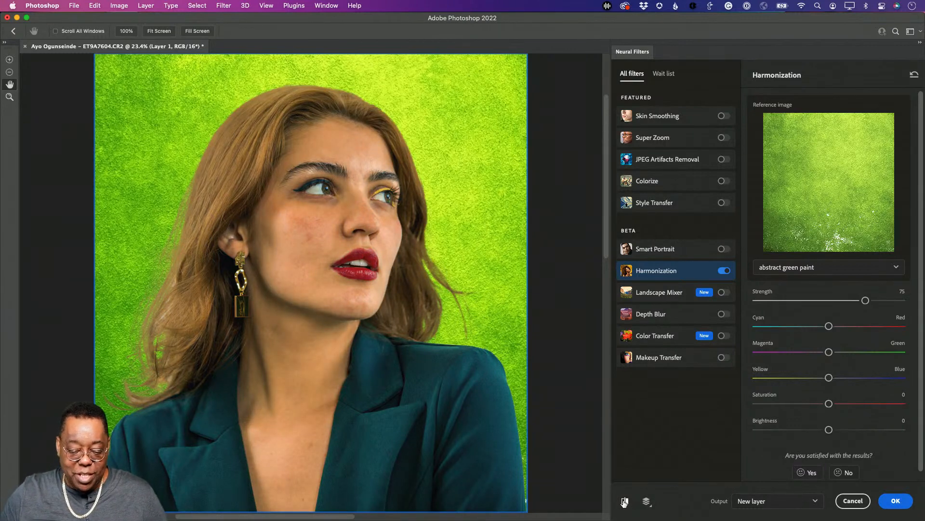
left_click(896, 500)
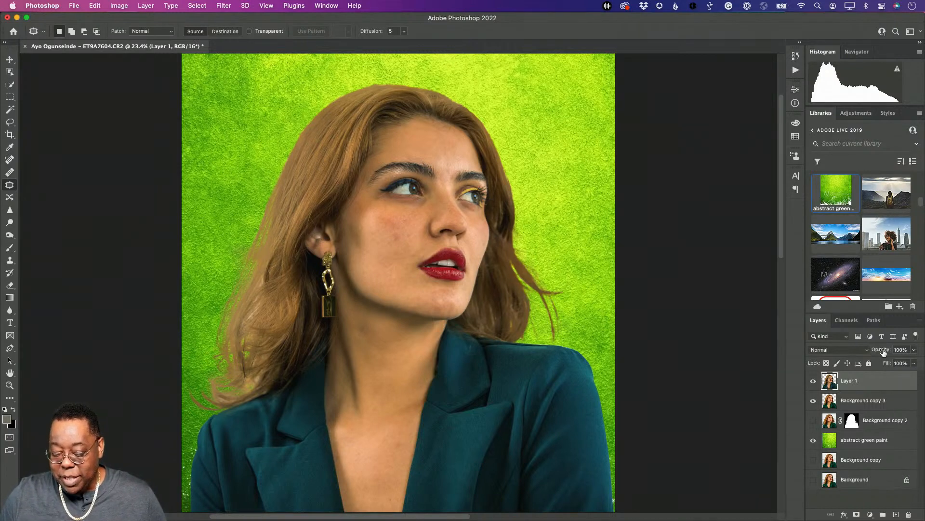
Step: Lower the opacity of the harmonized layer to 72%
mouse_move(885, 353)
left_mouse_down()
mouse_move(862, 354)
mouse_move(870, 352)
left_mouse_up()
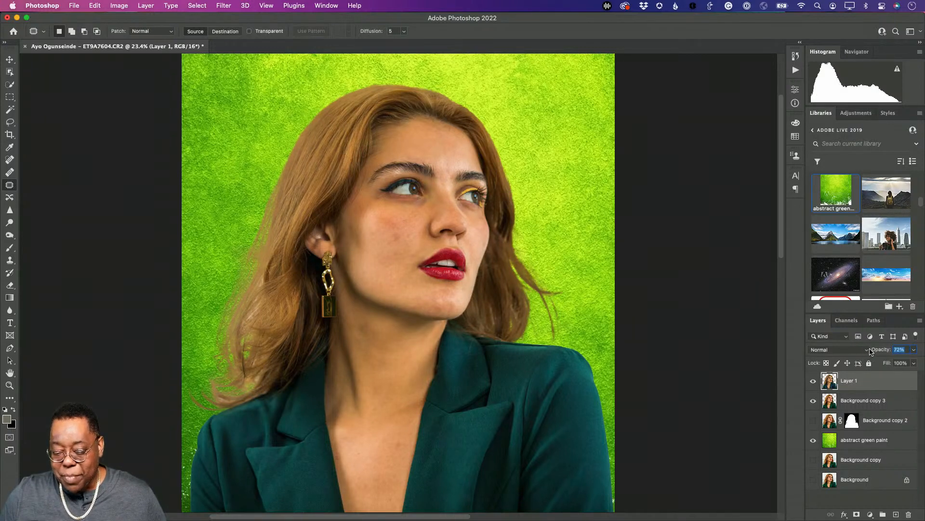
Step: Save the green-background composite of the woman and switch to Lightroom Classic
key("Return")
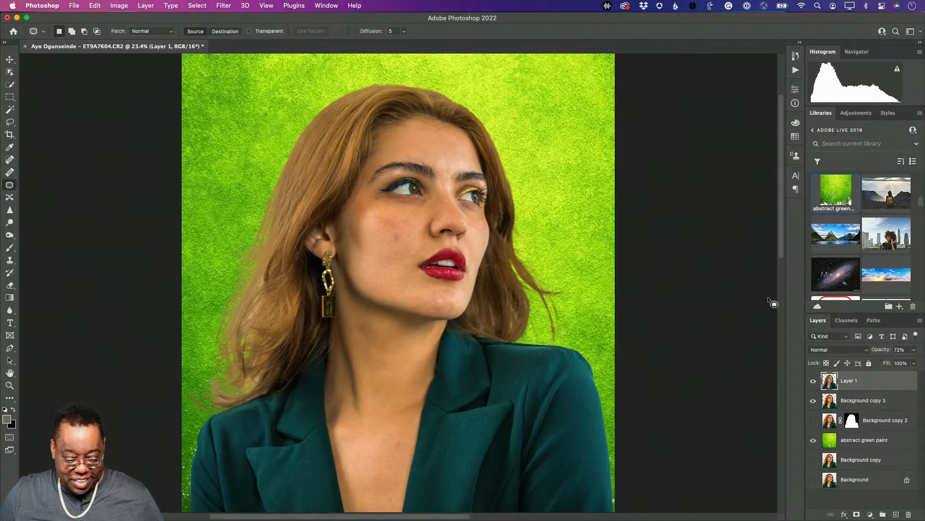
key("super+s")
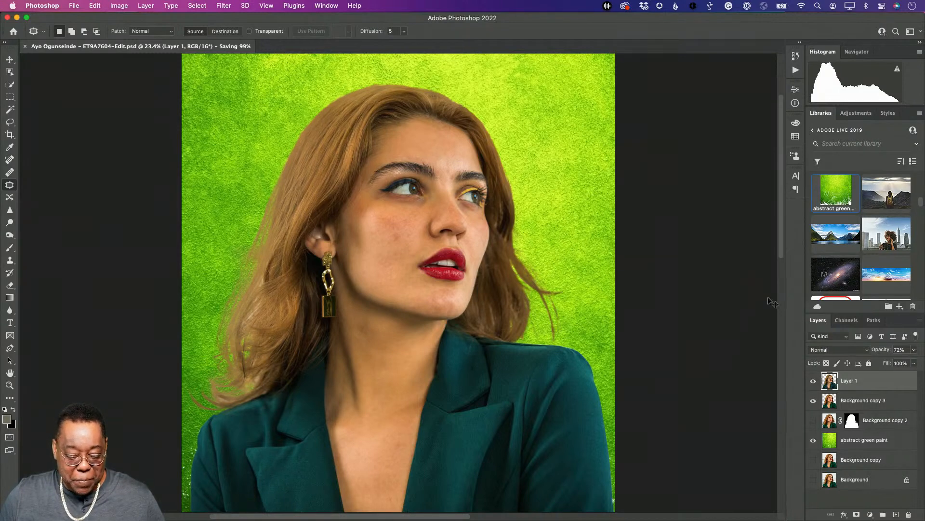
key("super+Tab")
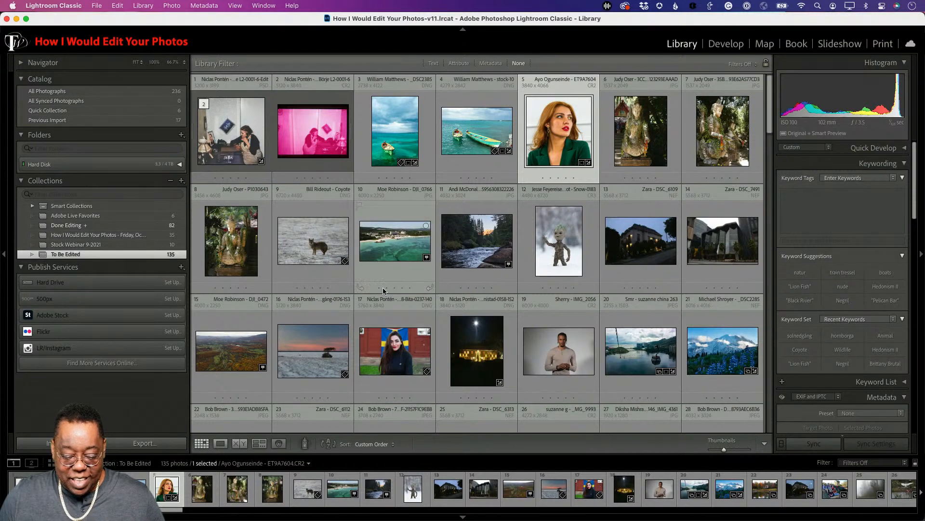
double_click(298, 251)
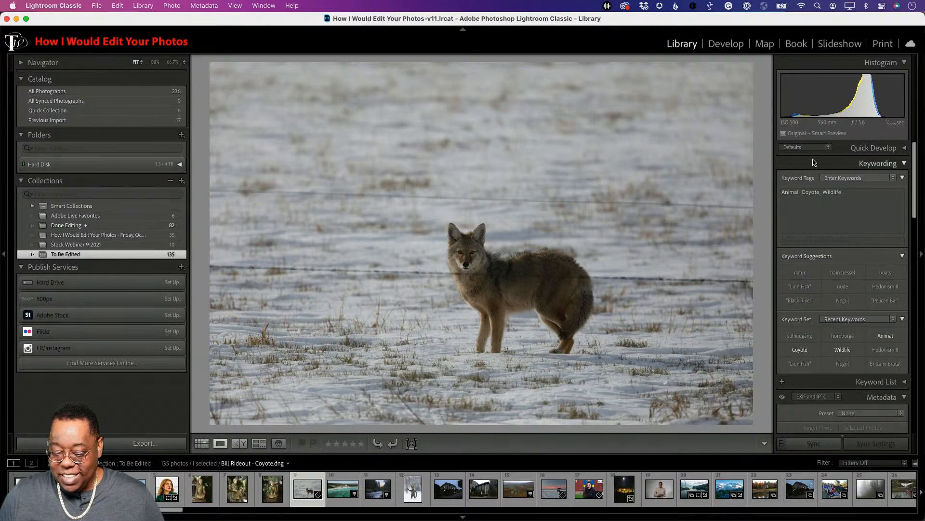
key("d")
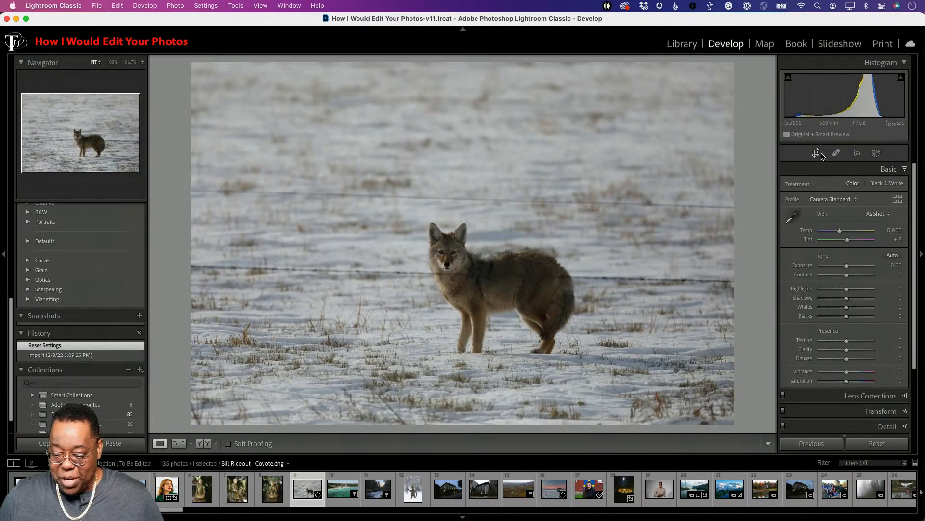
left_click(829, 199)
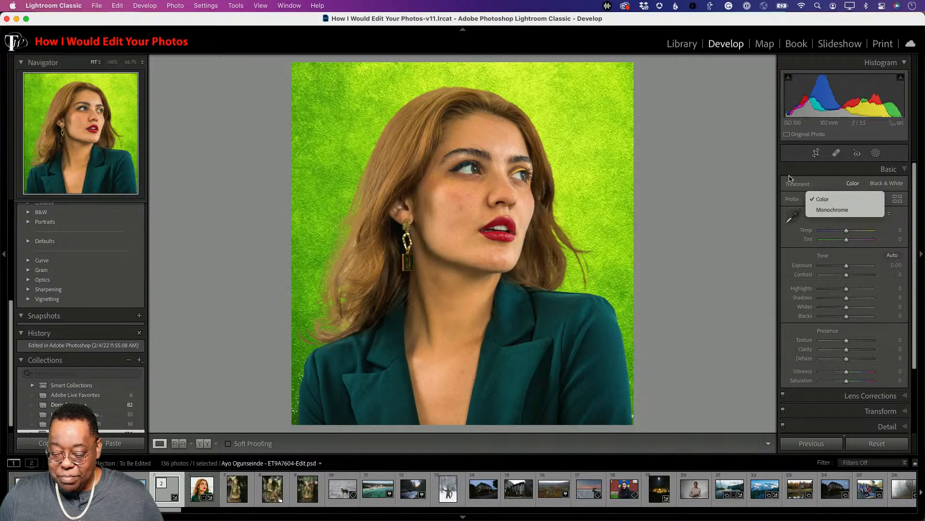
left_click(641, 189)
key("g")
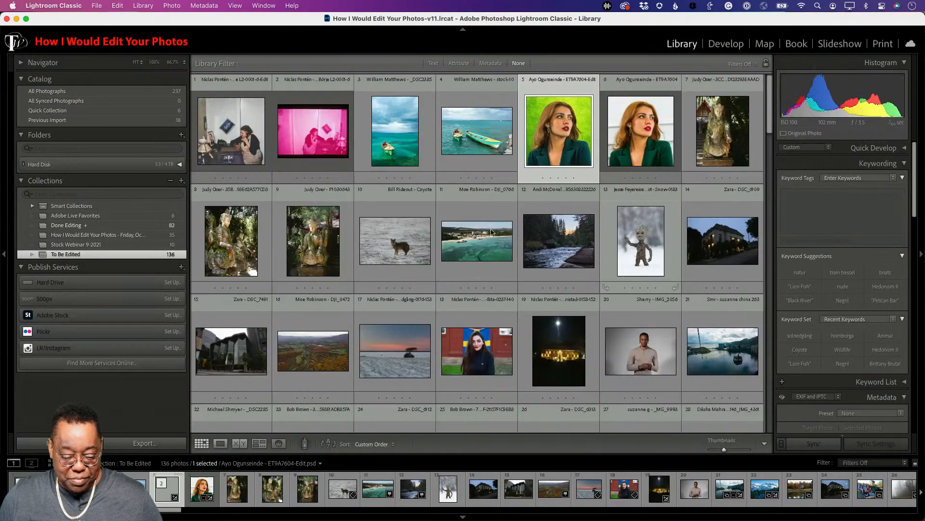
Step: Open the coyote photo for developing, set its profile to Adobe Landscape and apply automatic tone settings
left_click(400, 241)
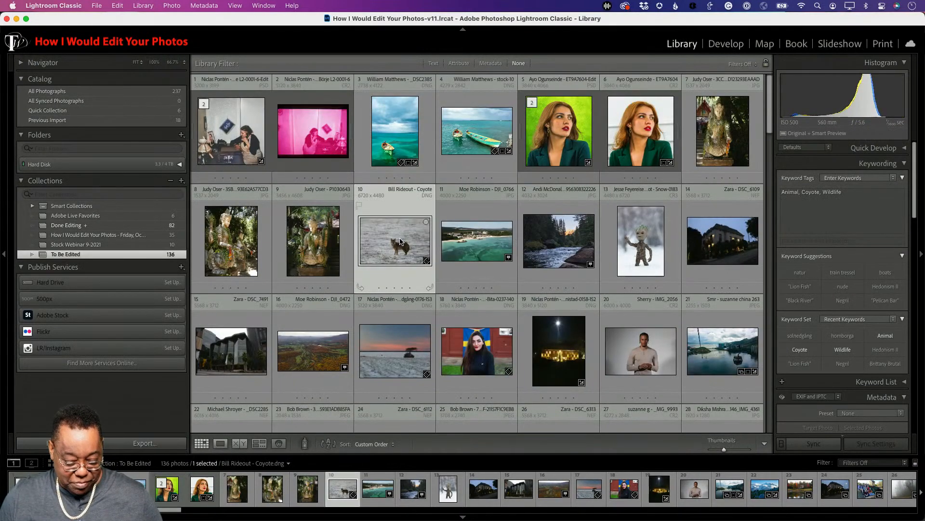
left_click(726, 43)
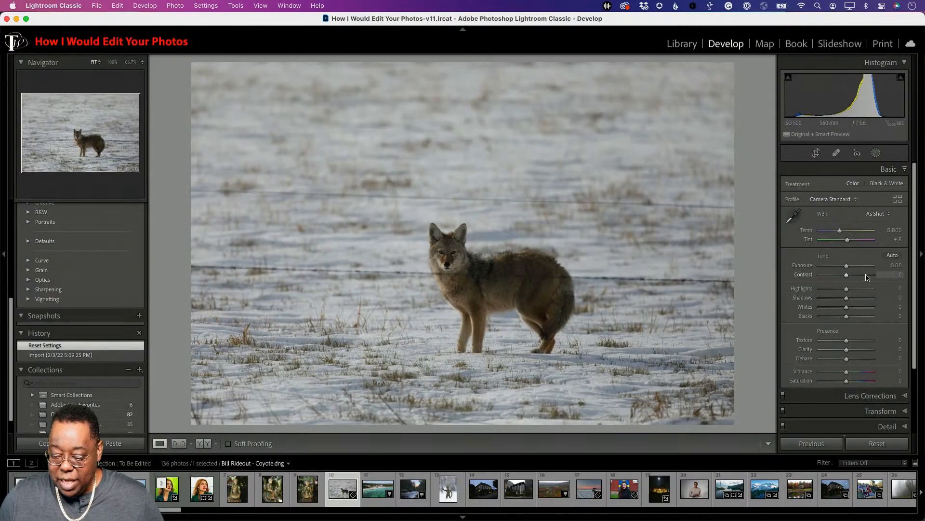
left_click(843, 202)
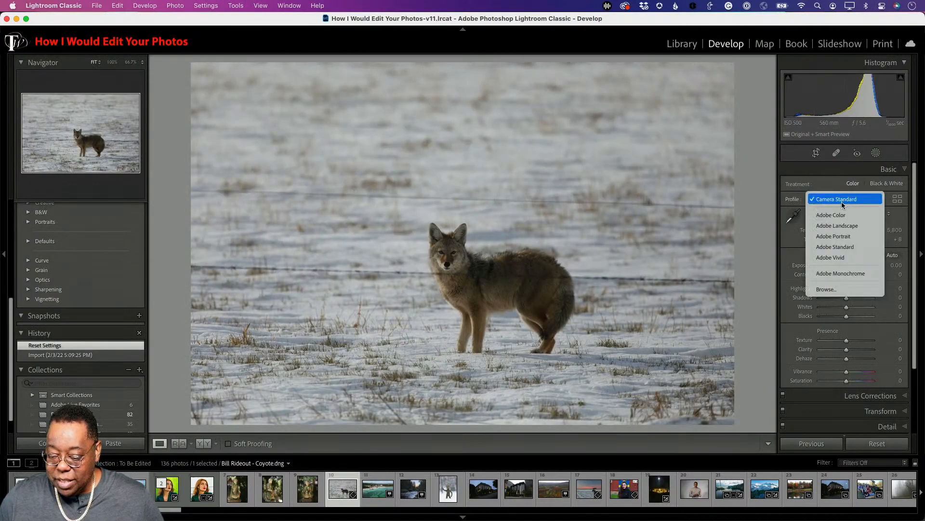
left_click(842, 225)
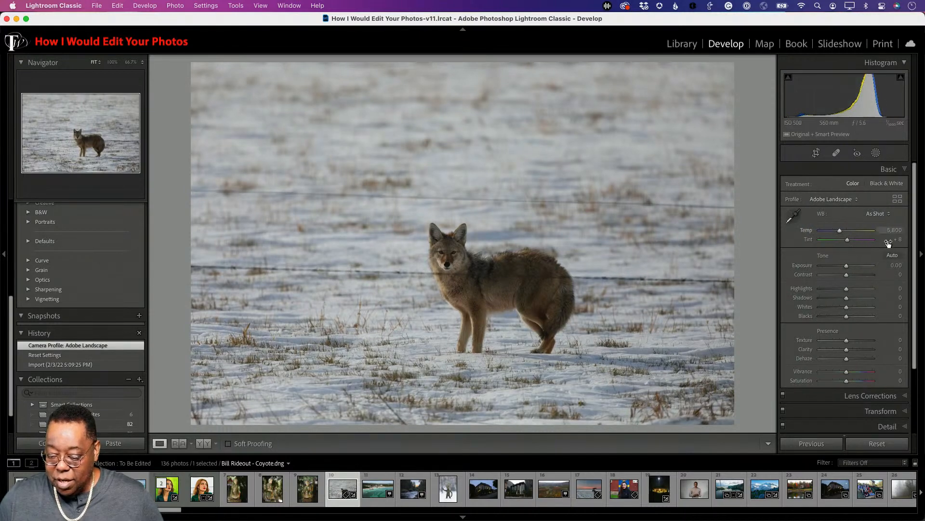
left_click(892, 255)
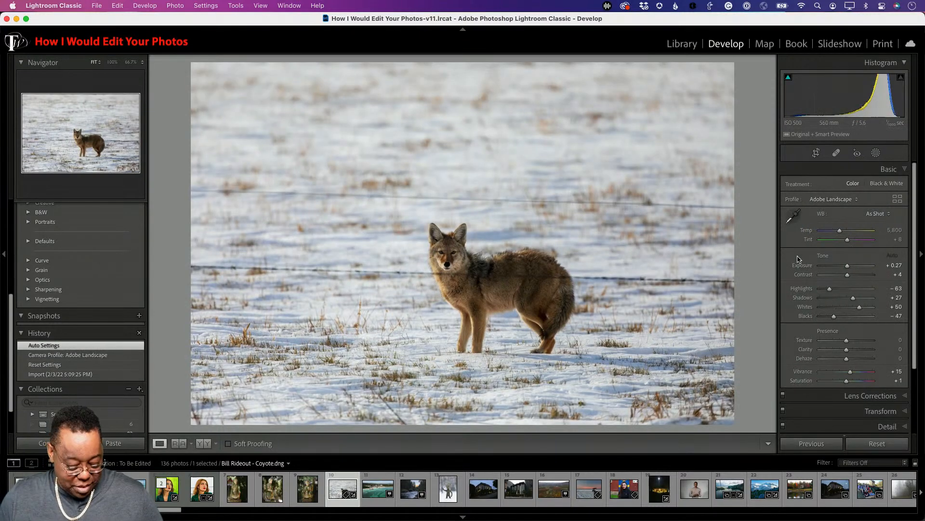
Step: Crop the coyote photo tighter around the animal, trimming the snow above it and on both sides
key("r")
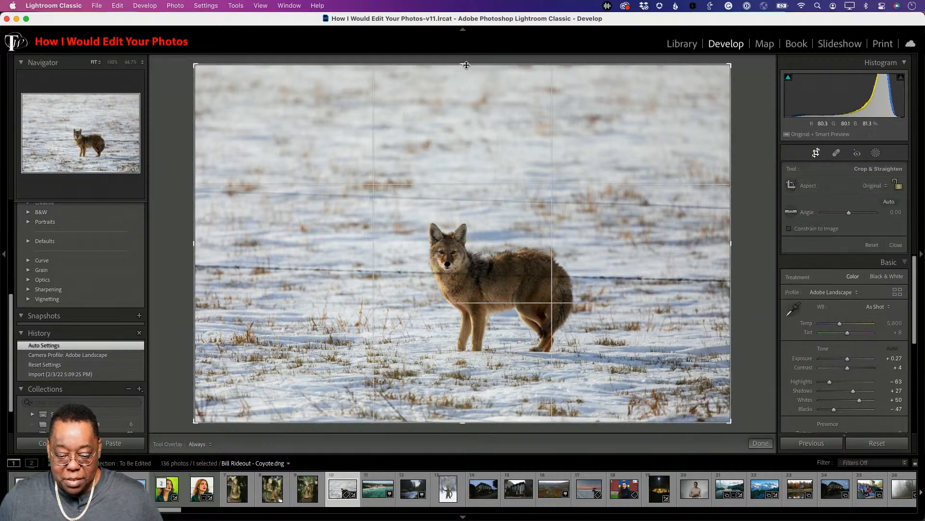
left_click_drag(195, 66, 236, 115)
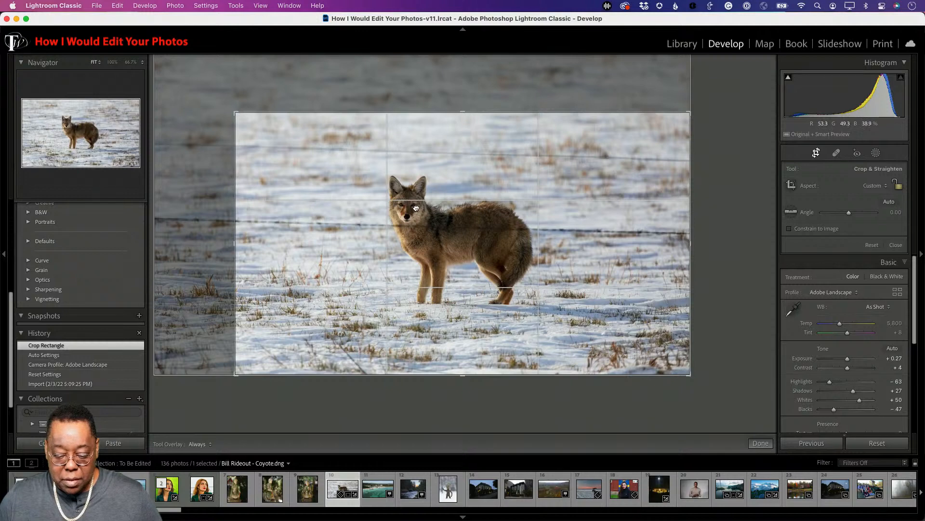
left_click_drag(690, 243, 629, 239)
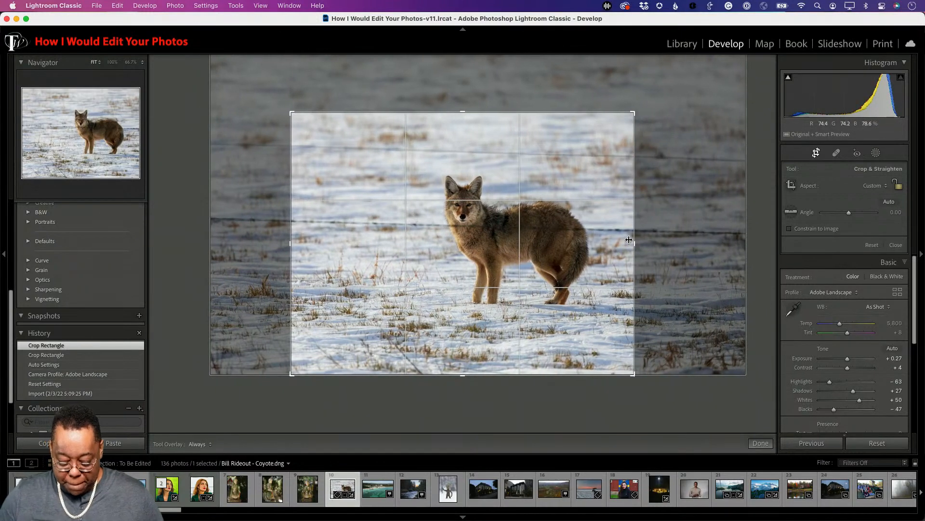
key("Return")
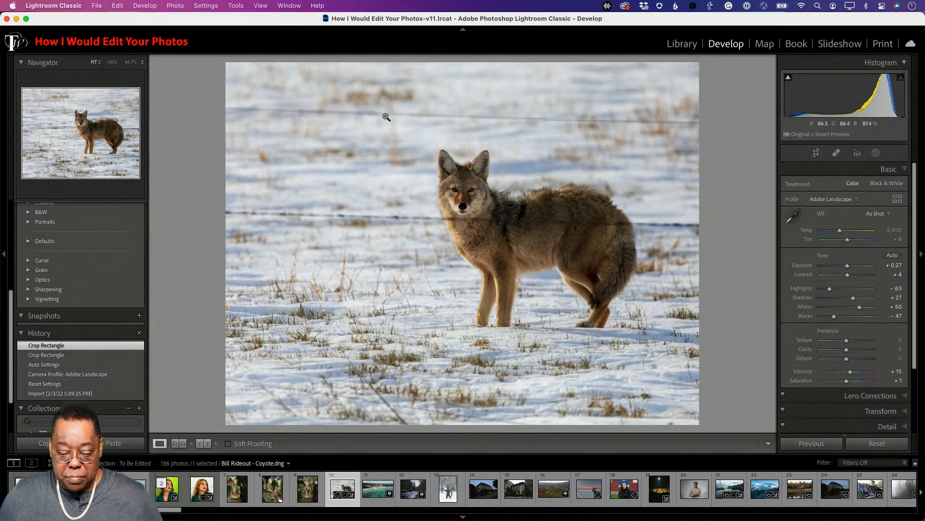
Step: Open the cropped coyote photo in Photoshop for editing
key("super+Tab")
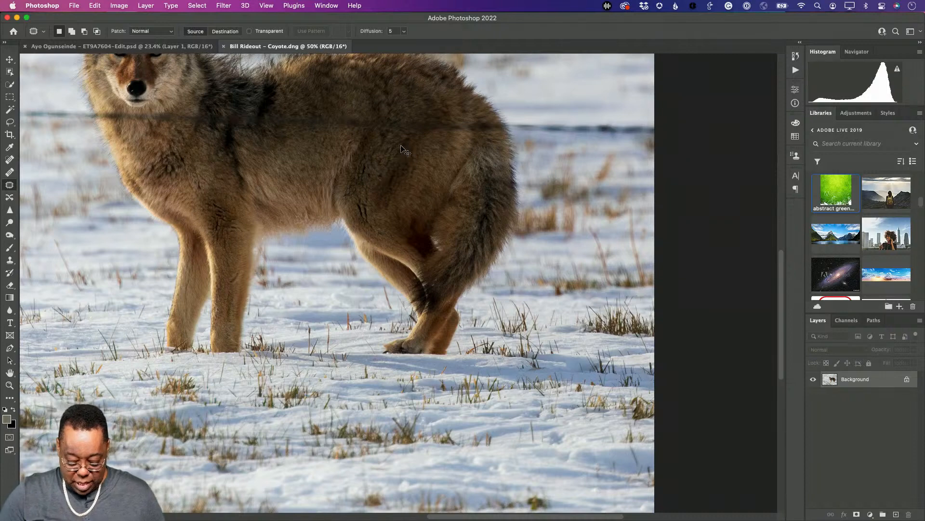
key("super+0")
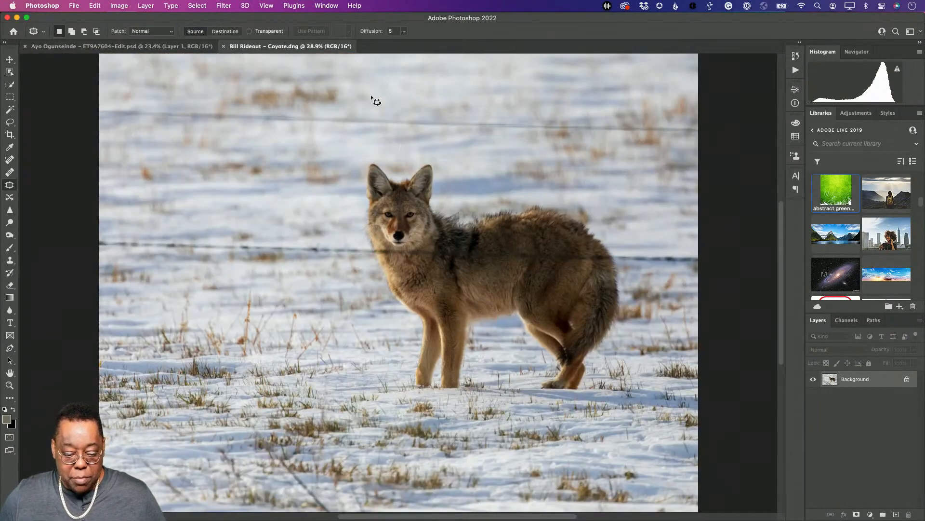
left_click(10, 172)
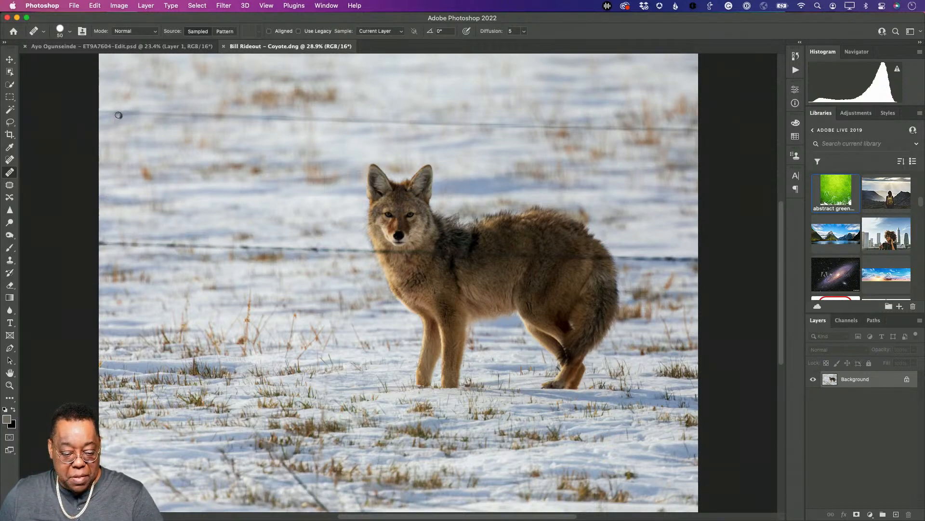
key("bracketright")
key("bracketright")
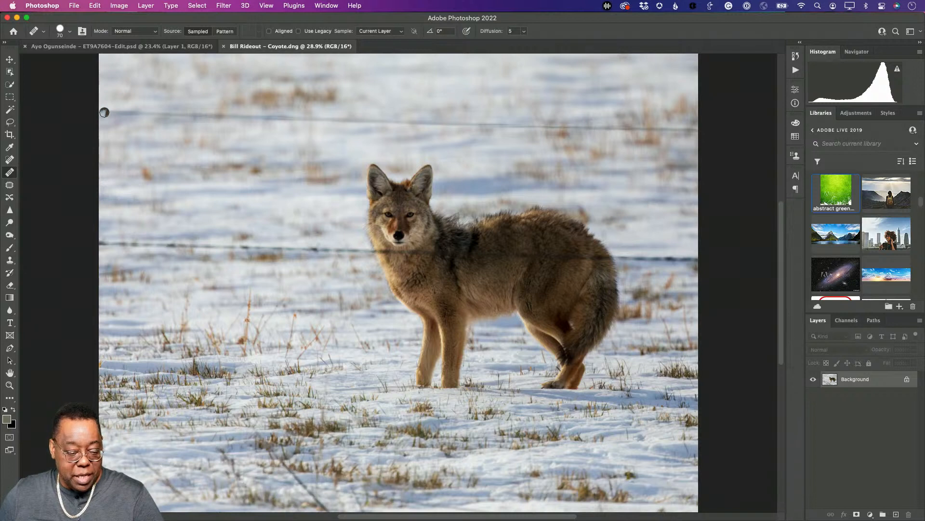
Step: Remove the upper fence wire behind the coyote across the full image width with the Content-Aware Spot Healing Brush at size 100
left_click(10, 160)
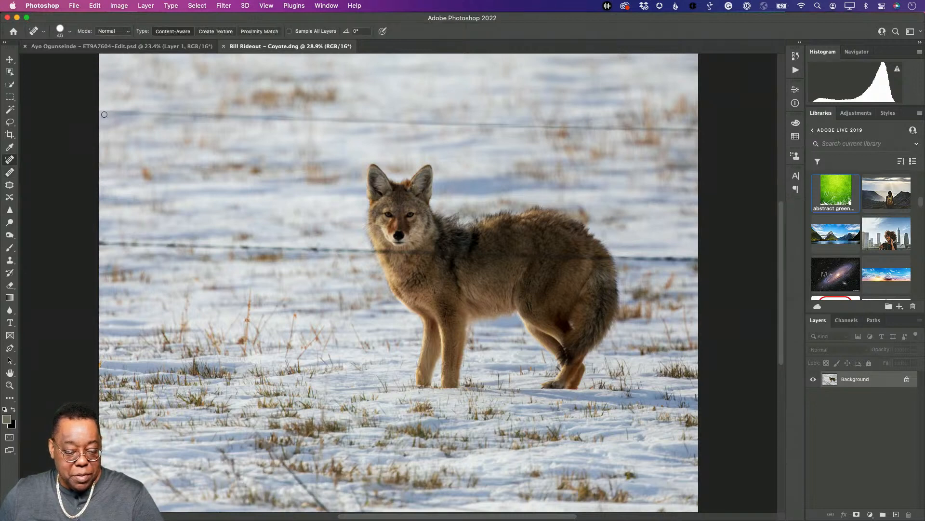
key("bracketright")
key("bracketright")
key("bracketright")
left_click_drag(102, 113, 337, 124)
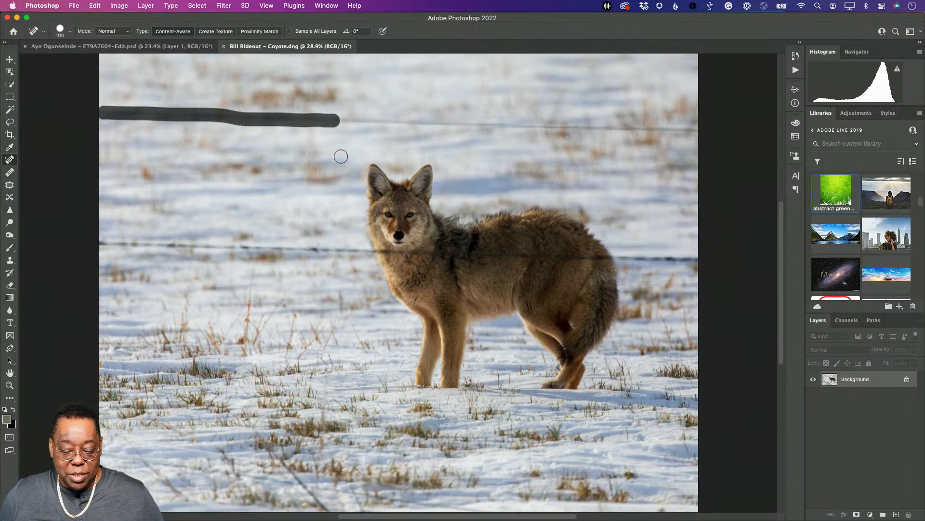
left_click_drag(341, 121, 700, 131)
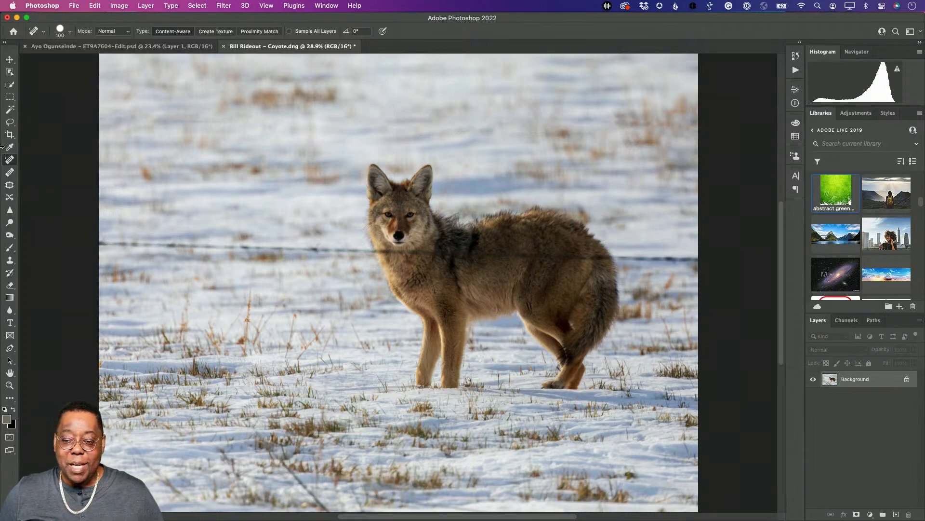